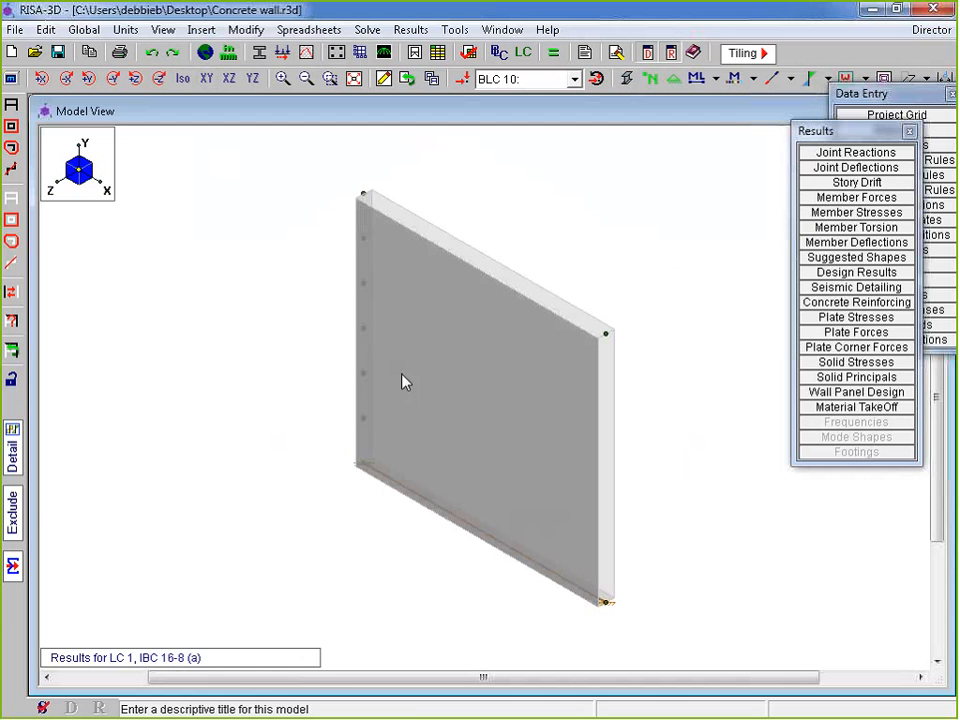
Clear the previous results and open the Wall Panel Data spreadsheet
left_click(865, 94)
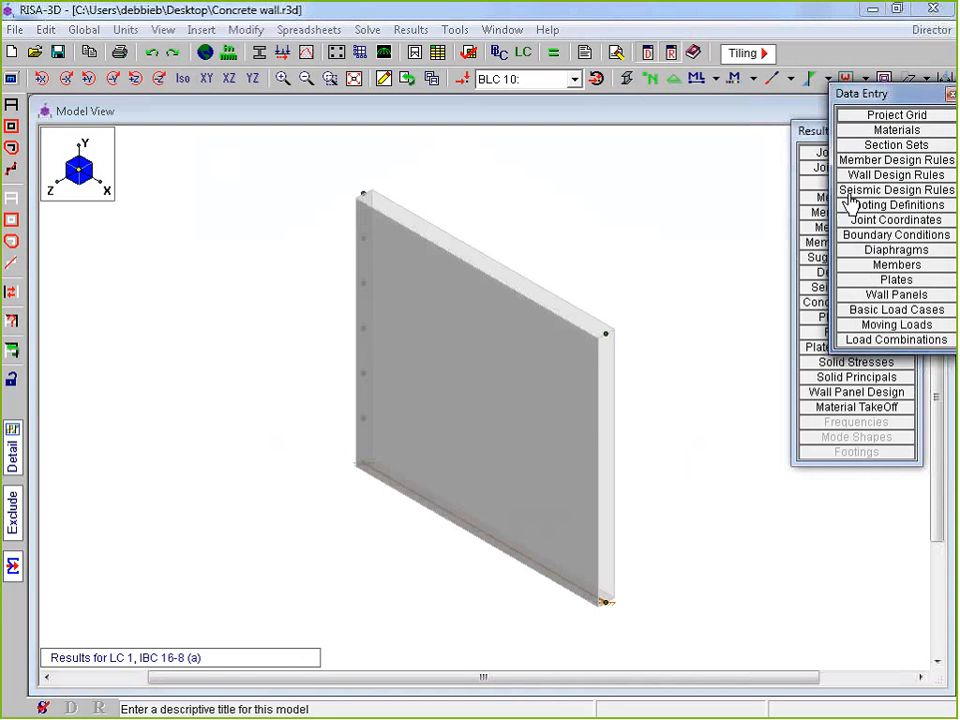
left_click(615, 59)
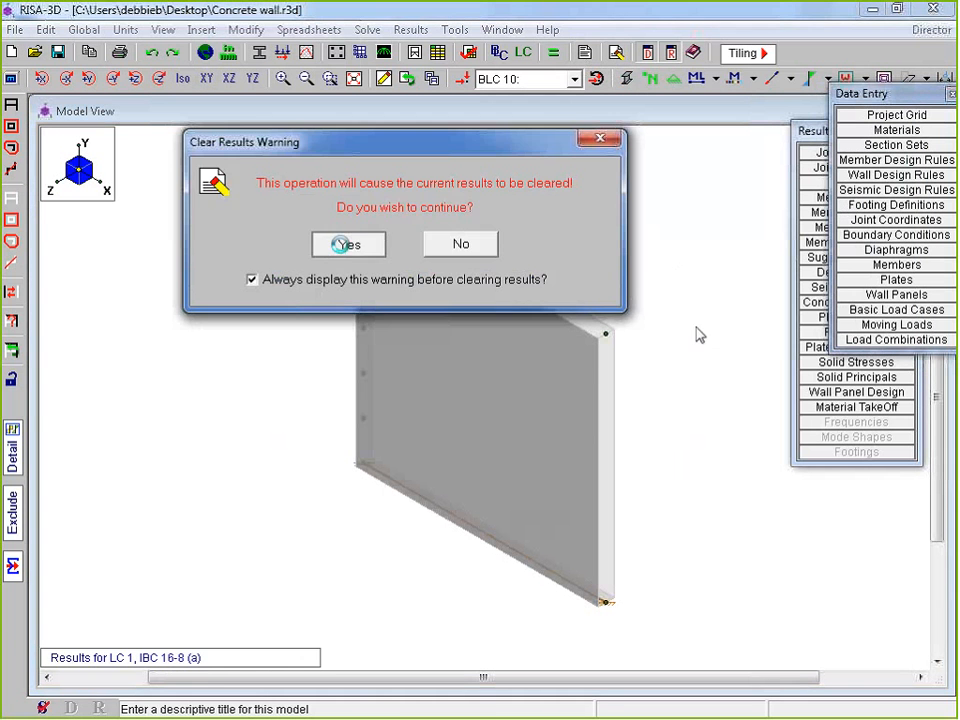
left_click(345, 246)
left_click(922, 297)
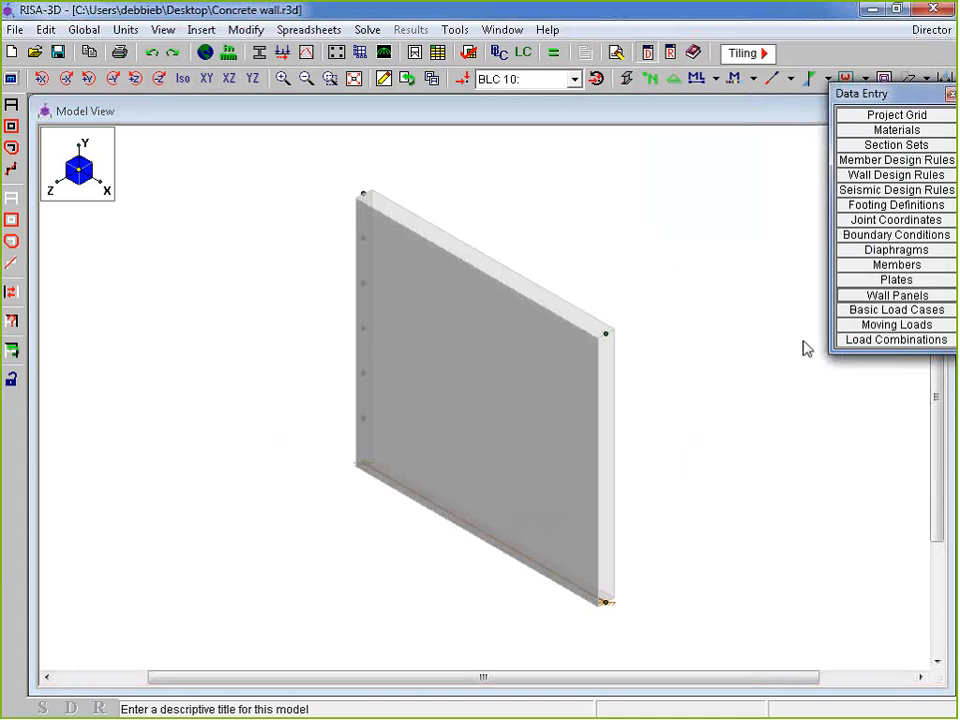
left_click_drag(728, 163, 683, 138)
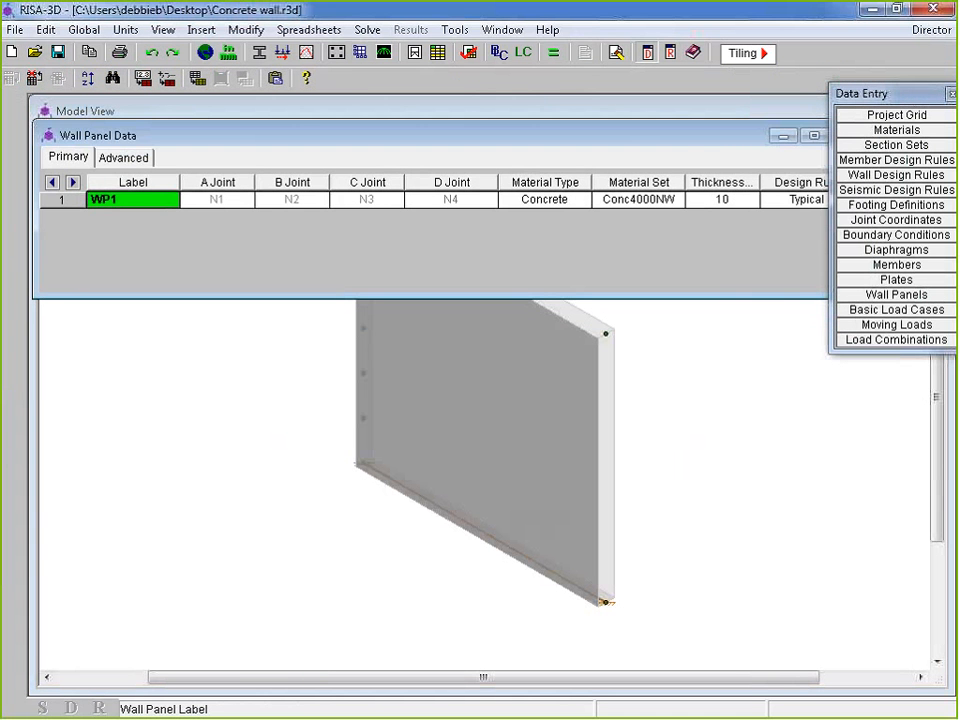
left_click(868, 293)
left_click_drag(879, 91, 857, 282)
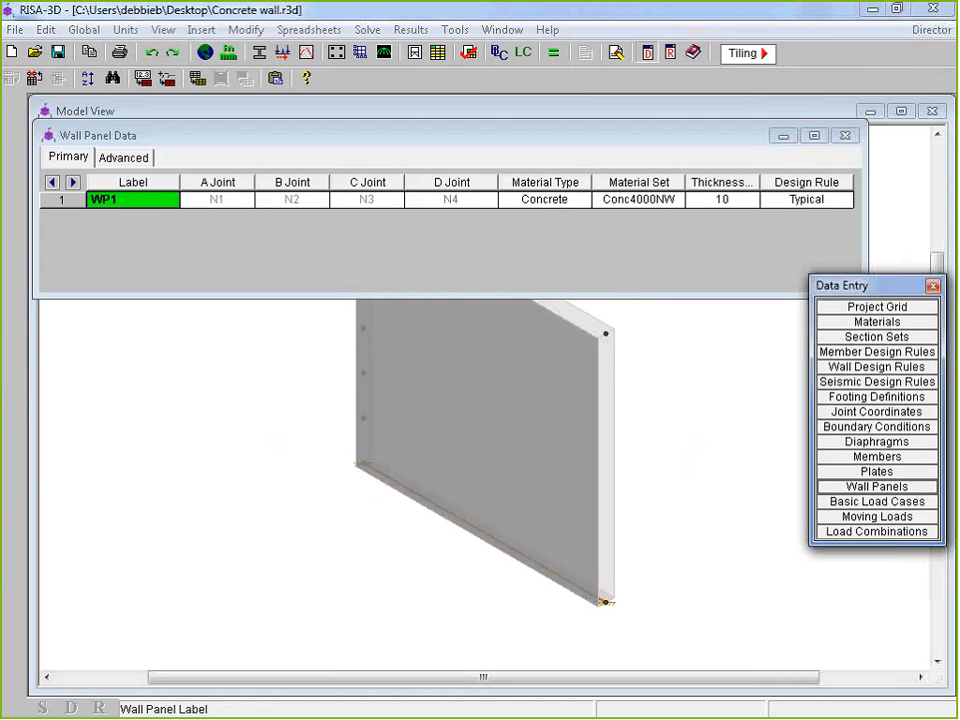
Check WP1's concrete Conc4000NW material, 10 in thickness and Typical design rule, then close the table
left_click(575, 200)
left_click(628, 202)
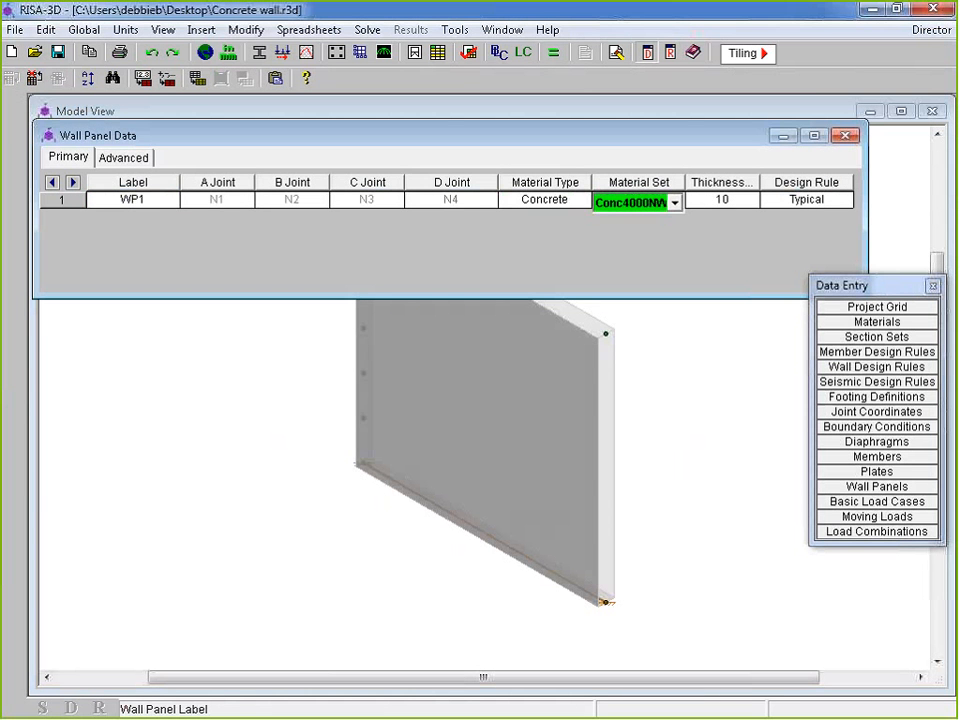
key("Tab")
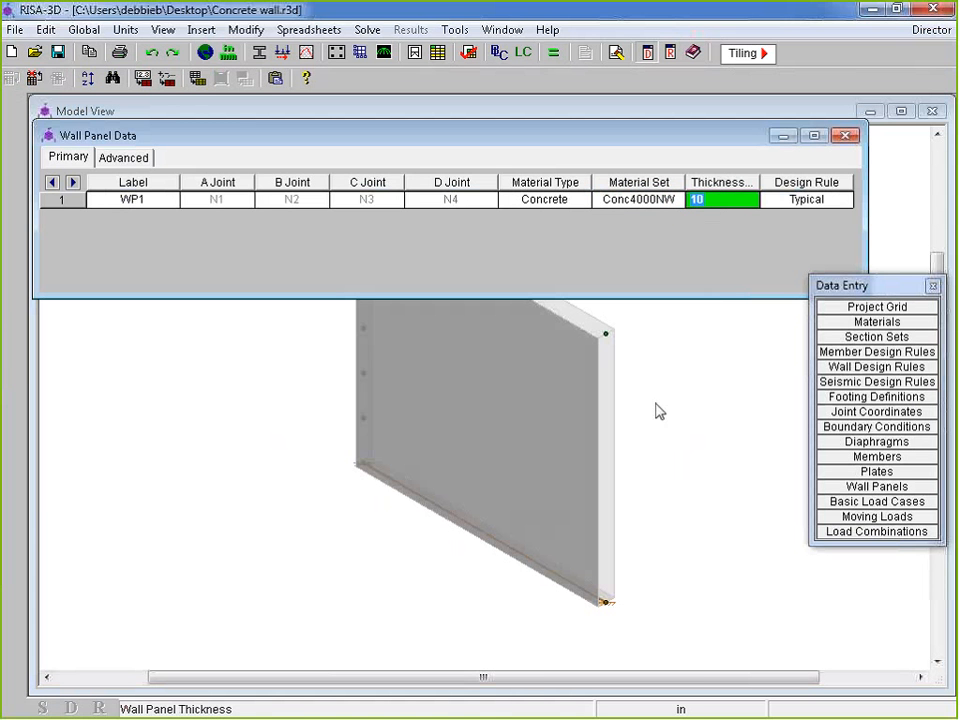
left_click(711, 202)
double_click(711, 202)
left_click(846, 203)
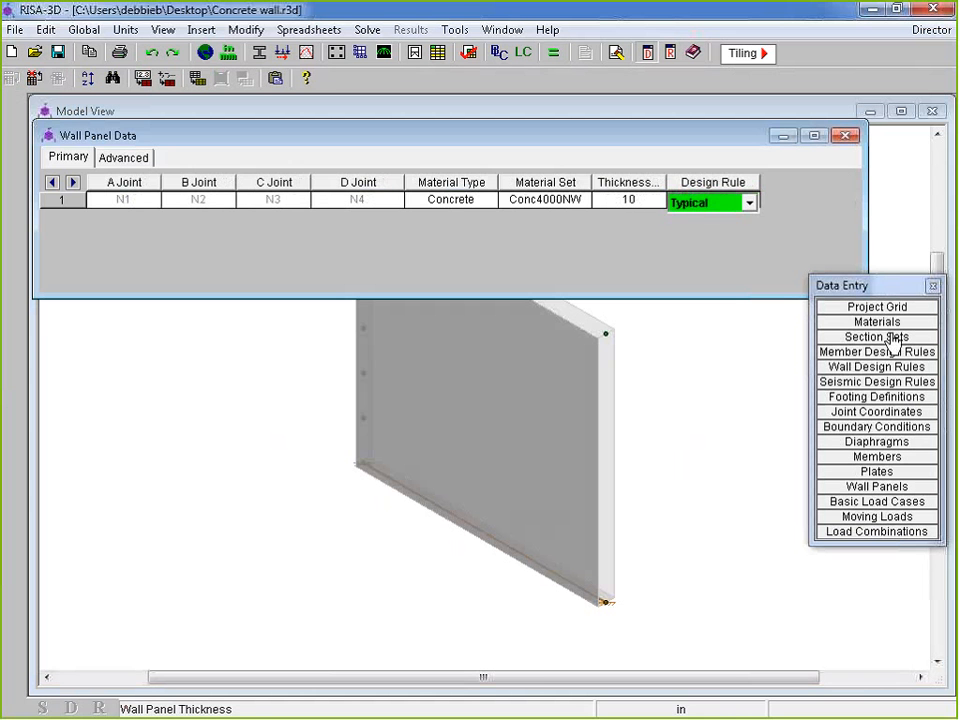
key("Home")
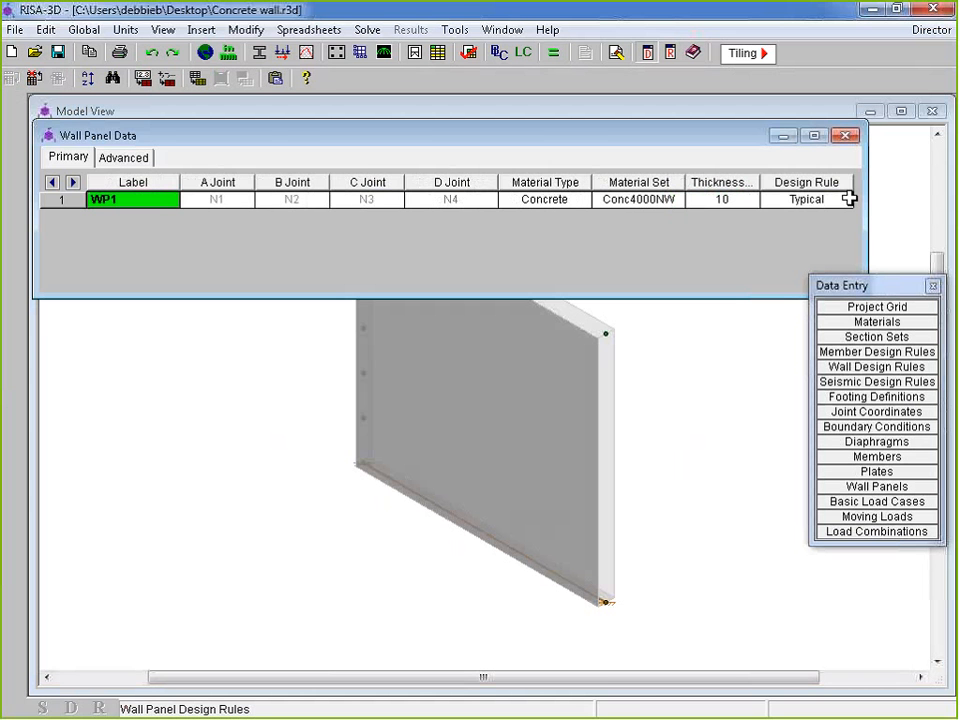
left_click(846, 136)
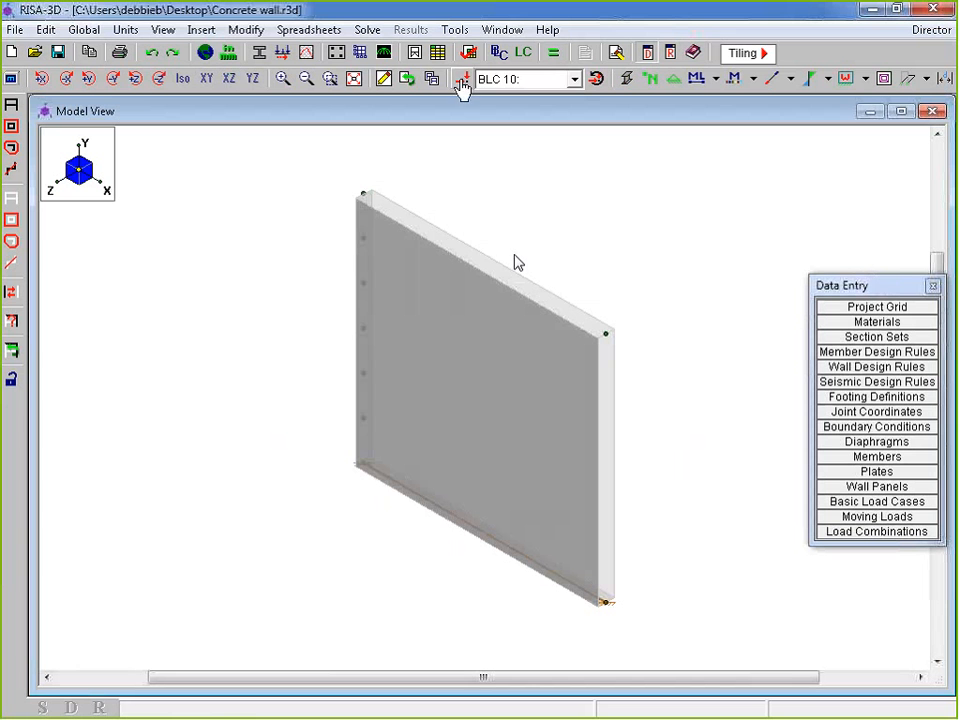
Display the BLC 1 Dead Load, then the BLC 2 Live Load on the wall
left_click(523, 79)
left_click(526, 99)
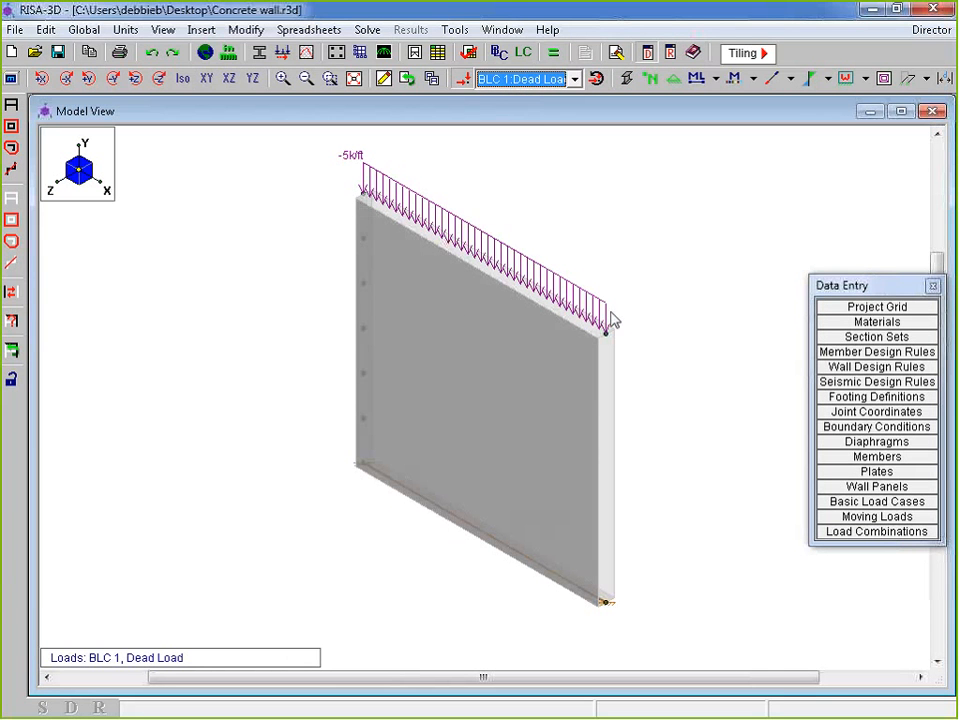
left_click(533, 82)
left_click(533, 82)
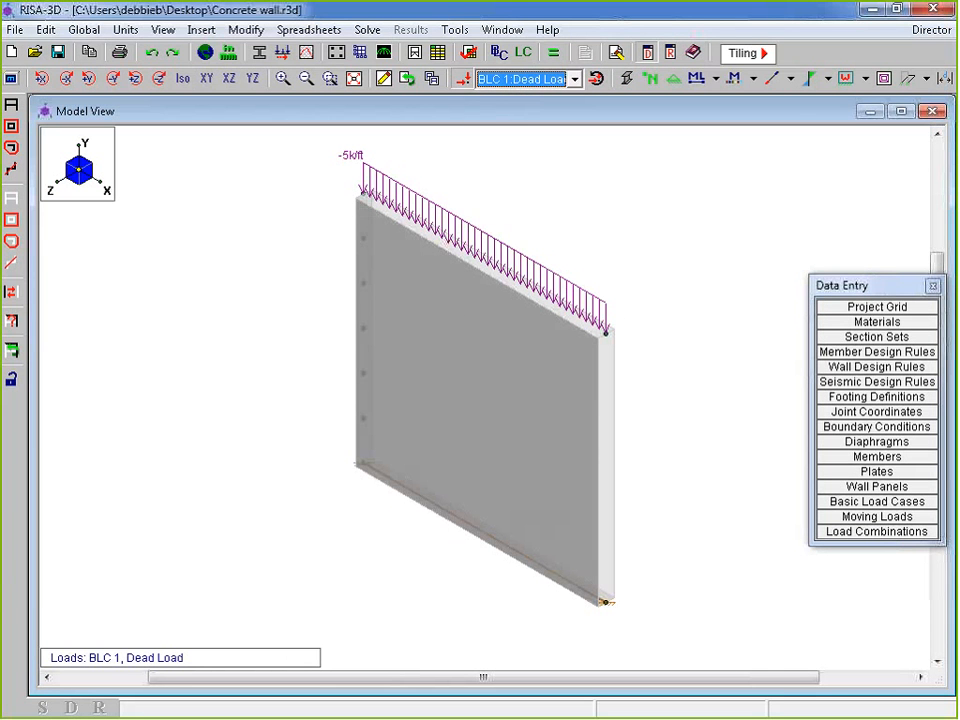
left_click(533, 79)
left_click(525, 113)
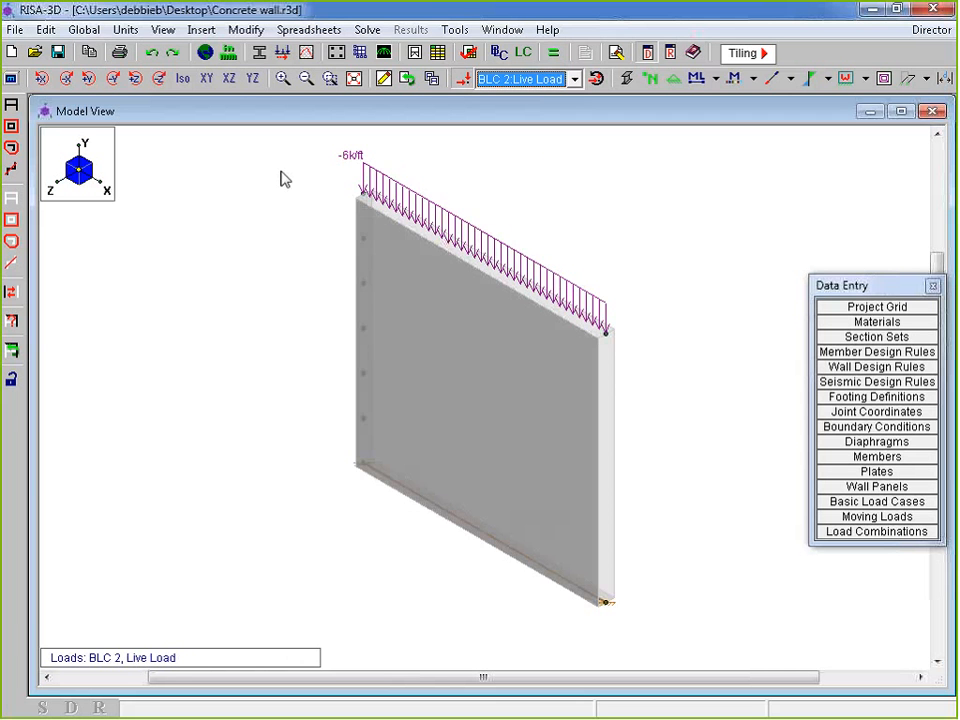
View the BLC 3 Wind Load in front elevation, then return to an isometric wireframe view
left_click(206, 78)
left_click(533, 79)
left_click(538, 114)
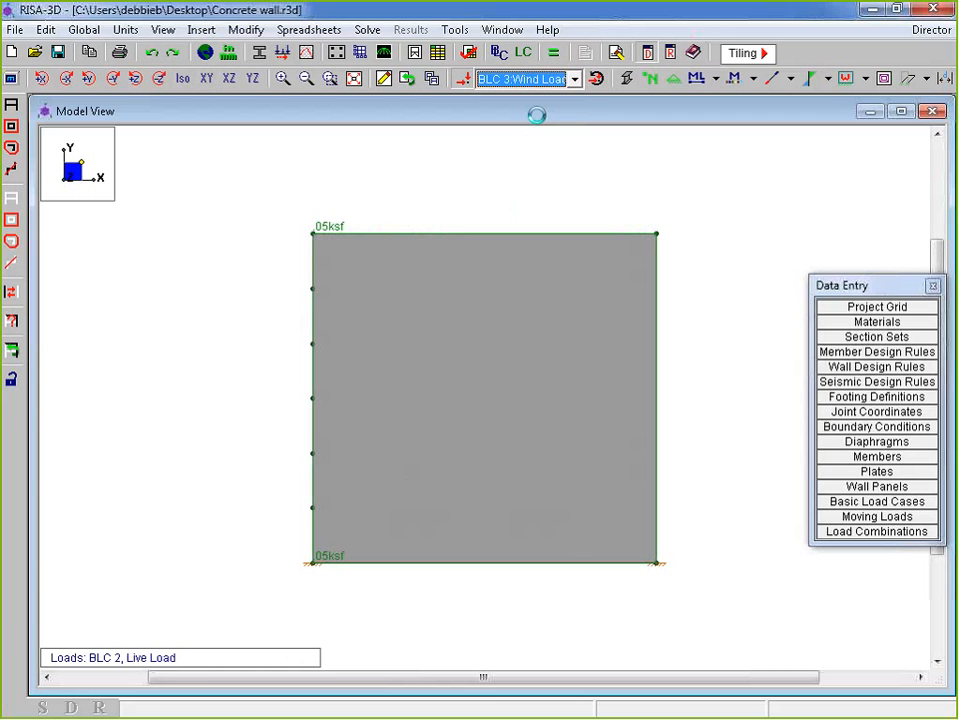
left_click(183, 78)
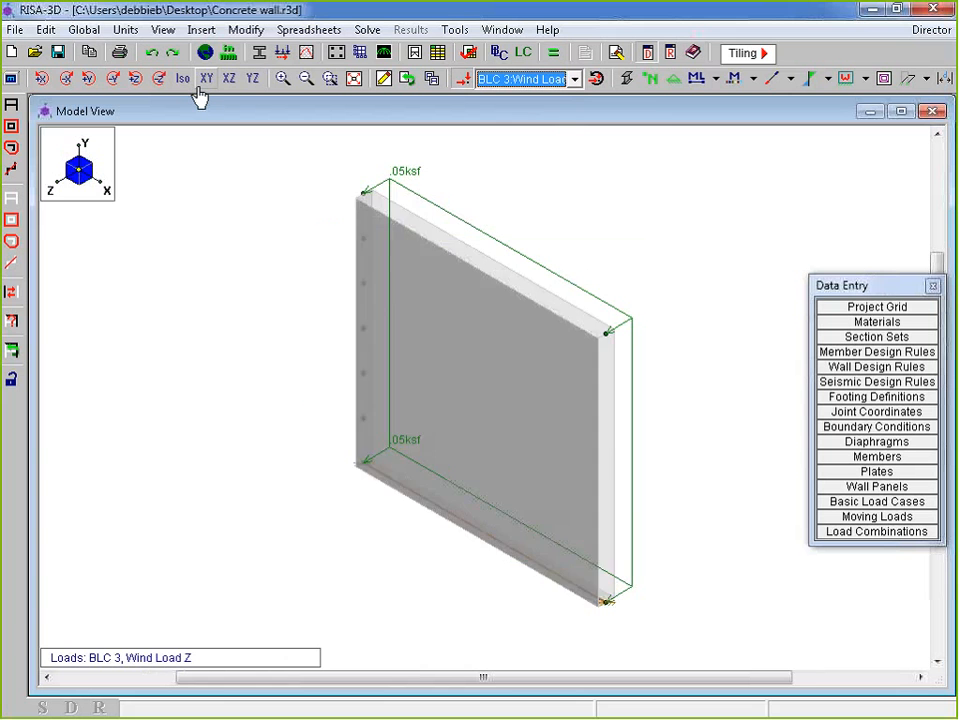
left_click(627, 79)
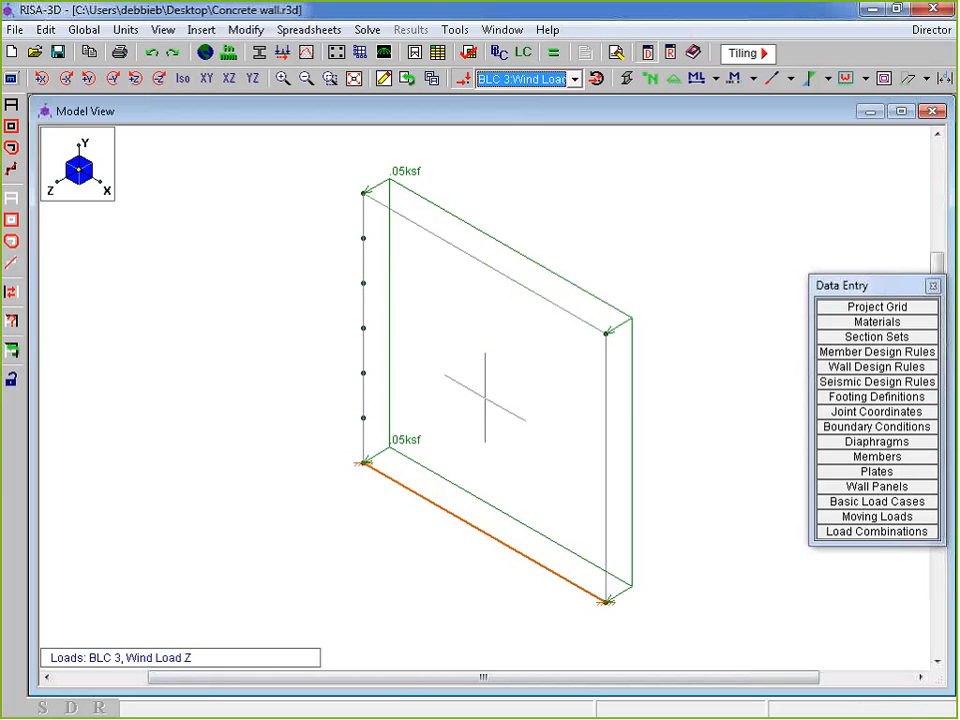
Display the BLC 4 Wind Load, then the 7 k/ft BLC 5 EQ Load along the wall top
left_click(525, 80)
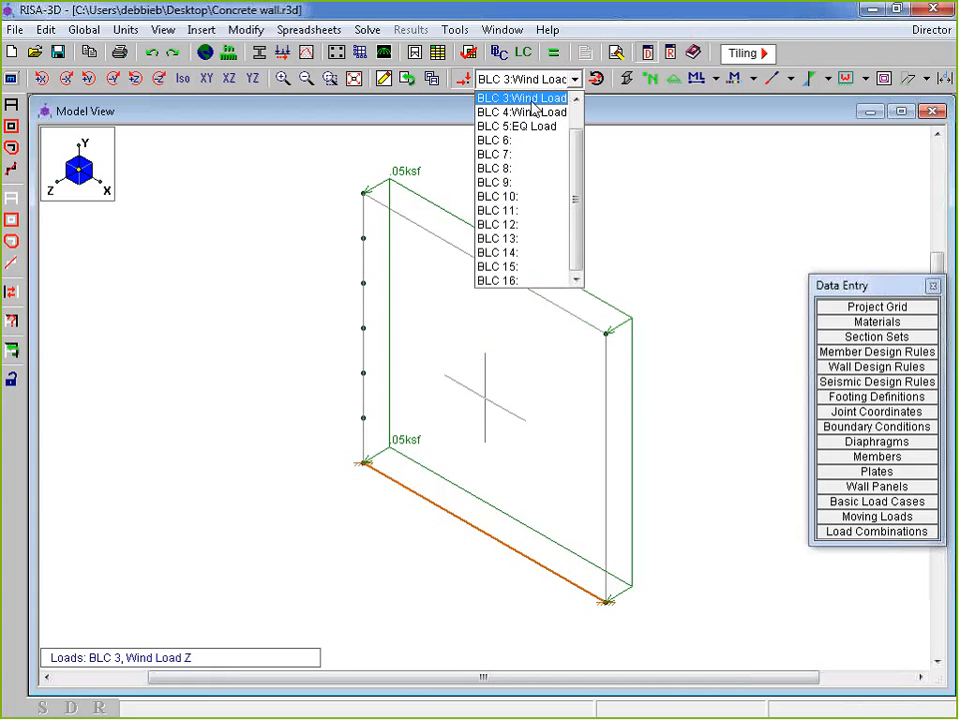
left_click(535, 112)
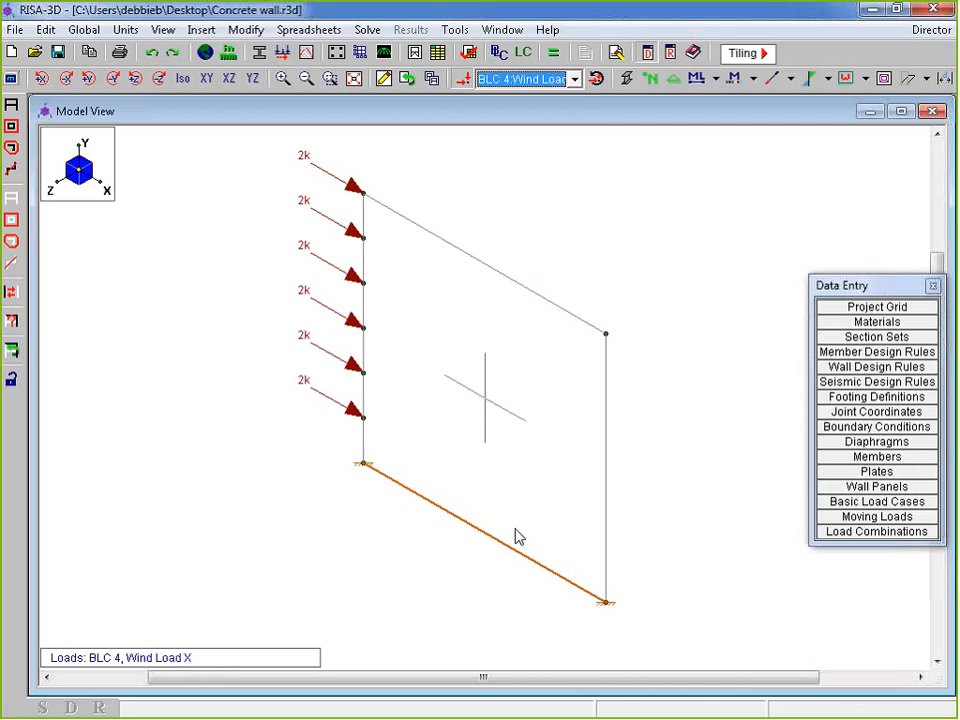
left_click(531, 82)
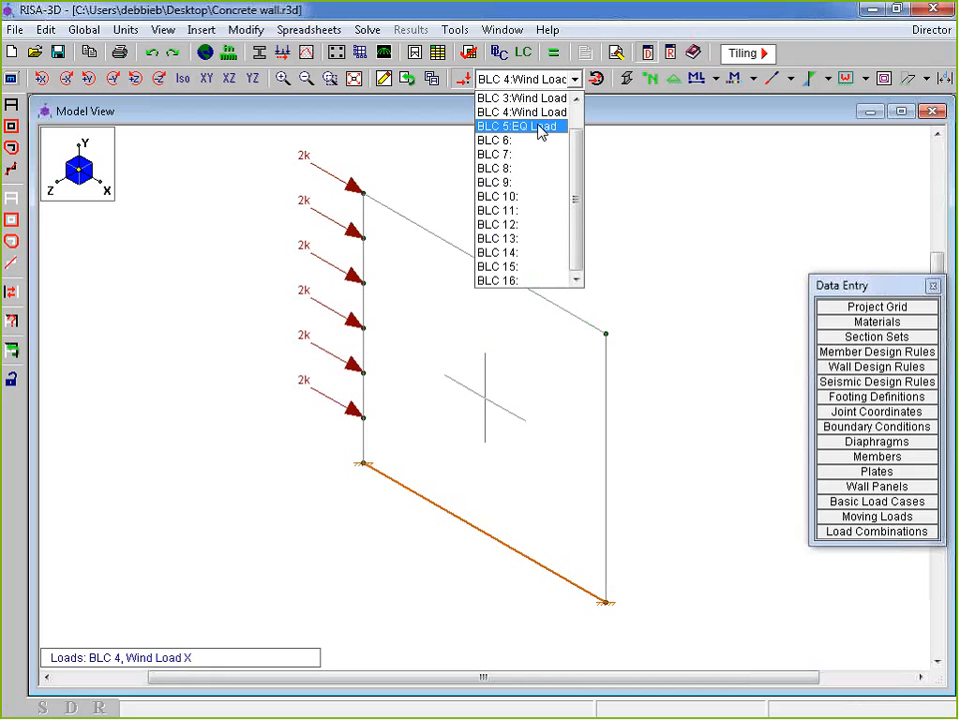
left_click(541, 128)
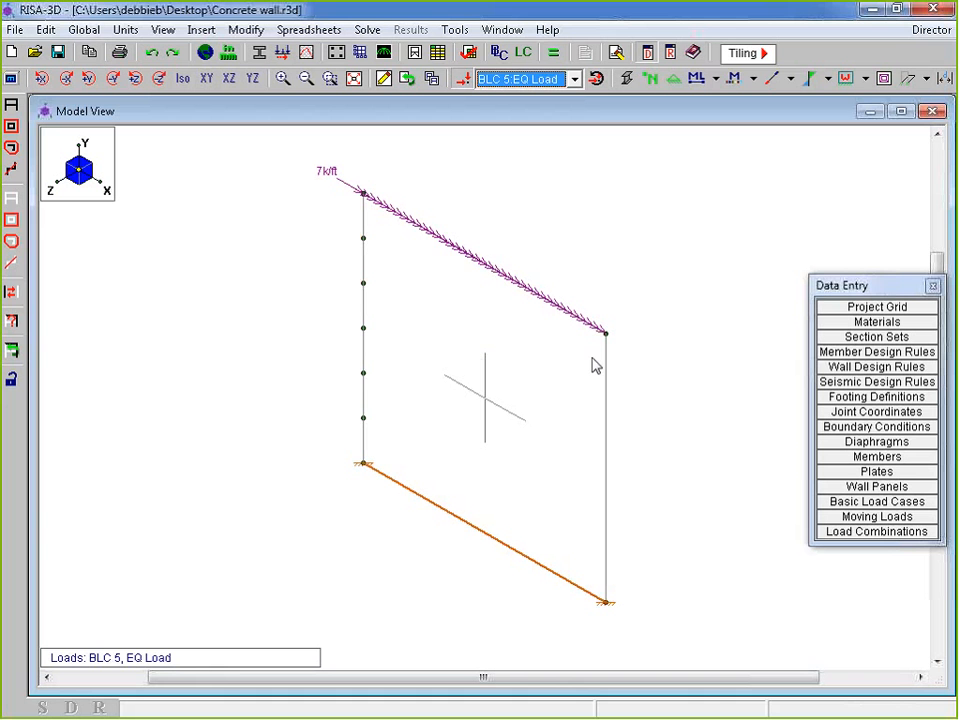
left_click_drag(872, 285, 873, 116)
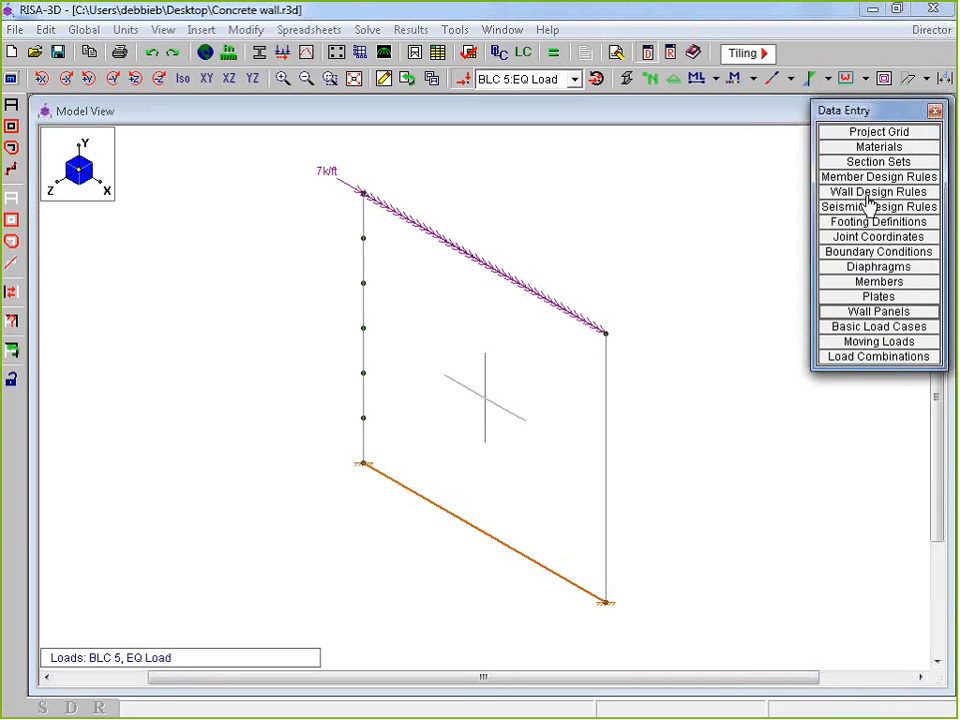
Review the IBC load combinations with the PDelta column widened, solve them as a batch, and close the table
left_click(878, 357)
left_click_drag(240, 185, 187, 131)
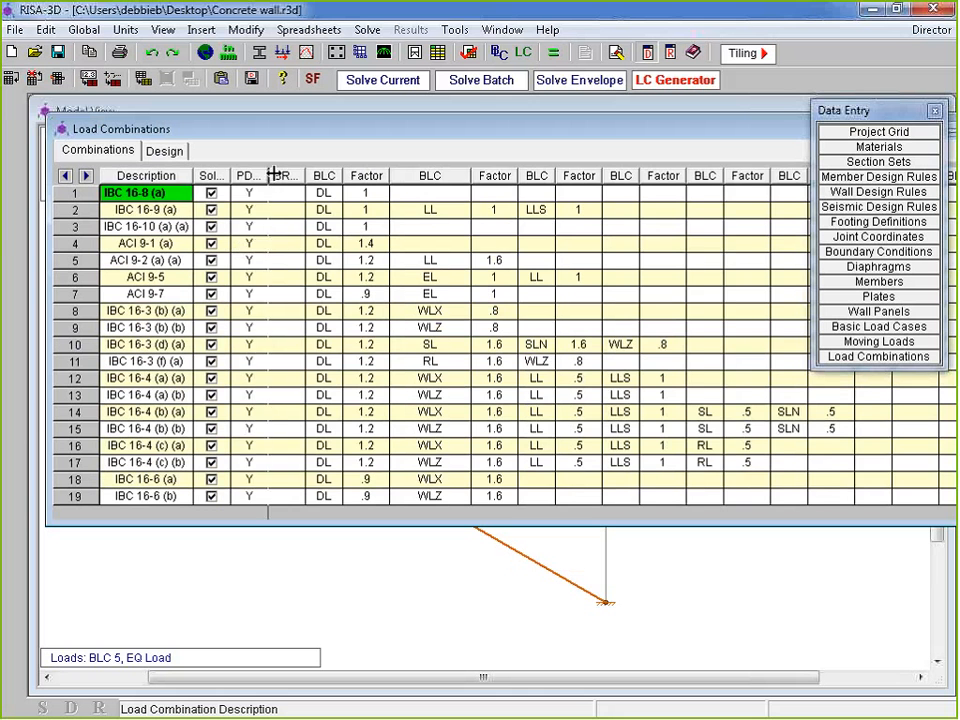
left_click_drag(272, 178, 320, 171)
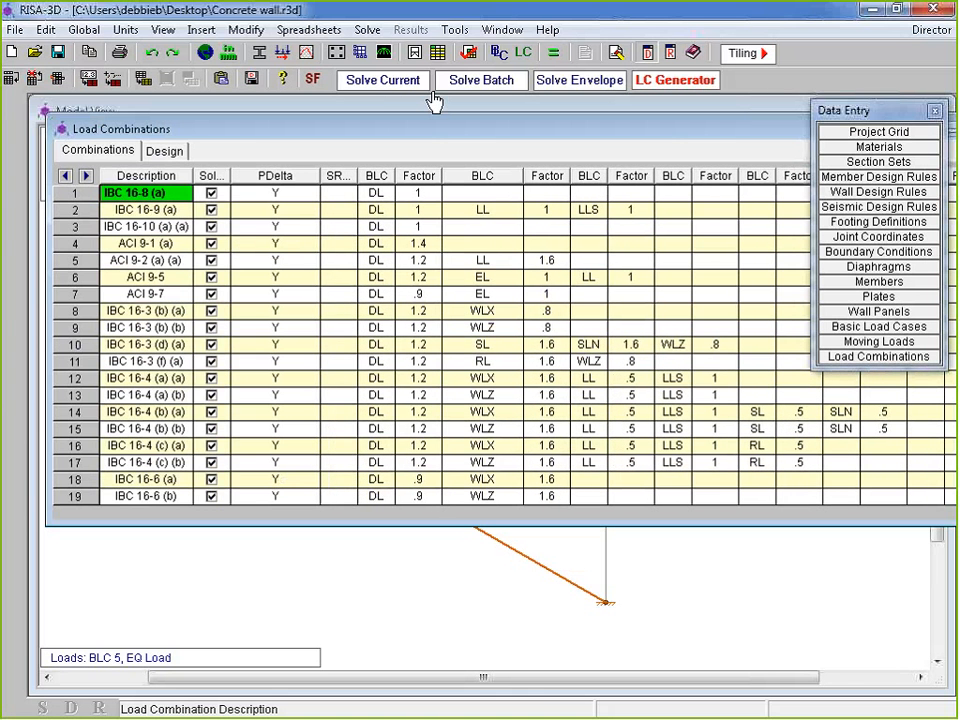
left_click(500, 82)
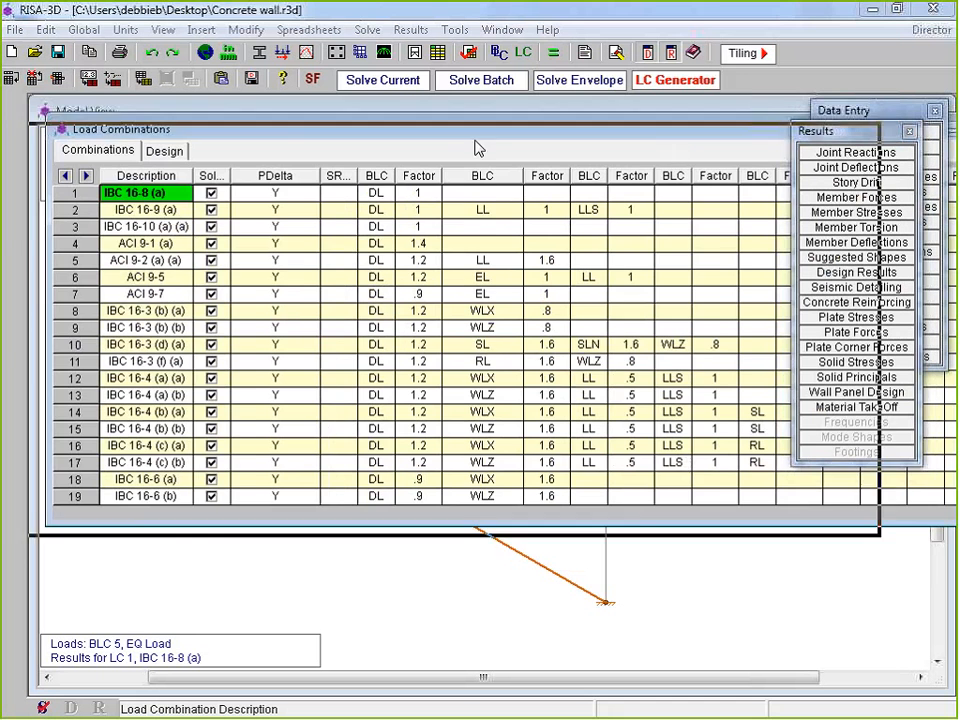
left_click_drag(476, 140, 168, 161)
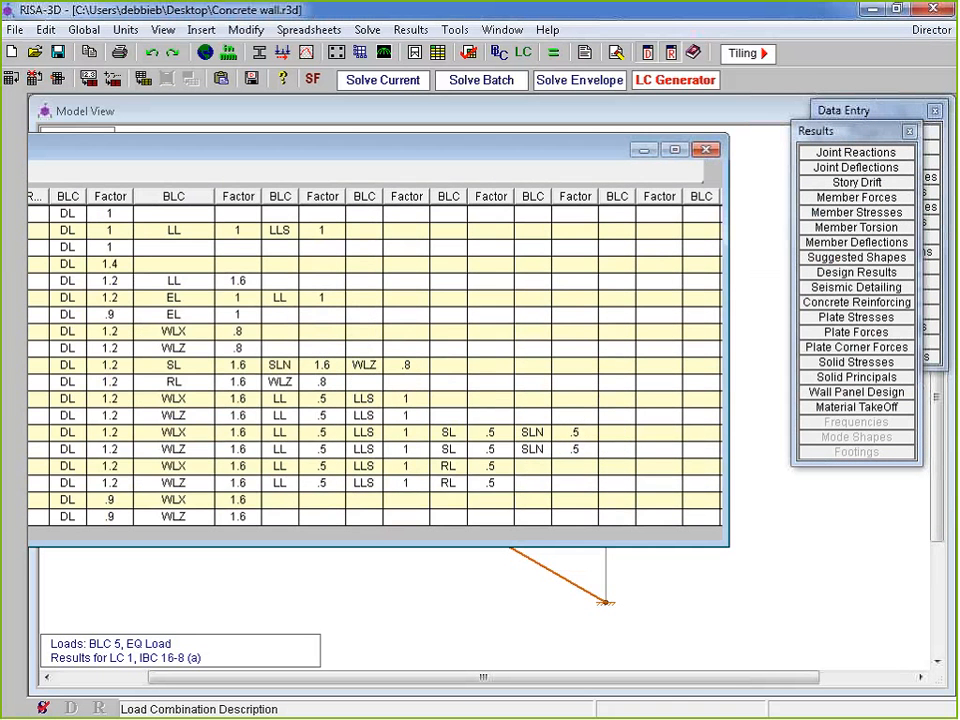
left_click(707, 150)
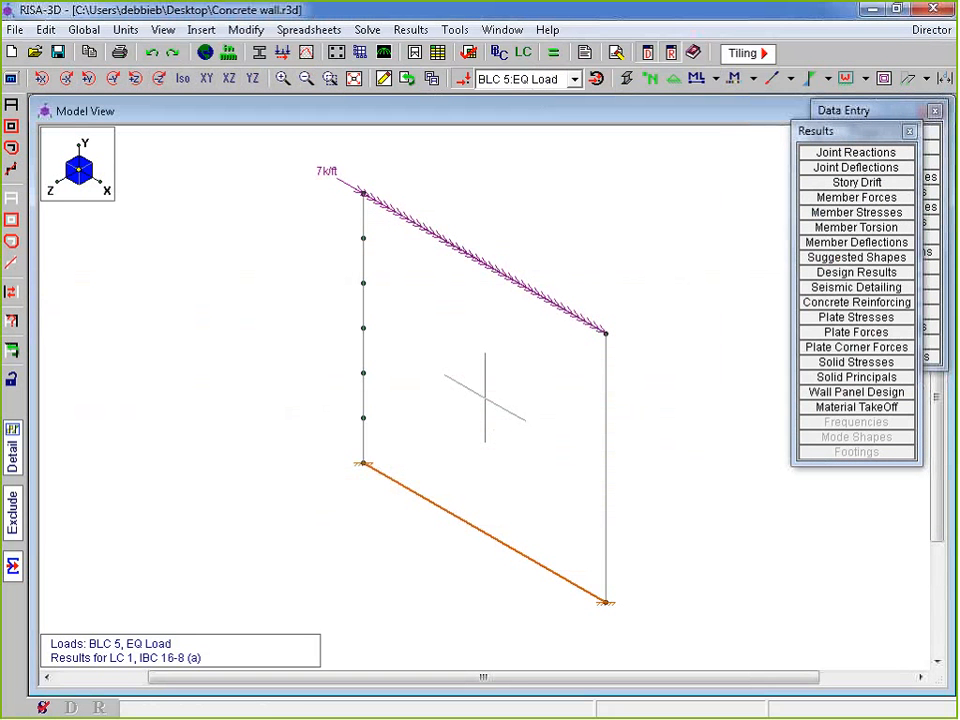
left_click(927, 360)
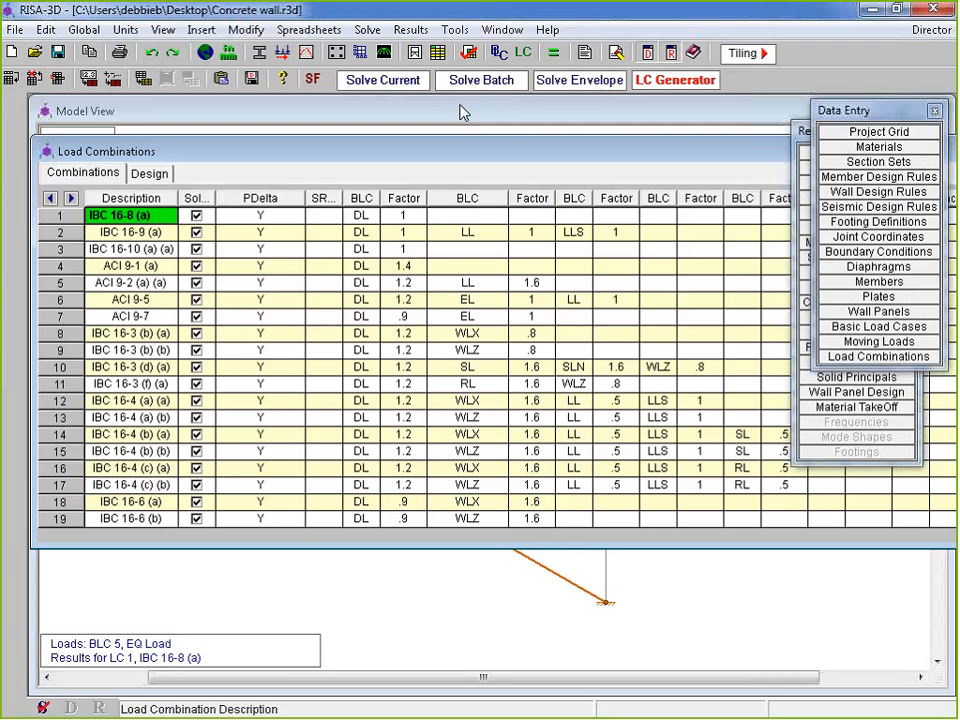
left_click_drag(379, 147, 382, 119)
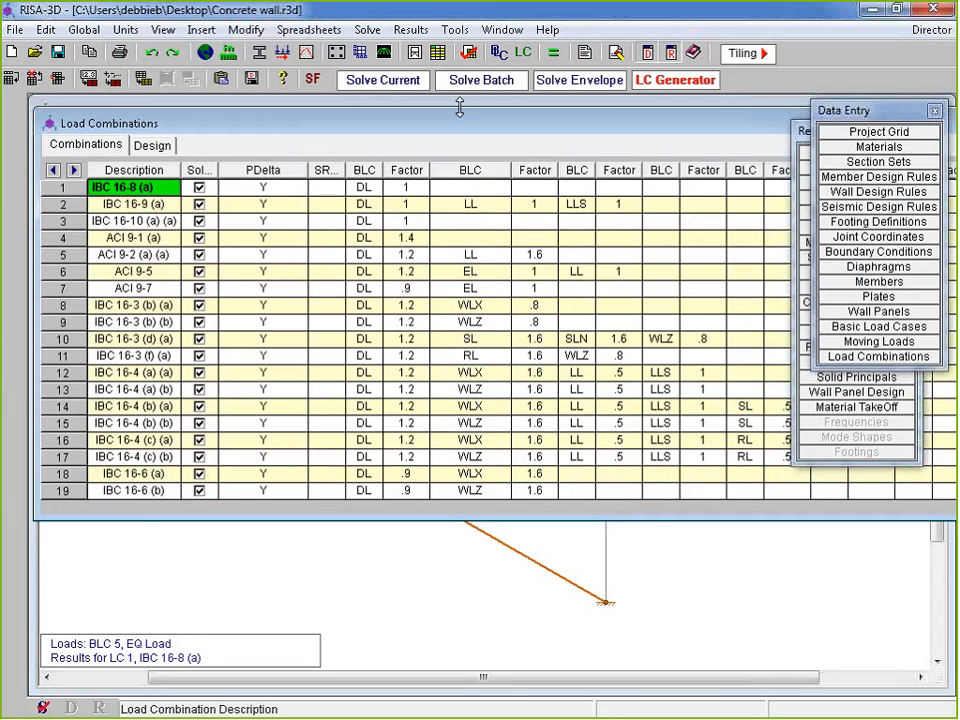
left_click_drag(457, 123, 254, 140)
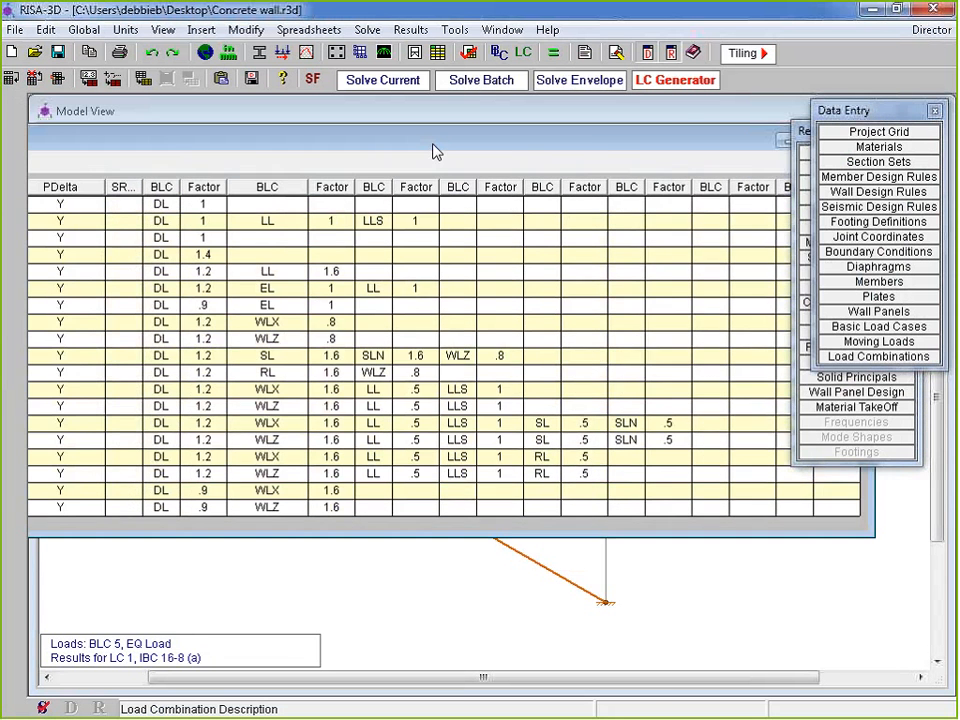
left_click_drag(433, 144, 229, 141)
left_click(651, 139)
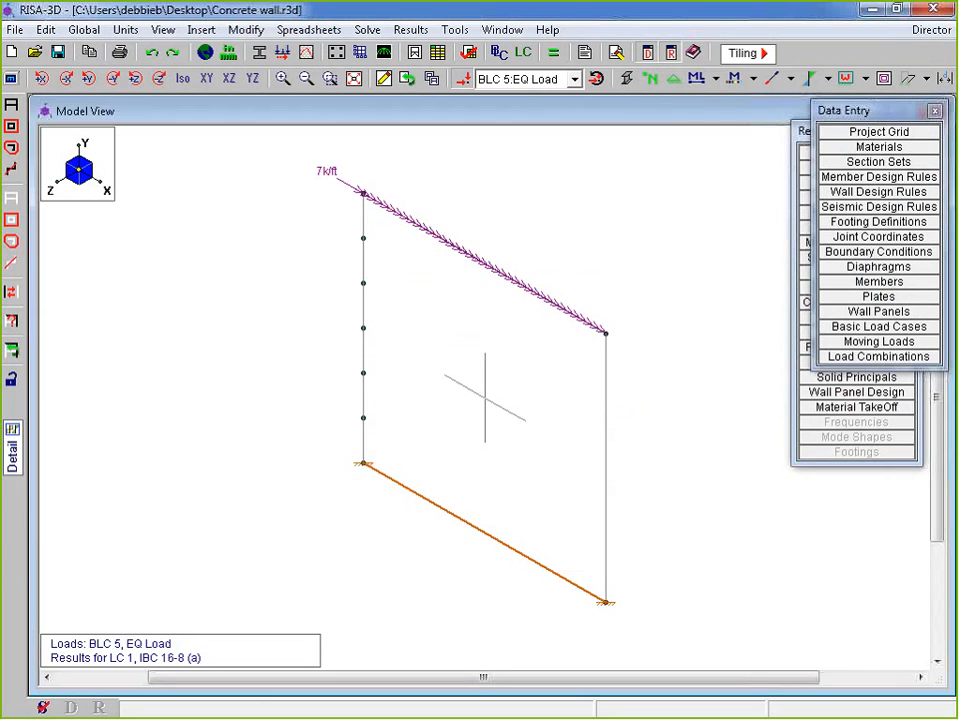
left_click(917, 415)
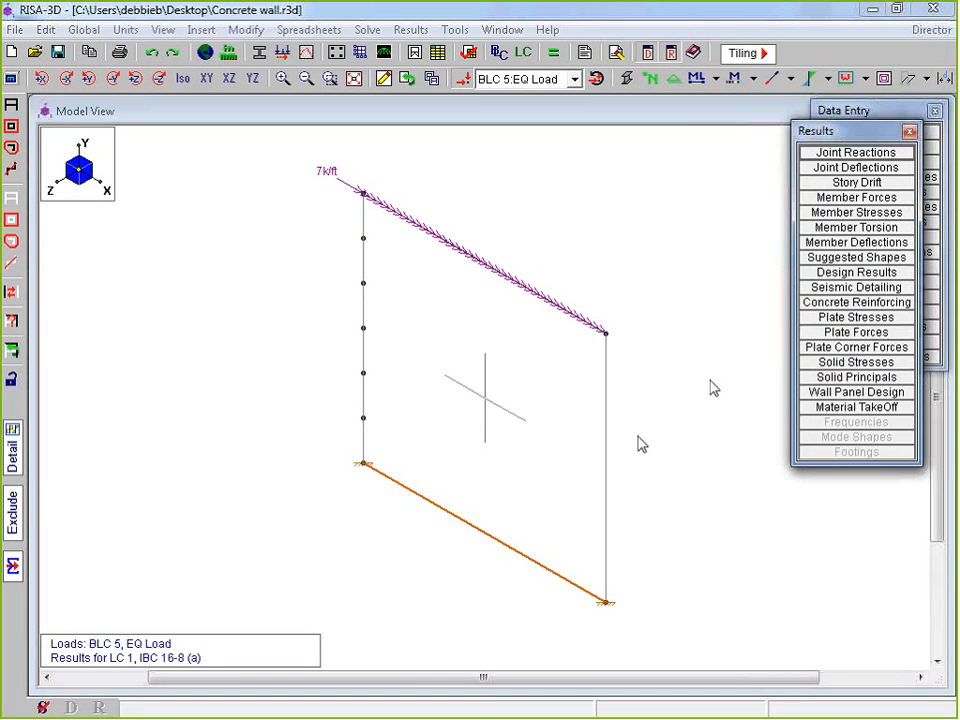
Check the vertical Y reactions (80.625 k for combination 1) and joint labels for combinations 1-3, then close the table
left_click(855, 153)
left_click_drag(410, 223, 420, 137)
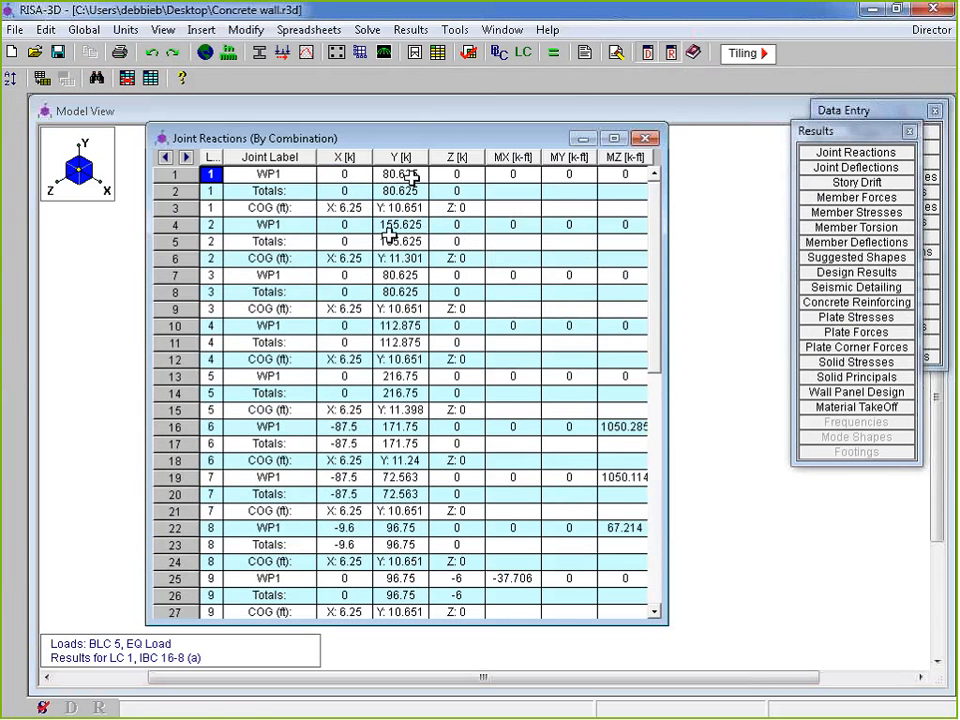
left_click(412, 176)
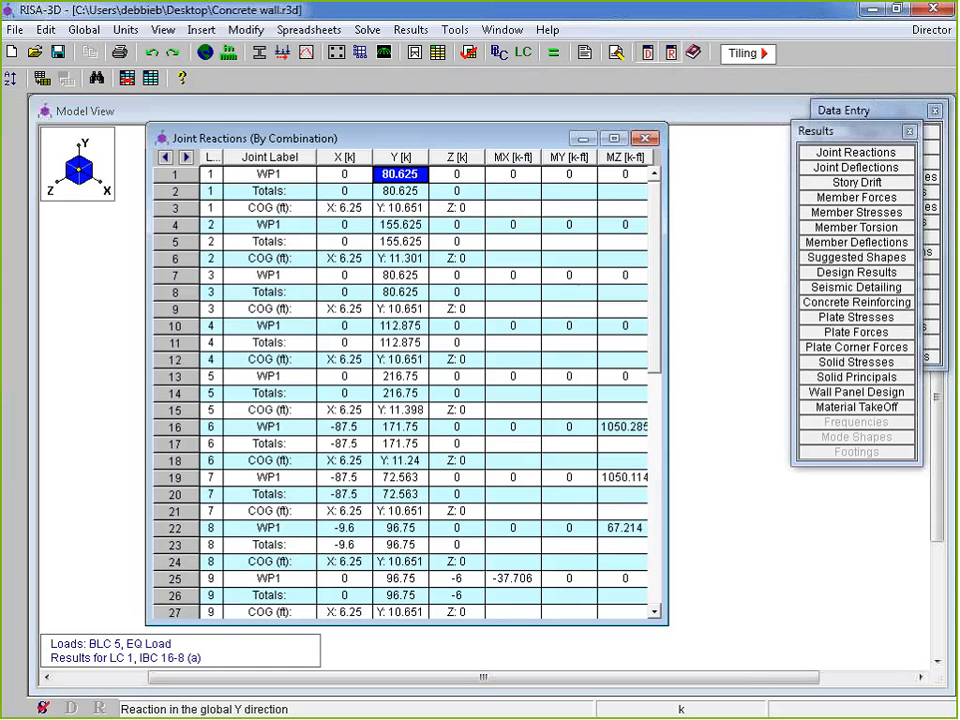
left_click(400, 225)
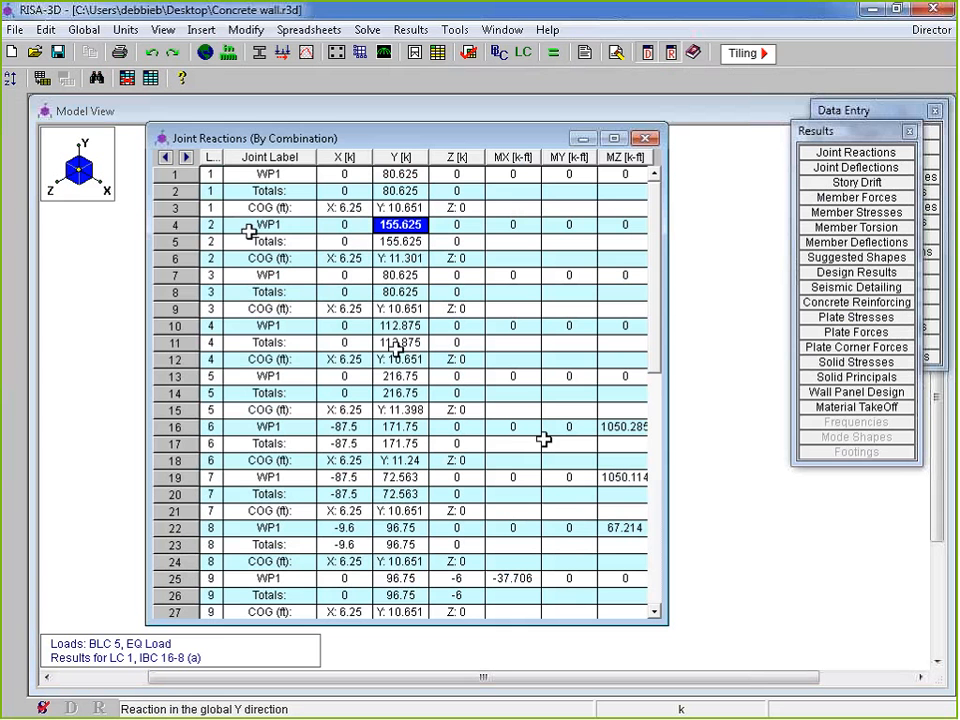
left_click(249, 231)
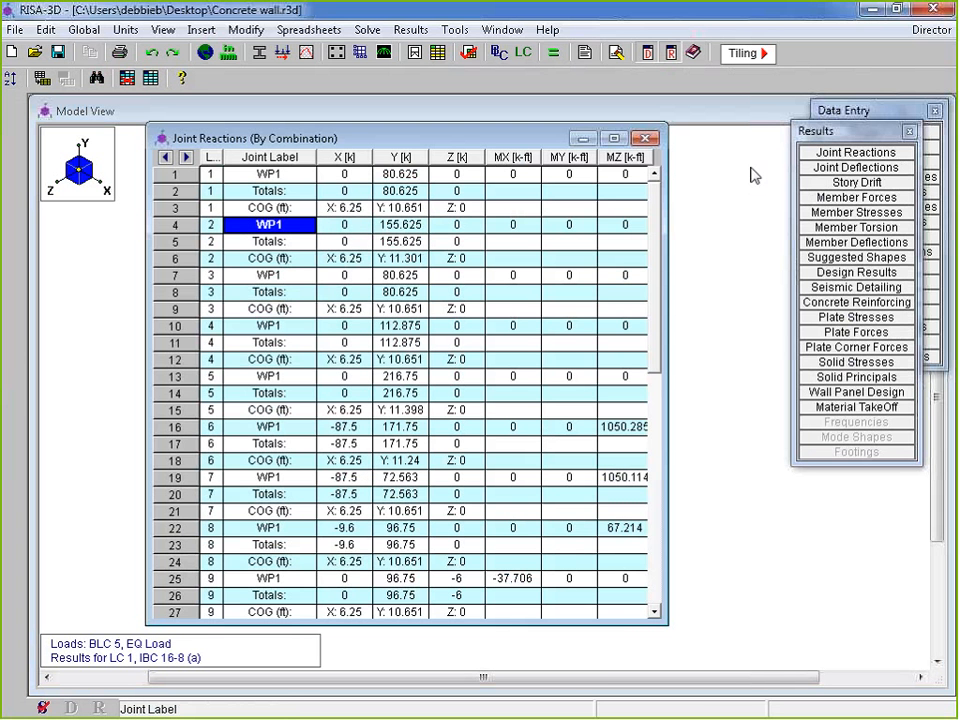
left_click(395, 276)
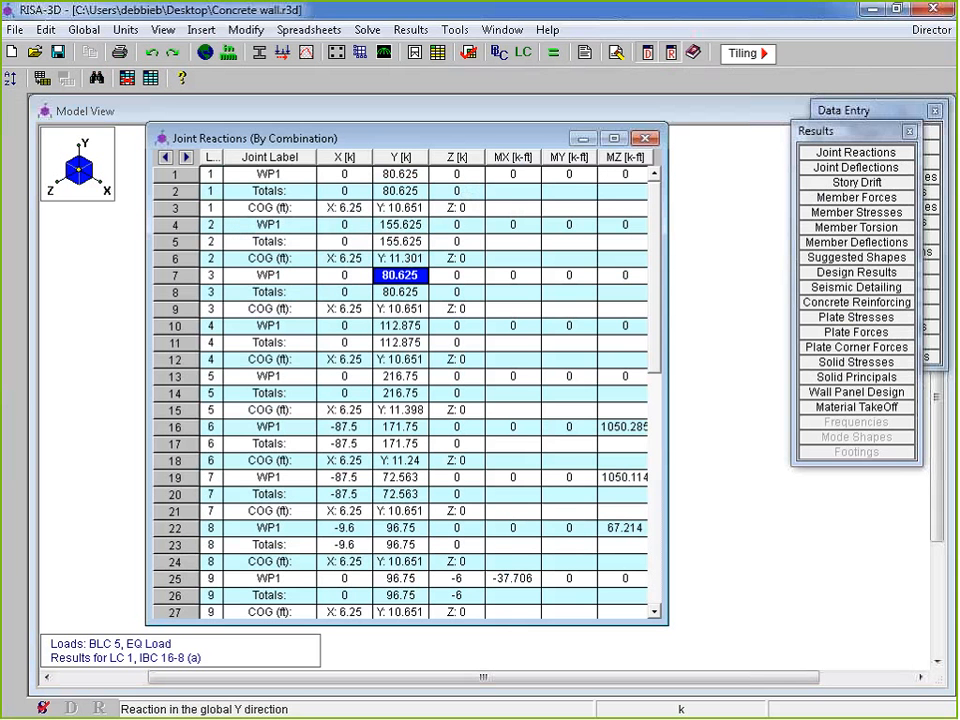
key("Left")
key("Left")
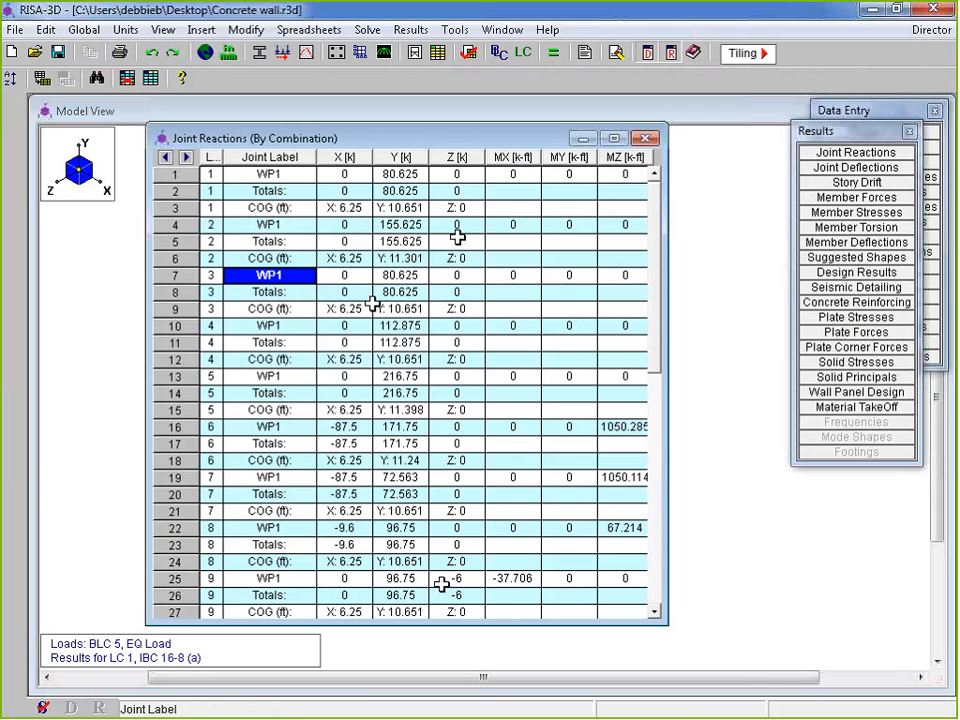
left_click(646, 139)
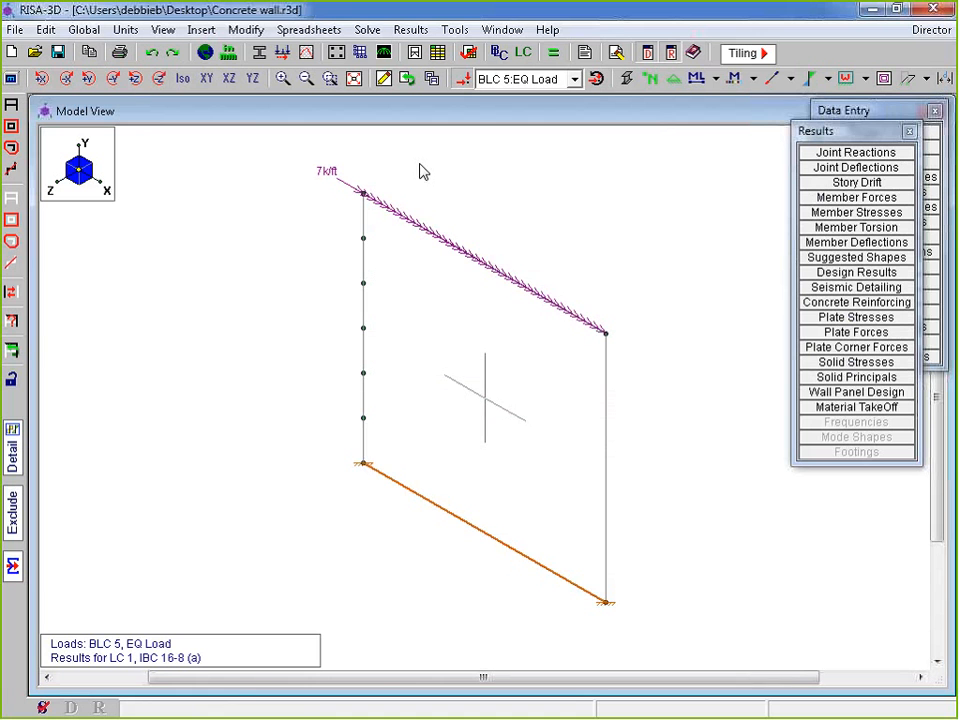
Switch to the XY front elevation and turn on Show Mesh for wall panels
left_click(207, 80)
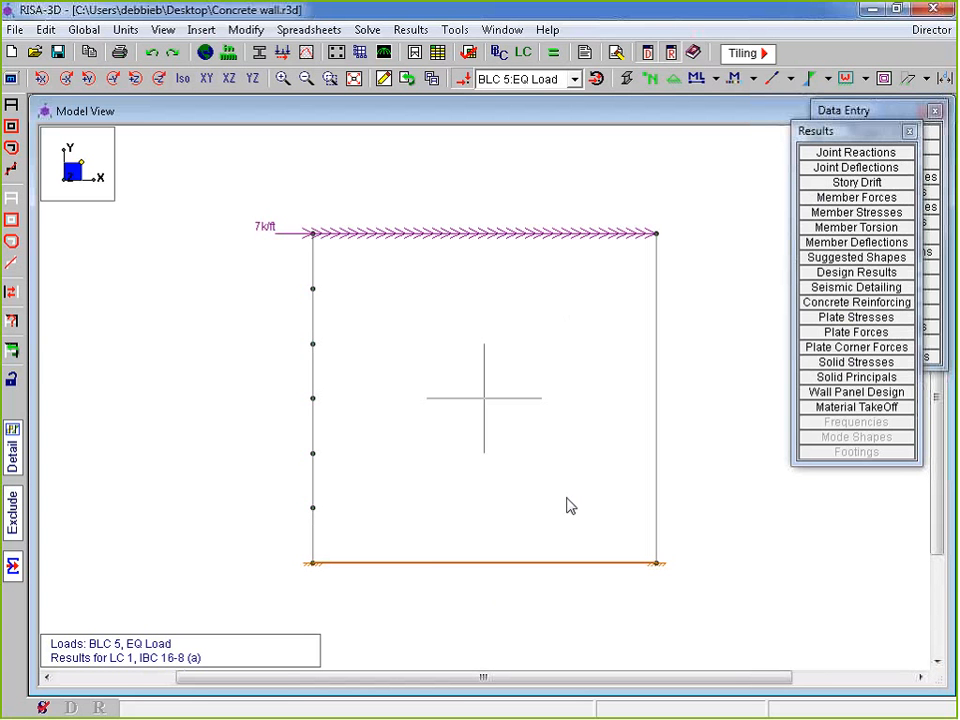
left_click(10, 78)
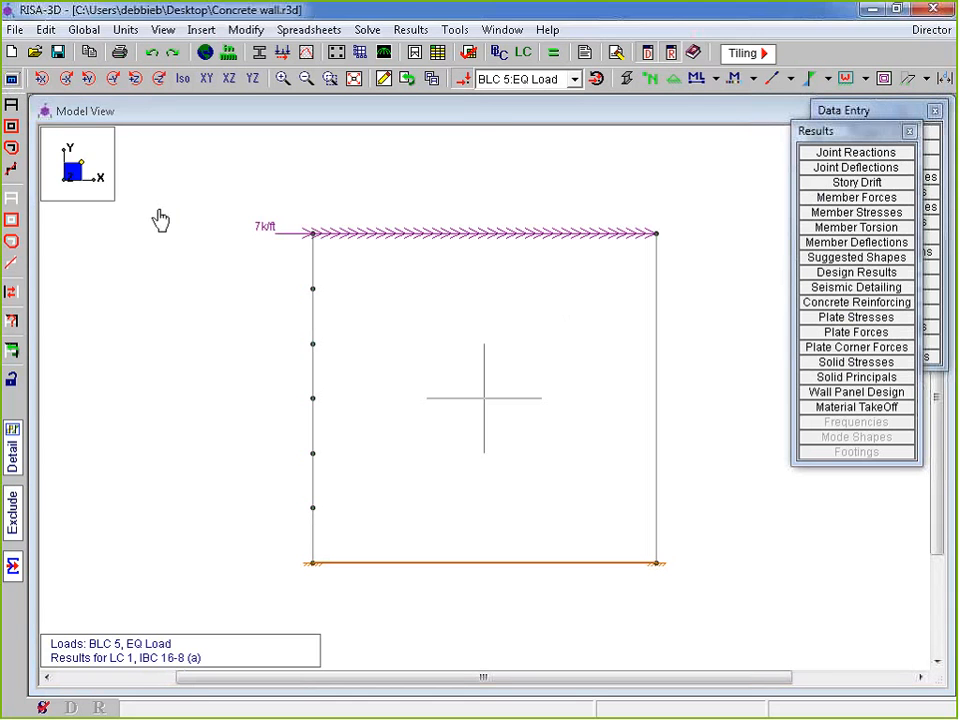
left_click(212, 152)
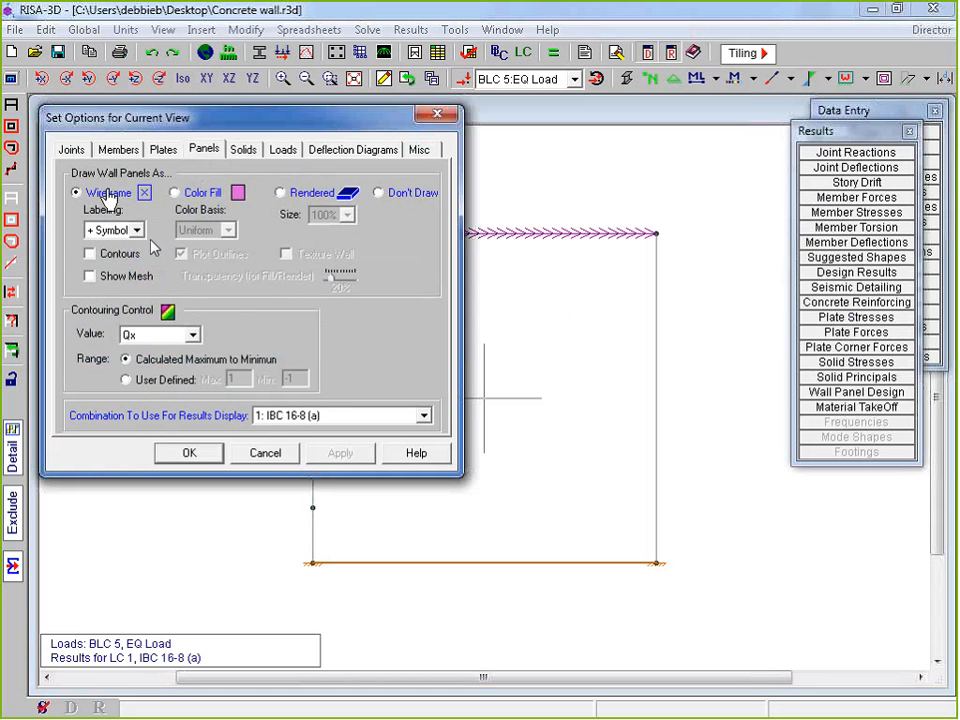
left_click(90, 275)
left_click(190, 455)
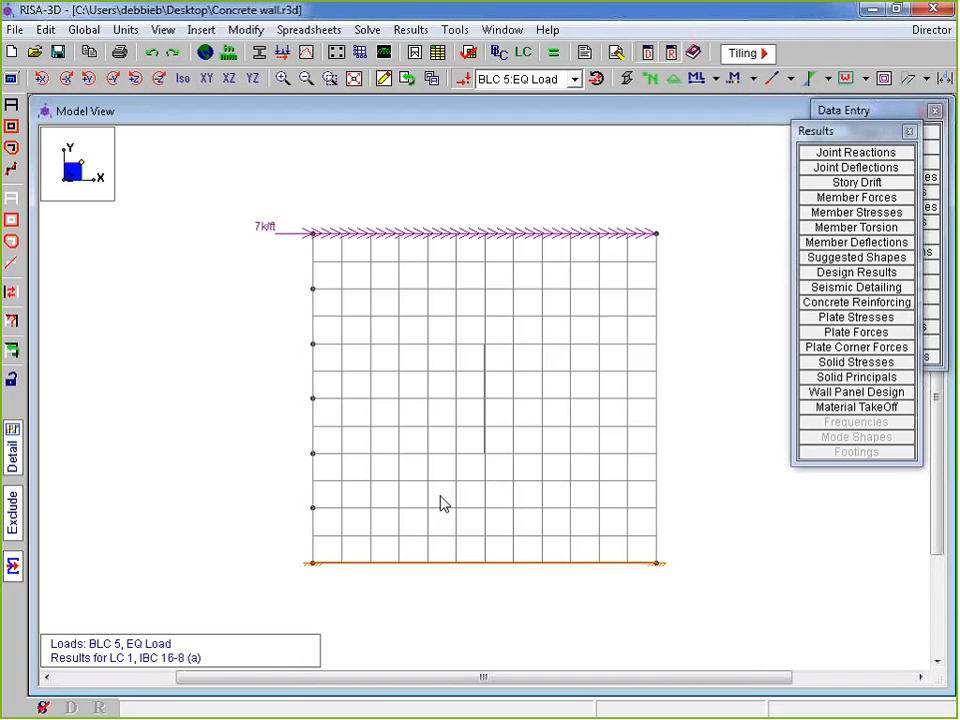
left_click(204, 55)
Confirm the Solution settings keep the wall mesh size at 12 in, and cancel without changes
left_click(382, 222)
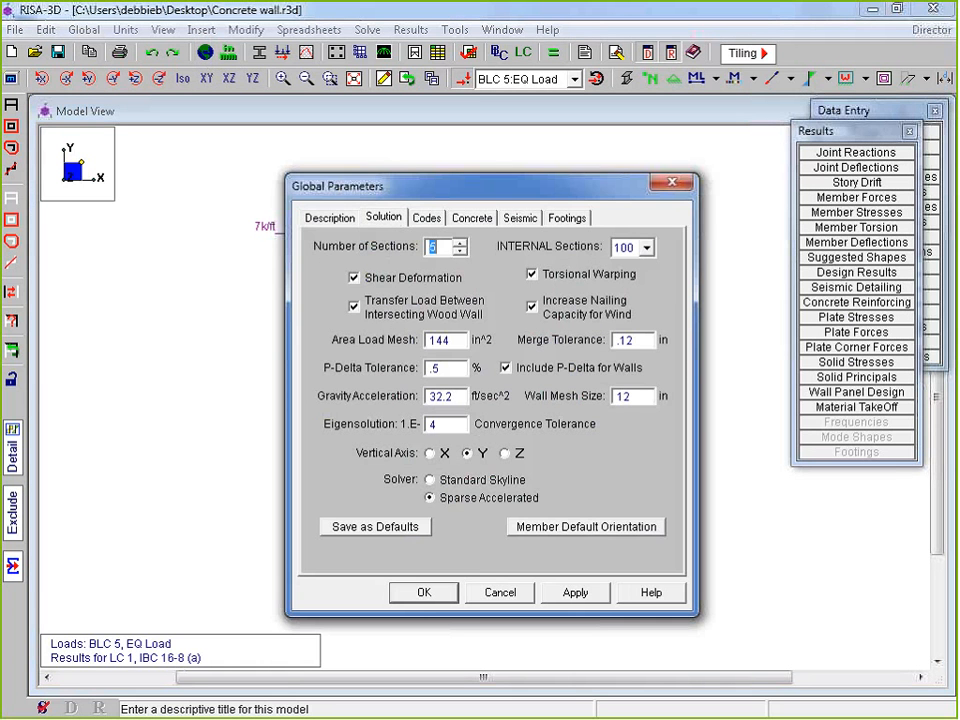
left_click_drag(640, 396, 582, 386)
left_click(632, 396)
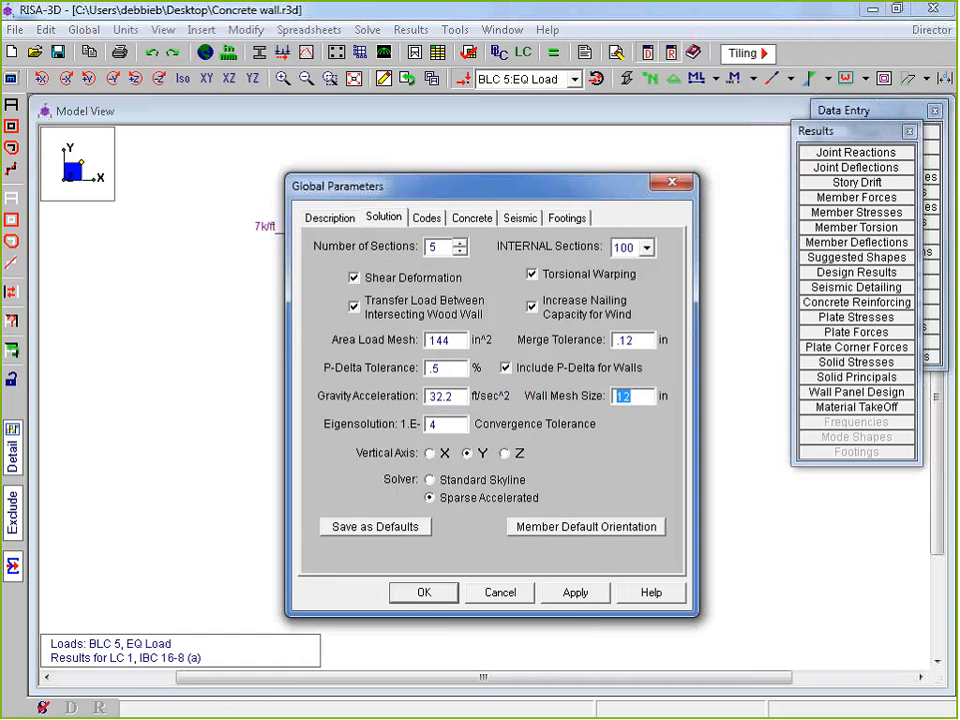
left_click_drag(490, 186, 707, 115)
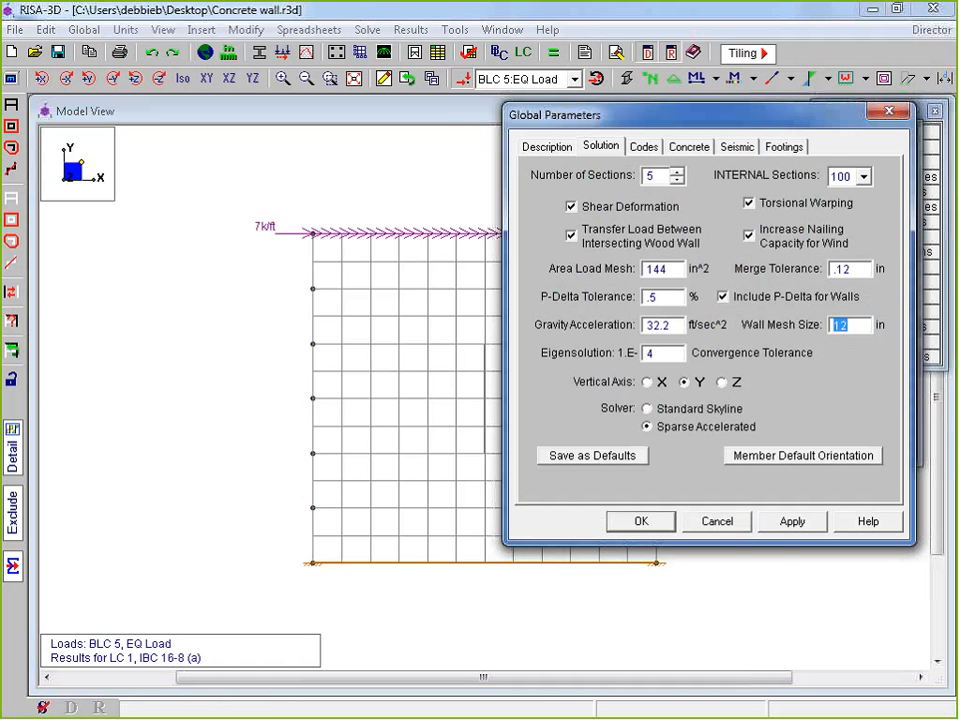
left_click(722, 526)
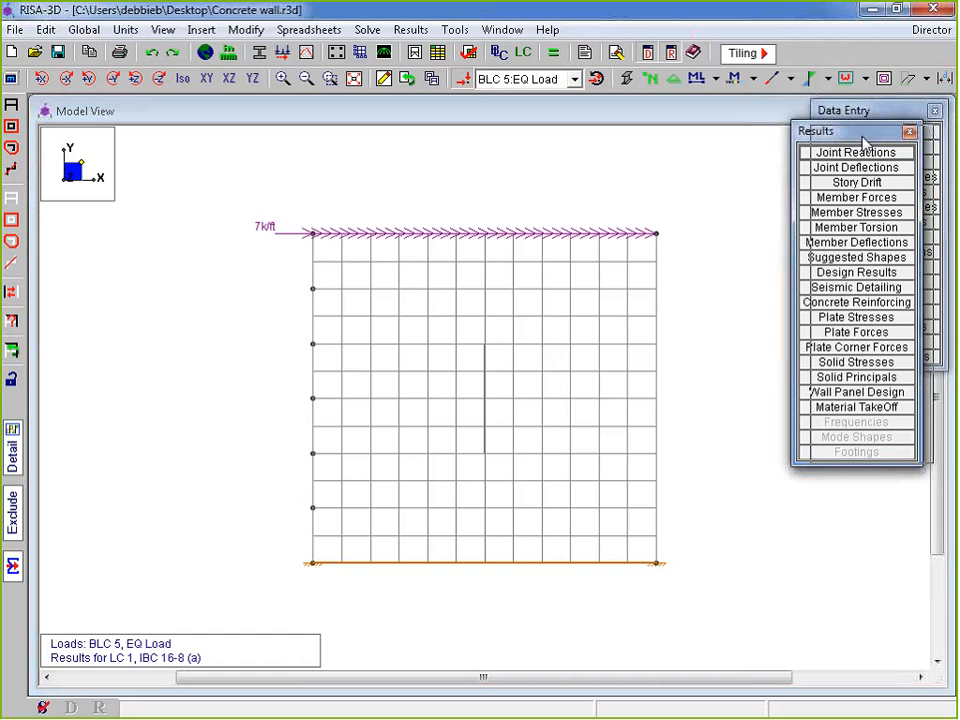
Bring up the view's joint display options
left_click_drag(806, 133, 824, 134)
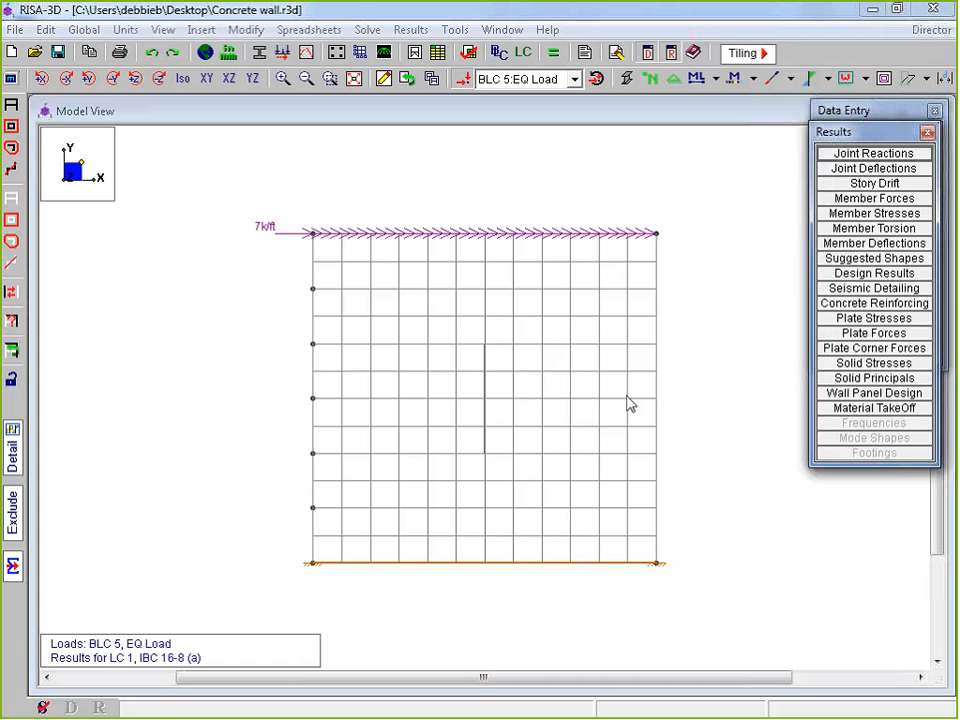
left_click(10, 80)
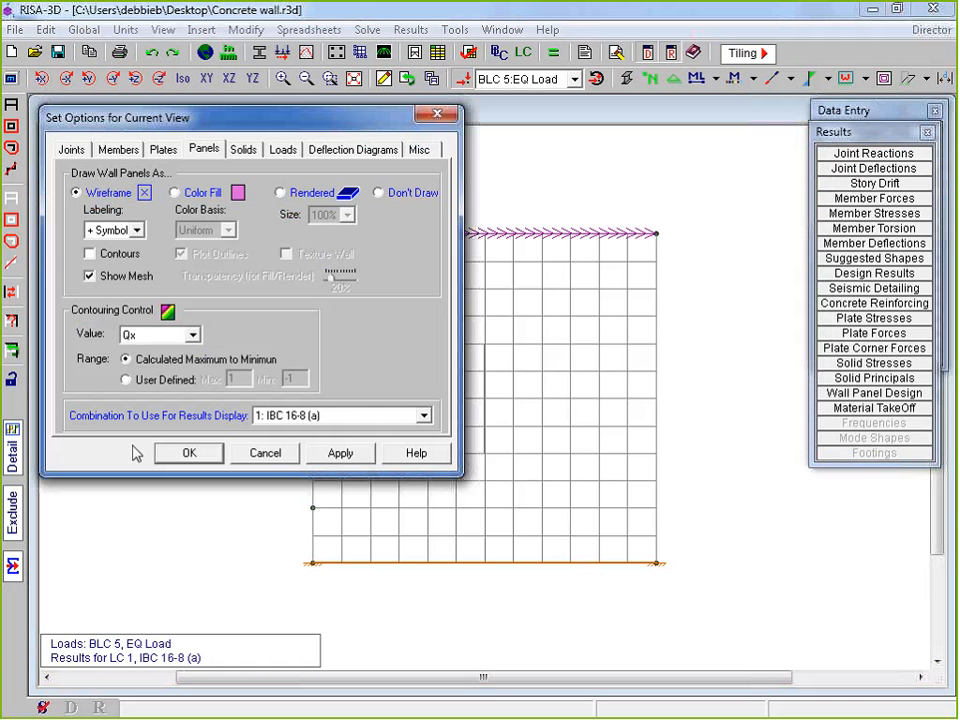
left_click(71, 149)
Plot X, Y and Z direction reaction arrows labelled with their magnitudes
left_click(287, 205)
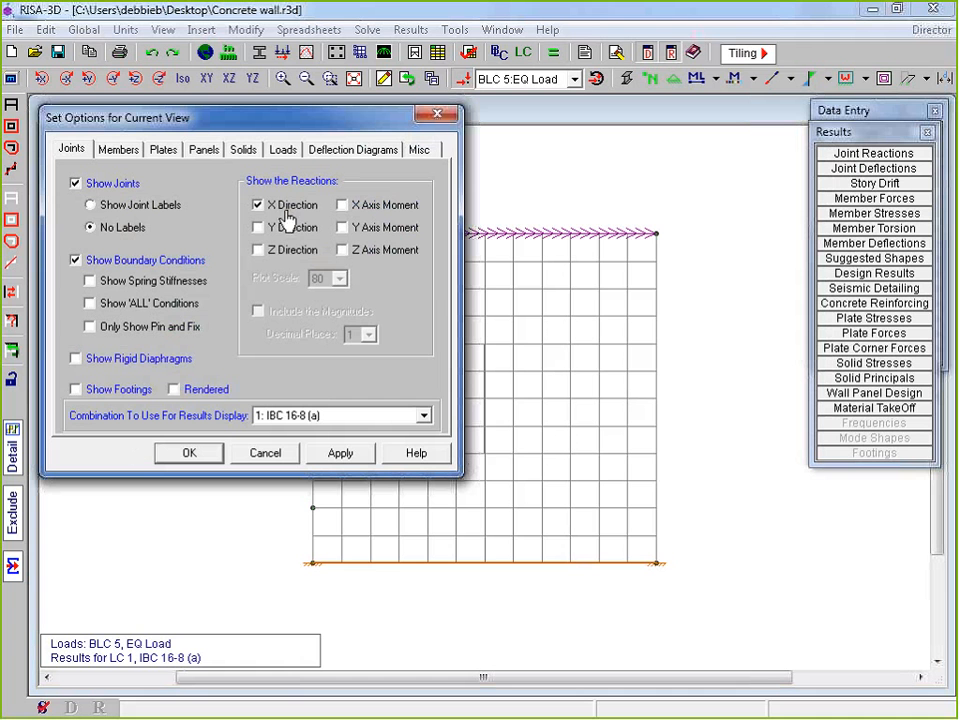
left_click(286, 227)
left_click(286, 250)
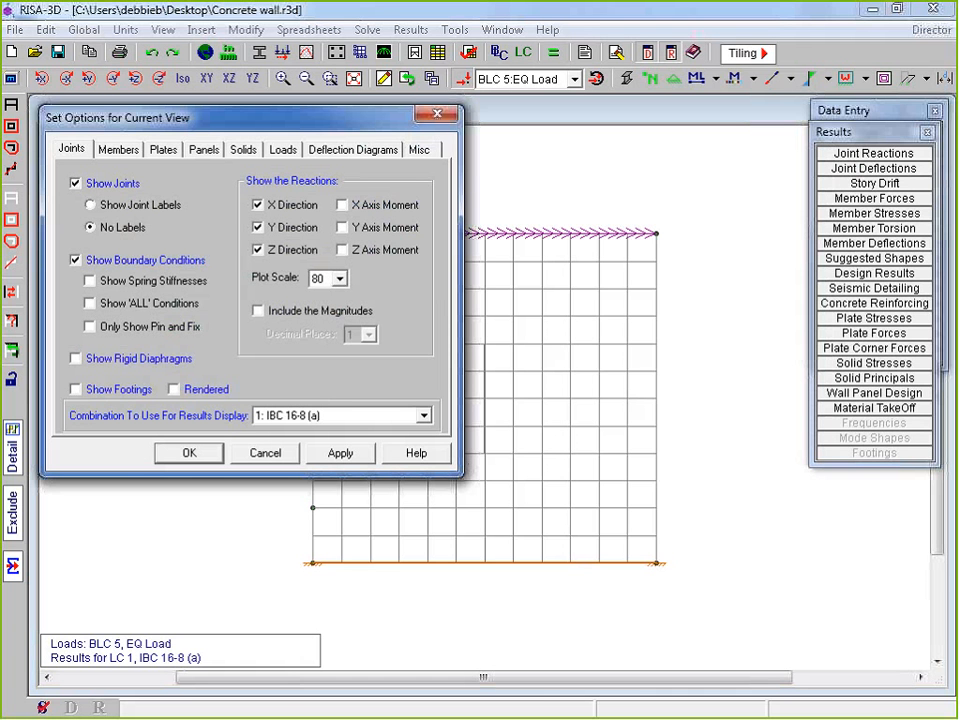
left_click(260, 311)
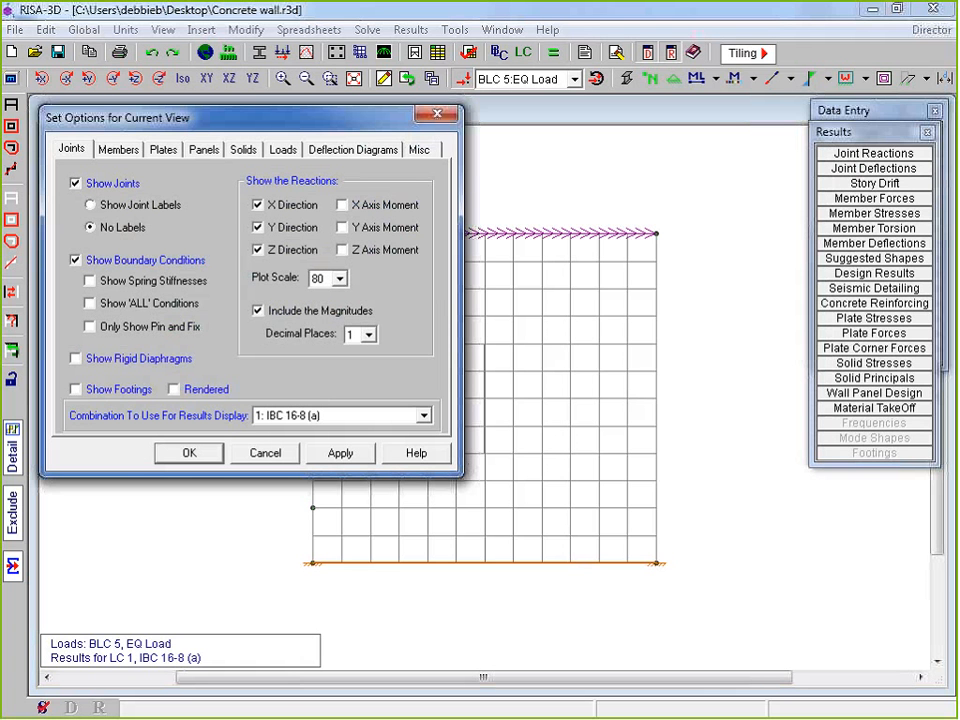
left_click(222, 453)
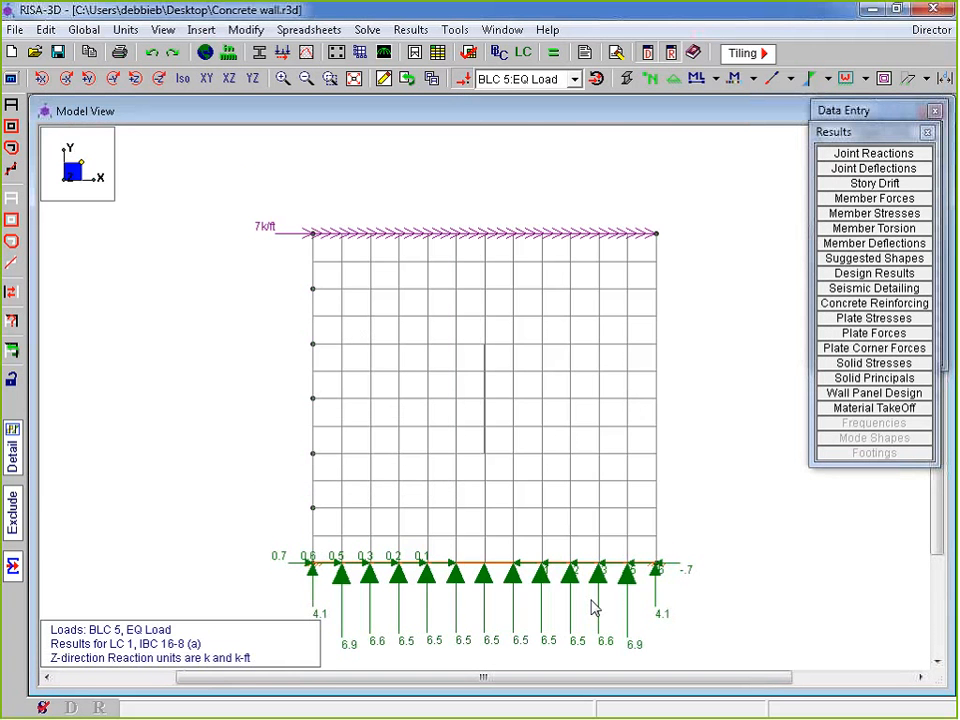
Bring the base reactions into view and open the Joint Reactions by Combination table
middle_click_drag(591, 601, 577, 373)
scroll(347, 500, "up", 1)
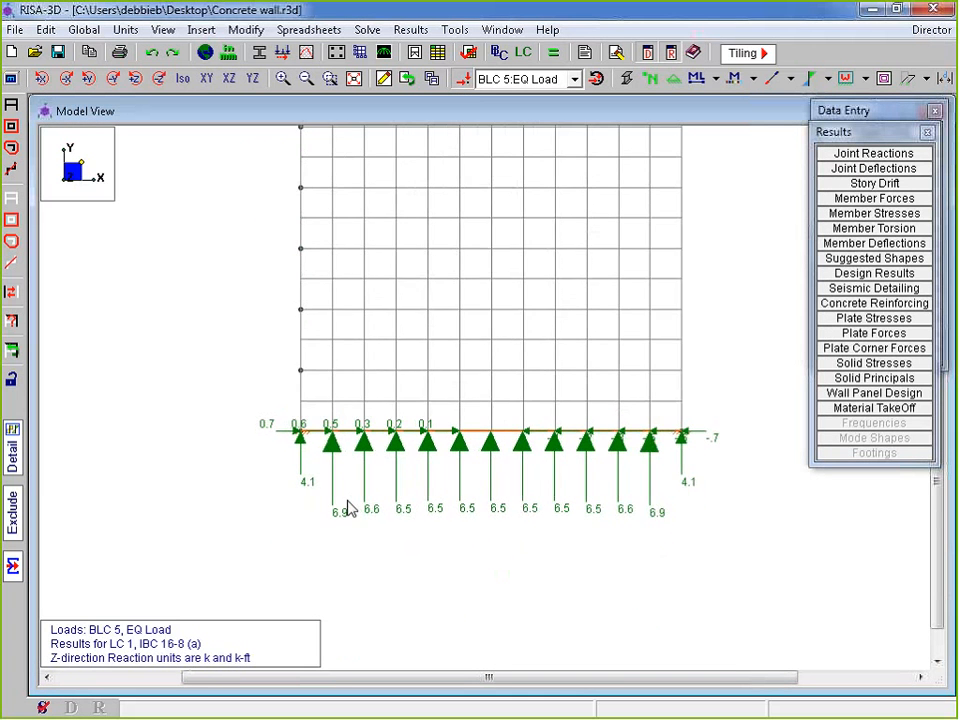
scroll(347, 508, "up", 1)
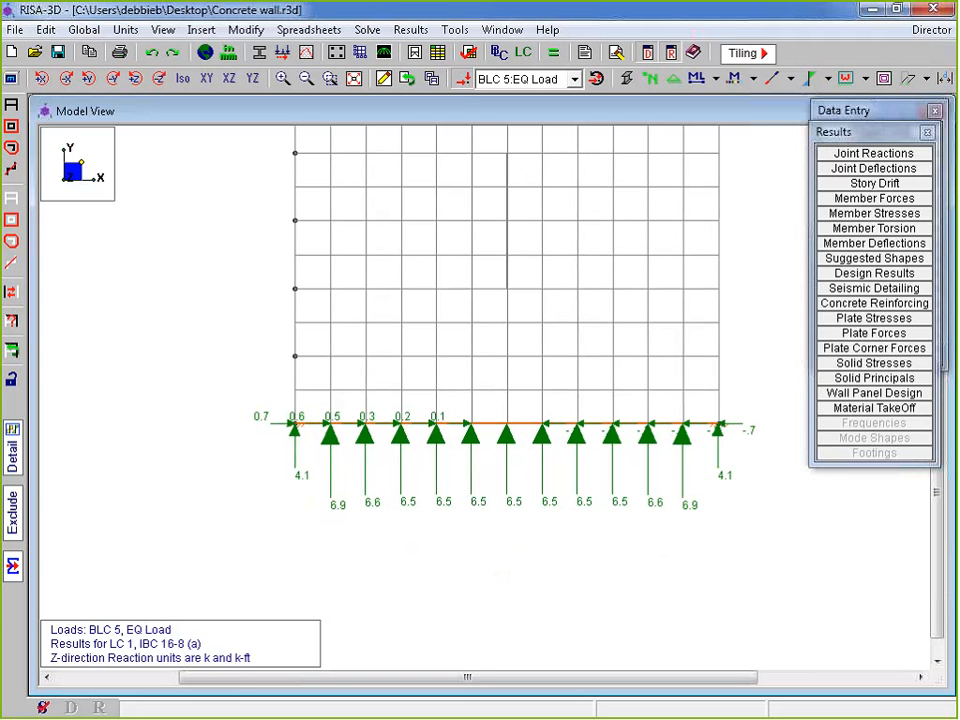
left_click(858, 153)
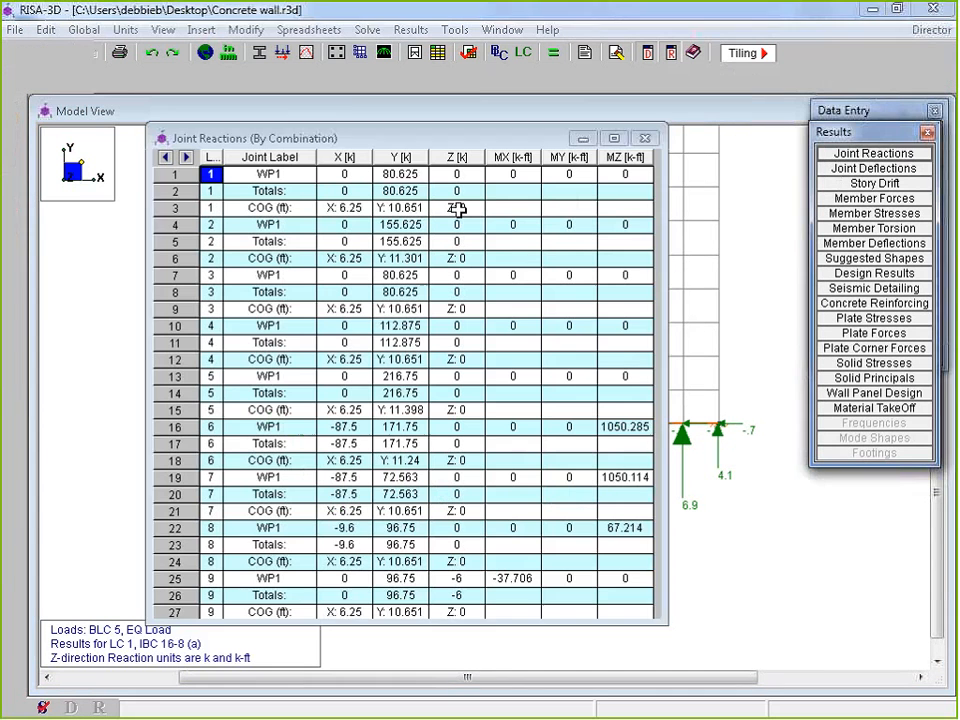
Shorten the joint reactions table to reveal the labelled base reactions, then close it
left_click_drag(379, 625, 385, 293)
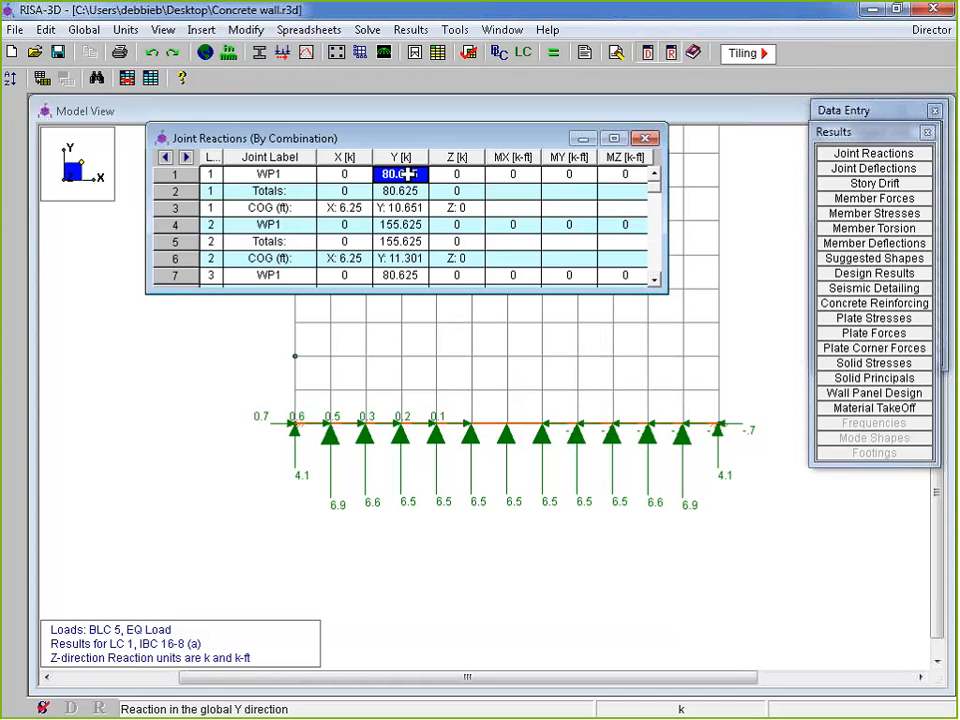
left_click(645, 138)
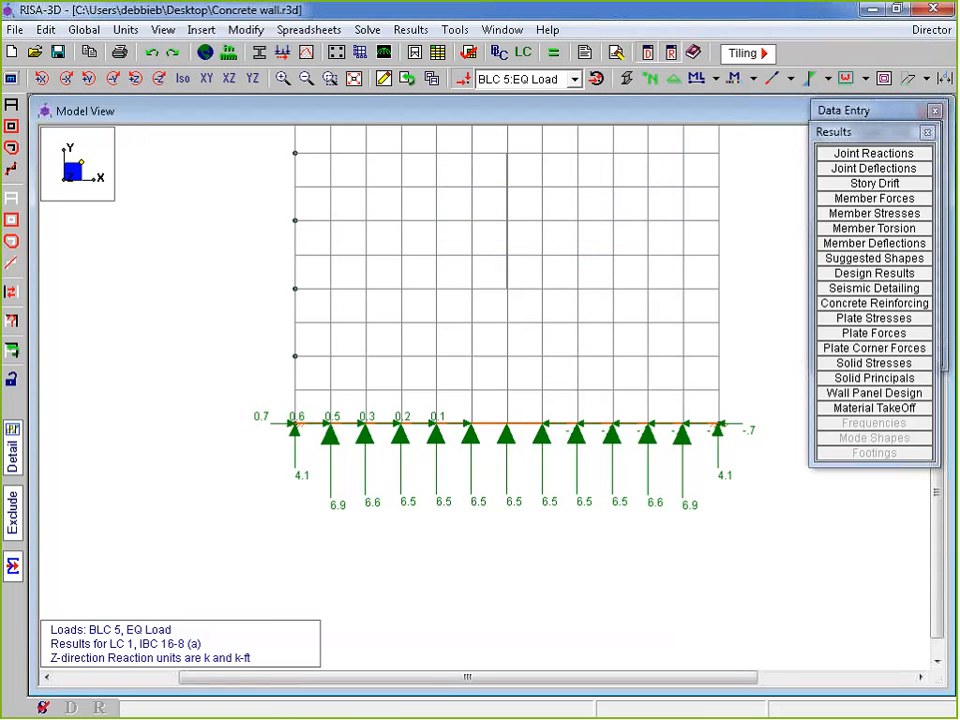
Cut a first section across the wall and read the cut forces near its base
left_click(12, 568)
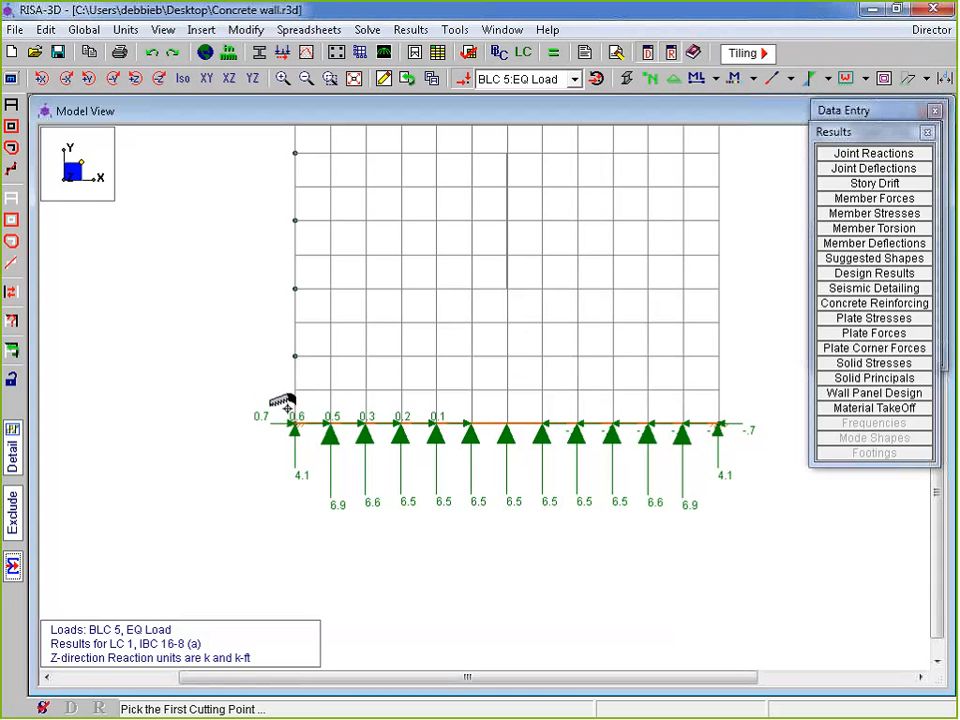
left_click(489, 425)
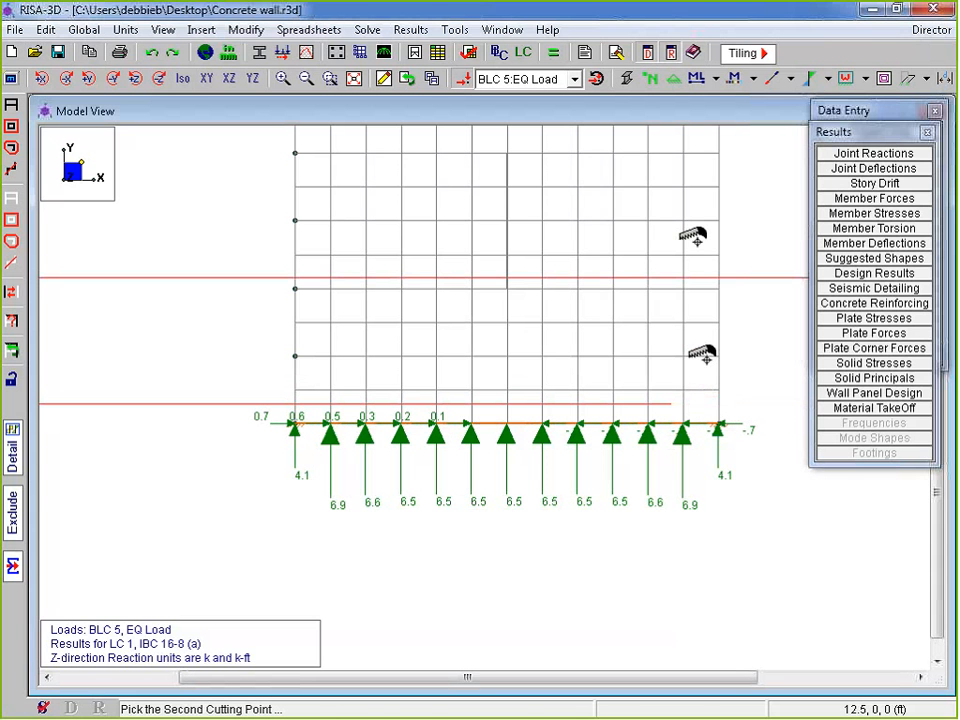
left_click(690, 182)
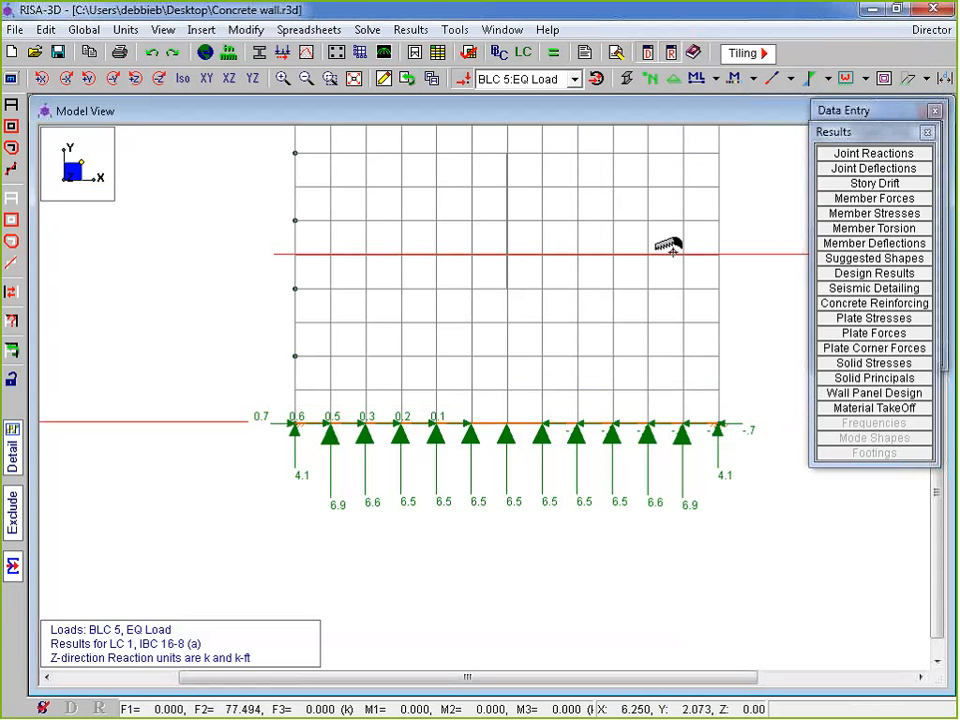
scroll(499, 306, "down", 1)
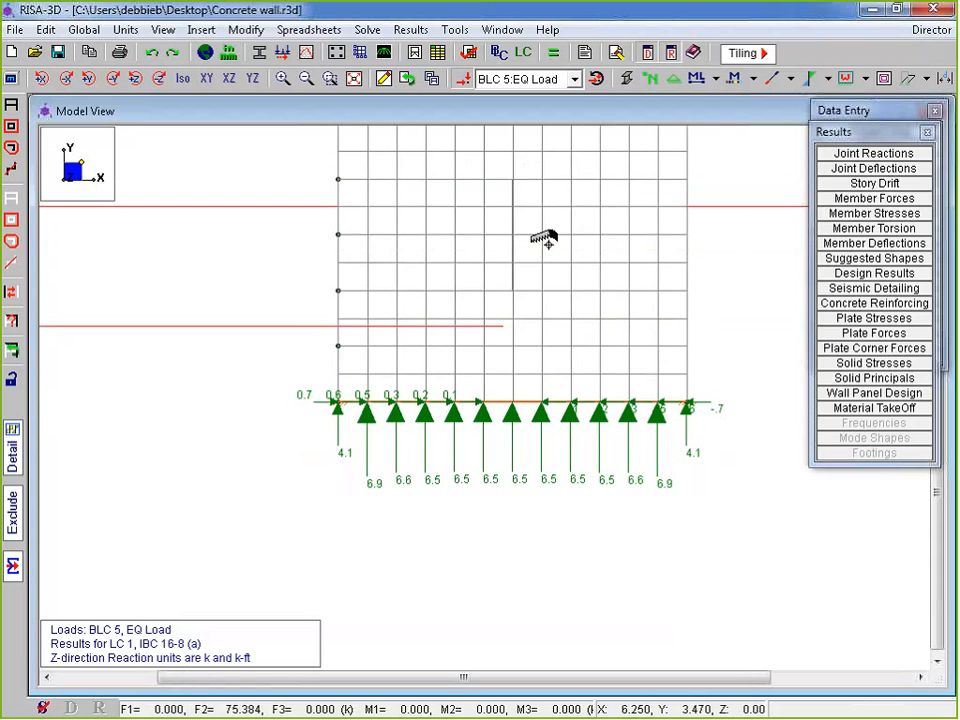
left_click(412, 381)
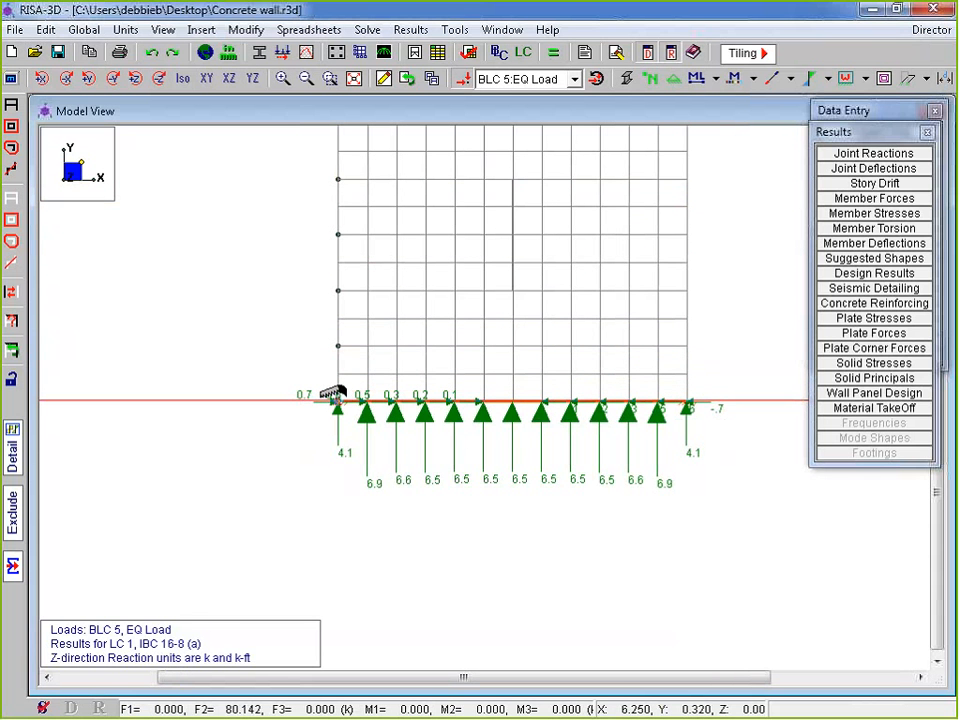
left_click(333, 395)
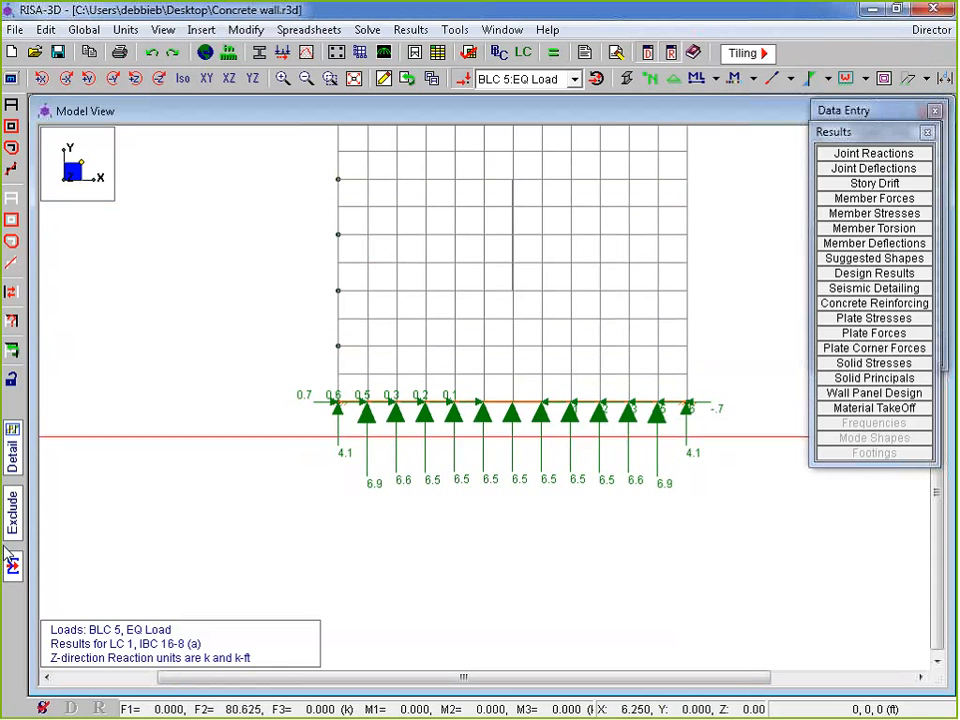
left_click(338, 392)
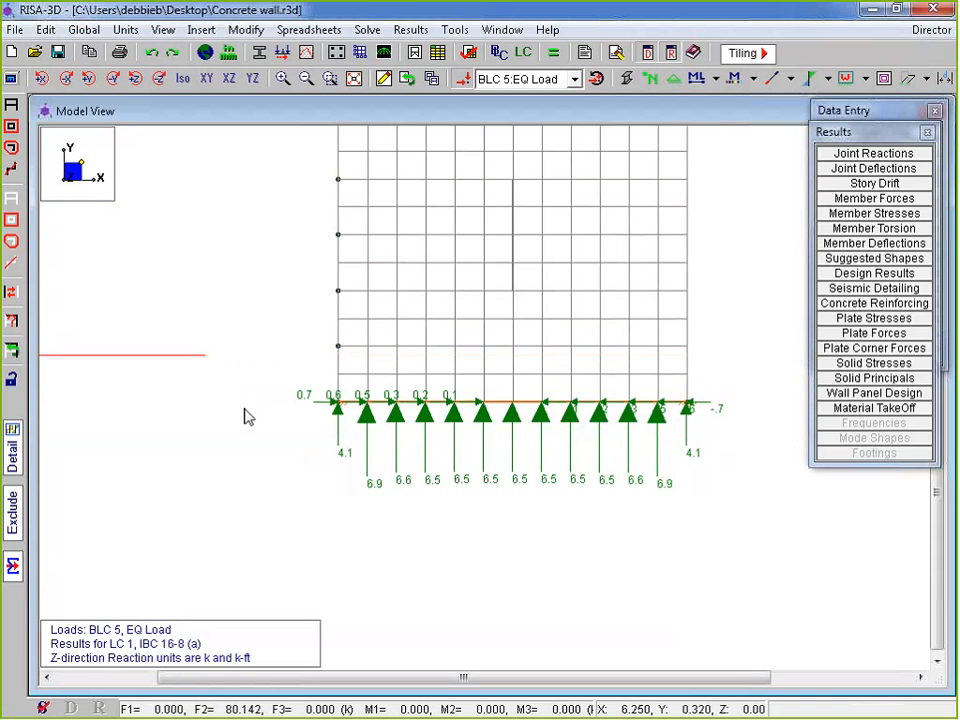
Recut along the wall base from left to right corner, read F2 = 80.625 k, and close the summary
left_click(12, 566)
left_click(346, 396)
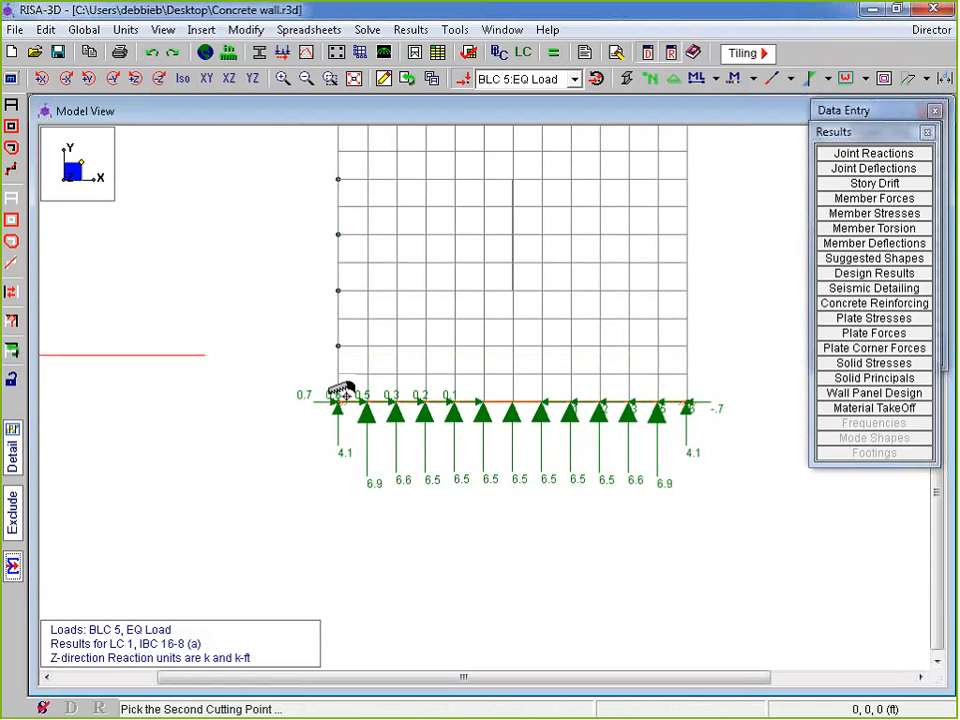
left_click(684, 398)
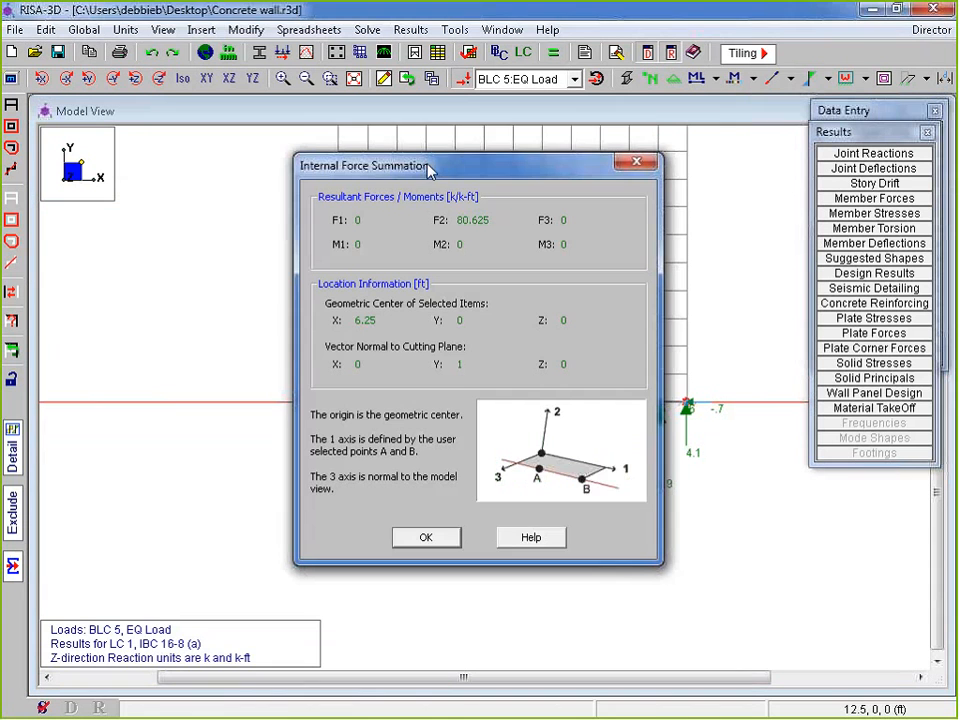
left_click_drag(427, 167, 396, 121)
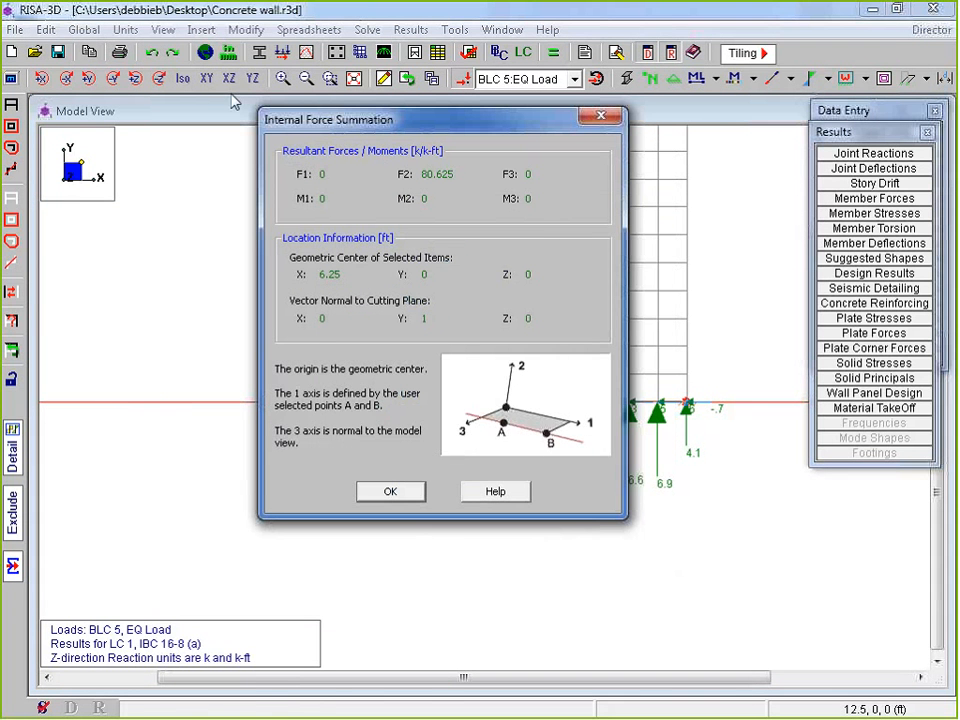
left_click_drag(422, 174, 497, 148)
left_click(390, 491)
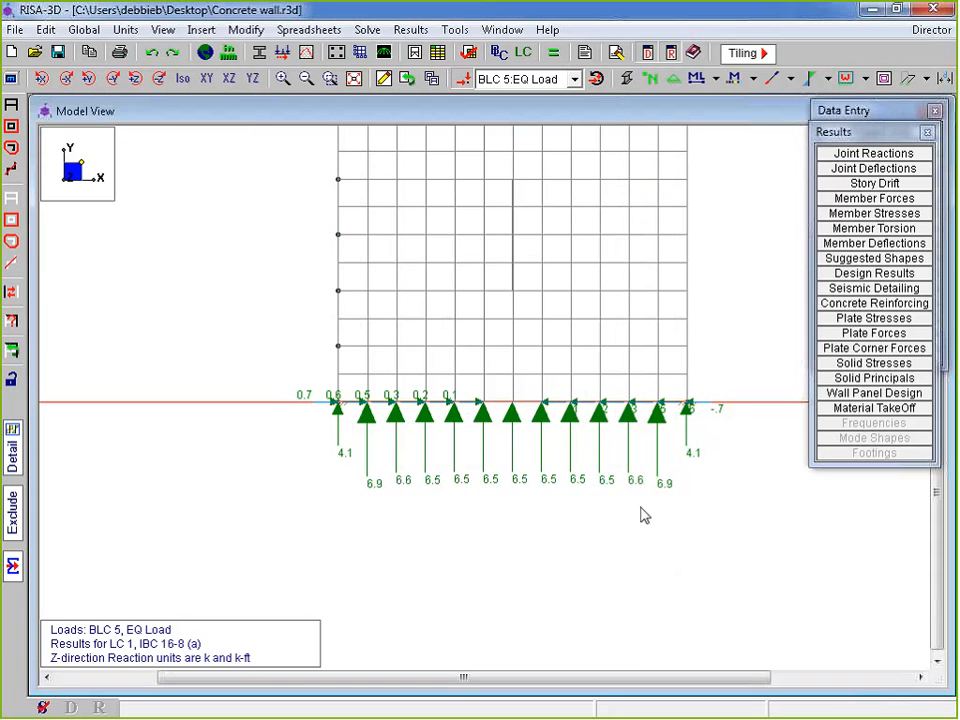
scroll(551, 257, "down", 1)
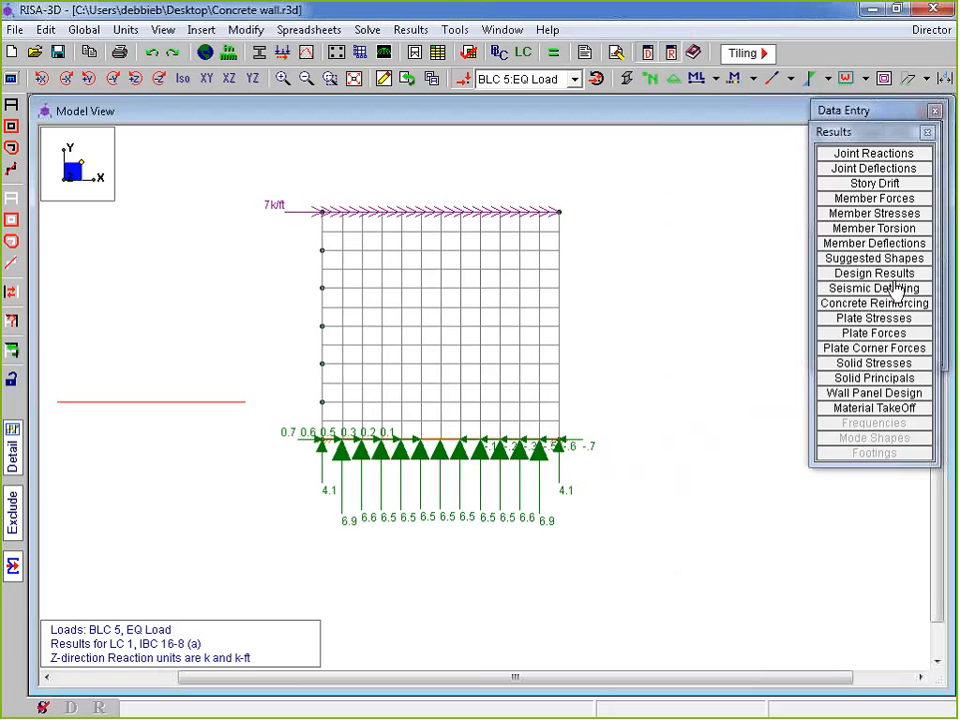
left_click(877, 395)
left_click_drag(454, 274, 295, 115)
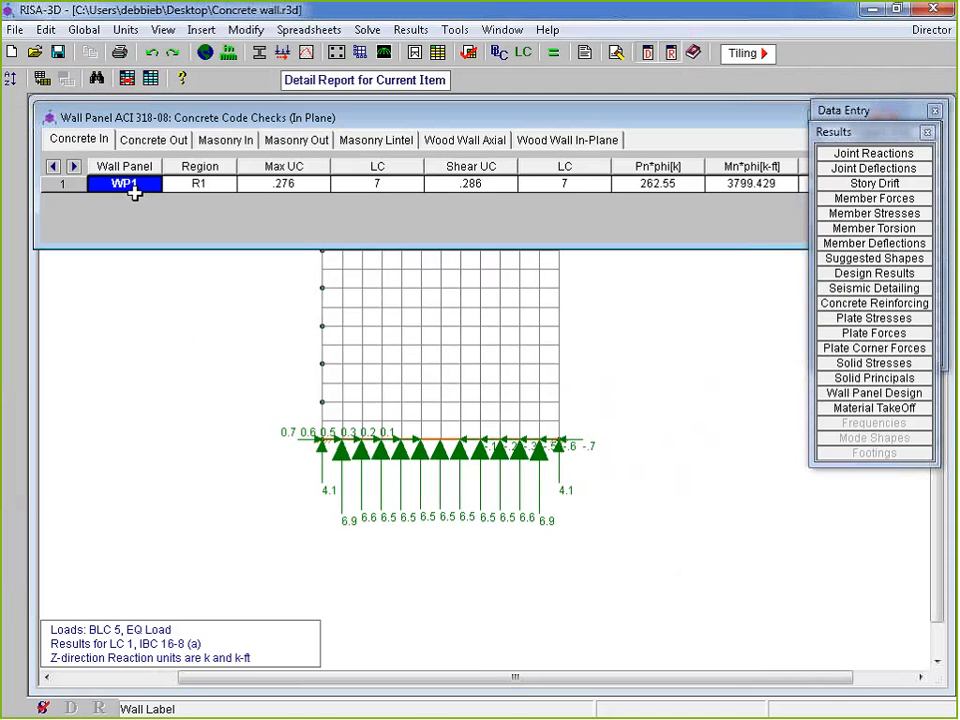
left_click(198, 181)
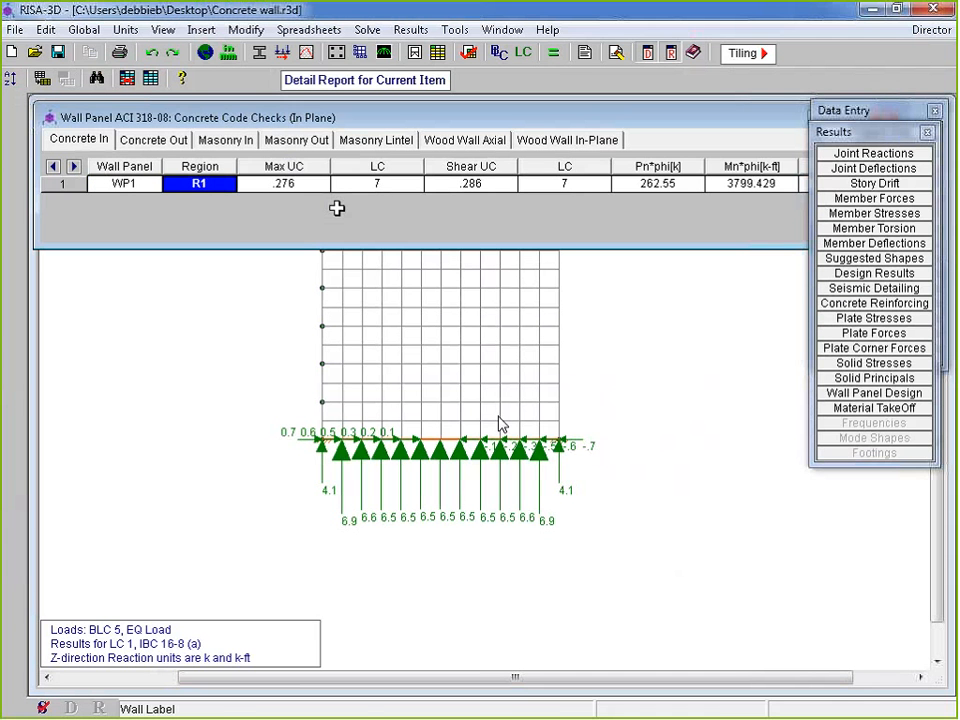
left_click(282, 183)
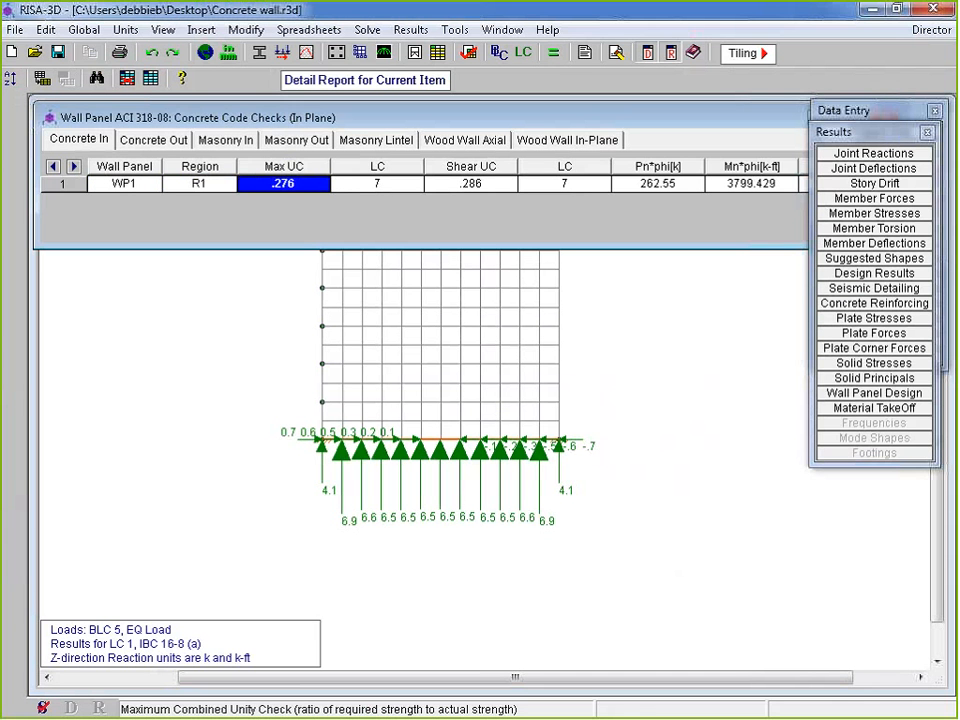
left_click(470, 183)
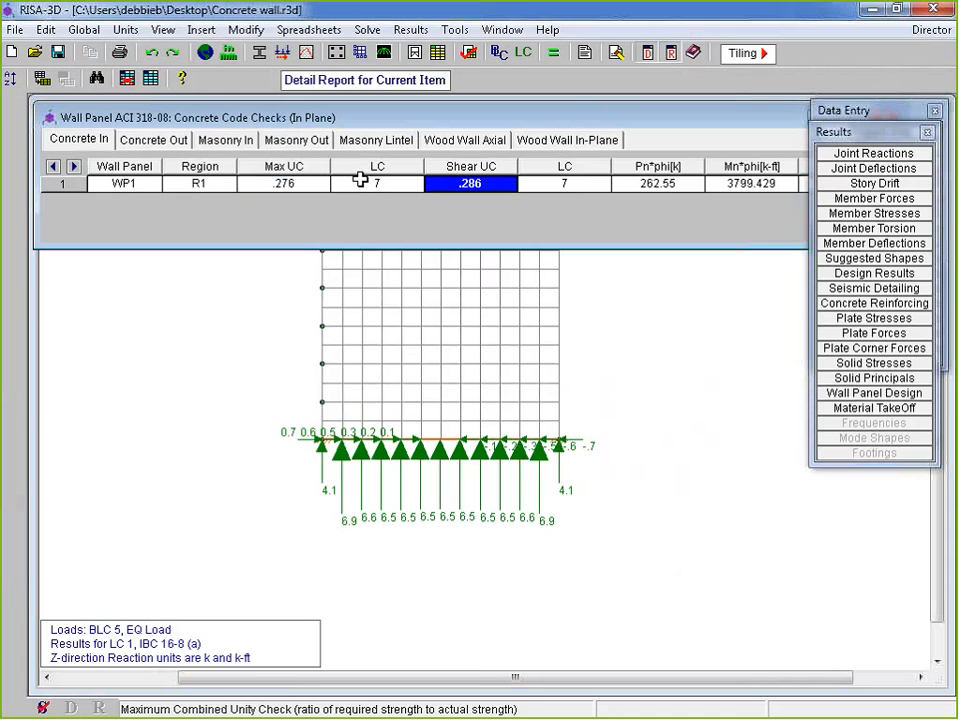
left_click(376, 183)
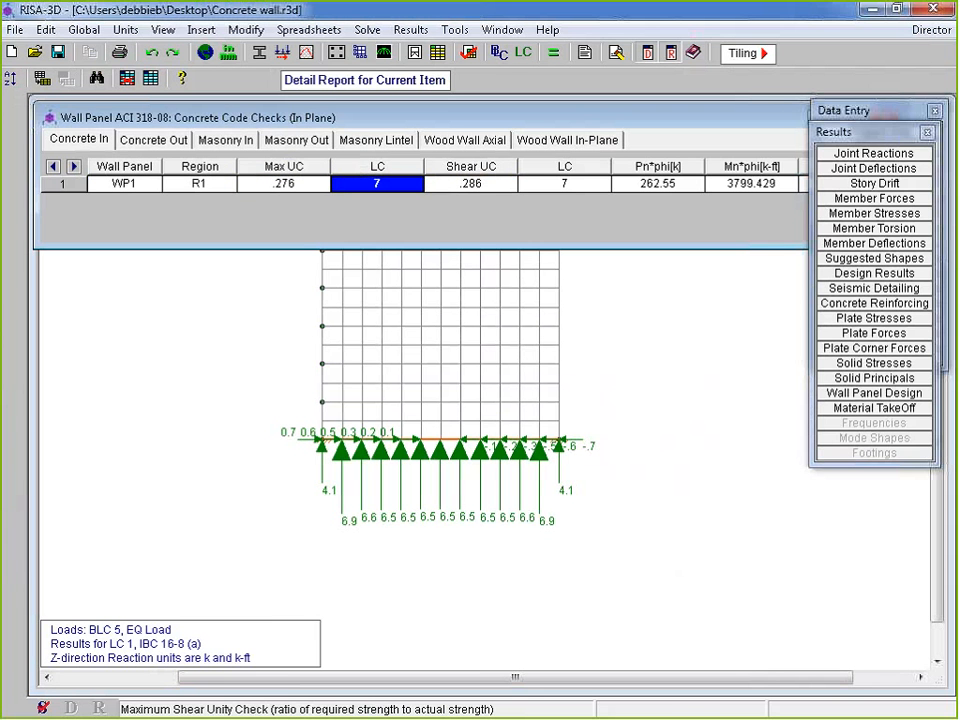
left_click(282, 183)
left_click(621, 184)
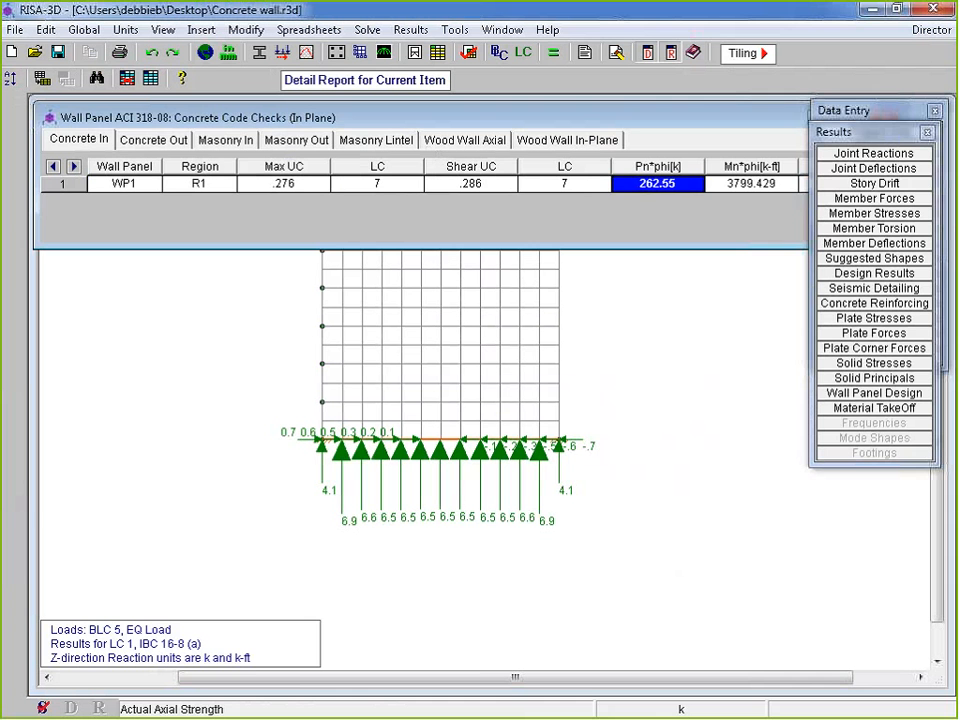
left_click(748, 184)
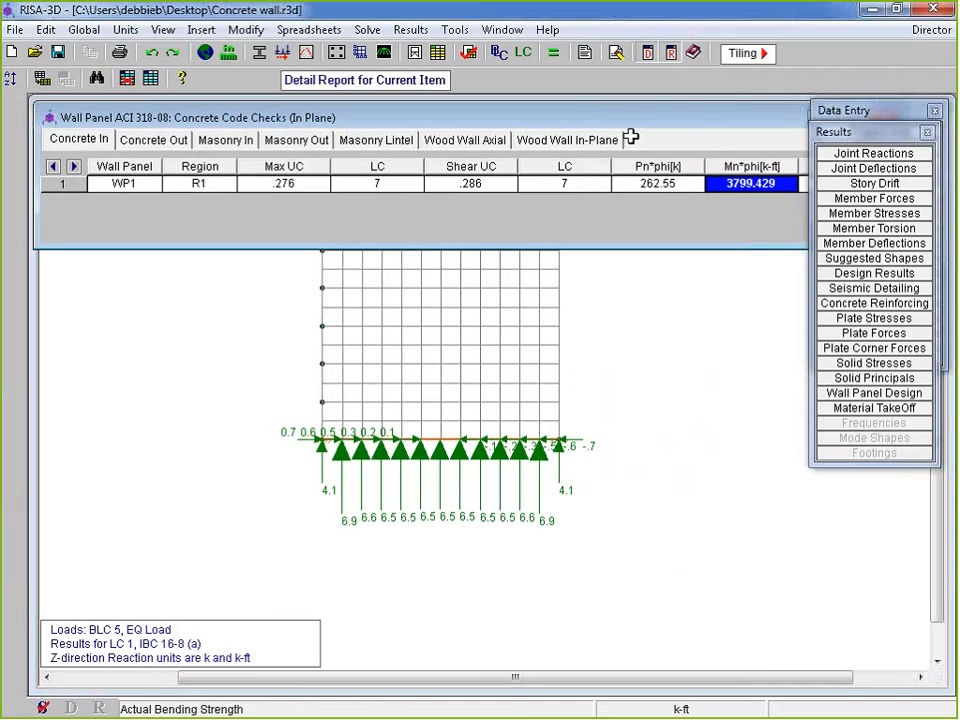
left_click(160, 133)
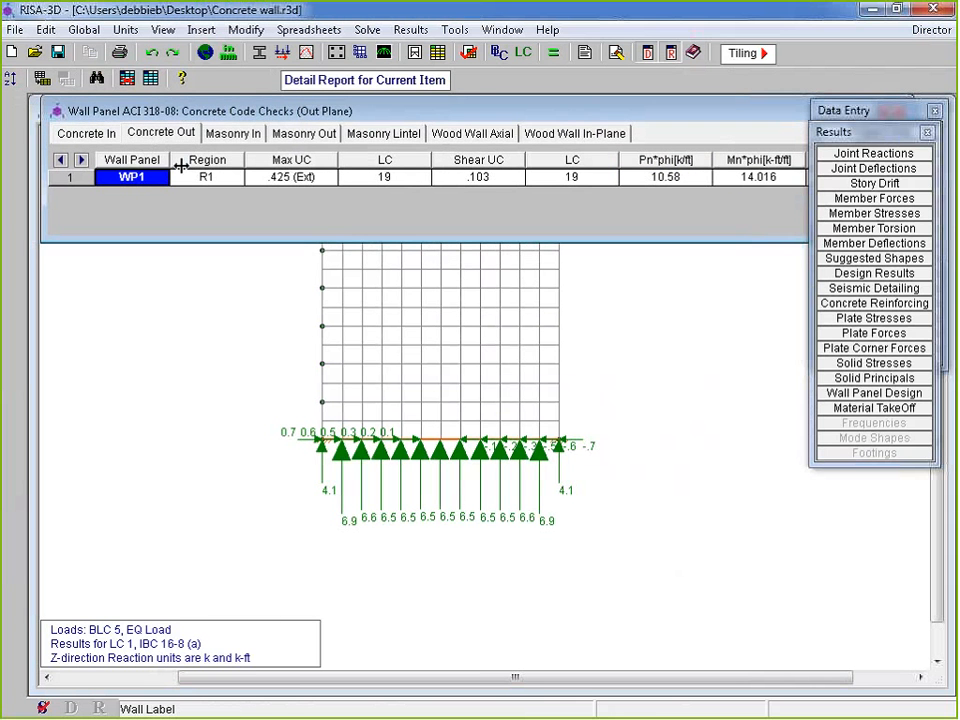
left_click(291, 177)
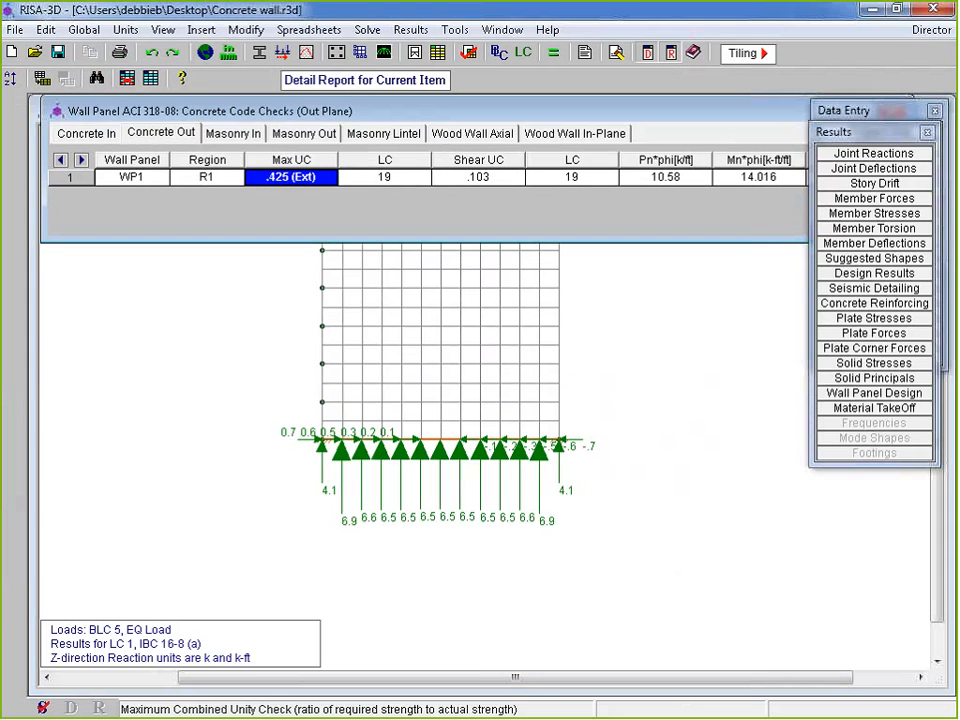
mouse_move(879, 131)
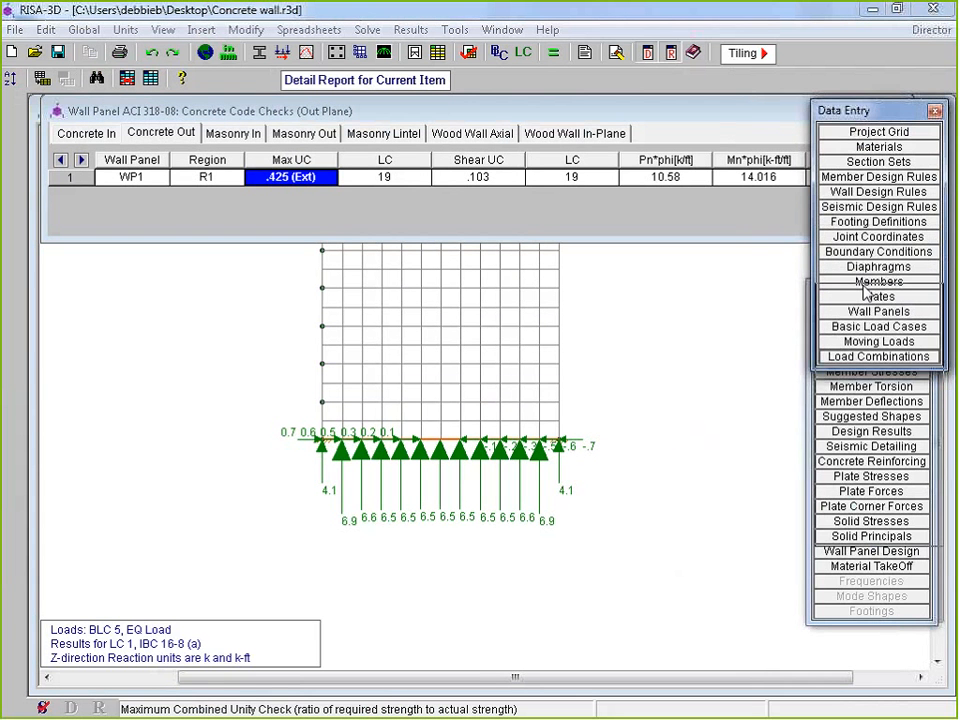
key("Right")
key("Right")
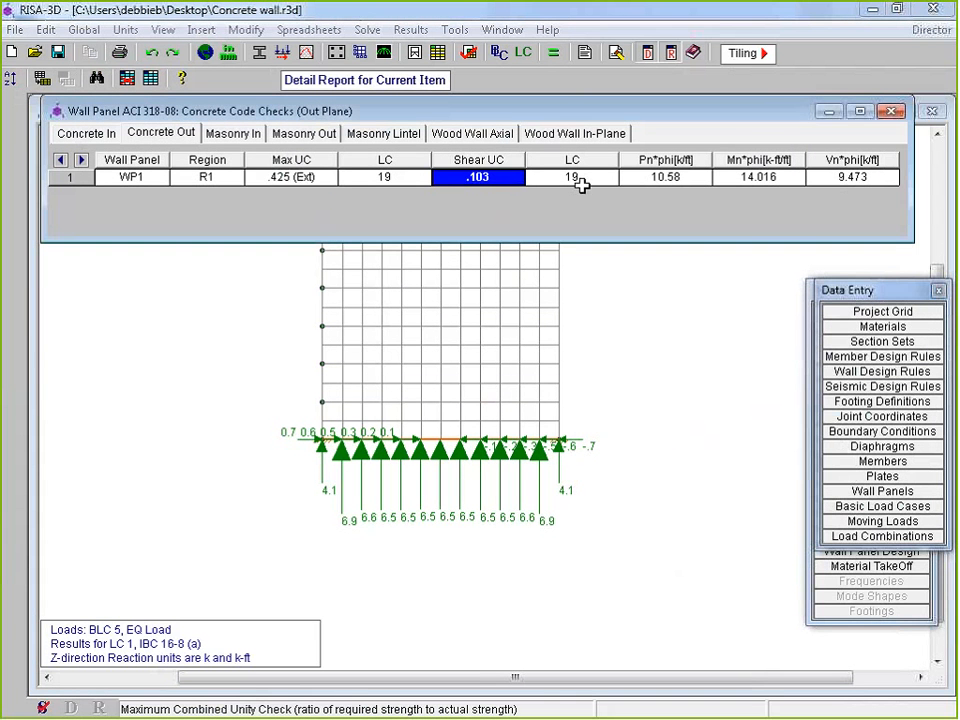
left_click(257, 180)
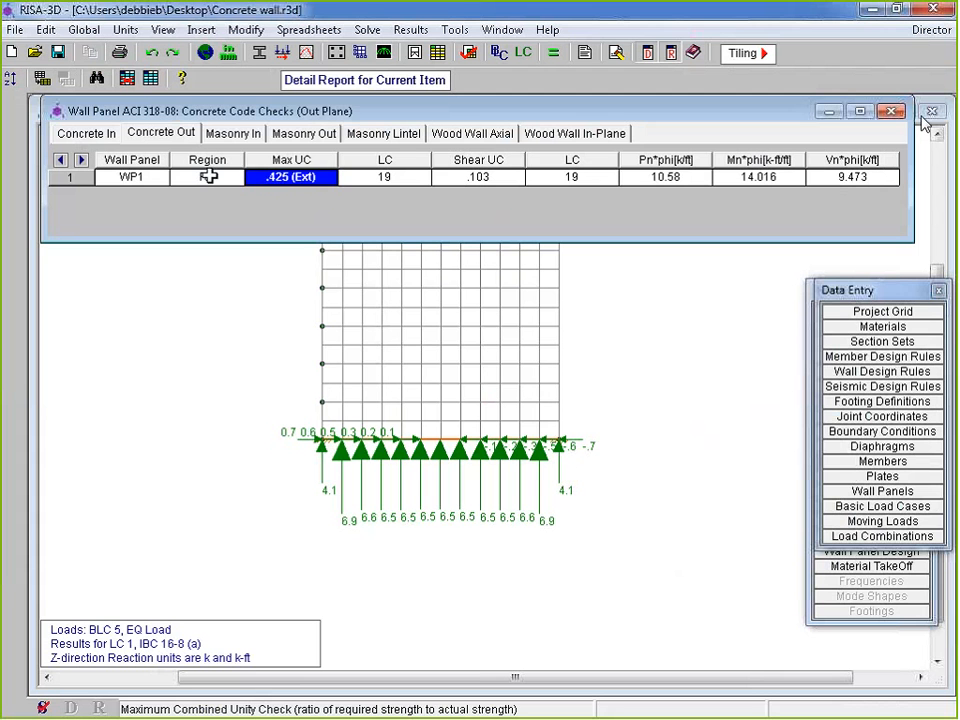
left_click(207, 178)
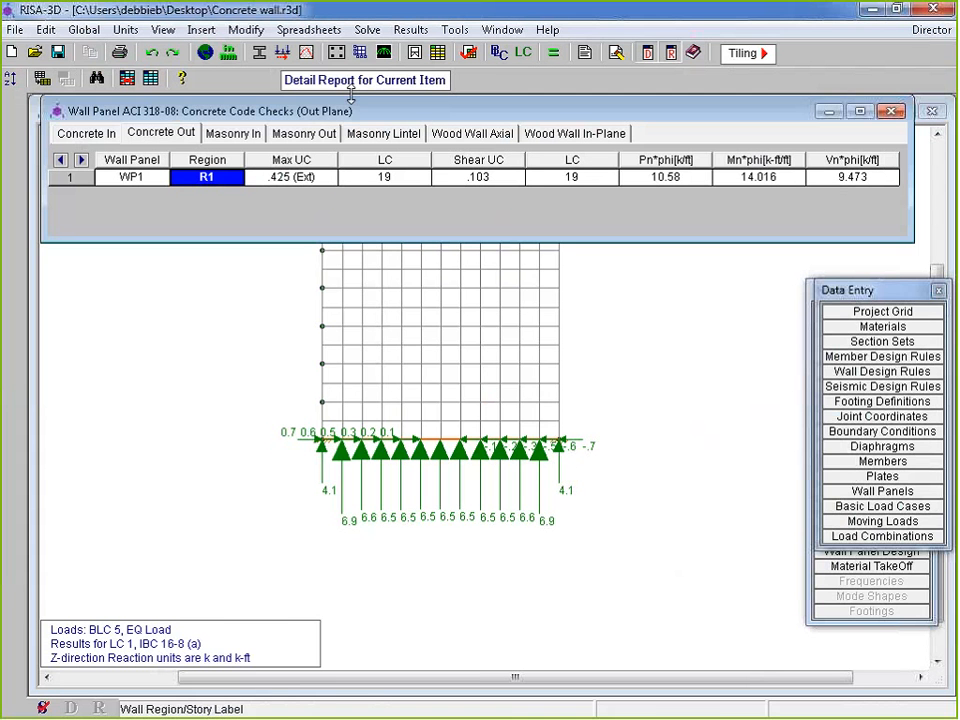
left_click(288, 177)
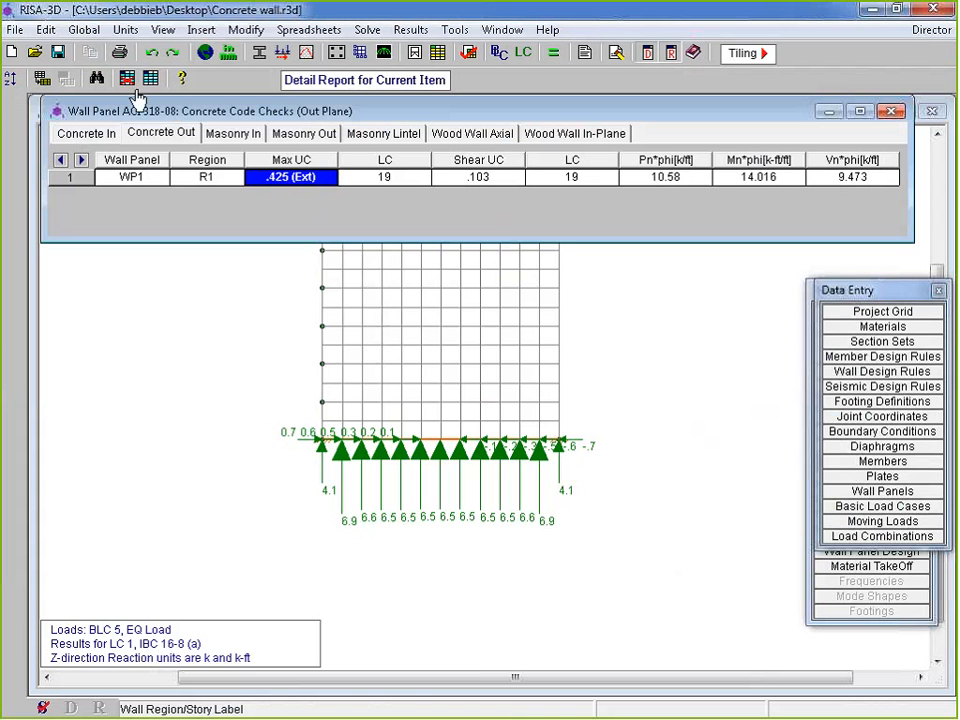
left_click(891, 111)
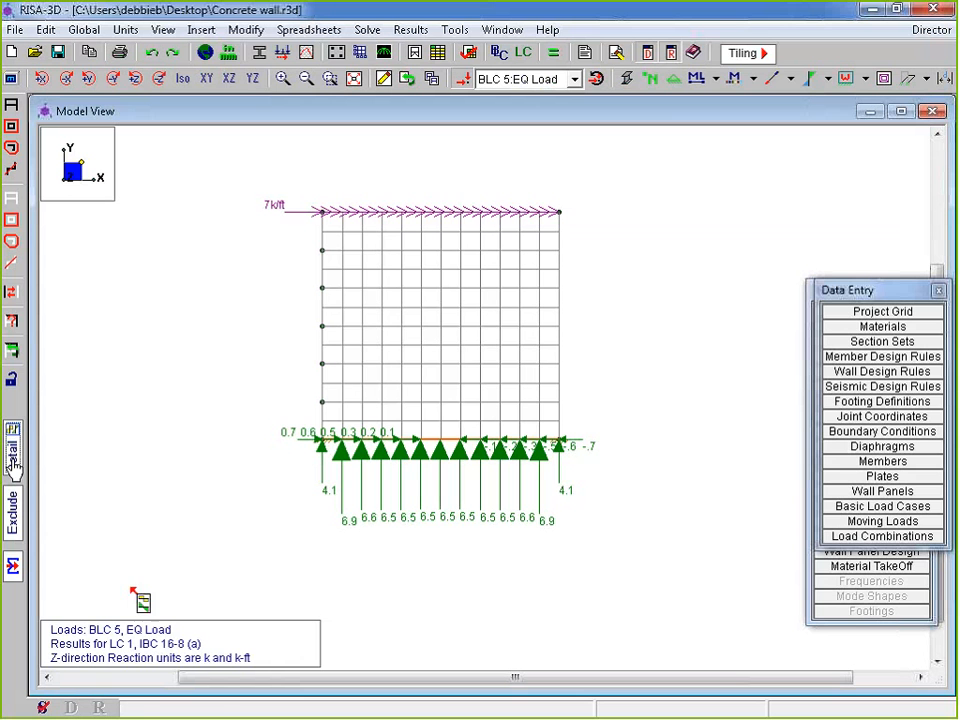
Open the detail report for wall panel WP1, enlarged to show the full wall elevation
left_click(12, 452)
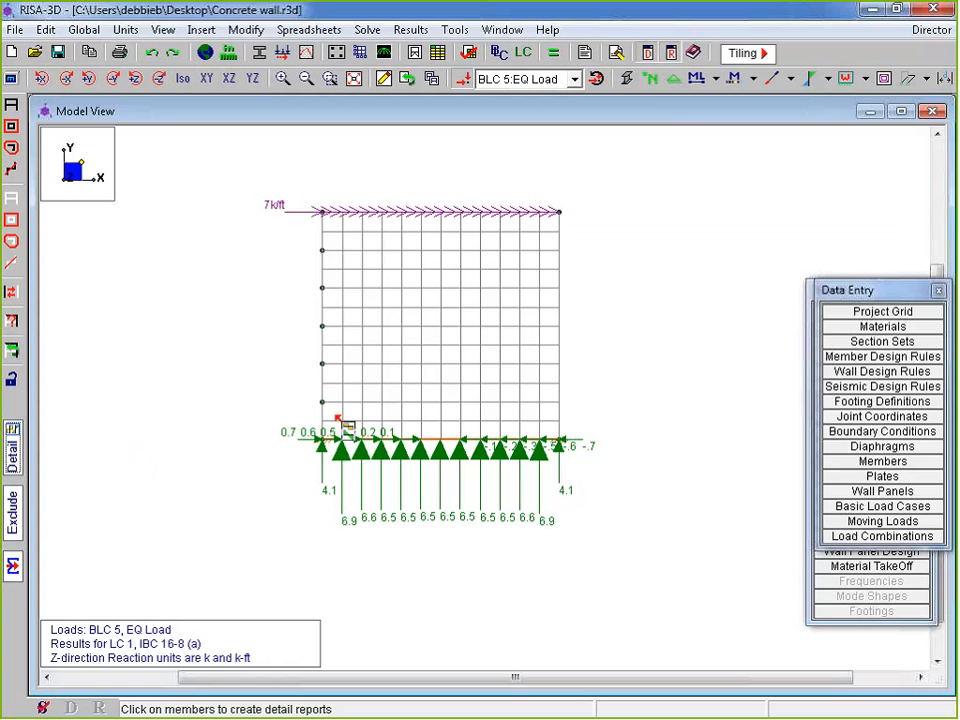
left_click(455, 346)
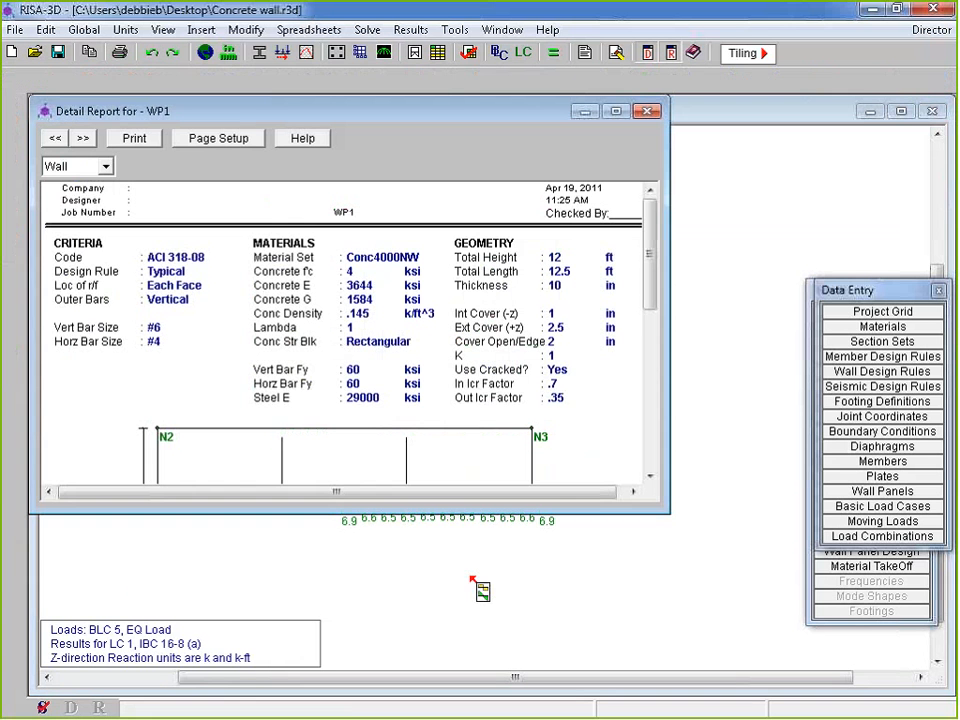
left_click_drag(446, 103, 448, 91)
left_click_drag(591, 508, 591, 692)
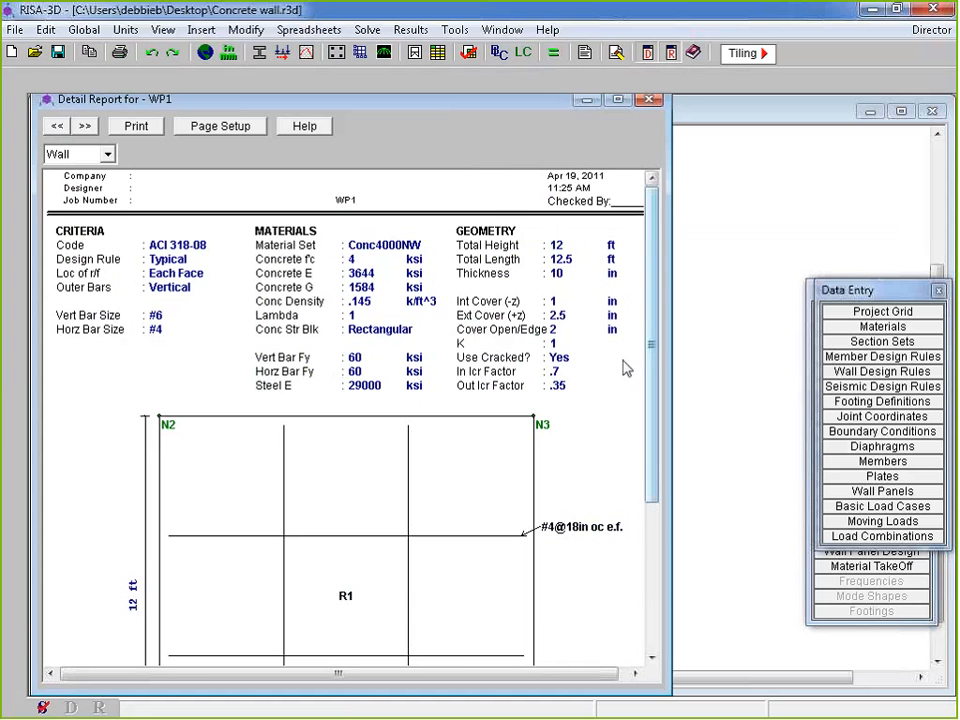
Review WP1's ACI 318-08 reinforcement details, then switch the report to region R1
left_click_drag(651, 364, 651, 450)
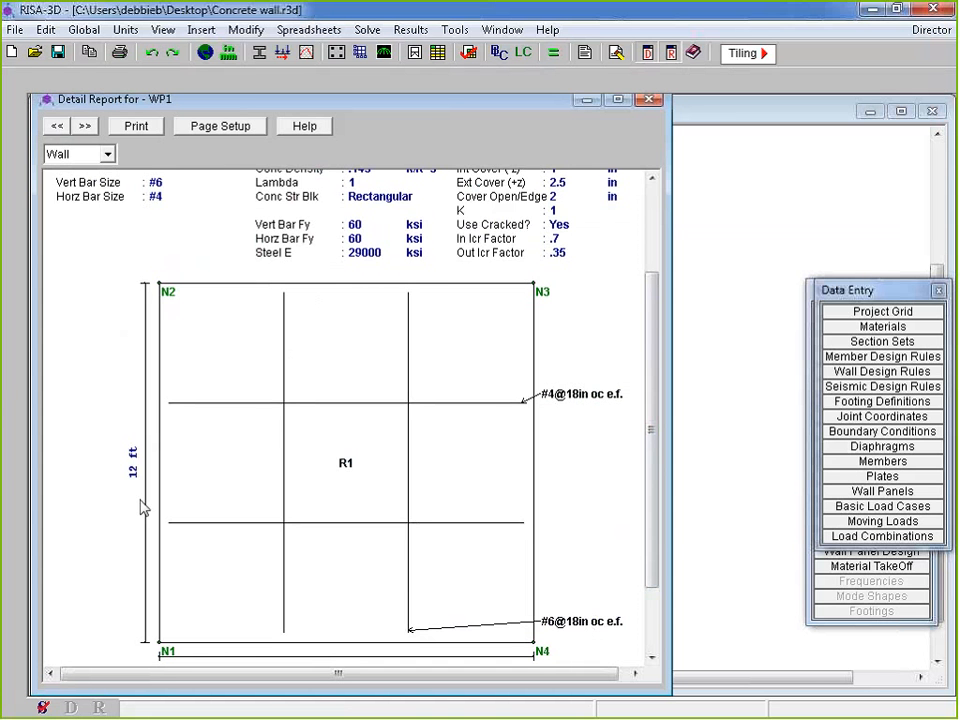
scroll(658, 540, "up", 3)
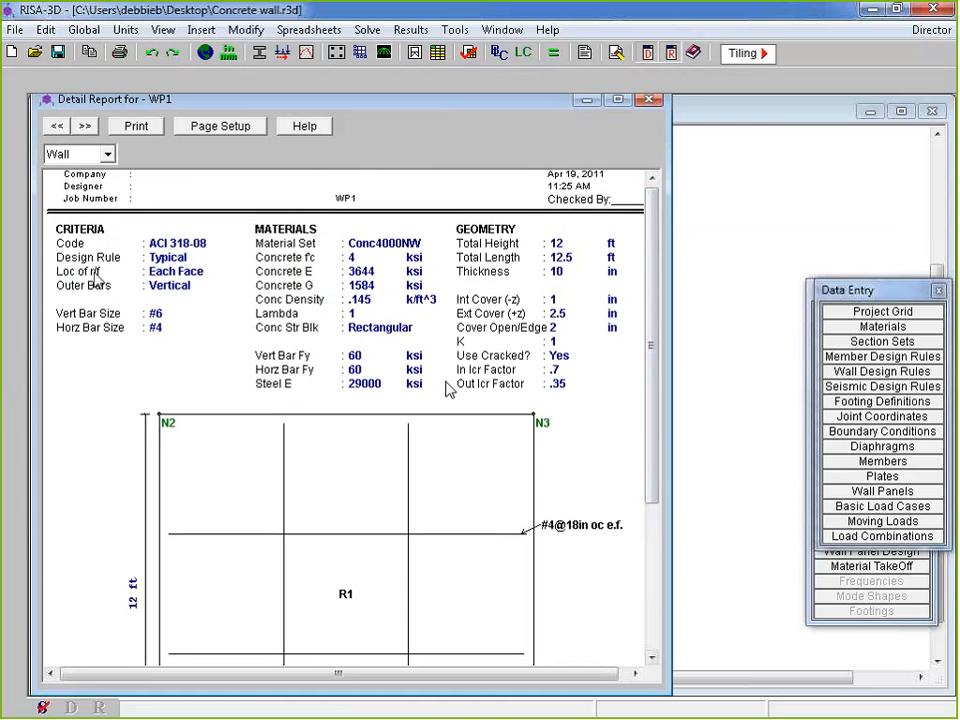
scroll(448, 390, "down", 6)
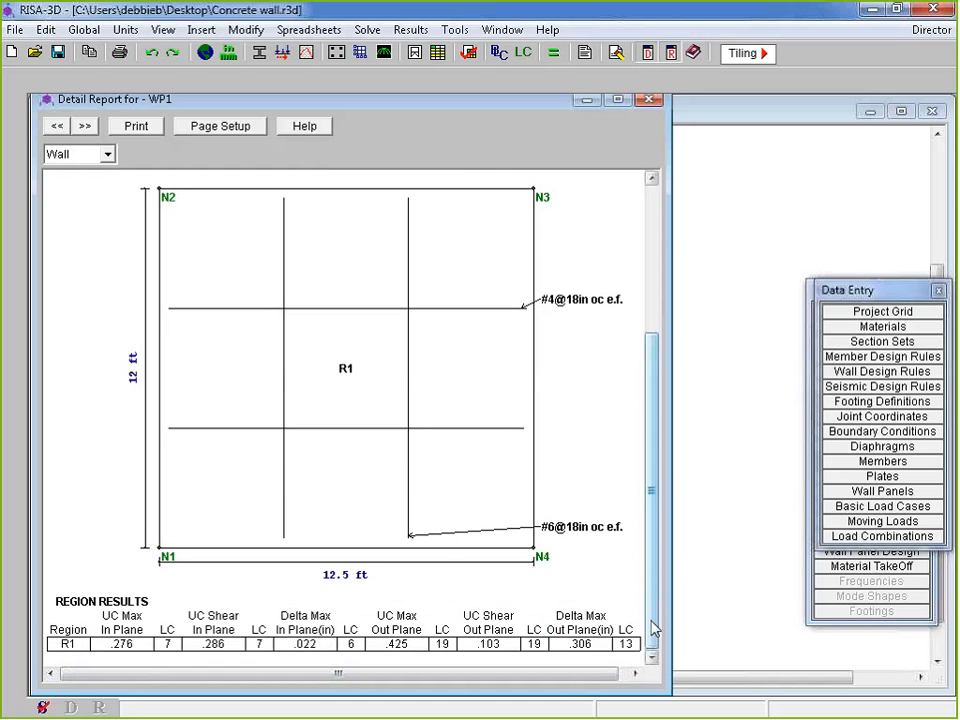
mouse_move(652, 619)
left_mouse_down()
mouse_move(696, 369)
mouse_move(698, 650)
mouse_move(703, 296)
mouse_move(670, 206)
left_mouse_up()
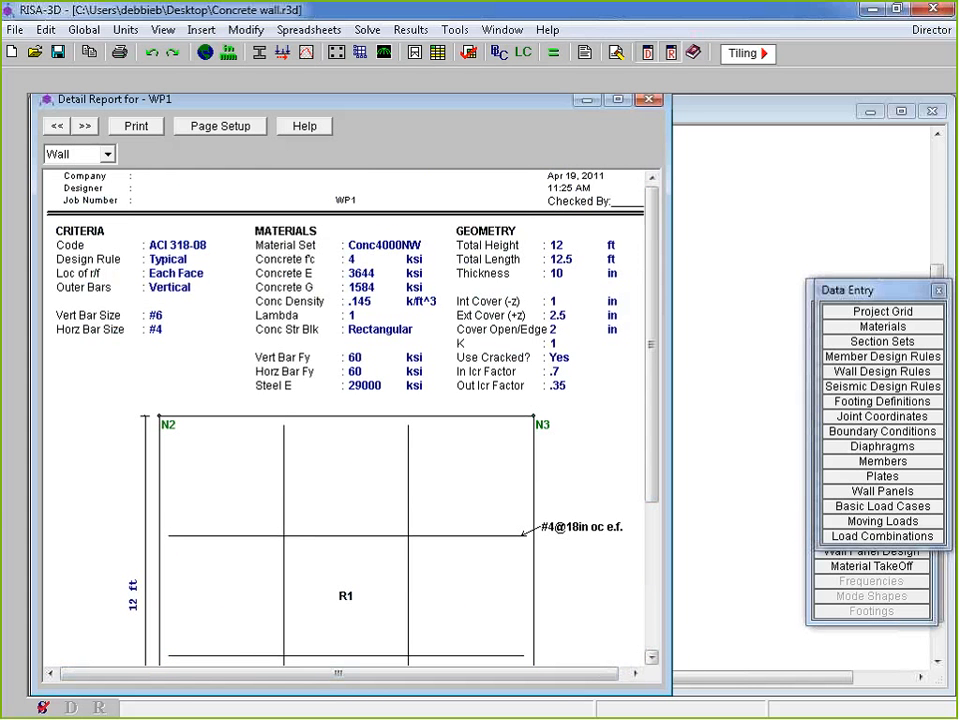
left_click(87, 157)
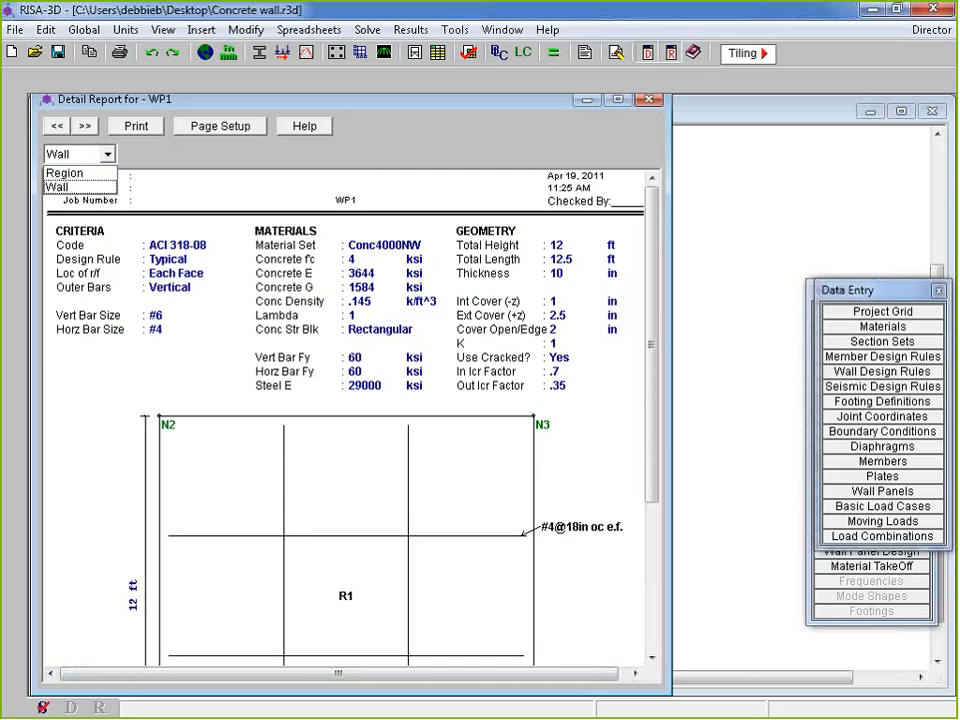
left_click(64, 173)
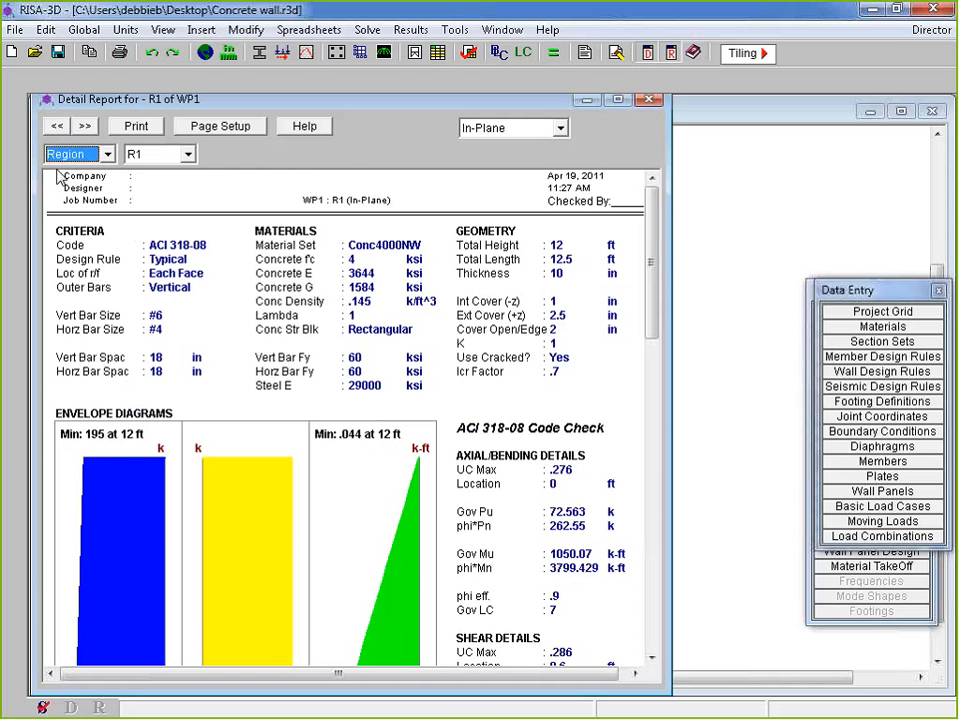
Keep region R1 and scroll the In-Plane report to the cross-section detailing (UC .276/.286), then back
left_click(153, 152)
left_click(153, 152)
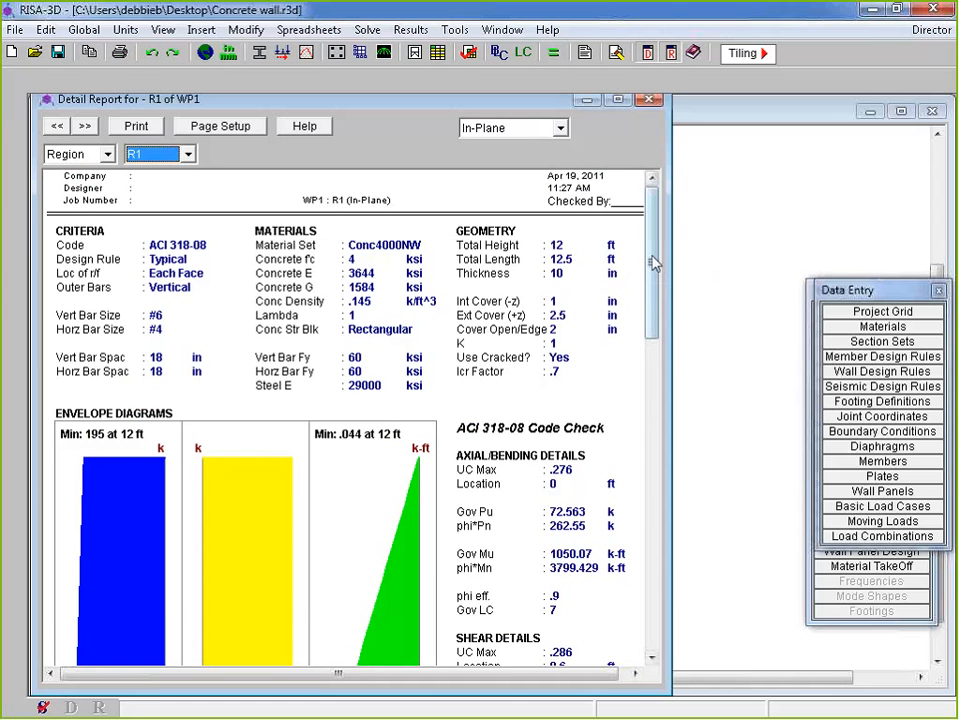
left_click_drag(658, 261, 661, 334)
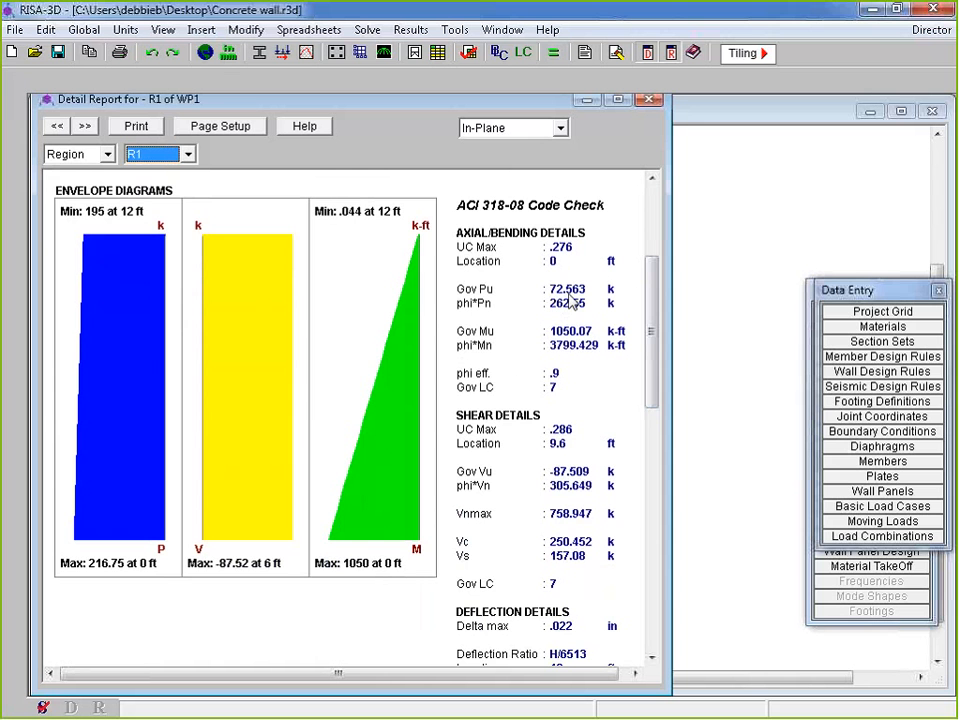
left_click_drag(654, 328, 655, 365)
scroll(640, 348, "up", 1)
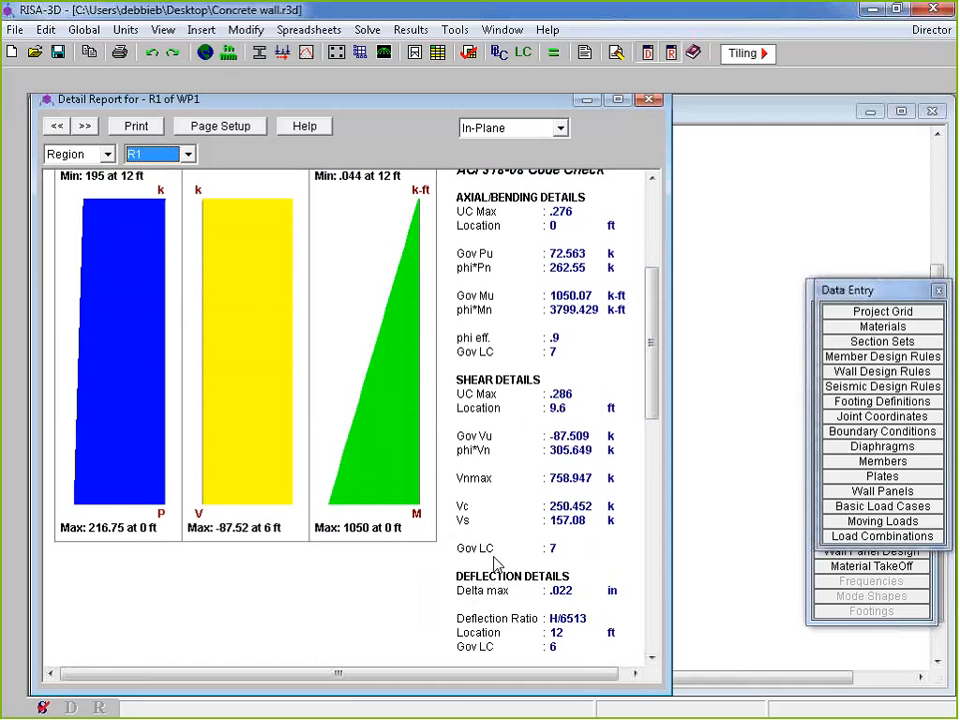
left_click_drag(656, 322, 663, 388)
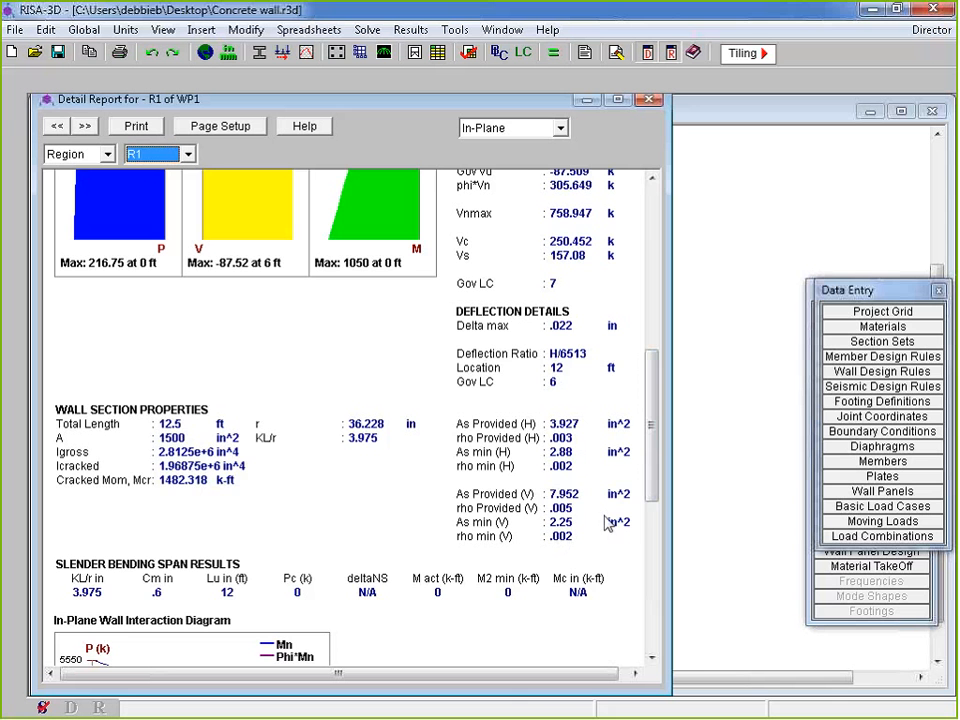
left_click_drag(656, 441, 656, 528)
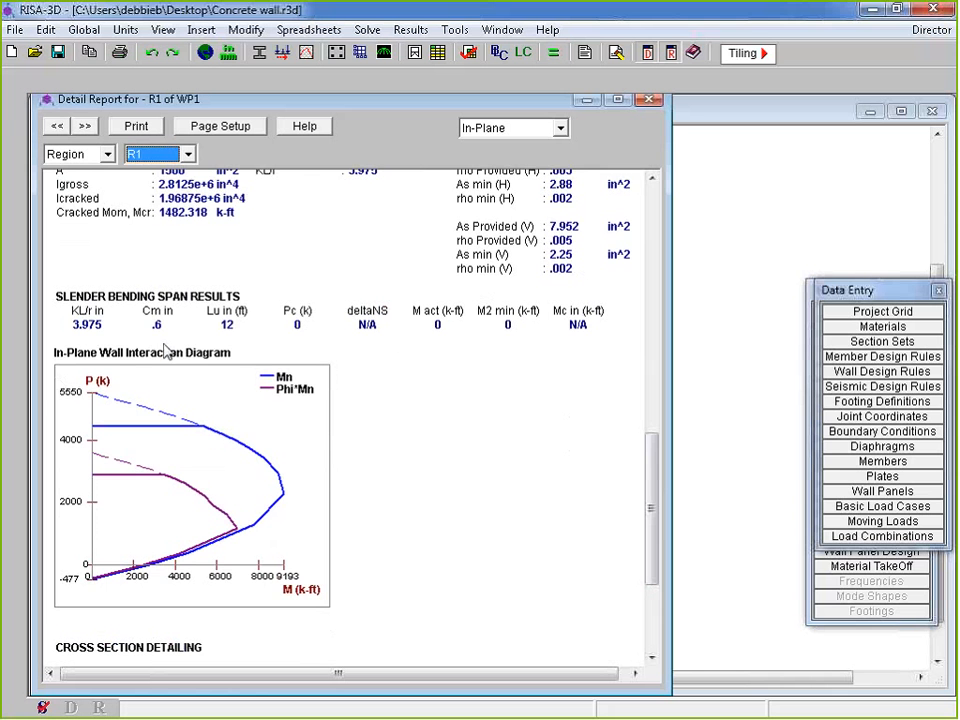
left_click_drag(654, 497, 657, 532)
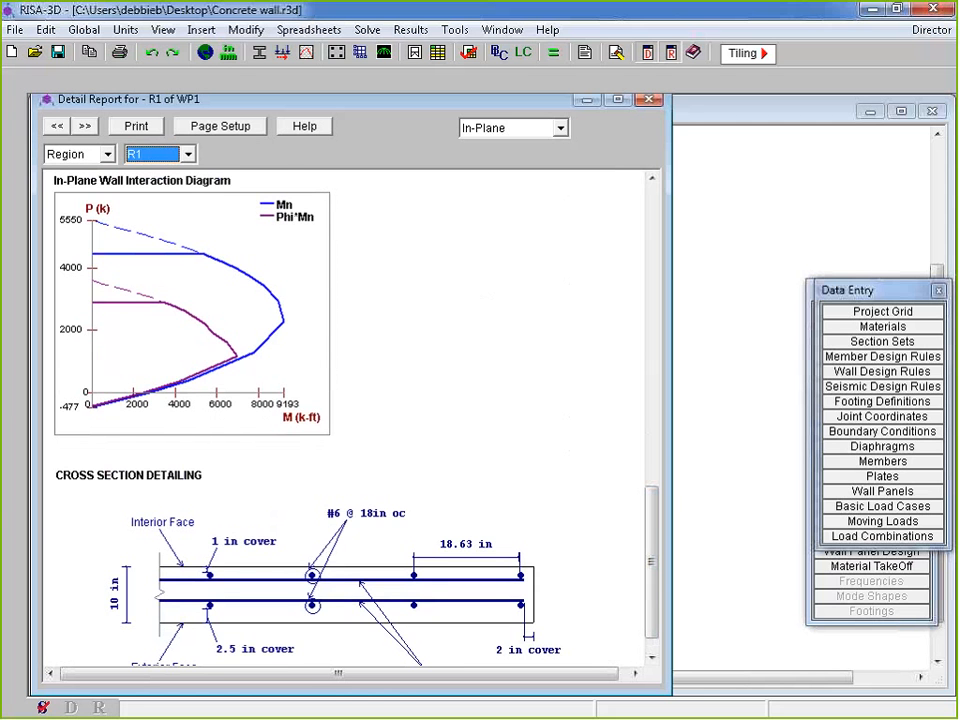
scroll(500, 525, "down", 1)
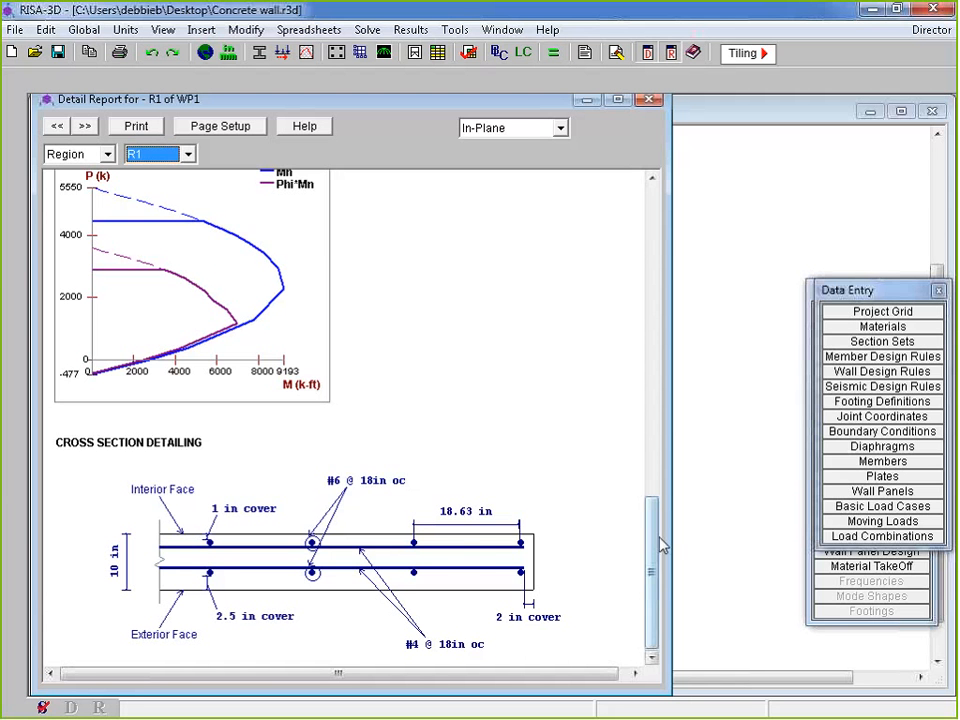
left_click_drag(657, 537, 654, 214)
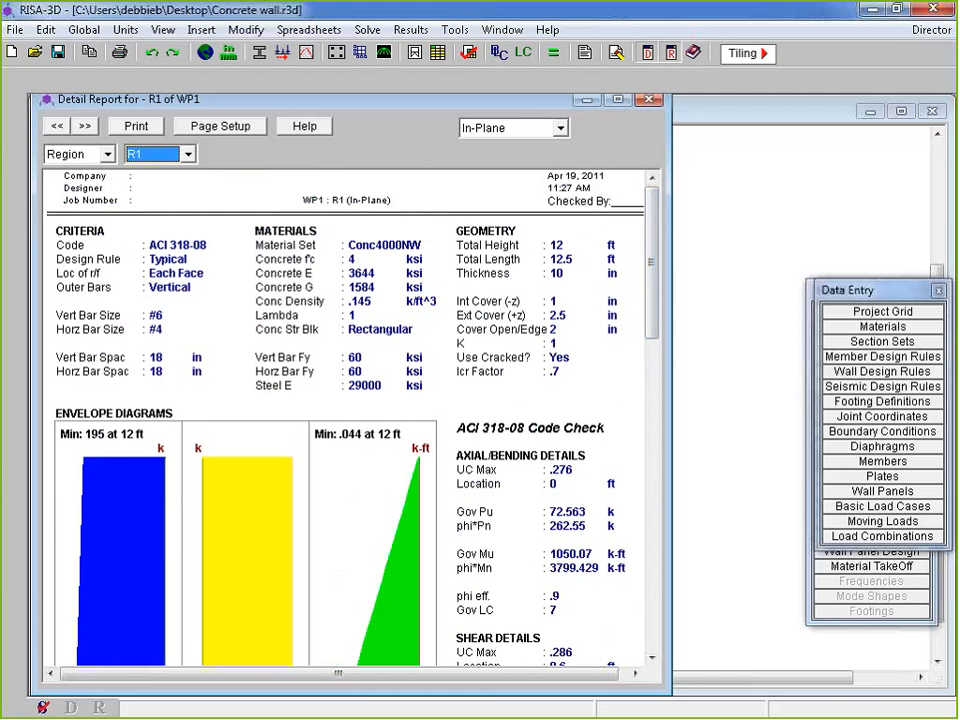
left_click(492, 131)
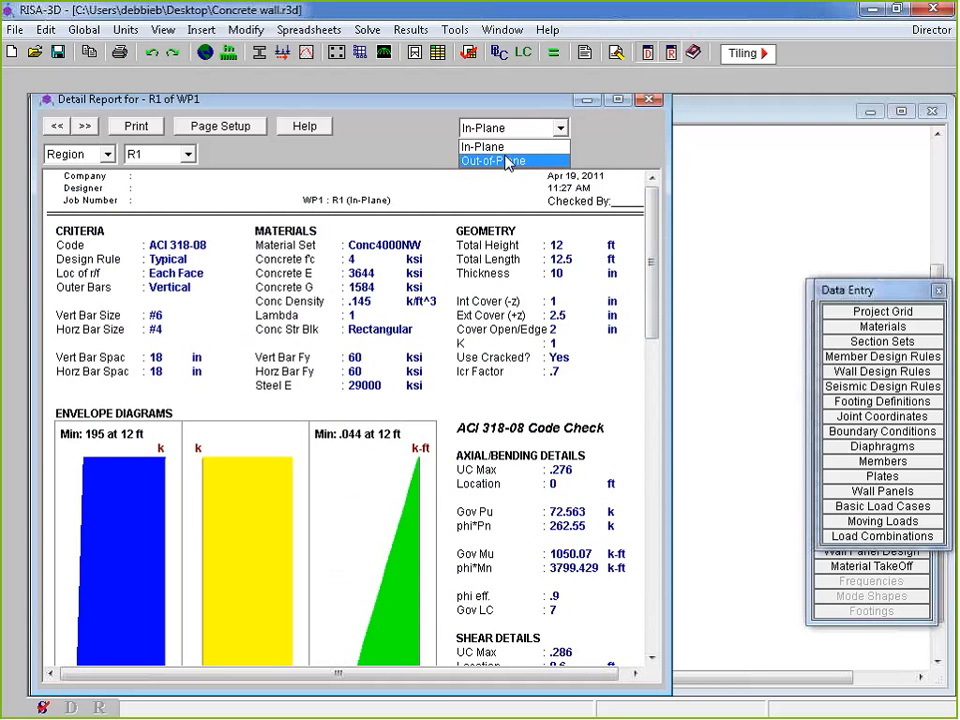
Switch the R1 report to Out-of-Plane results and reposition the report window
left_click(506, 148)
key("Down")
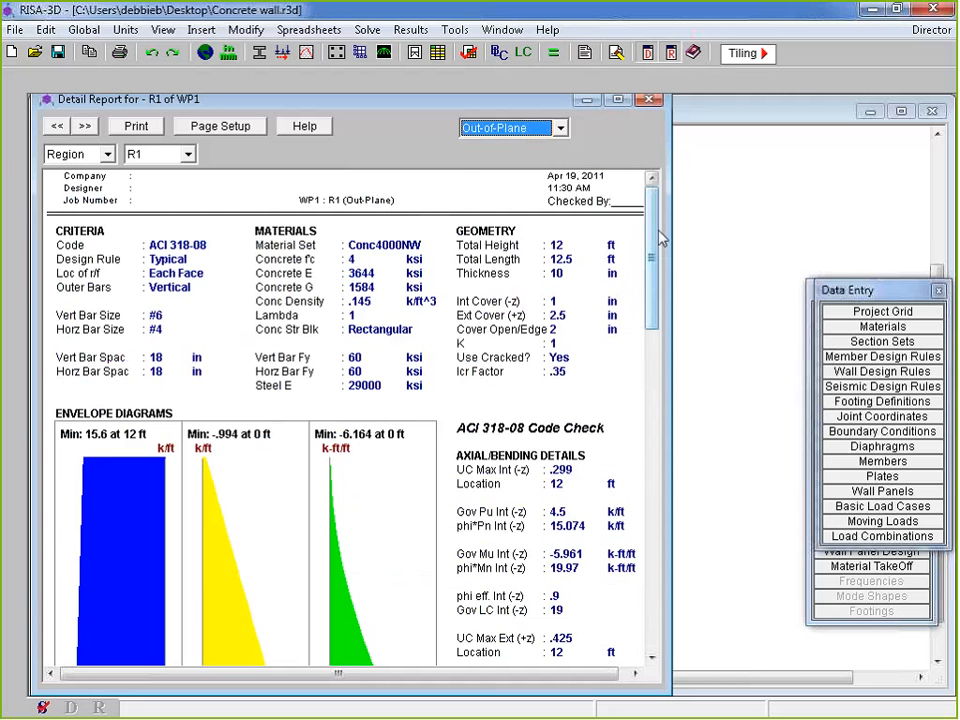
left_click_drag(659, 258, 655, 318)
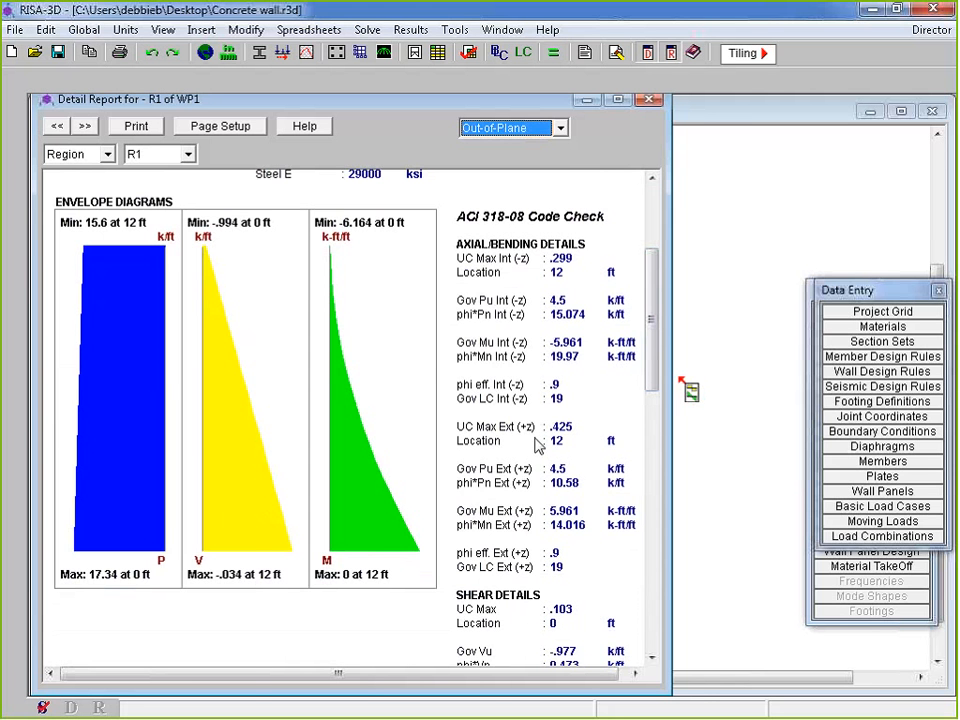
left_click_drag(672, 240, 930, 253)
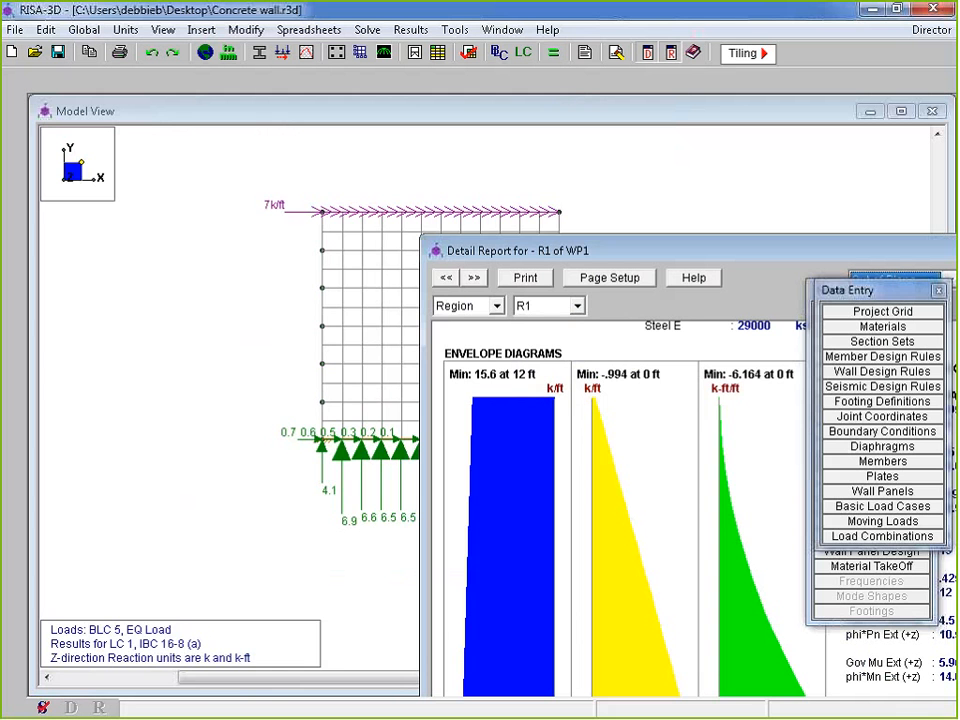
left_click_drag(614, 250, 228, 112)
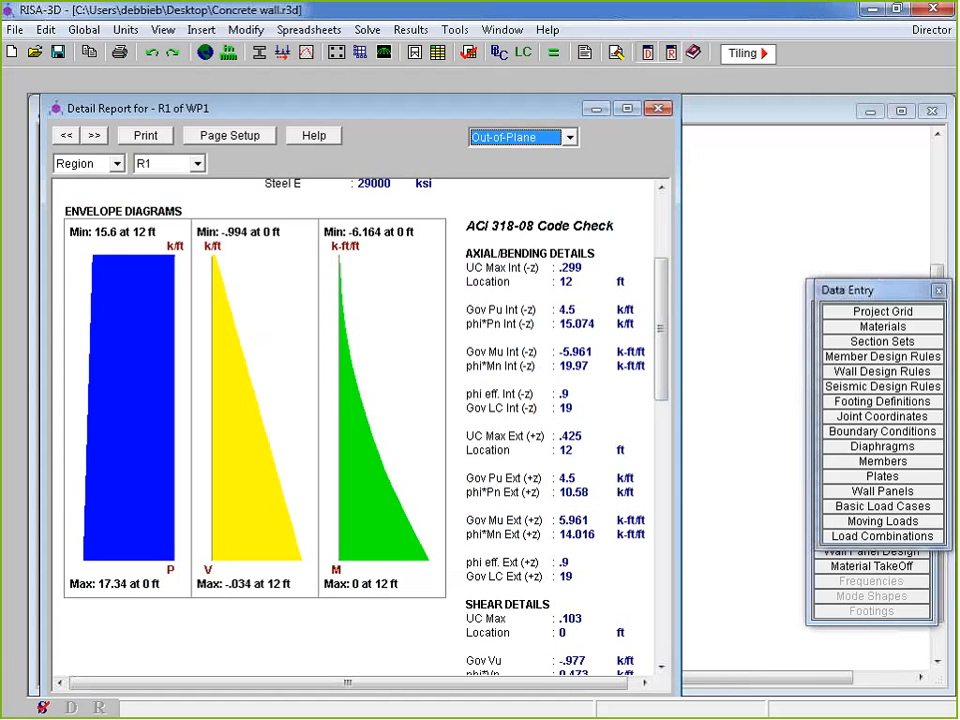
Scroll through the out-of-plane check (UC .299 interior, .425 exterior) and diagrams, then back to top
scroll(666, 380, "down", 3)
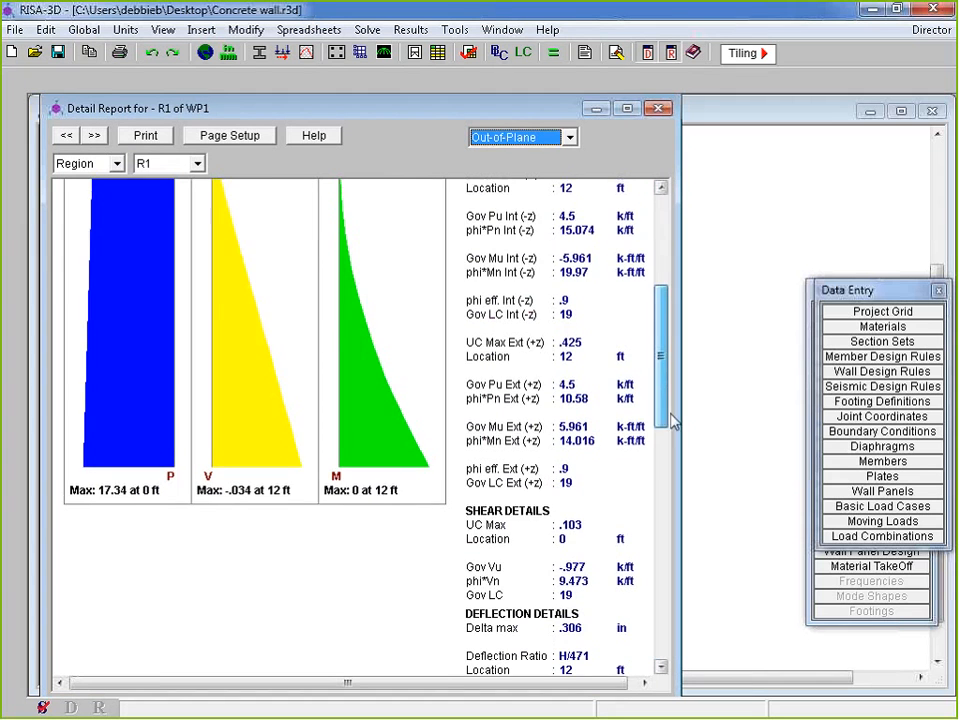
left_click_drag(668, 386, 675, 455)
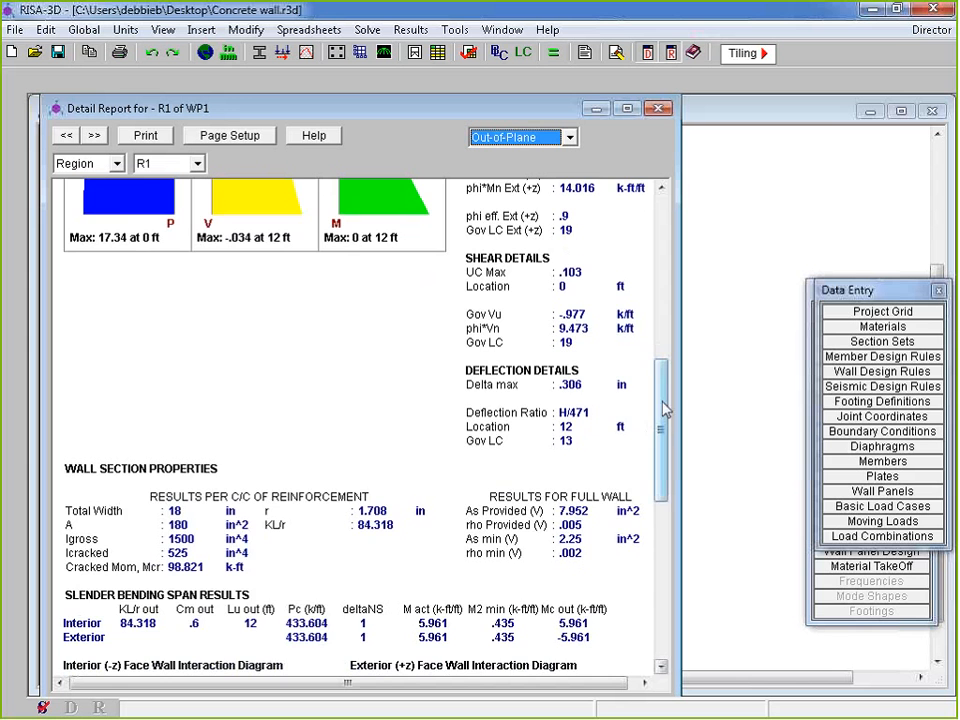
left_click_drag(662, 422, 676, 487)
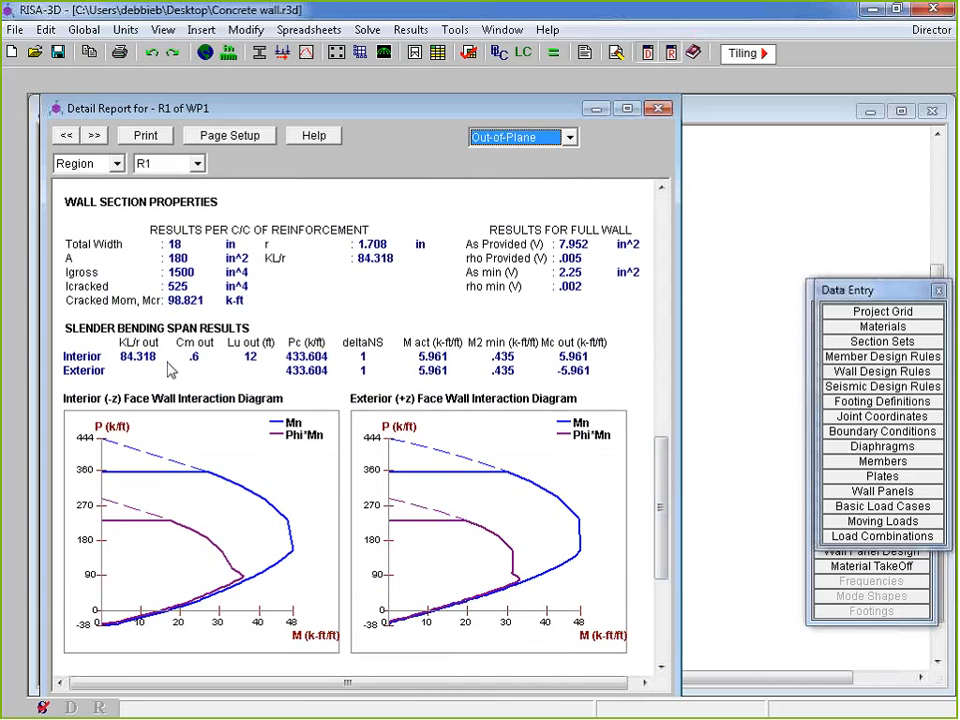
scroll(660, 495, "down", 2)
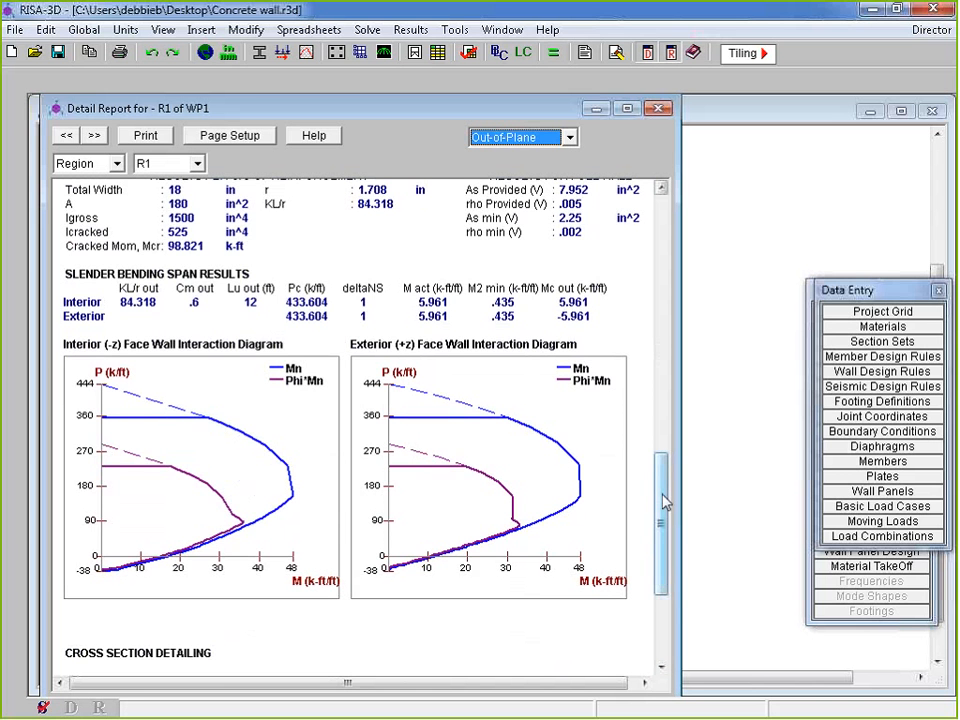
left_click_drag(663, 505, 665, 518)
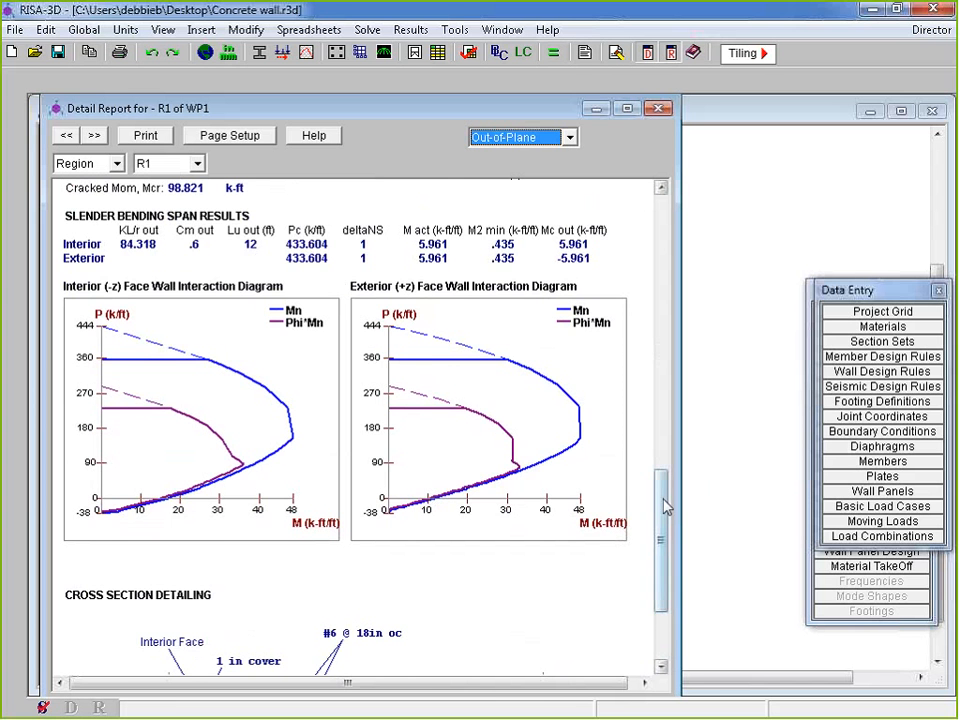
scroll(664, 505, "down", 1)
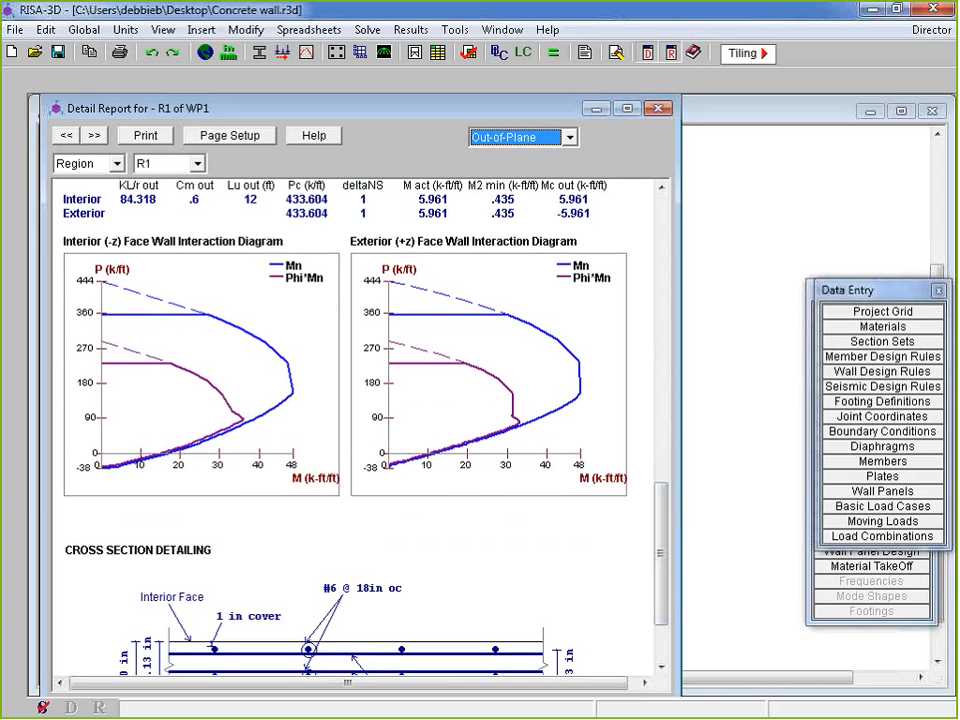
scroll(658, 566, "down", 2)
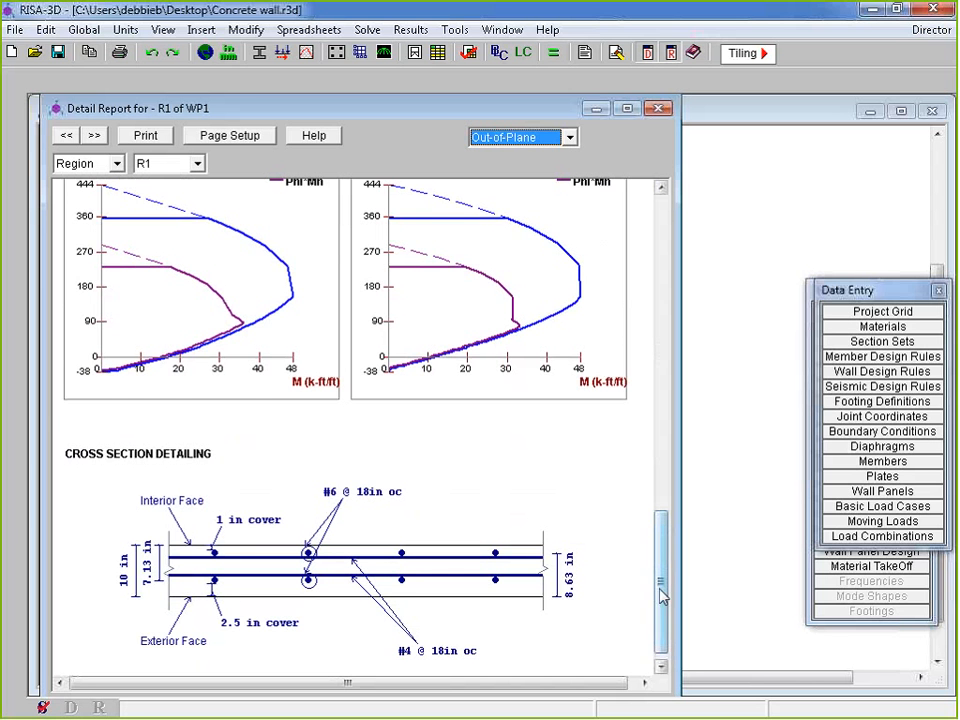
scroll(228, 597, "up", 1)
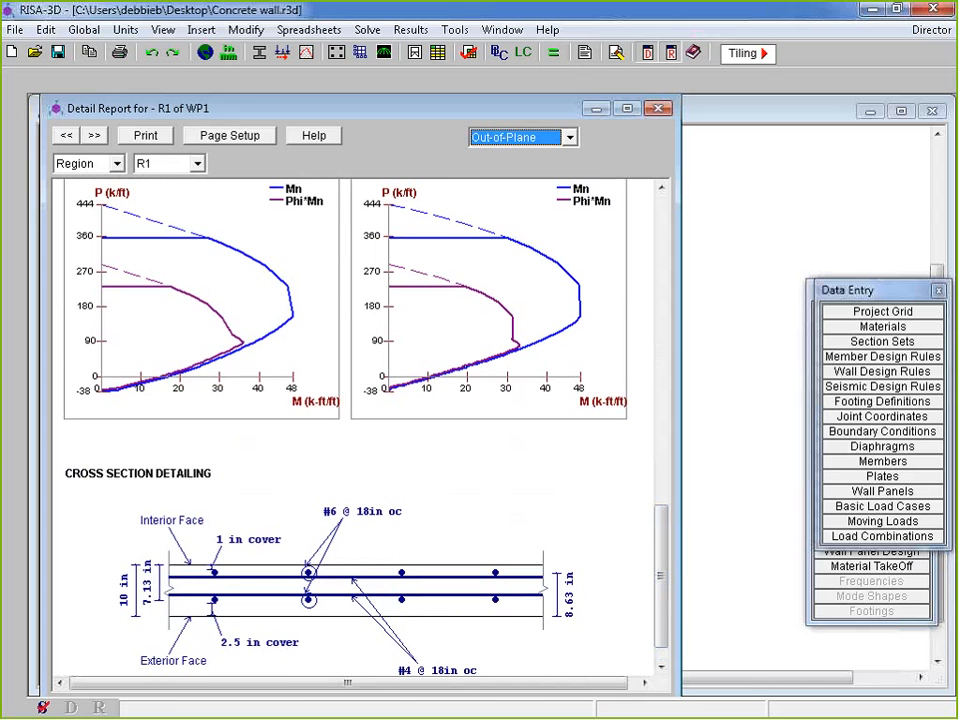
left_click_drag(664, 593, 665, 565)
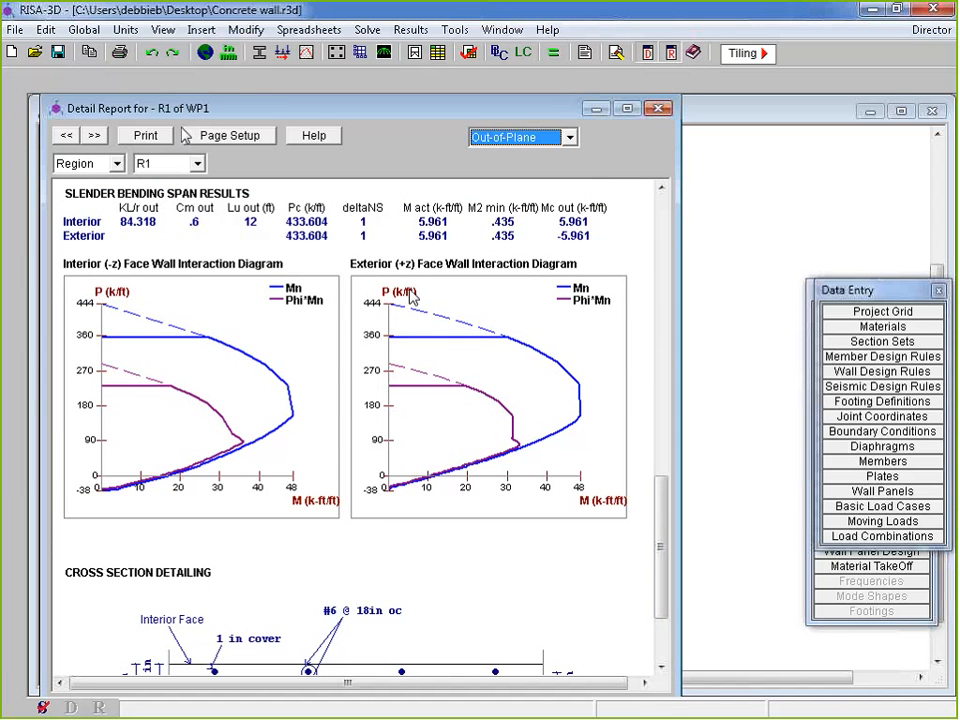
left_click_drag(664, 542, 646, 211)
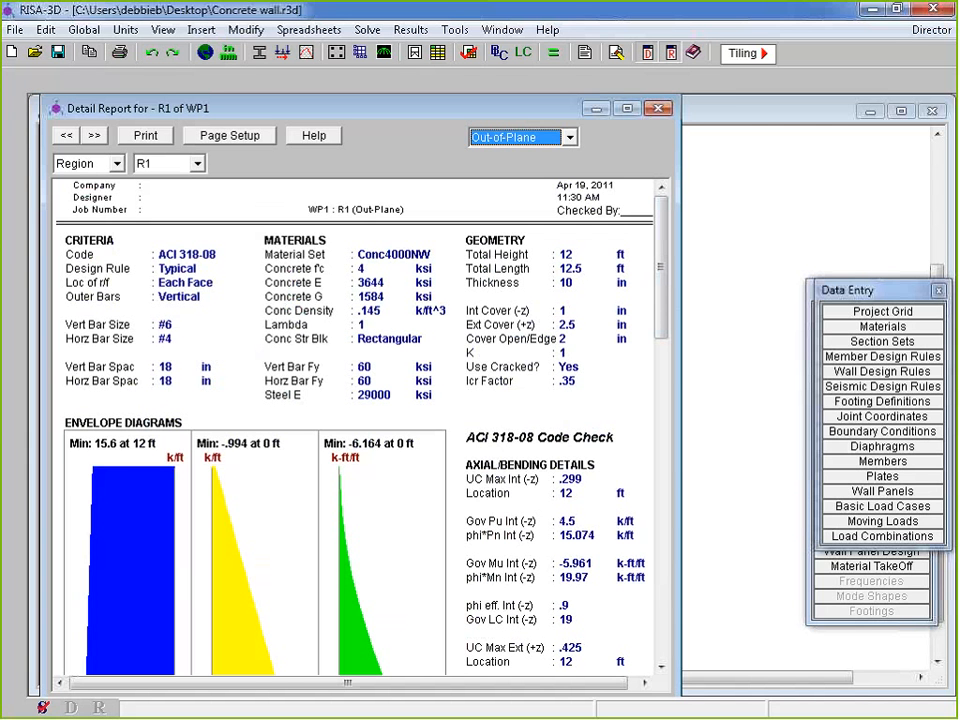
left_click(117, 163)
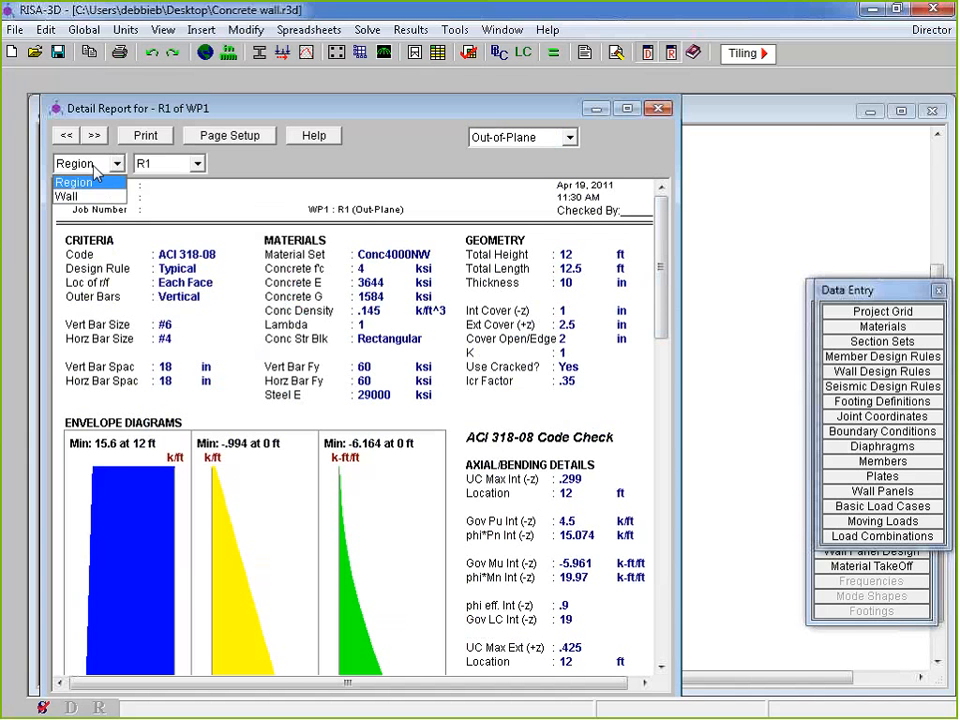
left_click(80, 180)
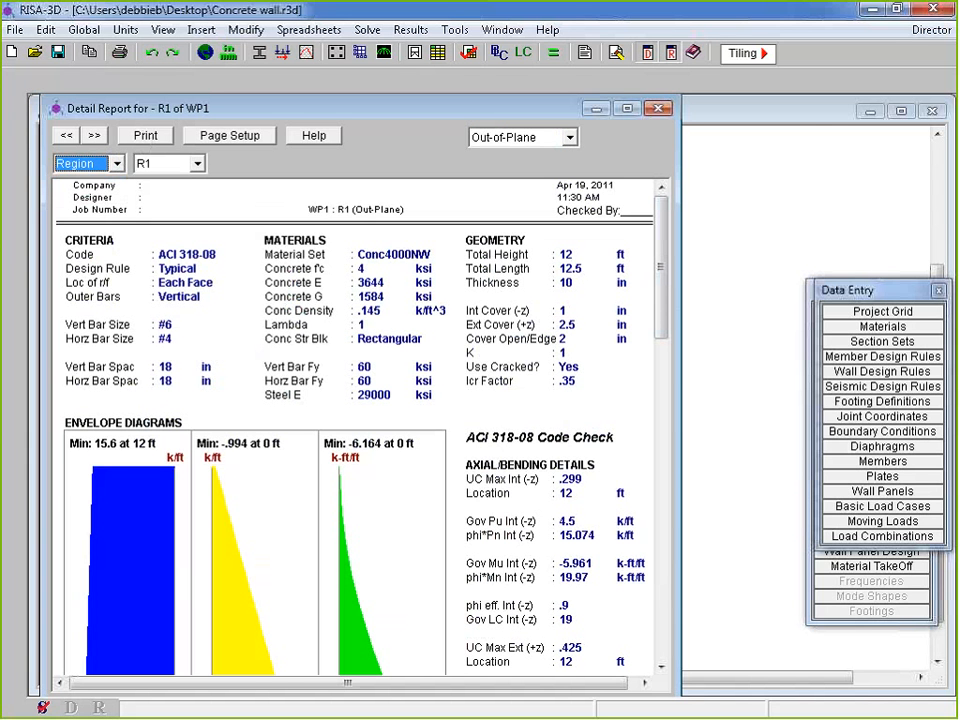
Close the detail report and open the Concrete Wall reinforcement results table
left_click(658, 108)
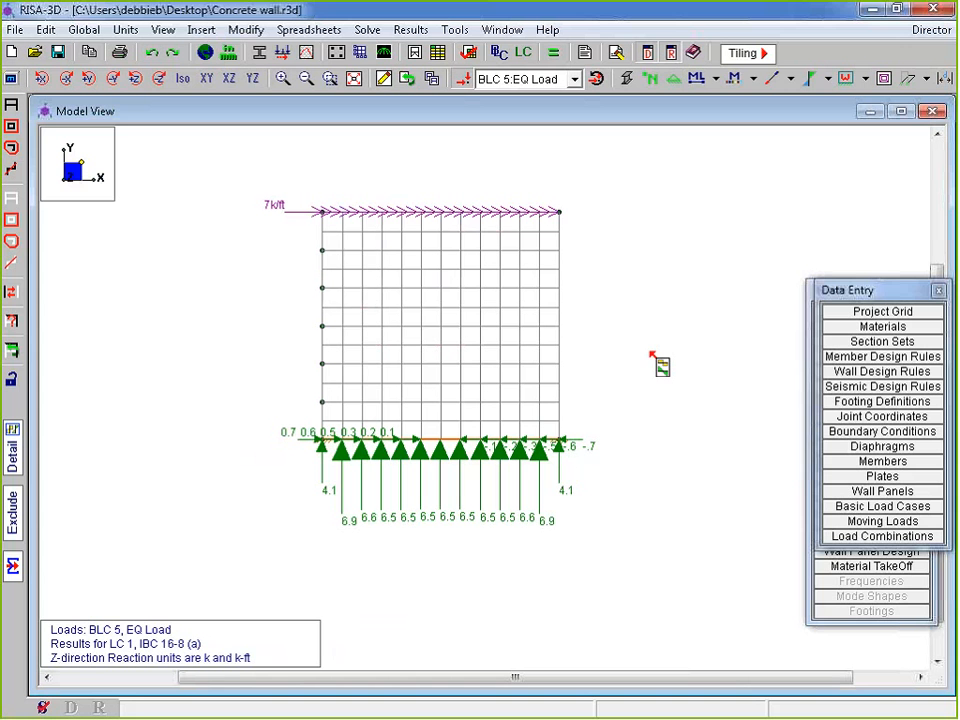
left_click_drag(850, 290, 839, 140)
left_click(840, 463)
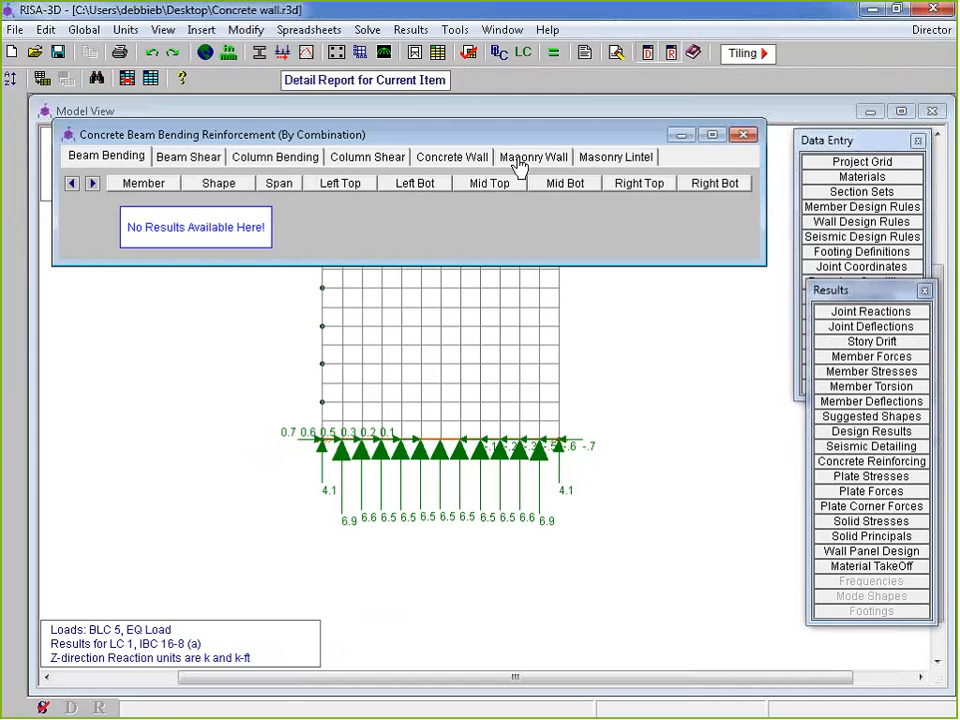
left_click(368, 158)
left_click(452, 157)
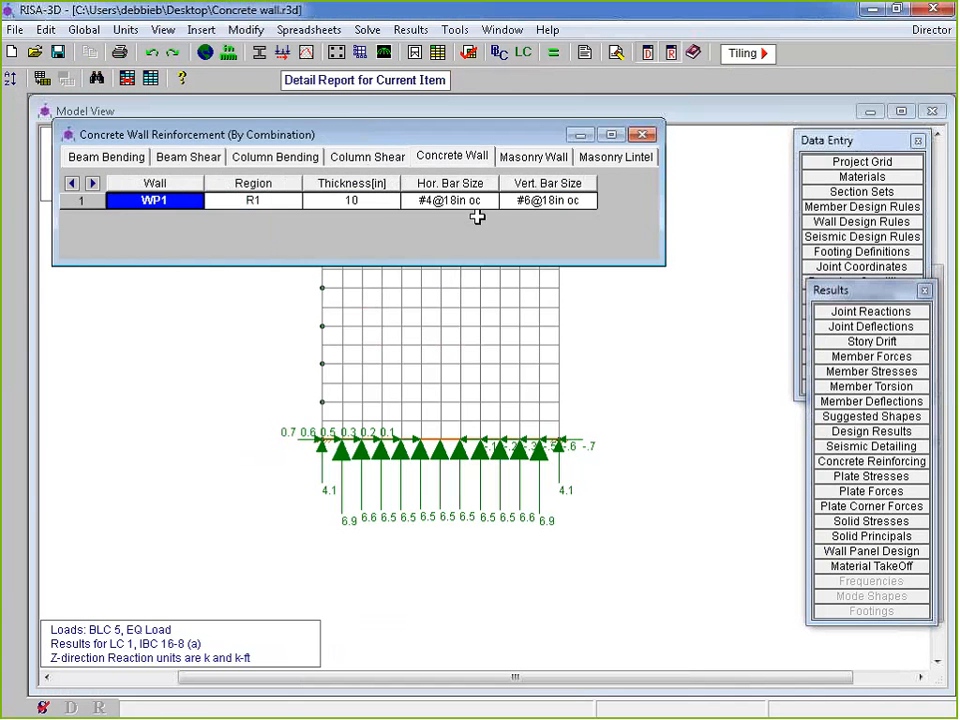
Check WP1's bars, #4@18in oc horizontal and #6@18in oc vertical, then return to the model view
left_click(452, 200)
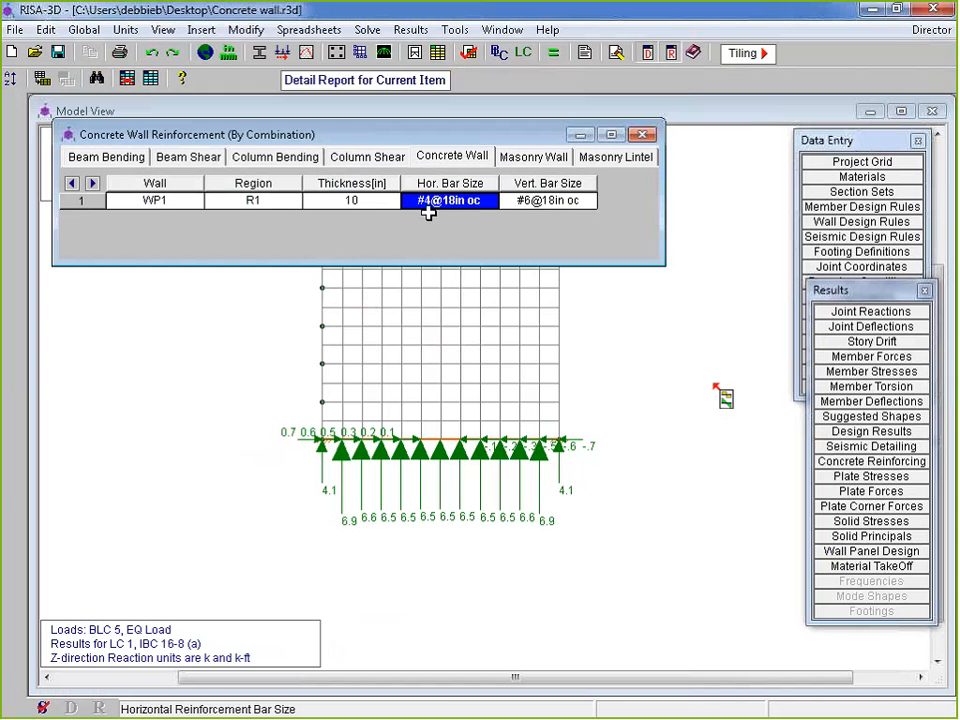
key("Right")
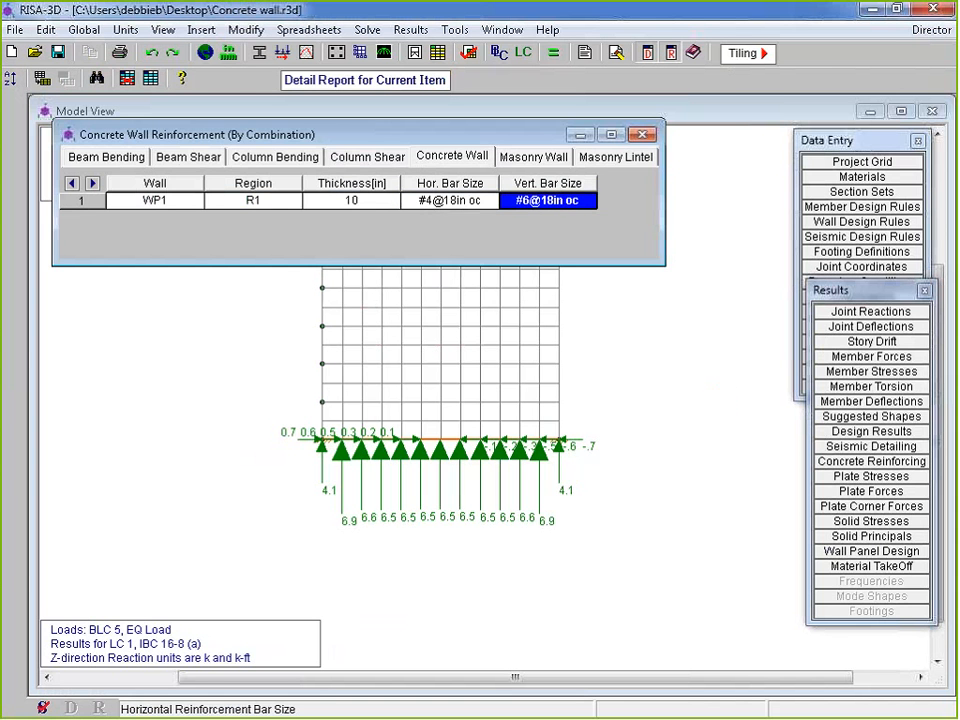
left_click(676, 503)
Render the wall plates as solids without mesh lines and hide the reaction arrows
left_click(596, 78)
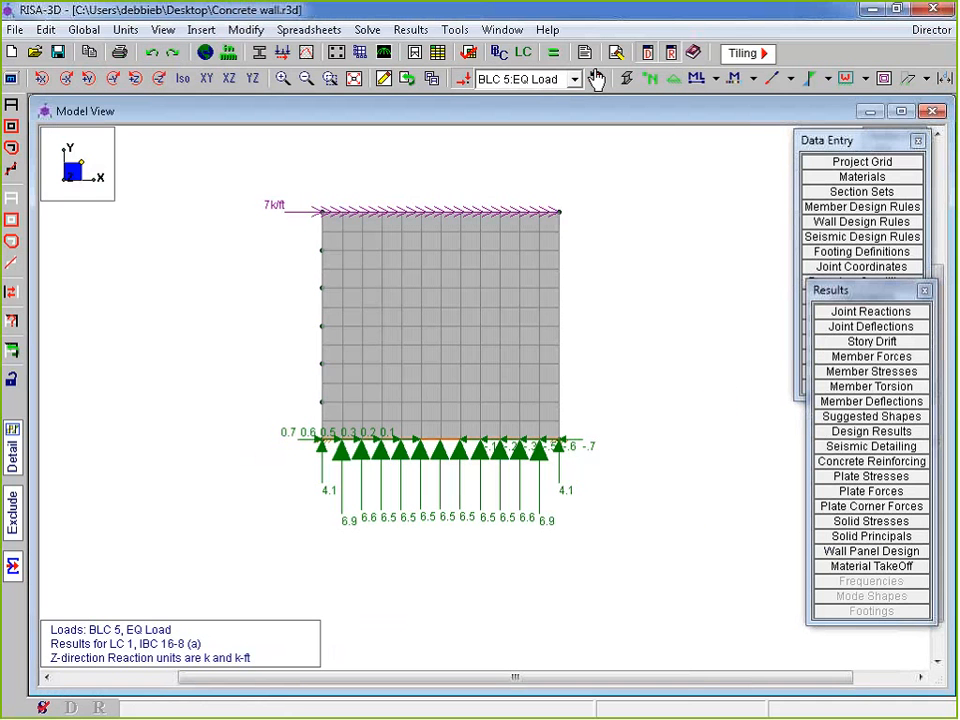
left_click(596, 78)
left_click(12, 79)
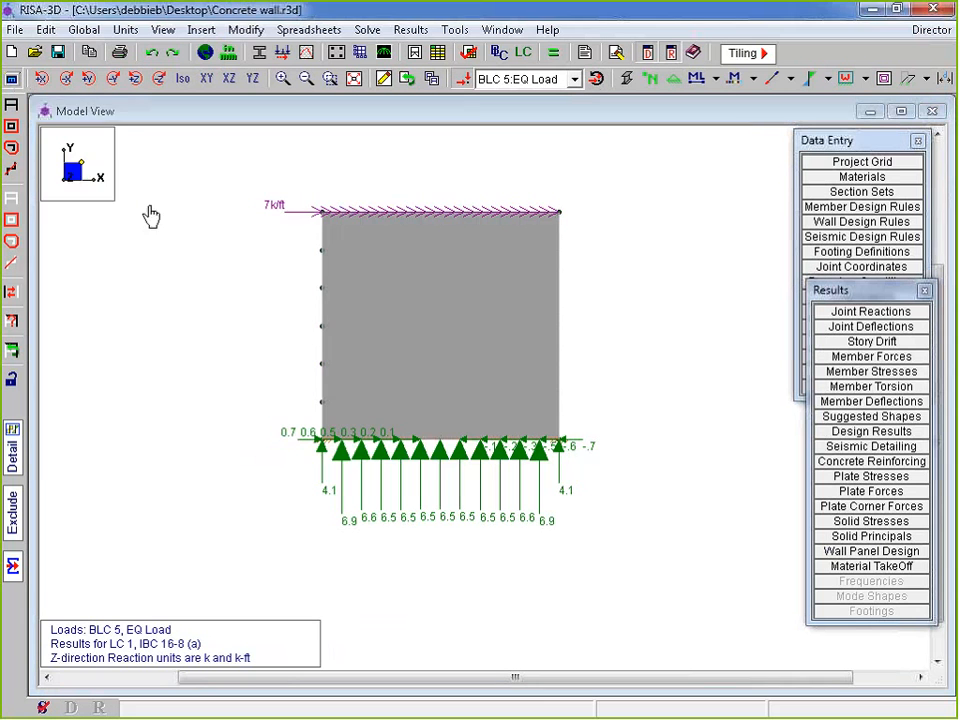
left_click(266, 249)
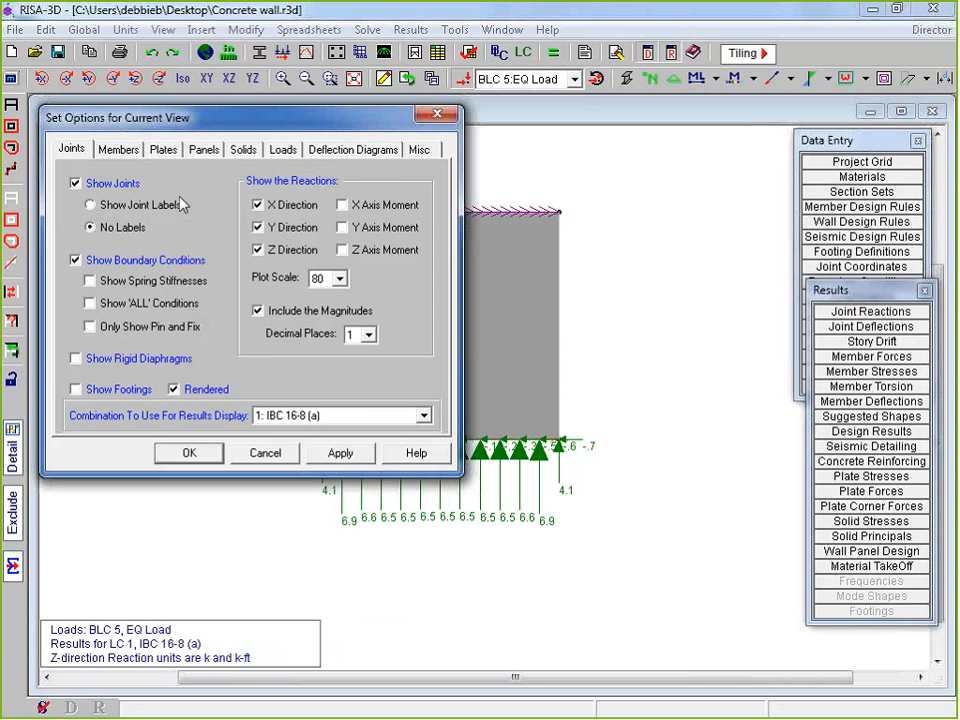
left_click(264, 249)
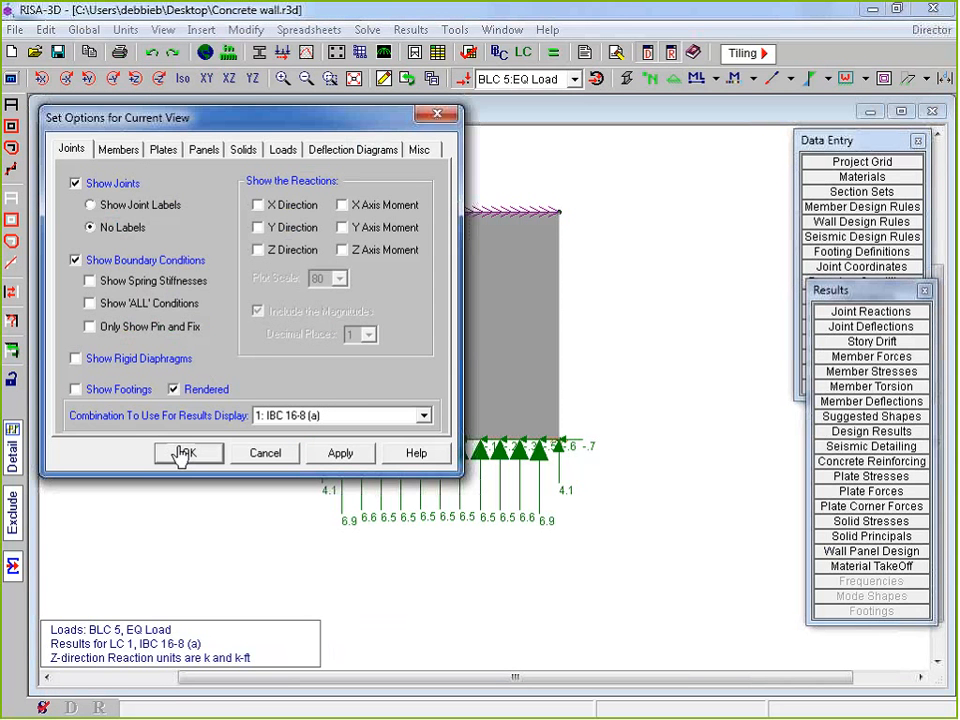
Set the wall panels to colour-filled contours of in-plane shear Fxy
left_click(204, 150)
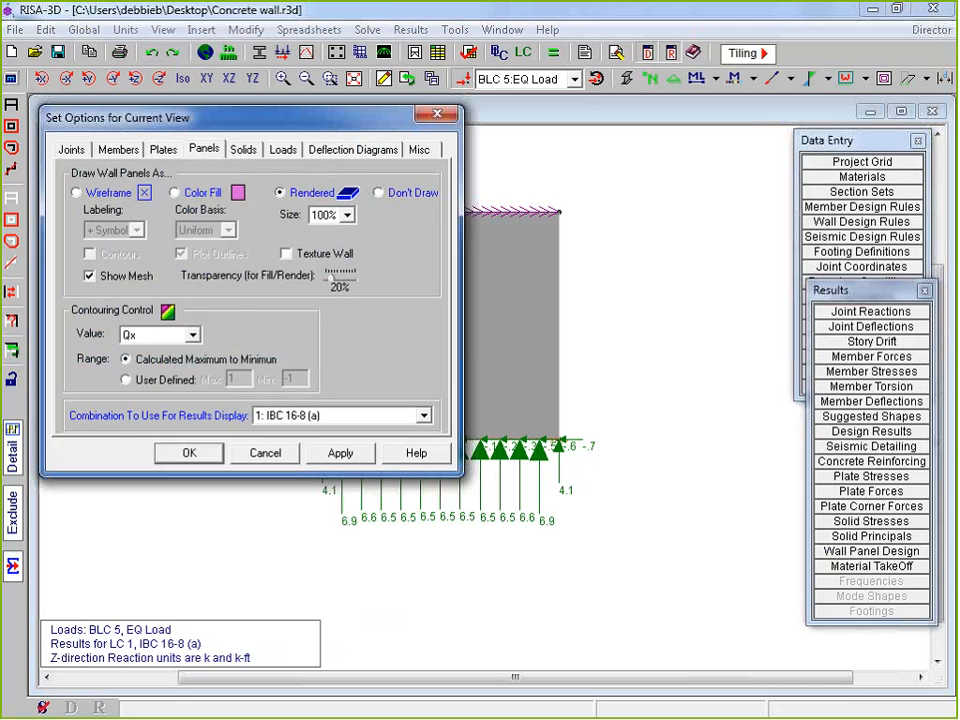
left_click(175, 193)
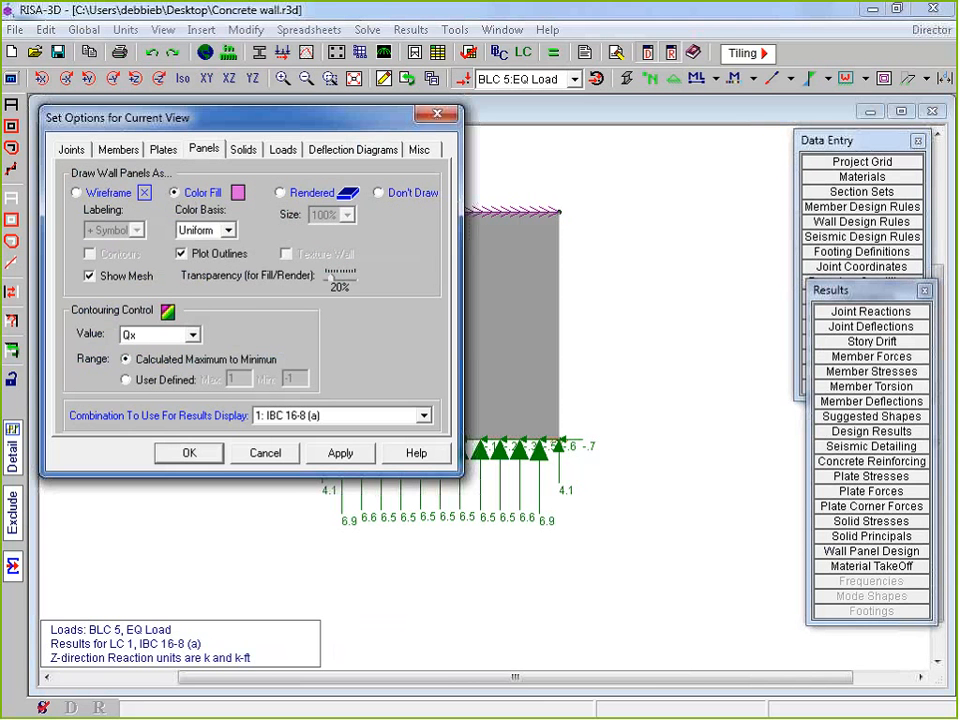
left_click(200, 231)
left_click(195, 270)
left_click(192, 335)
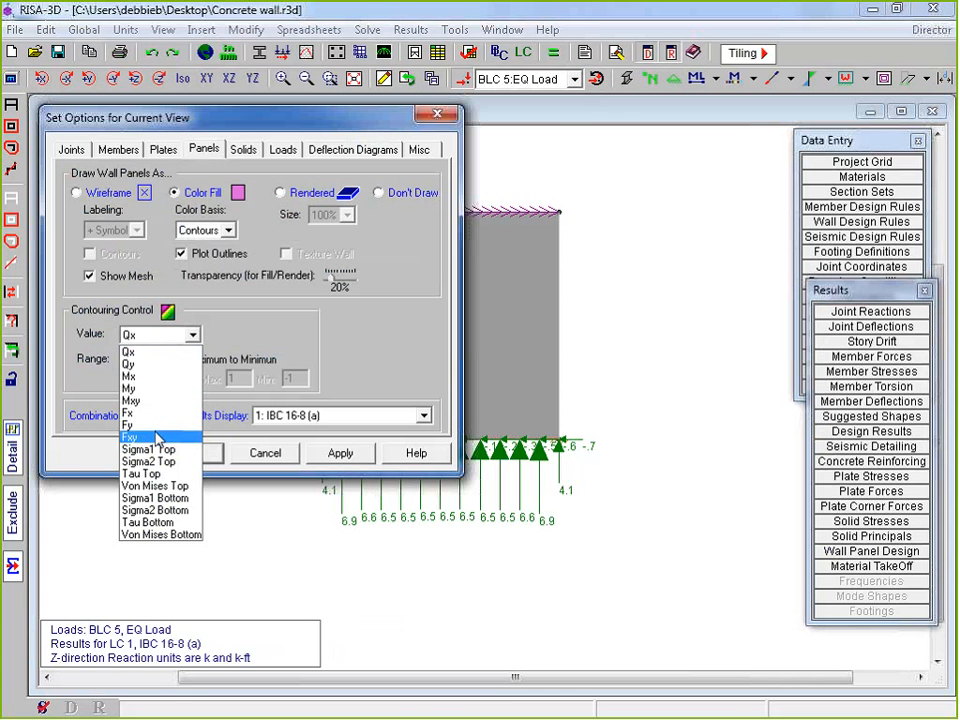
left_click(157, 438)
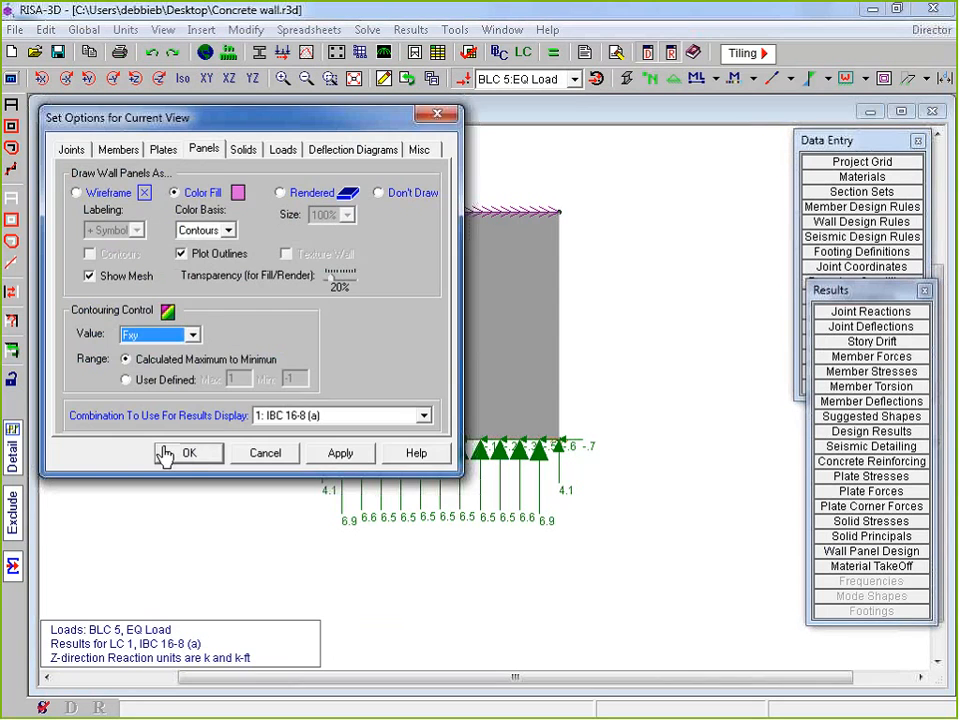
left_click(188, 453)
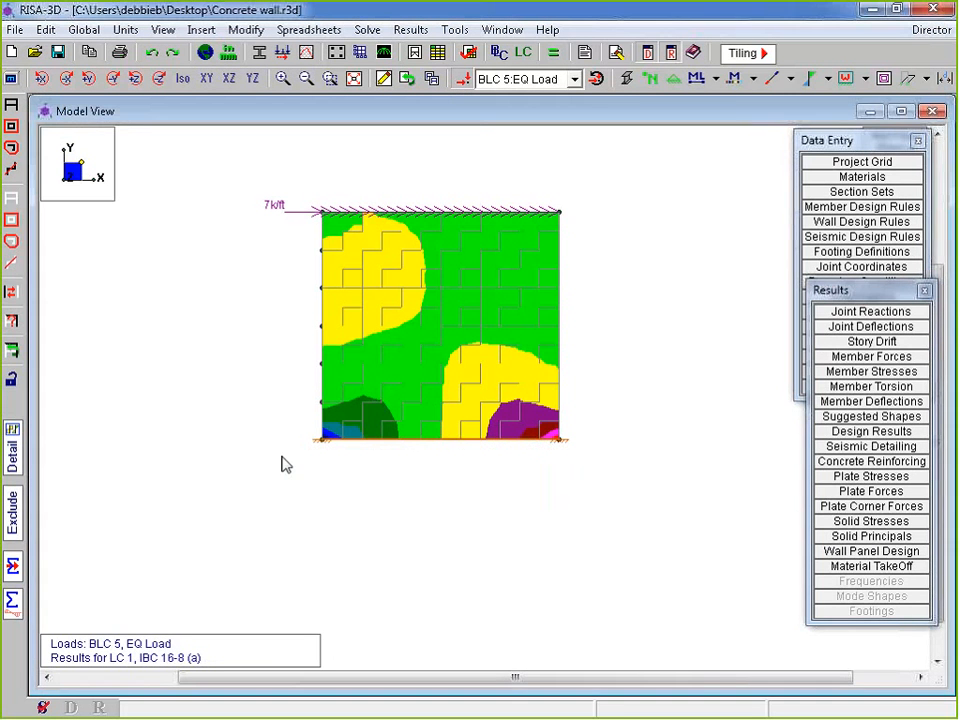
Close the Data Entry and Results panels and hide the applied loads
left_click(917, 140)
left_click(924, 290)
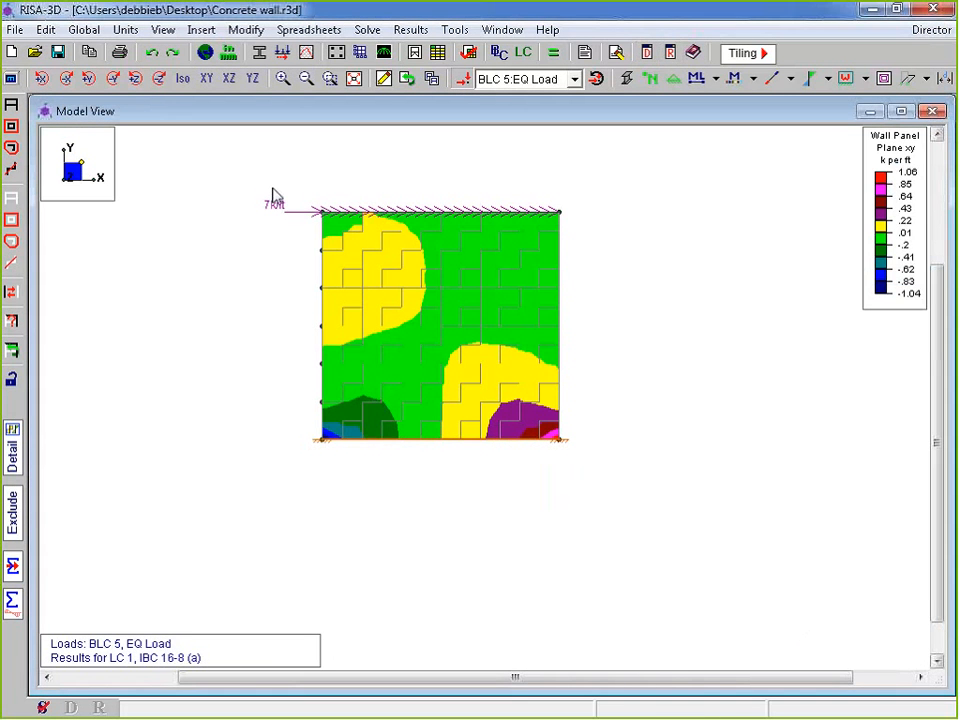
left_click(463, 79)
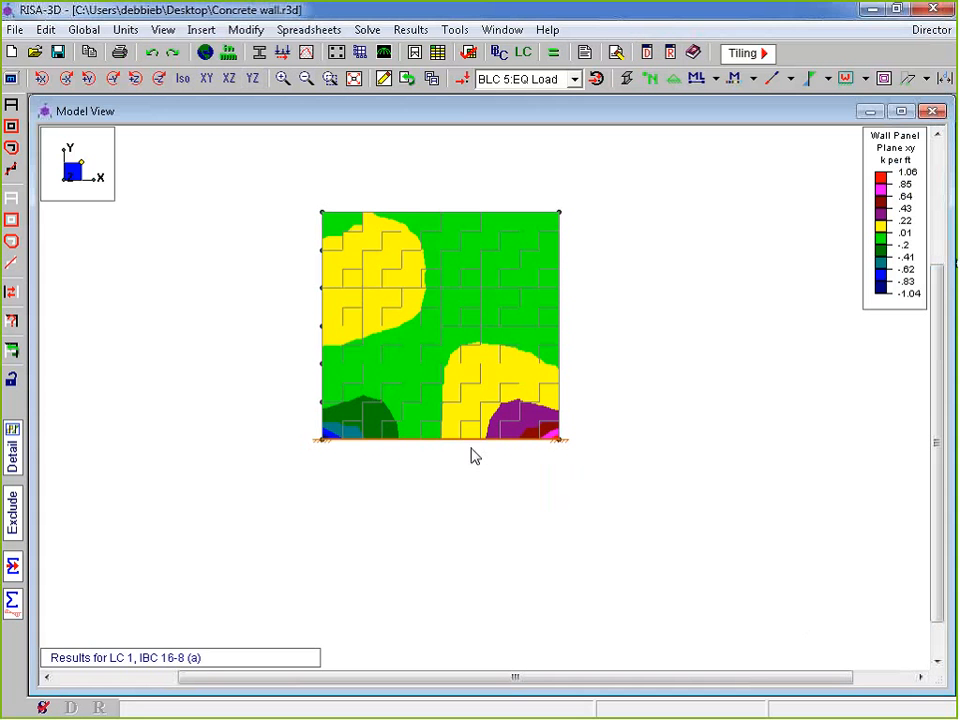
key("F2")
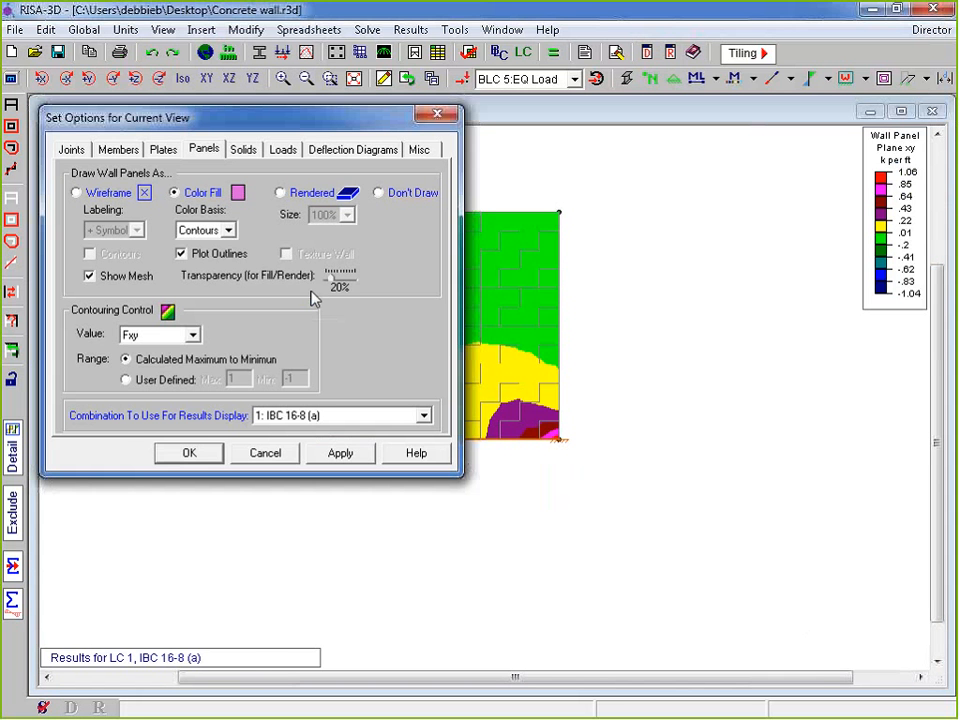
Contour the wall panel by Fx instead of Fxy, ranging .123 to -1.177 k/ft
left_click(156, 336)
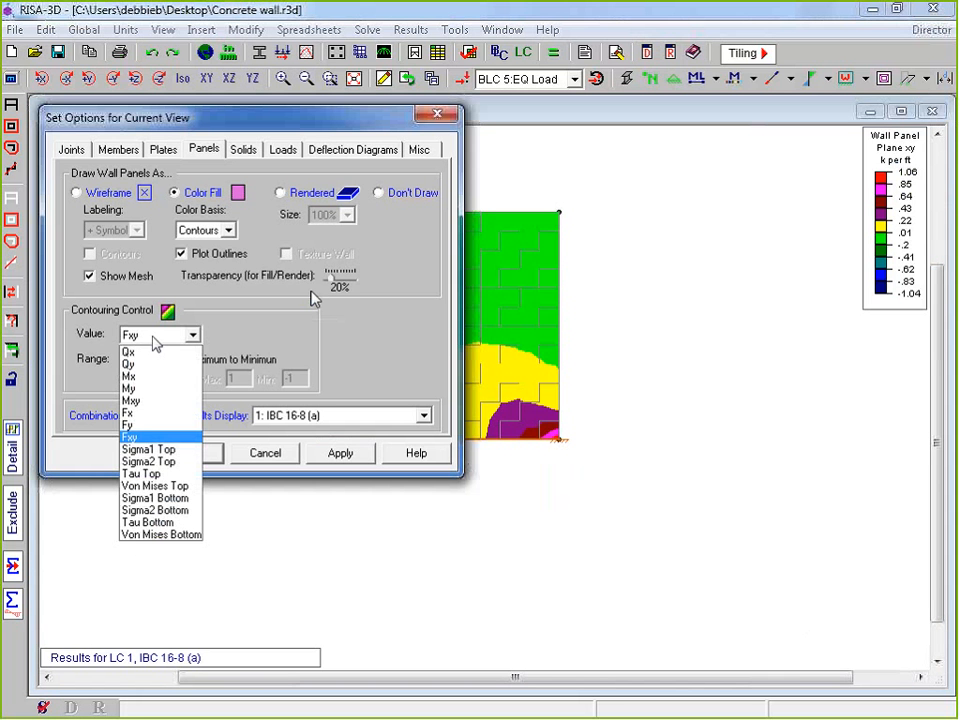
left_click(140, 413)
left_click(335, 459)
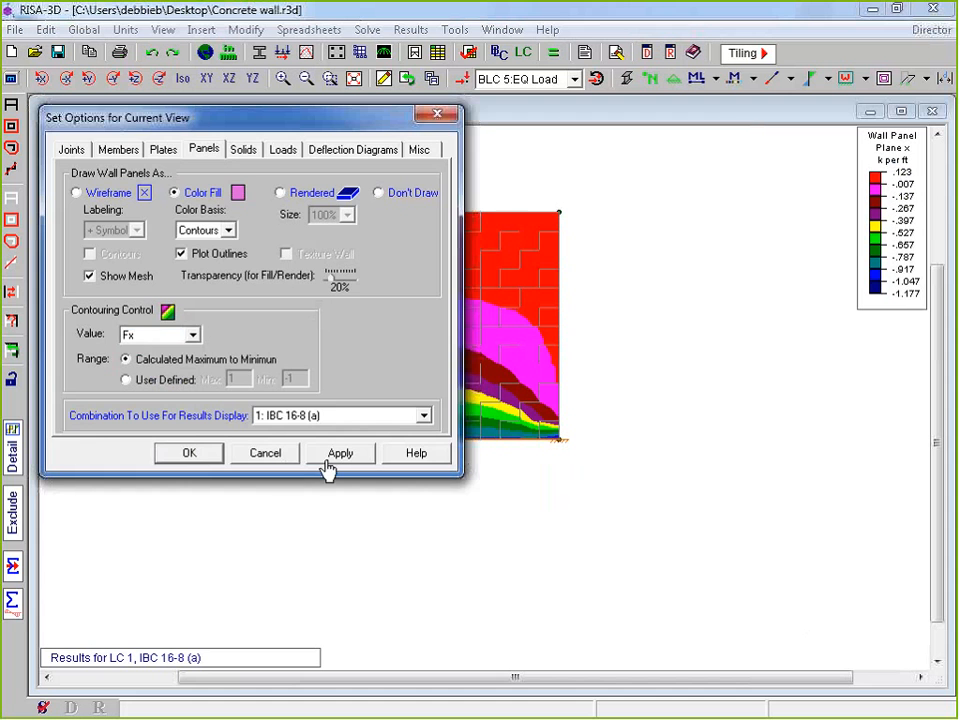
left_click(198, 454)
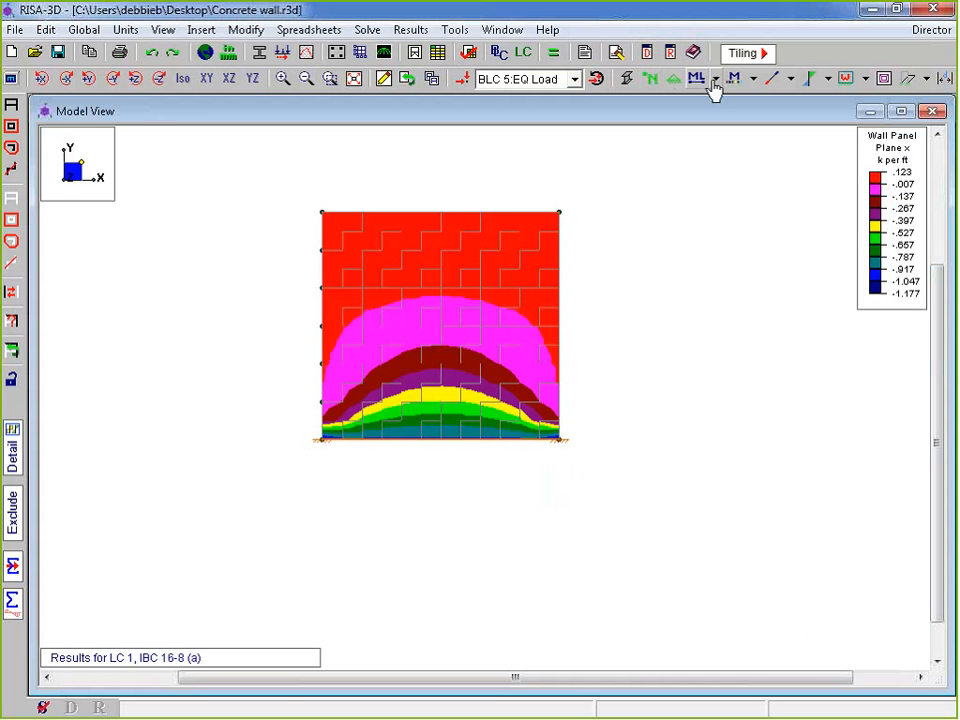
Display the wall panel's local axes and switch to an isometric view
left_click(866, 79)
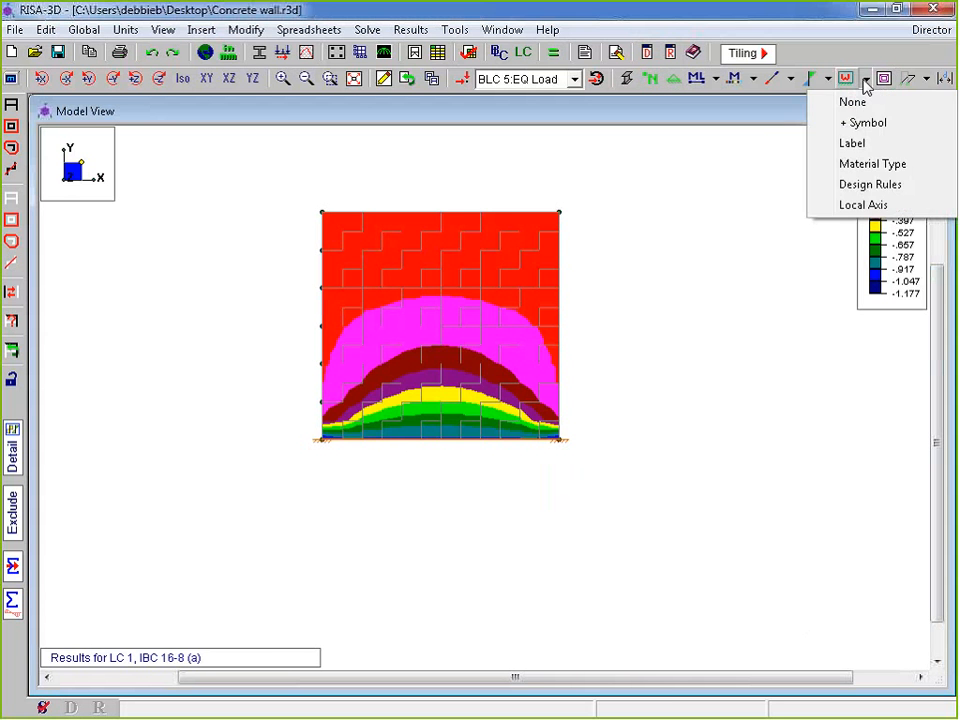
left_click(871, 206)
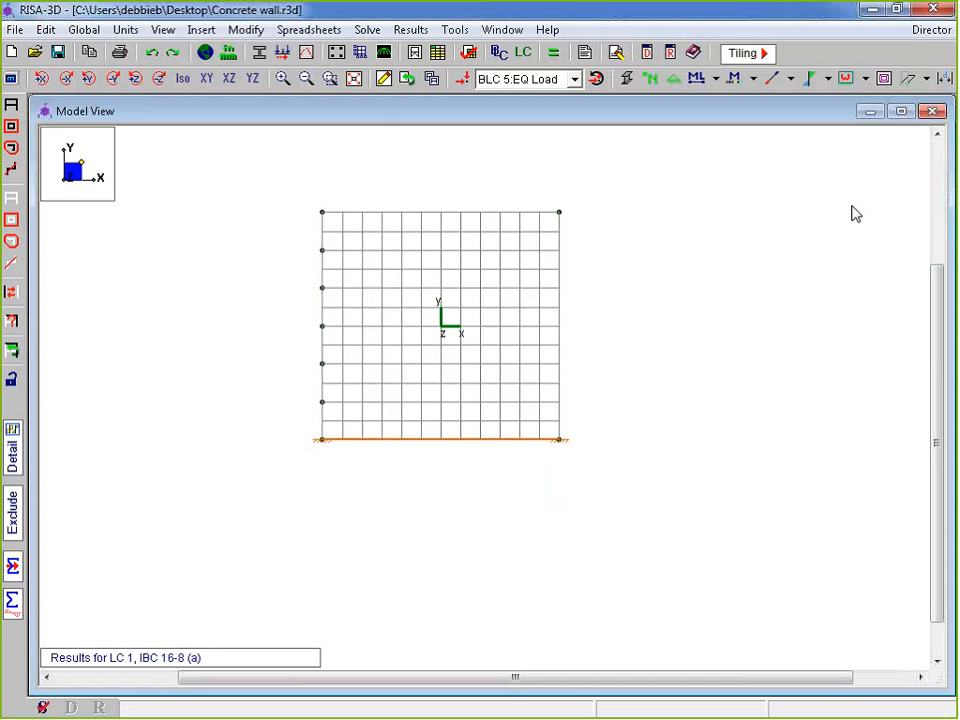
left_click(182, 80)
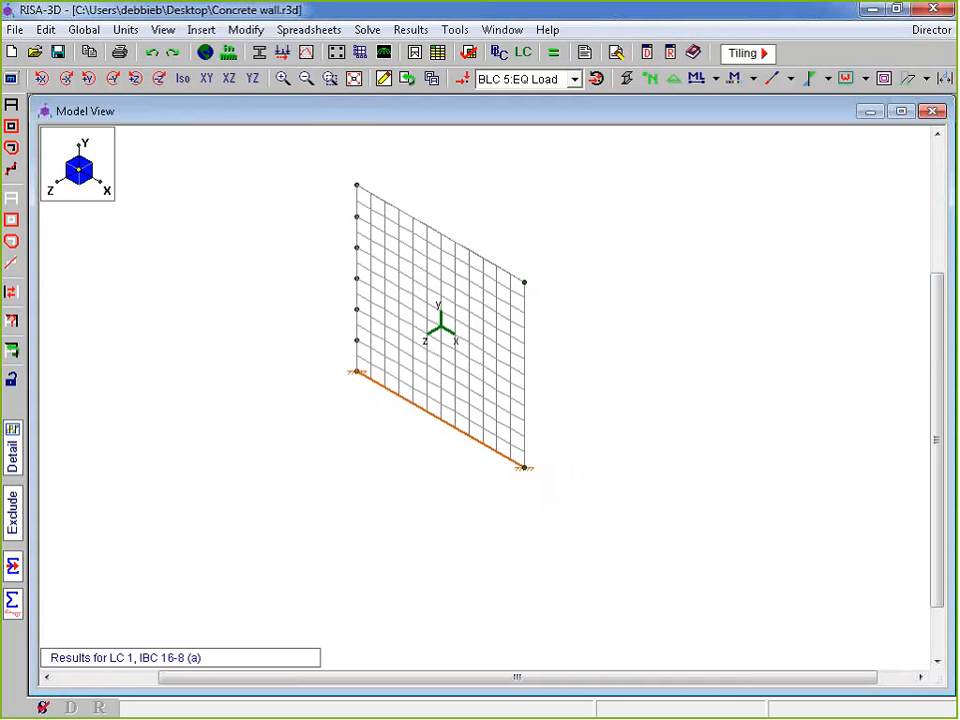
Review the concrete wall reinforcement results maximized, then close them
left_click(866, 80)
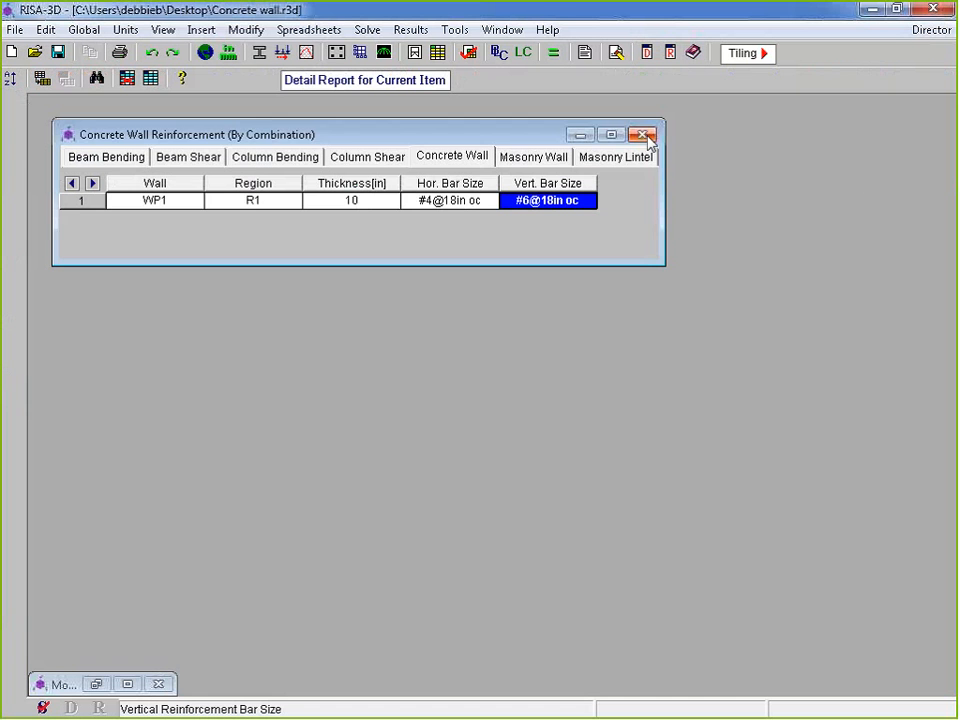
left_click(612, 135)
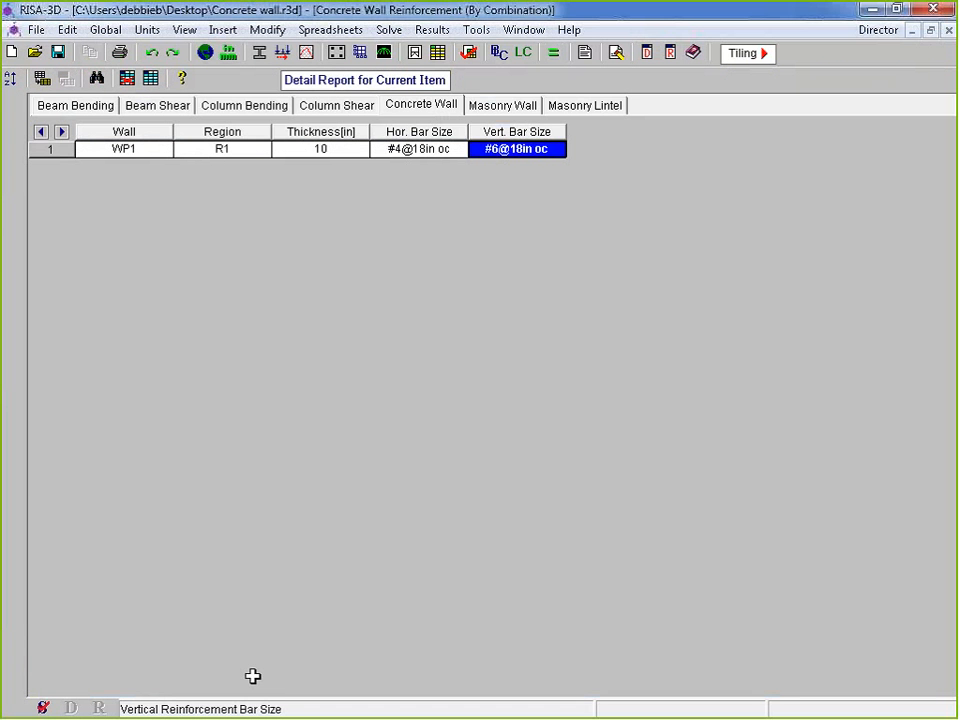
left_click(935, 34)
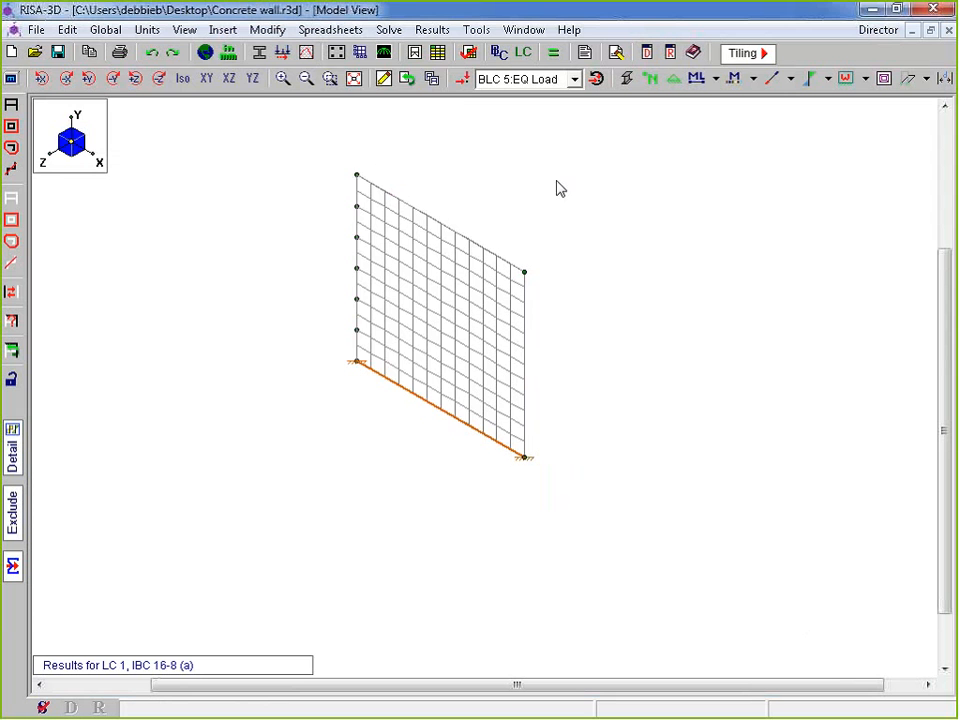
Redraw the wall panels as colour-filled Fx contours
key("F2")
left_click(199, 166)
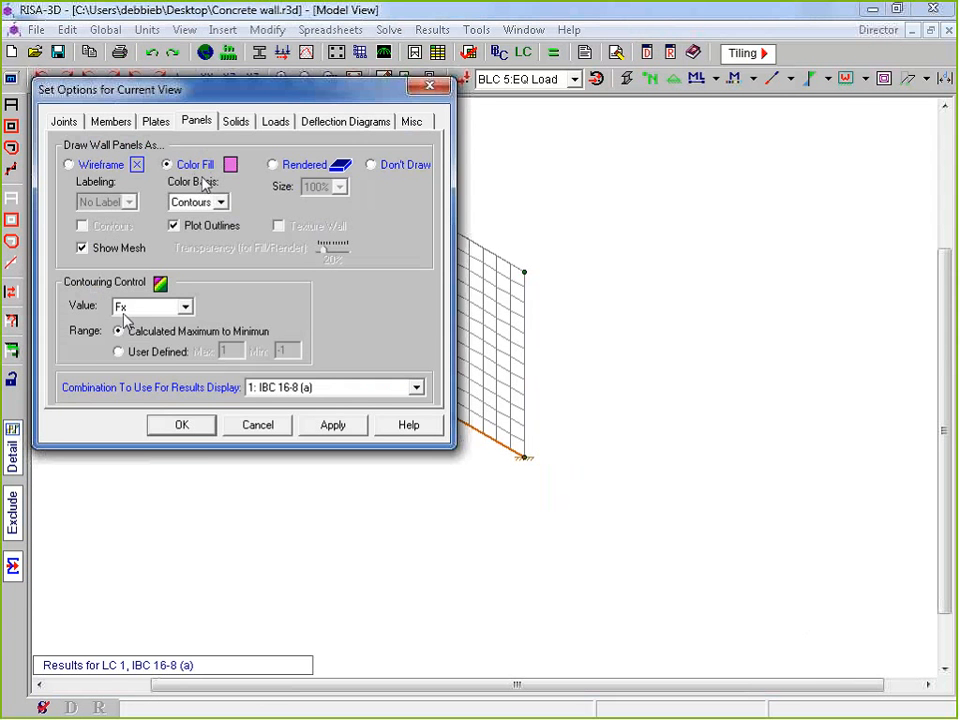
left_click(182, 424)
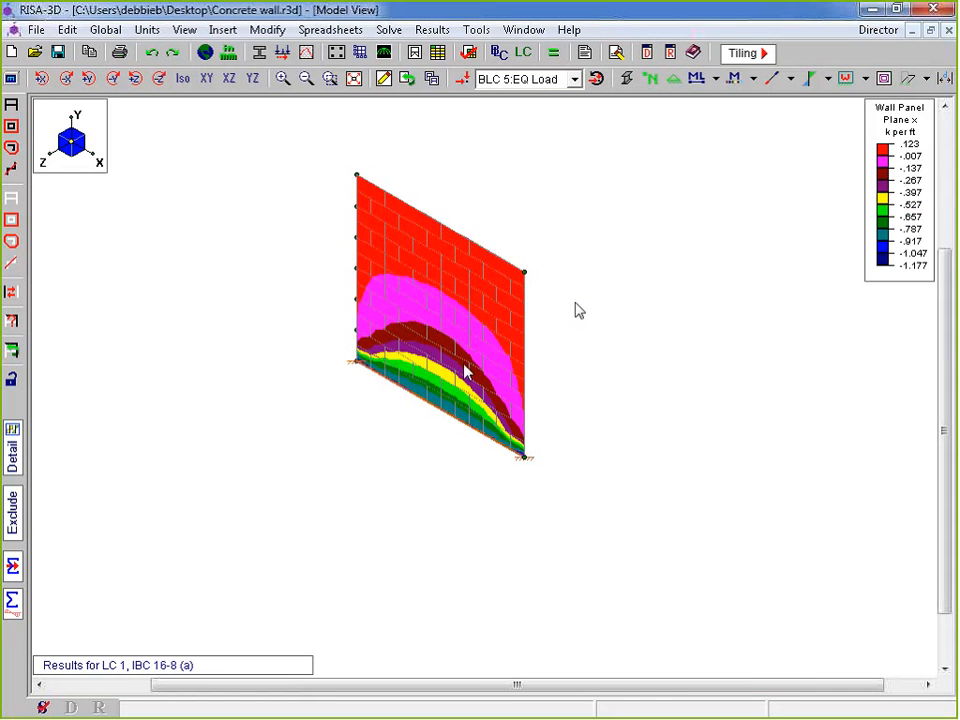
Pan and rotate the view to inspect the contoured wall in 3D
middle_click_drag(426, 388, 441, 413)
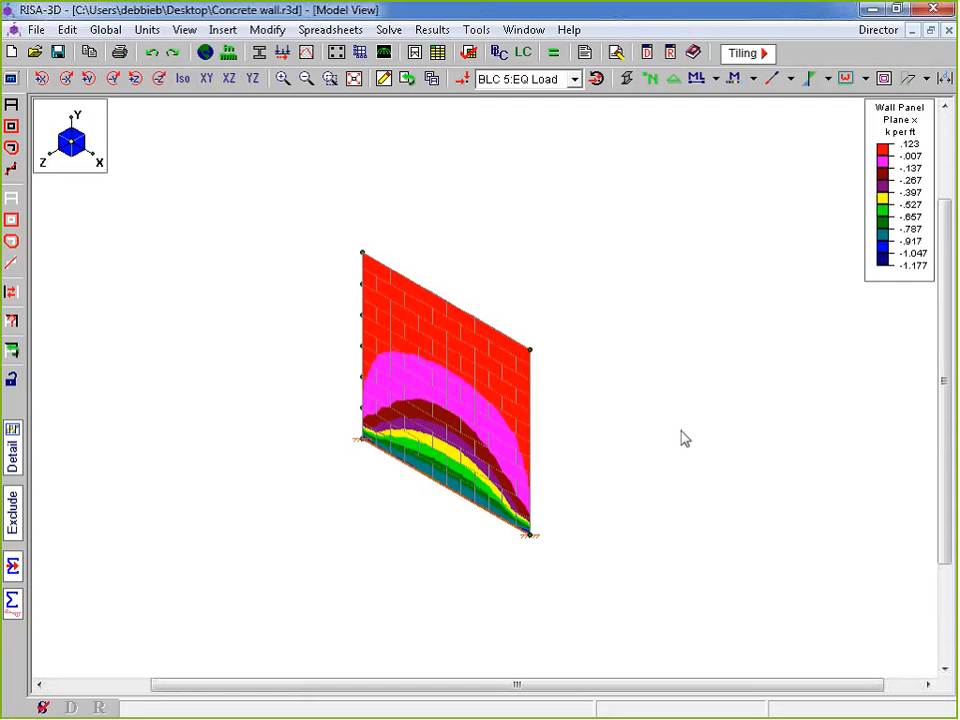
middle_click_drag(684, 438, 456, 486, "shift")
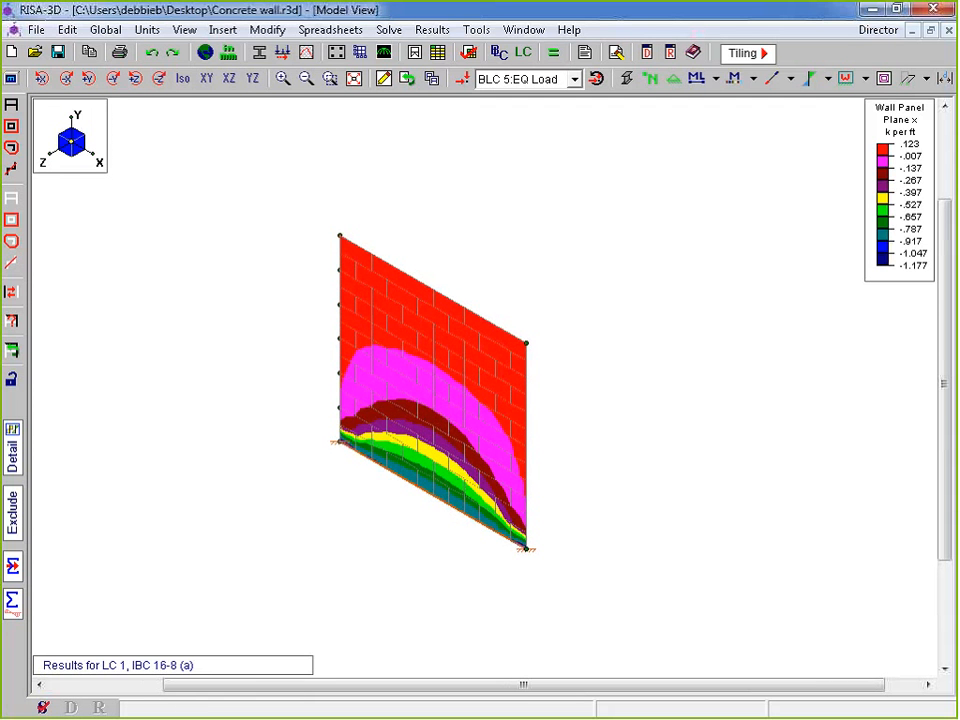
middle_click_drag(321, 437, 363, 459)
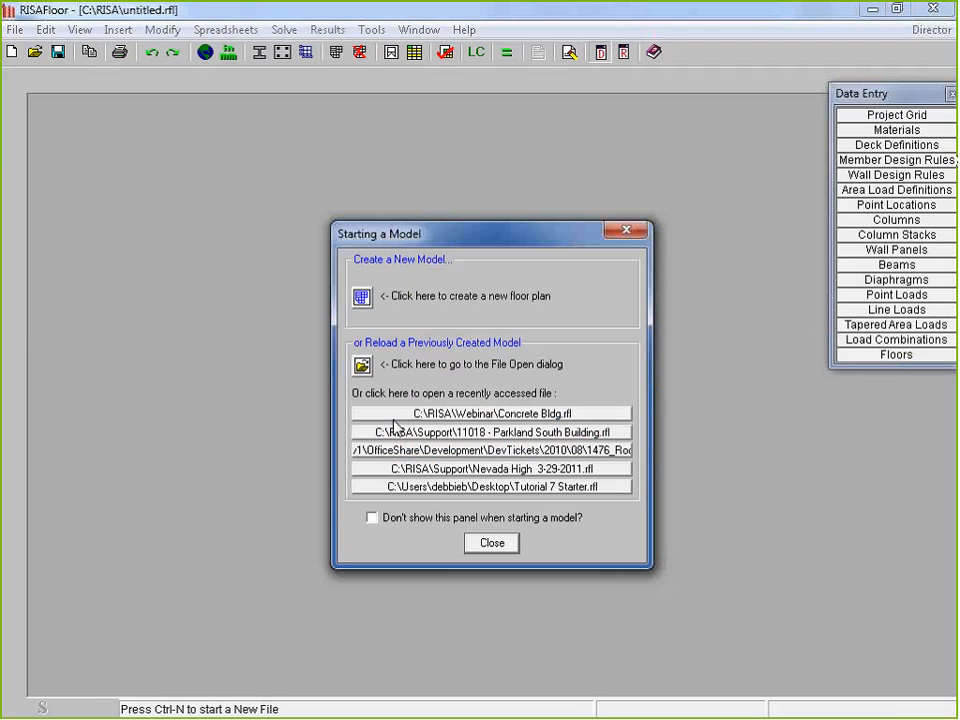
Open the recent Concrete Bldg.rfl model and solve it, clearing old results
left_click(395, 413)
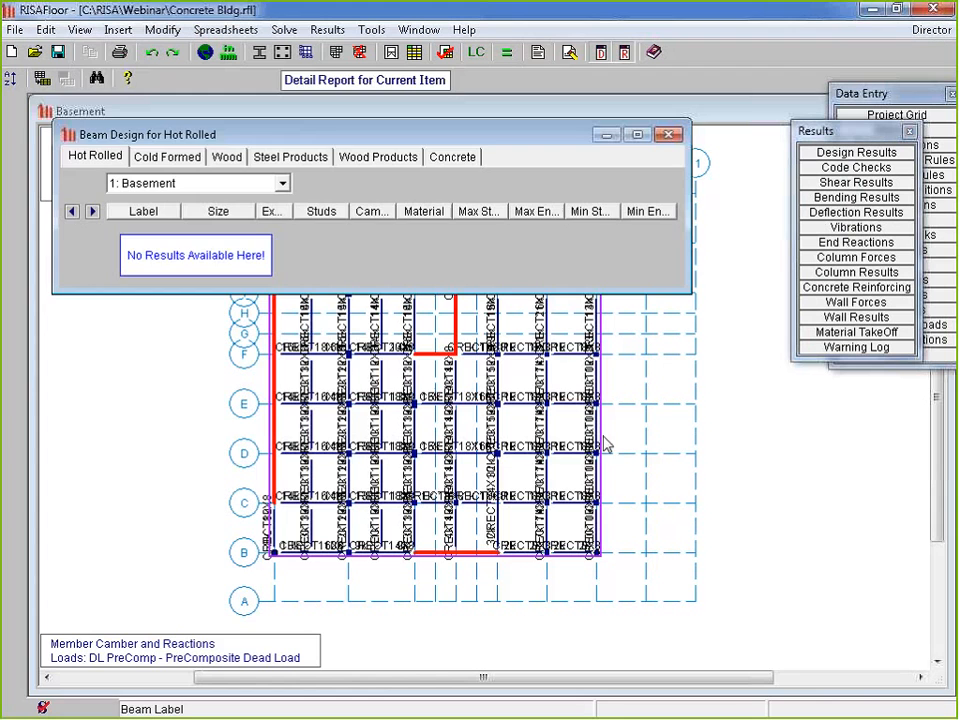
left_click(667, 133)
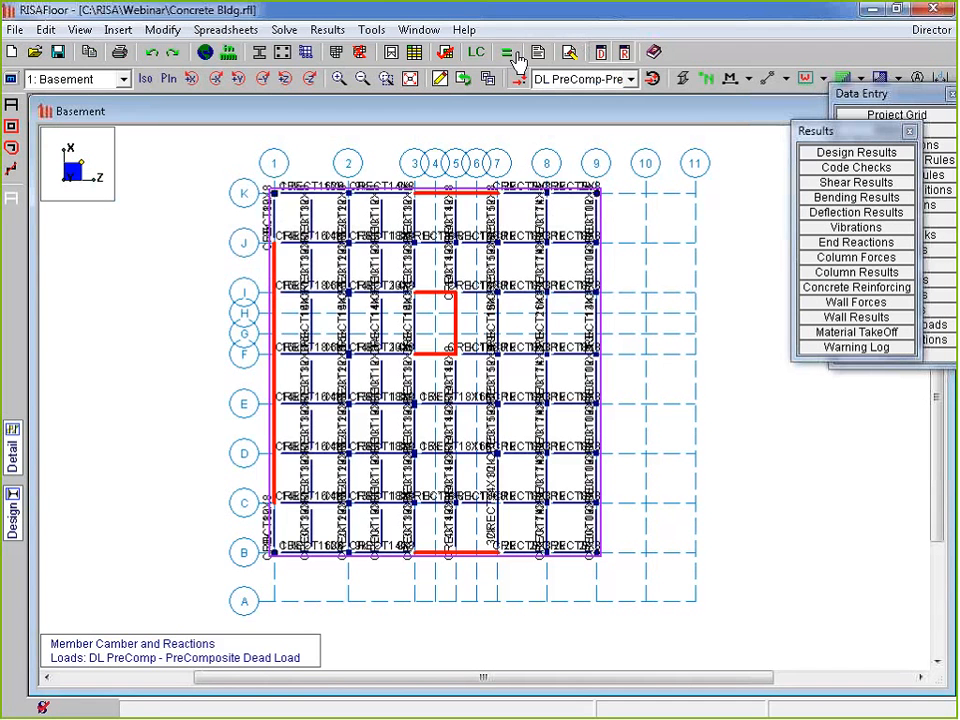
left_click(514, 54)
left_click(372, 246)
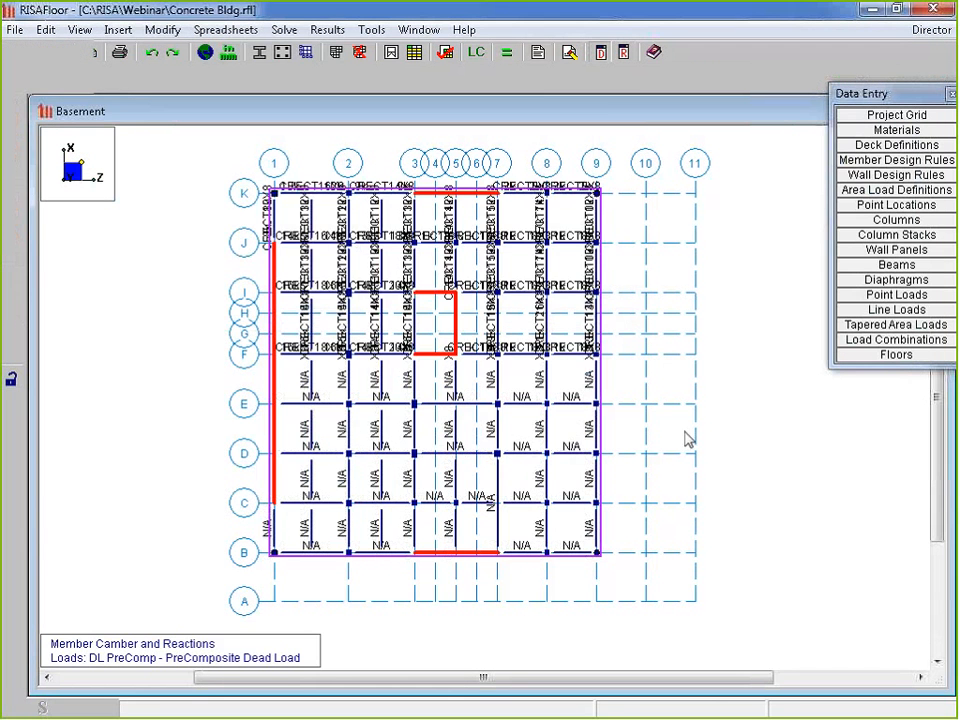
Set beam labels to None and show the Full Model of the building
left_click(748, 78)
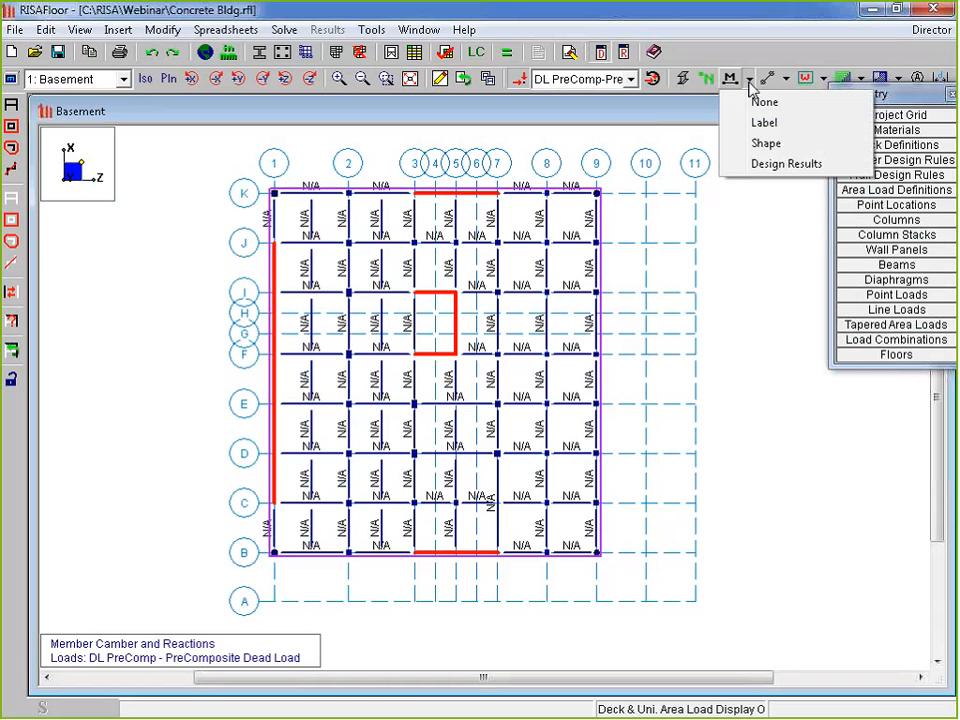
left_click(766, 103)
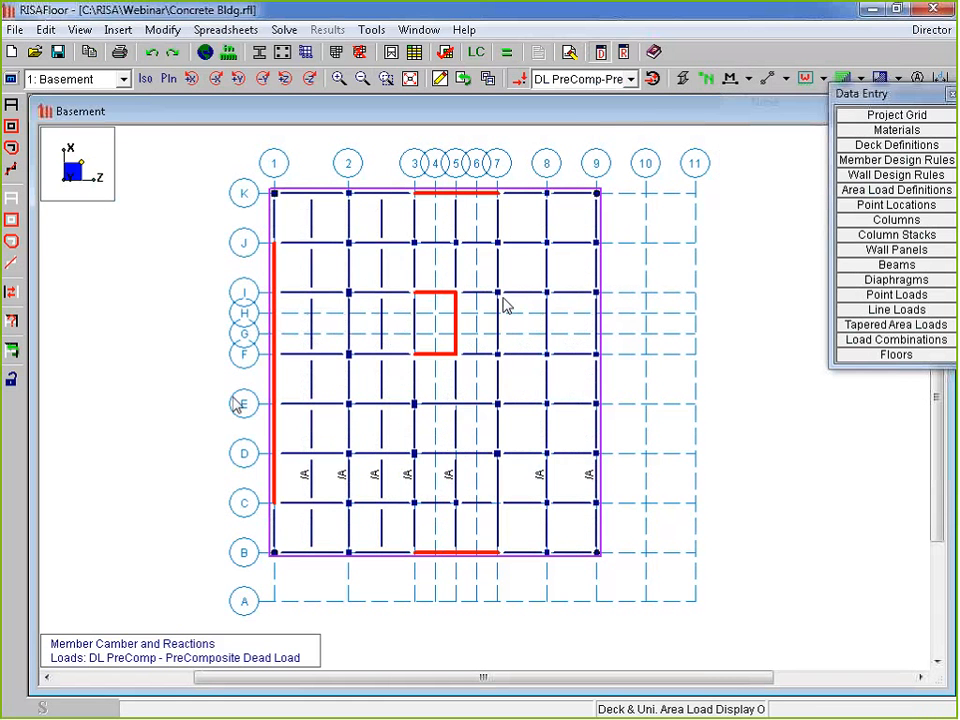
left_click(78, 78)
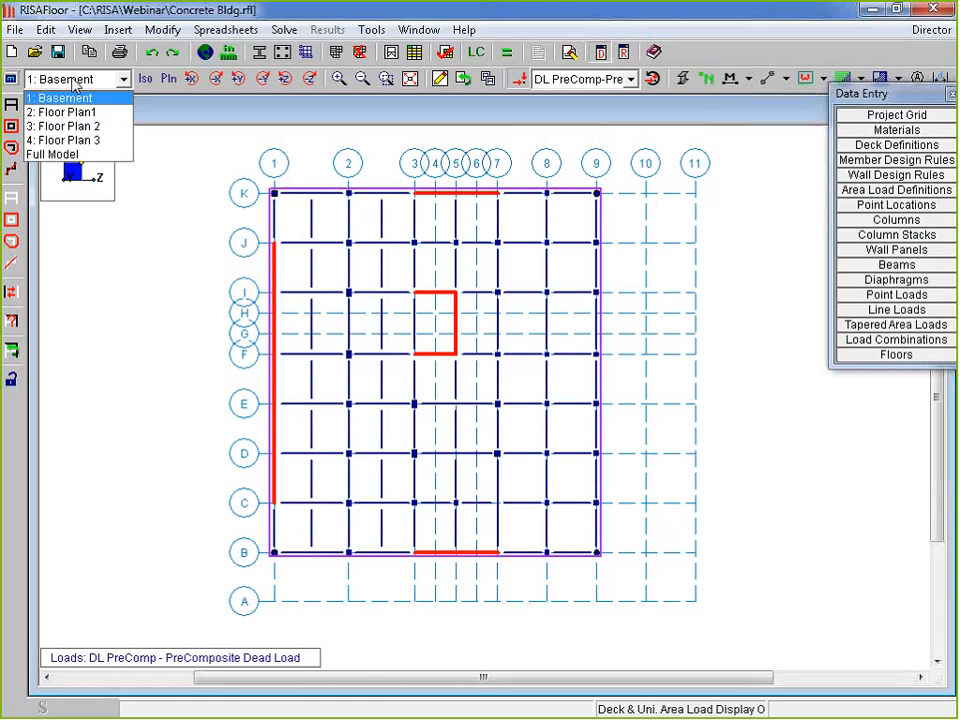
left_click(55, 109)
left_click(78, 78)
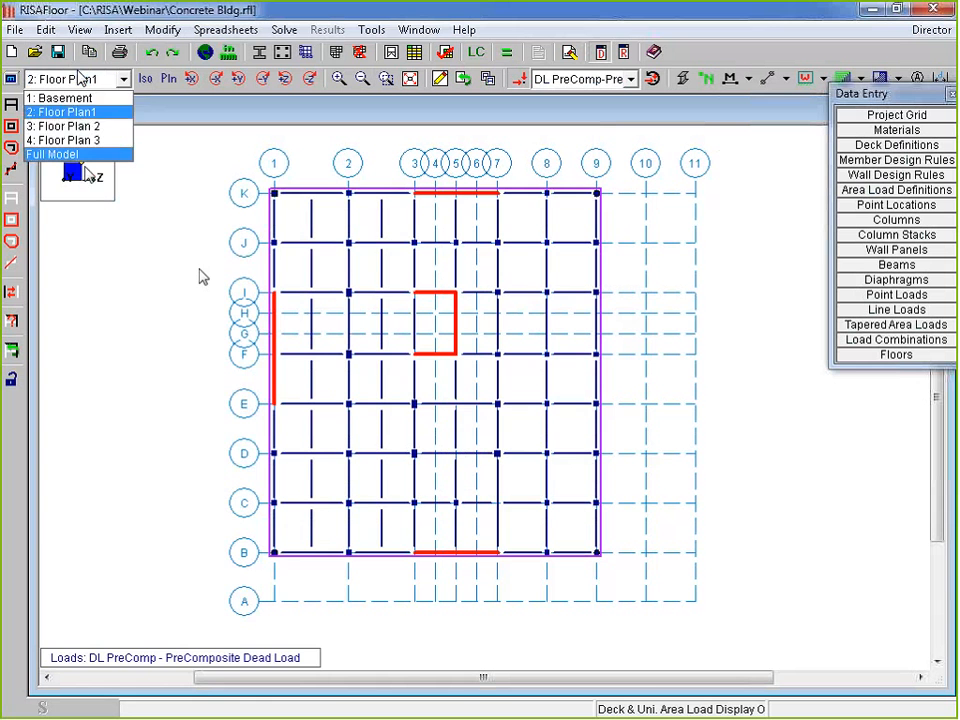
left_click(55, 154)
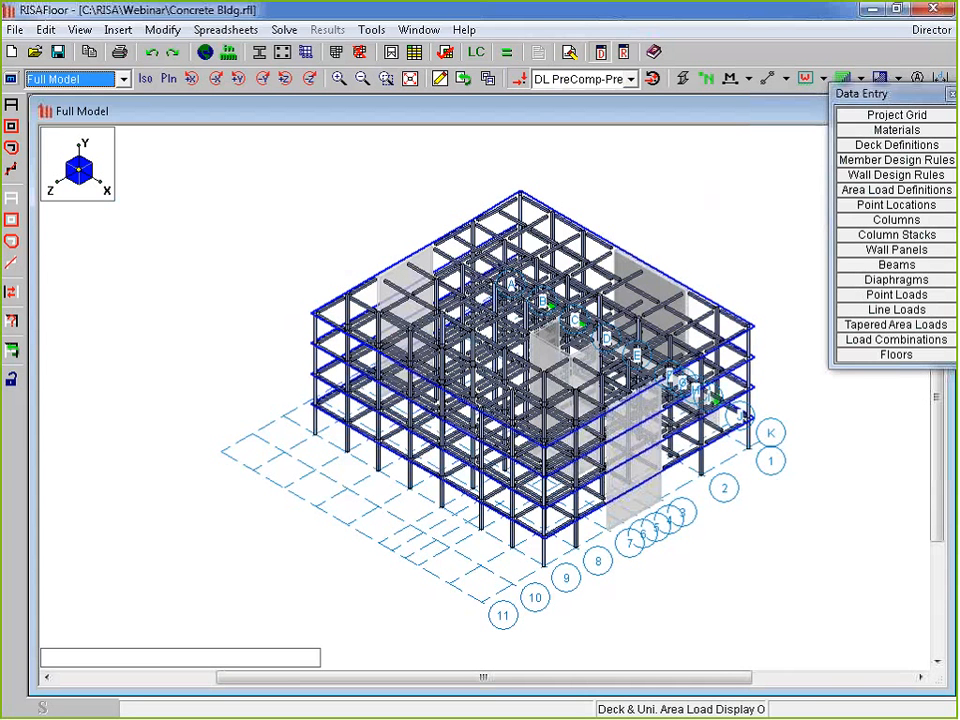
Orbit the full 3-D building, then switch to the 1: Basement floor plan
left_click(68, 81)
left_click(159, 251)
middle_click_drag(500, 496, 774, 433, "ctrl")
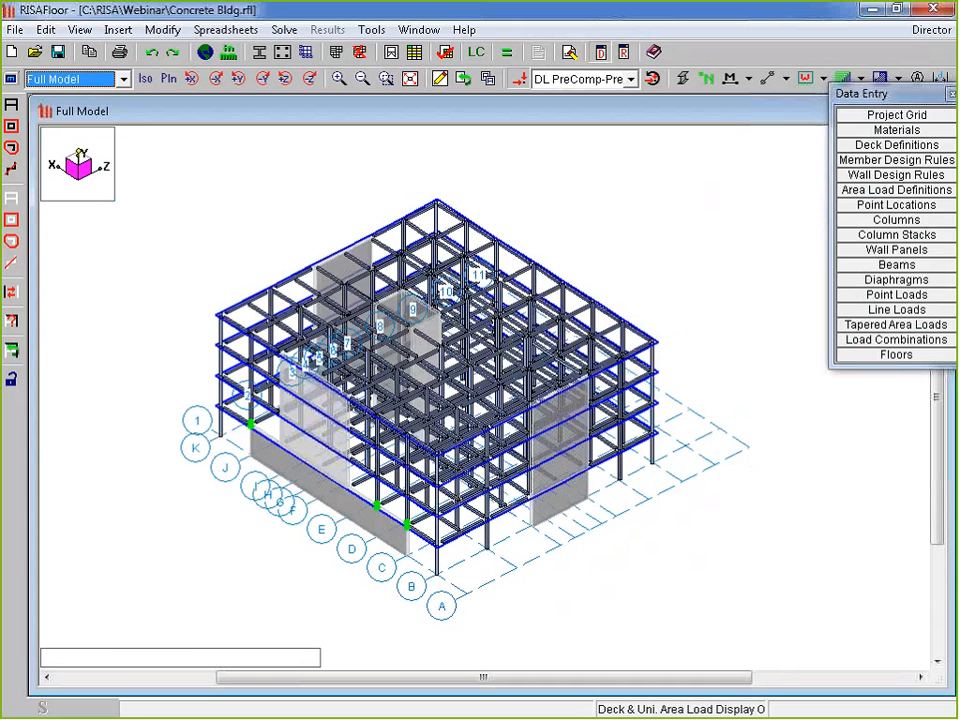
left_click(75, 79)
left_click(88, 99)
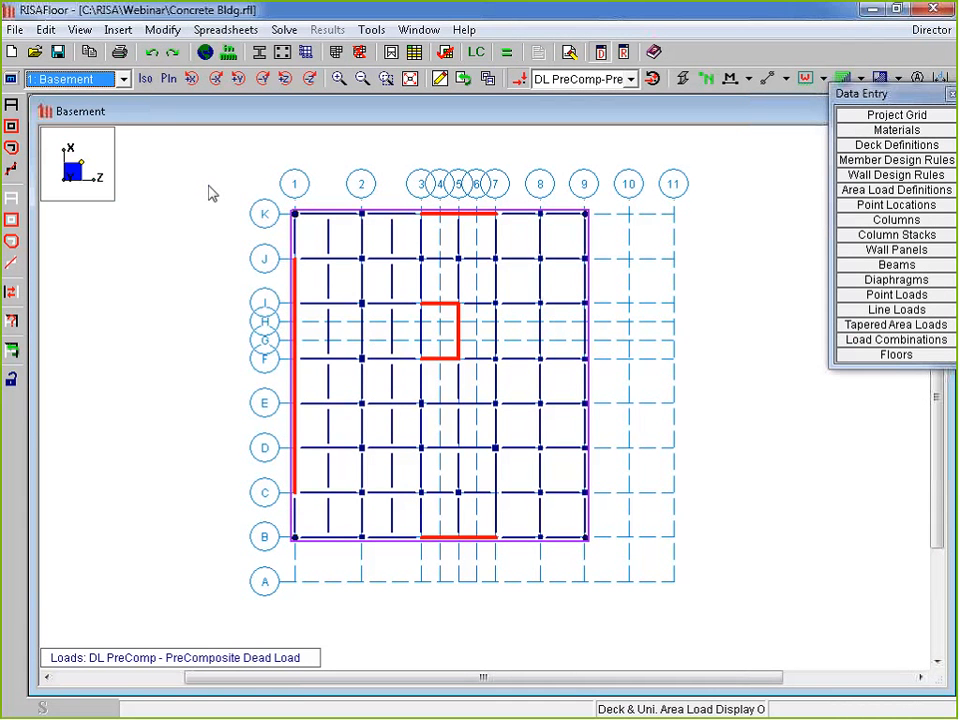
left_click(296, 330)
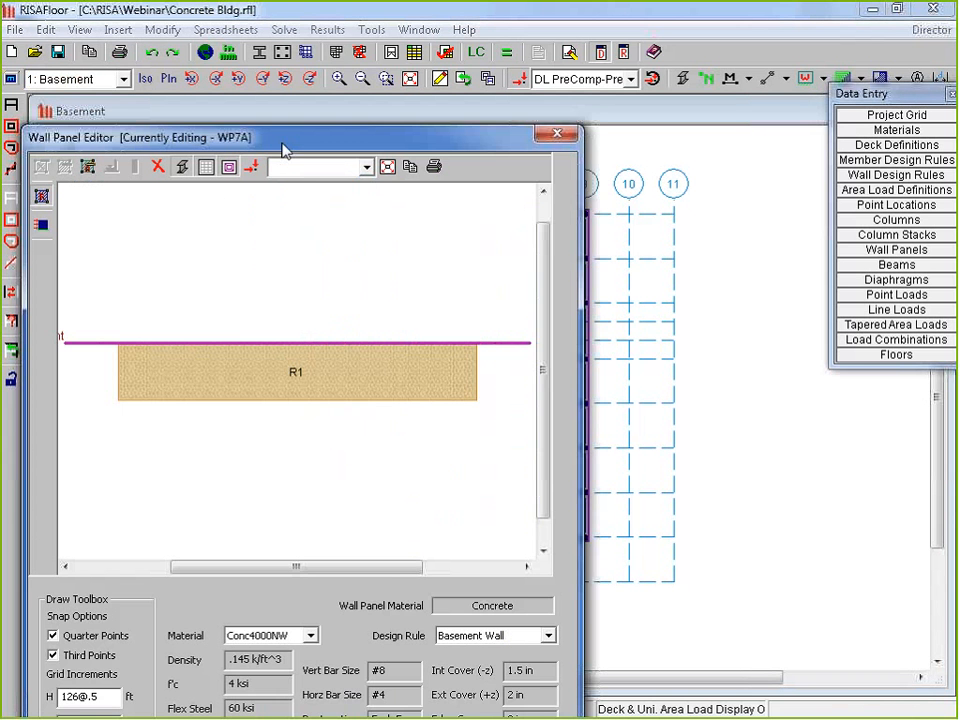
left_click_drag(281, 142, 305, 38)
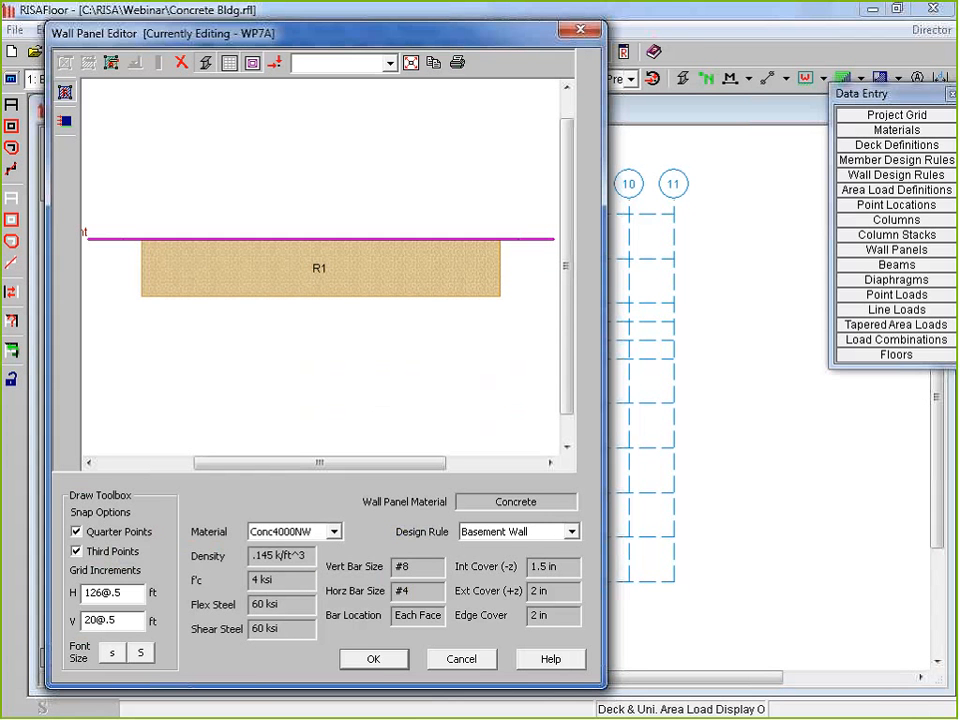
left_click(373, 661)
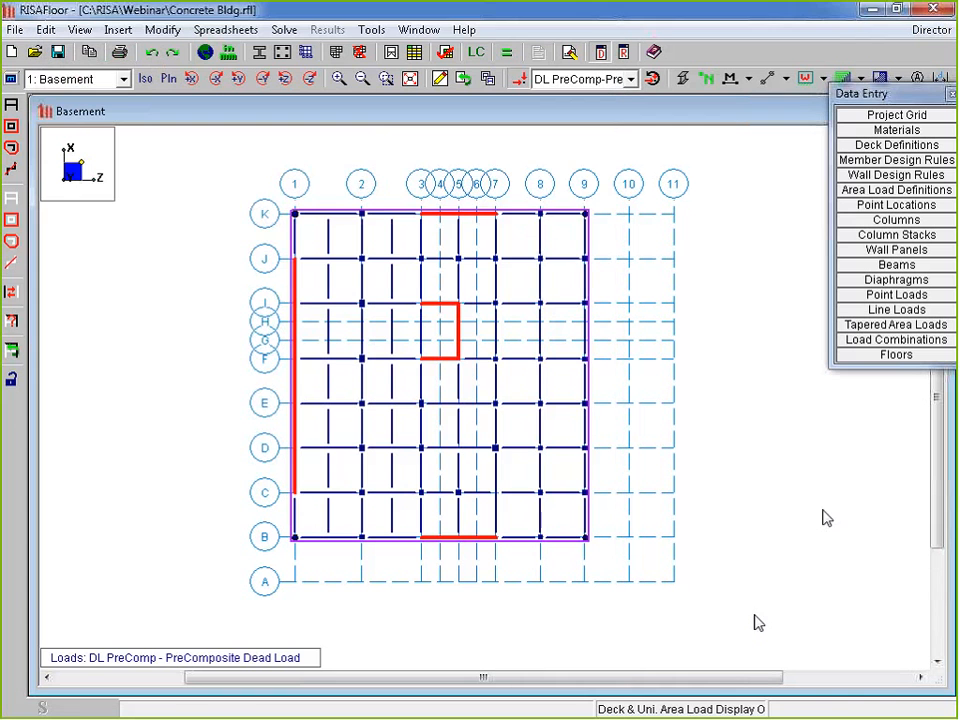
left_click(889, 182)
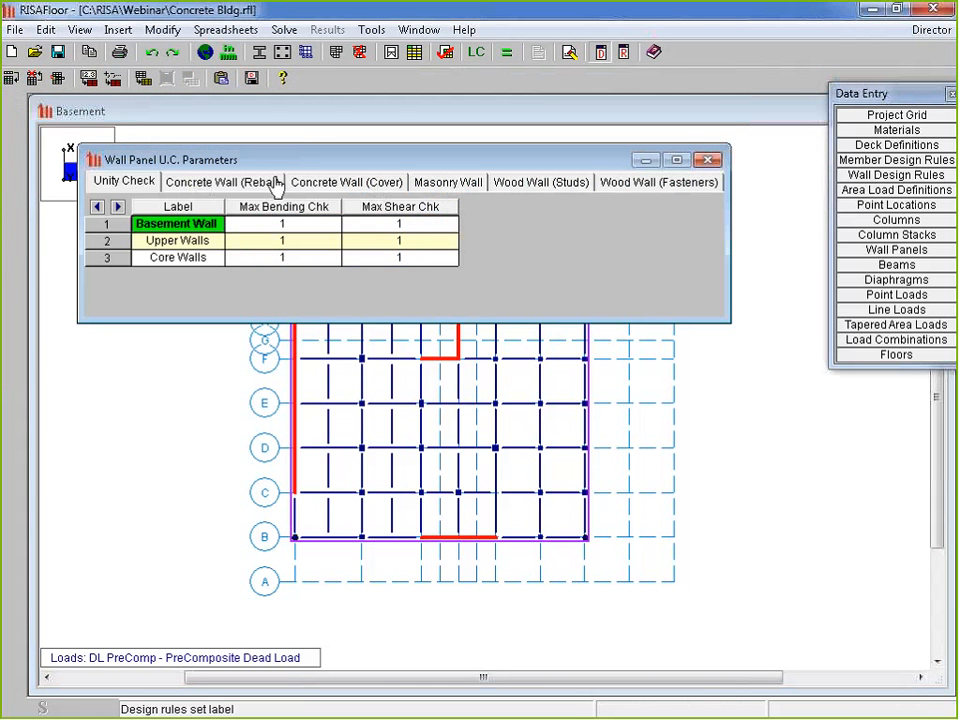
left_click(273, 183)
left_click_drag(373, 161, 326, 110)
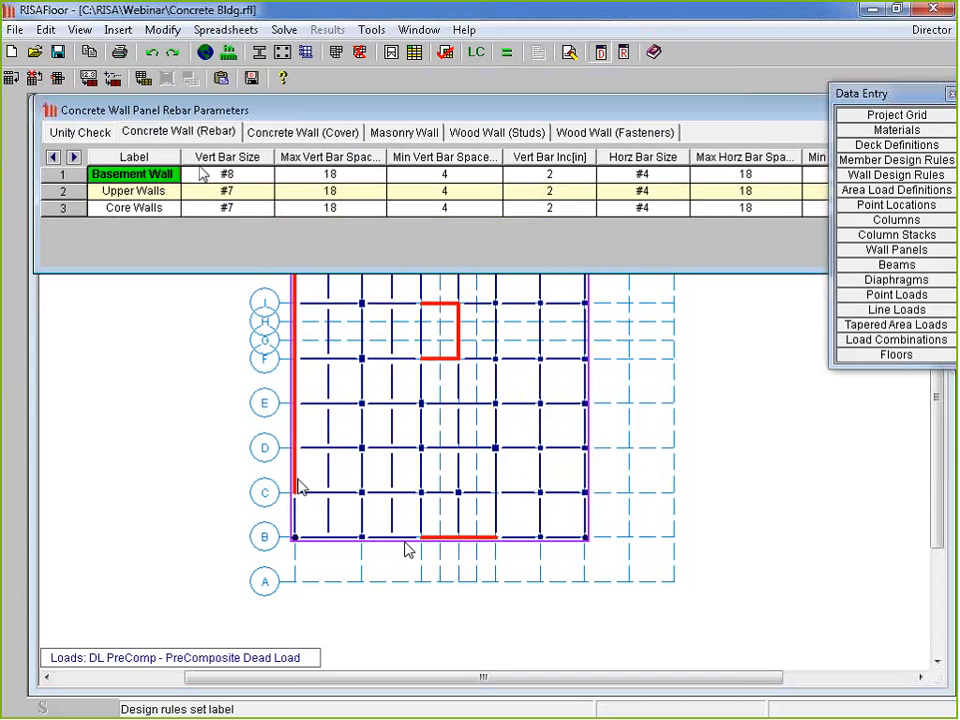
left_click(302, 132)
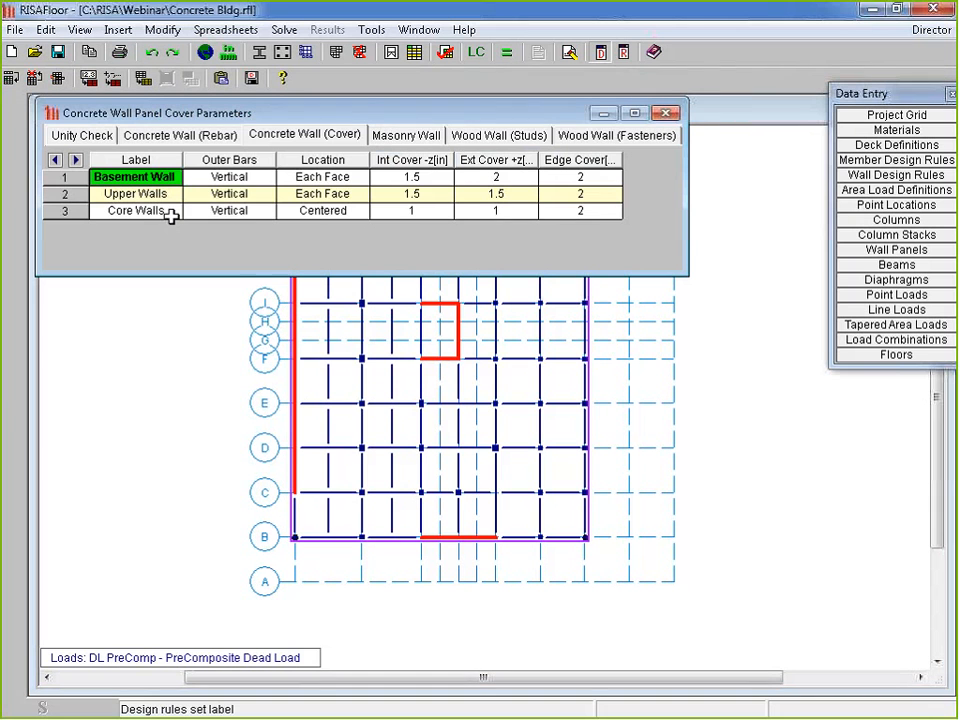
left_click(691, 118)
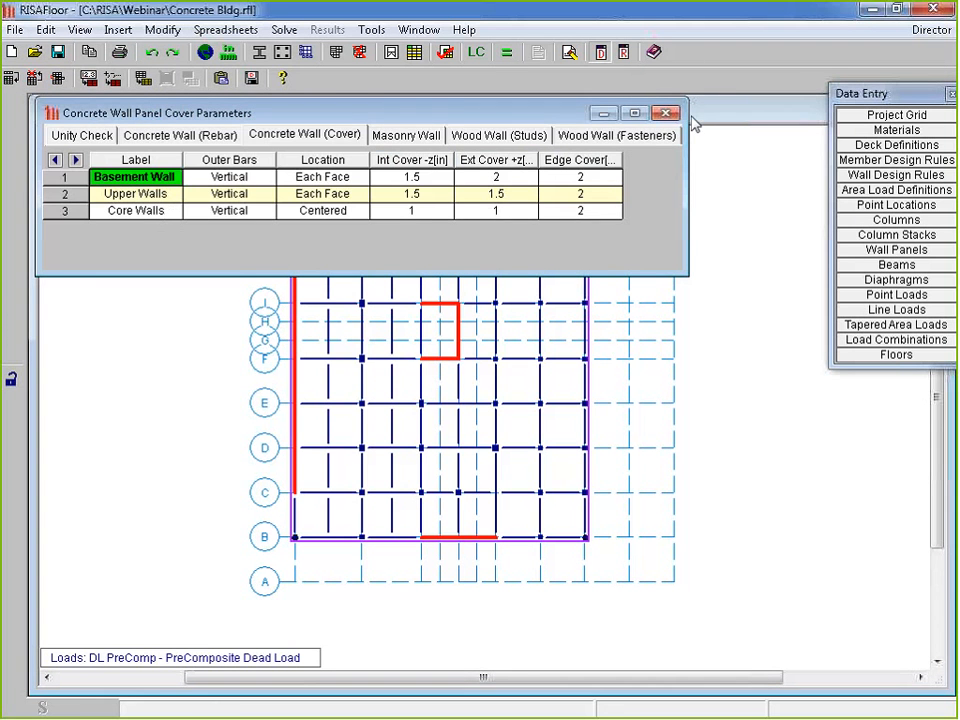
left_click(823, 80)
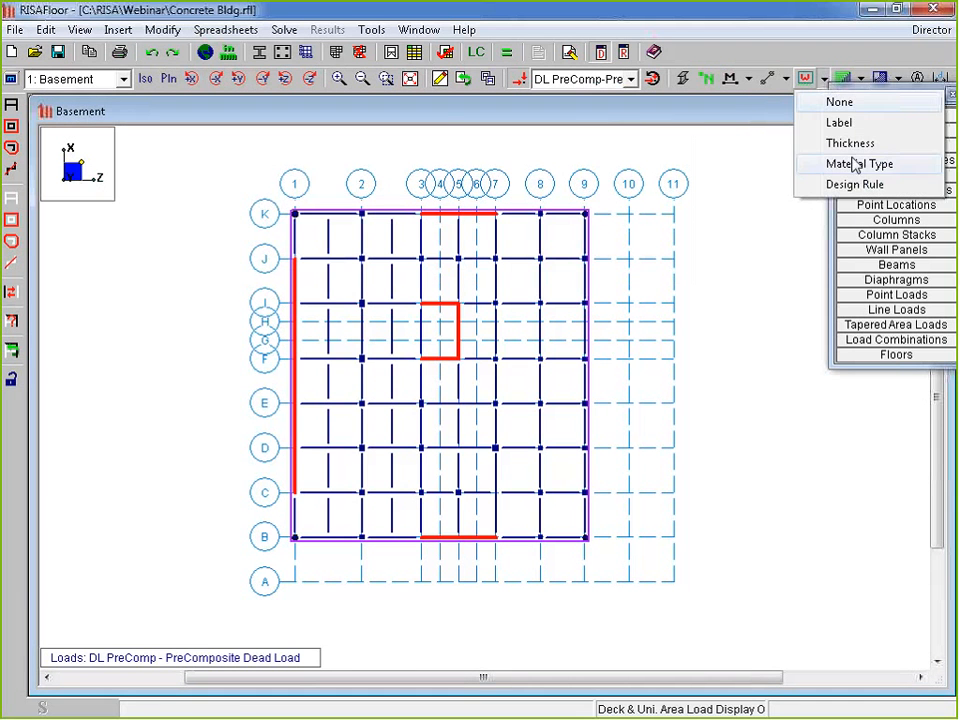
Label every wall with its Design Rule
left_click(862, 188)
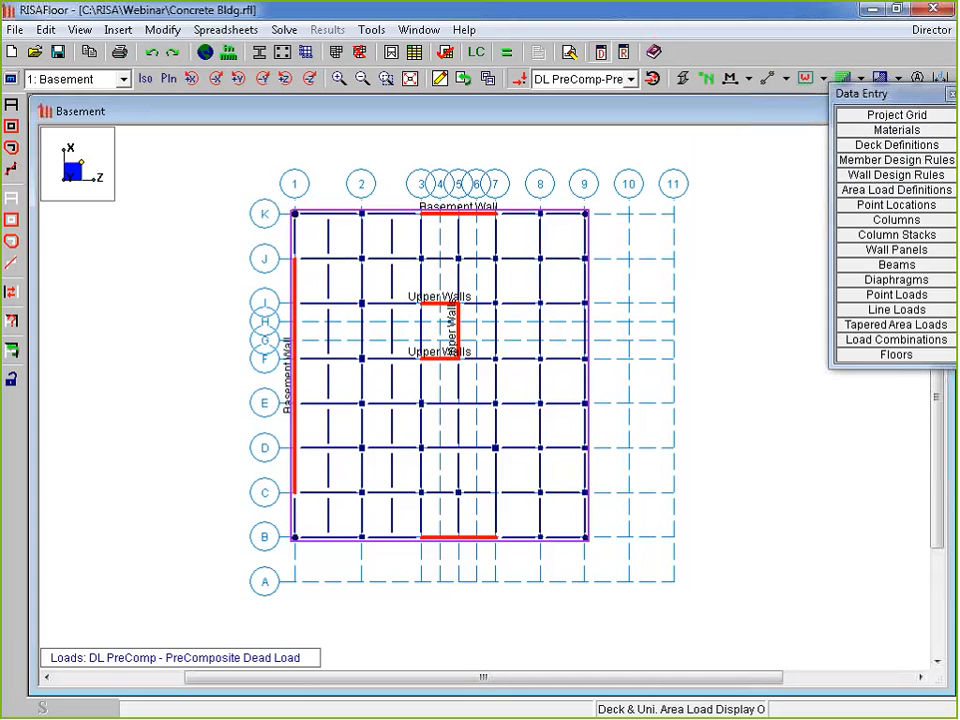
left_click(823, 80)
left_click(853, 187)
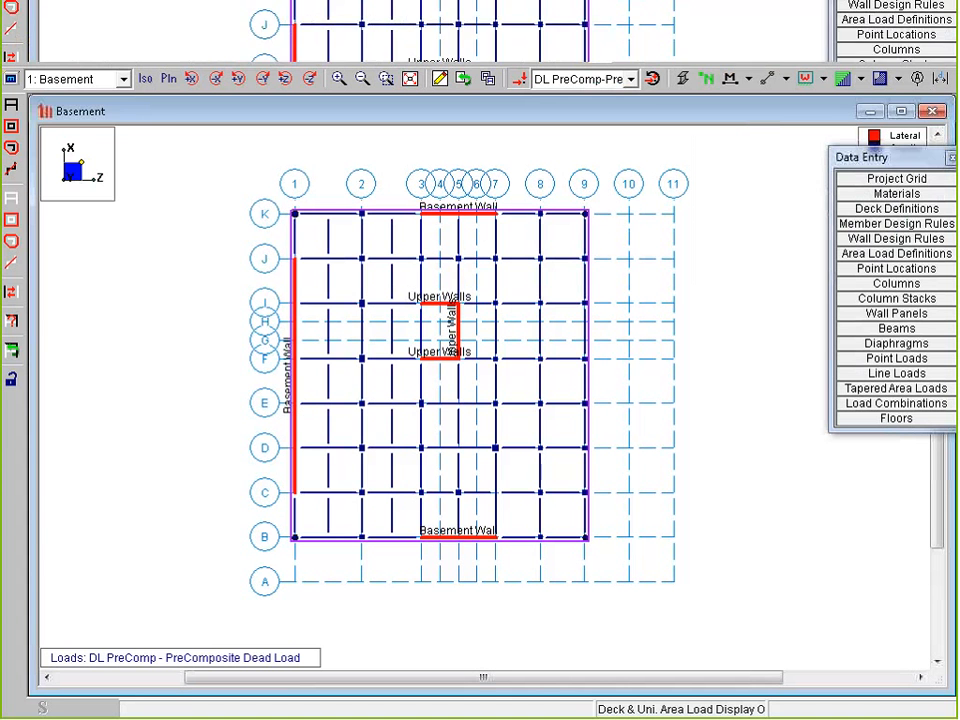
Switch the floor selector to Floor Plan 2 and scroll the view
left_click(78, 80)
left_click(68, 112)
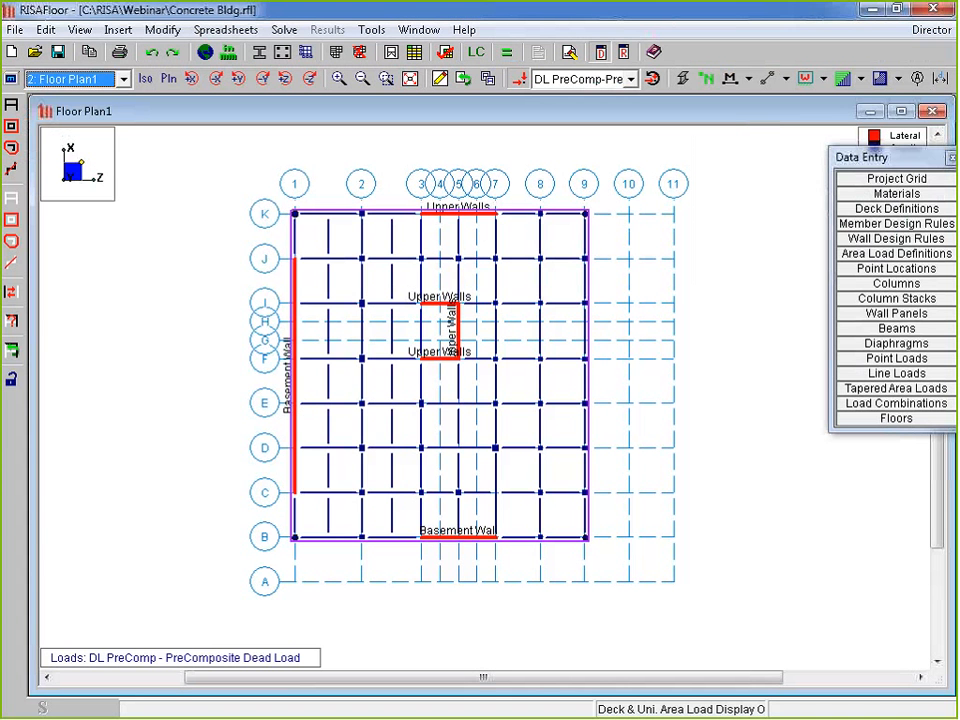
scroll(478, 467, "down", 3)
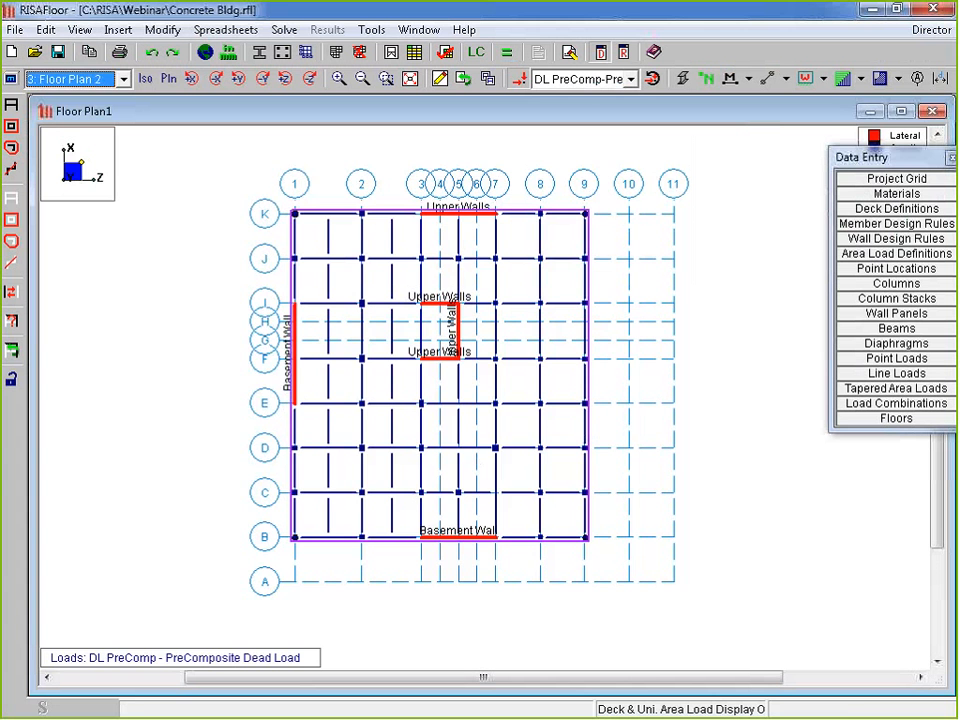
scroll(543, 448, "down", 2)
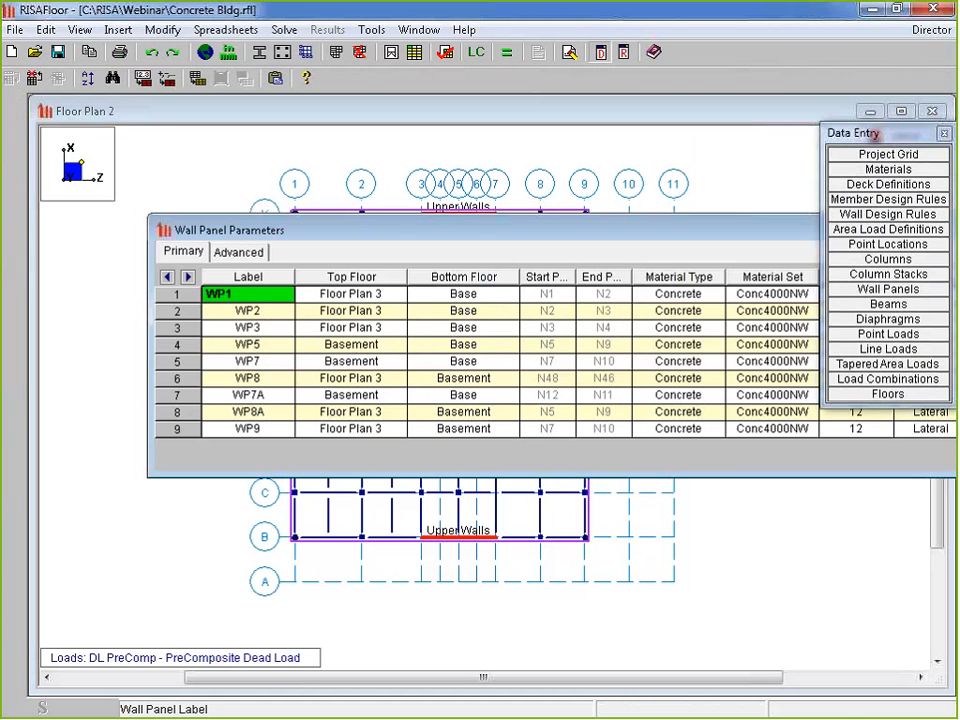
Review the thickness and material set values of walls WP1 to WP9 in the wall panel table
left_click_drag(500, 230, 403, 145)
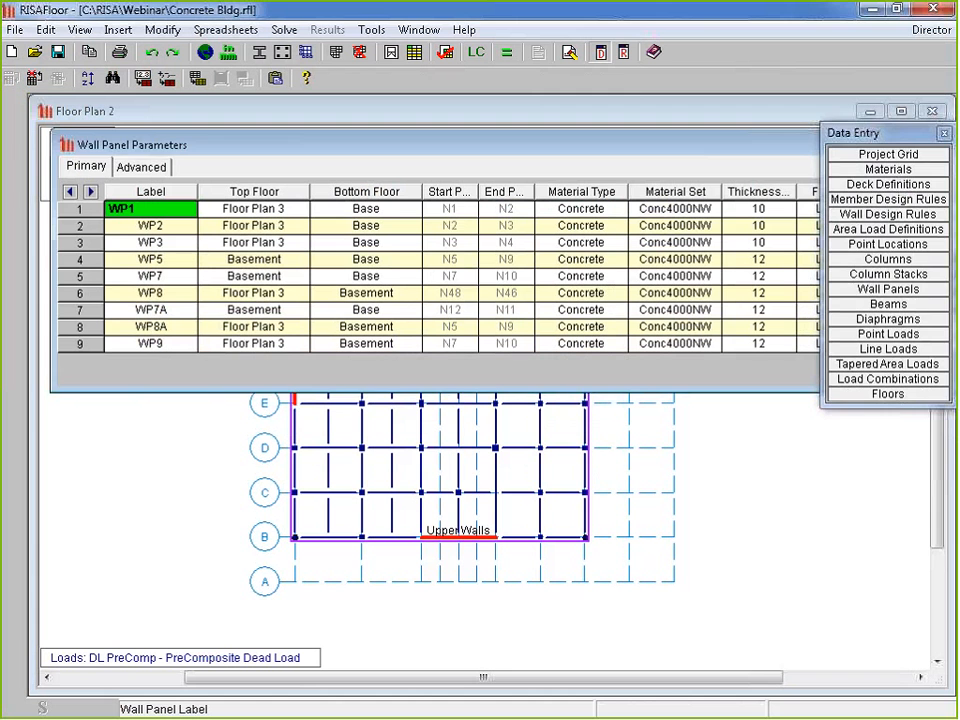
left_click_drag(870, 132, 810, 368)
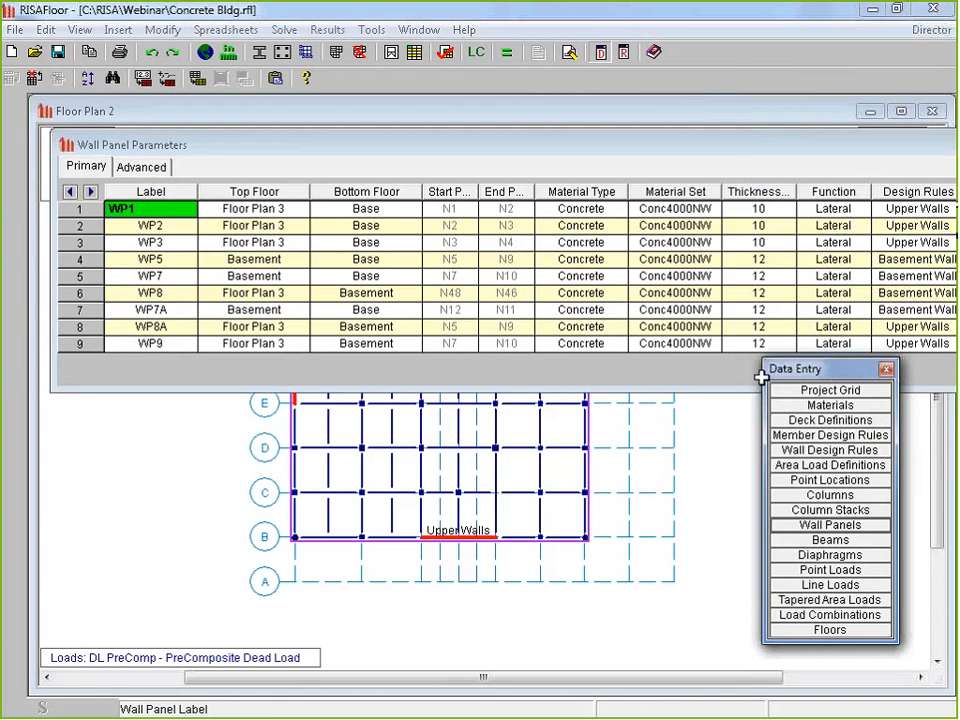
left_click_drag(760, 208, 762, 249)
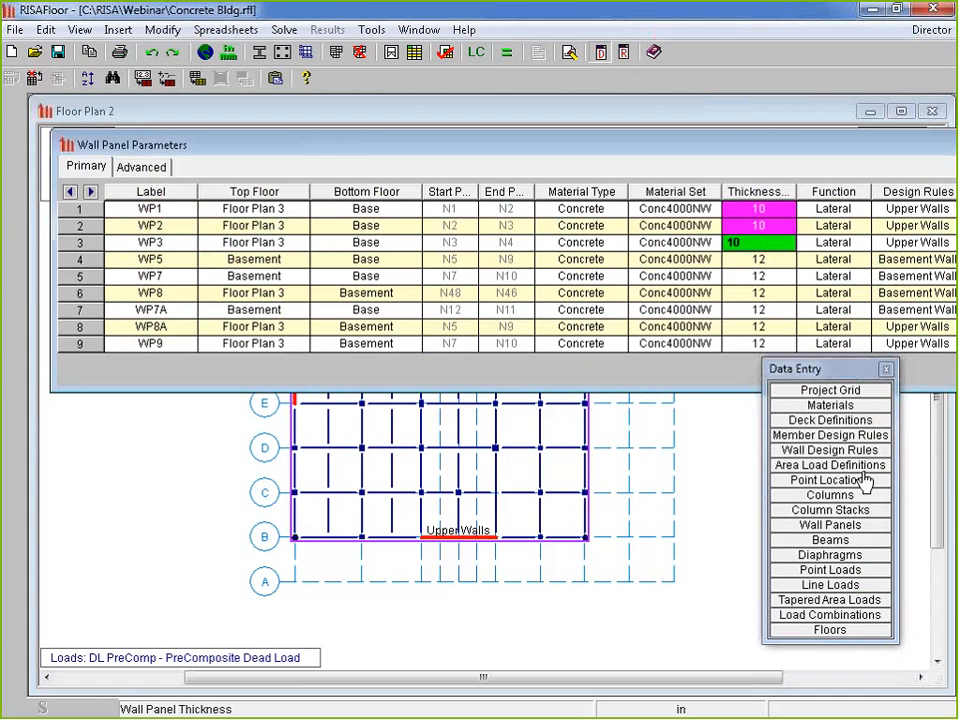
left_click(768, 261)
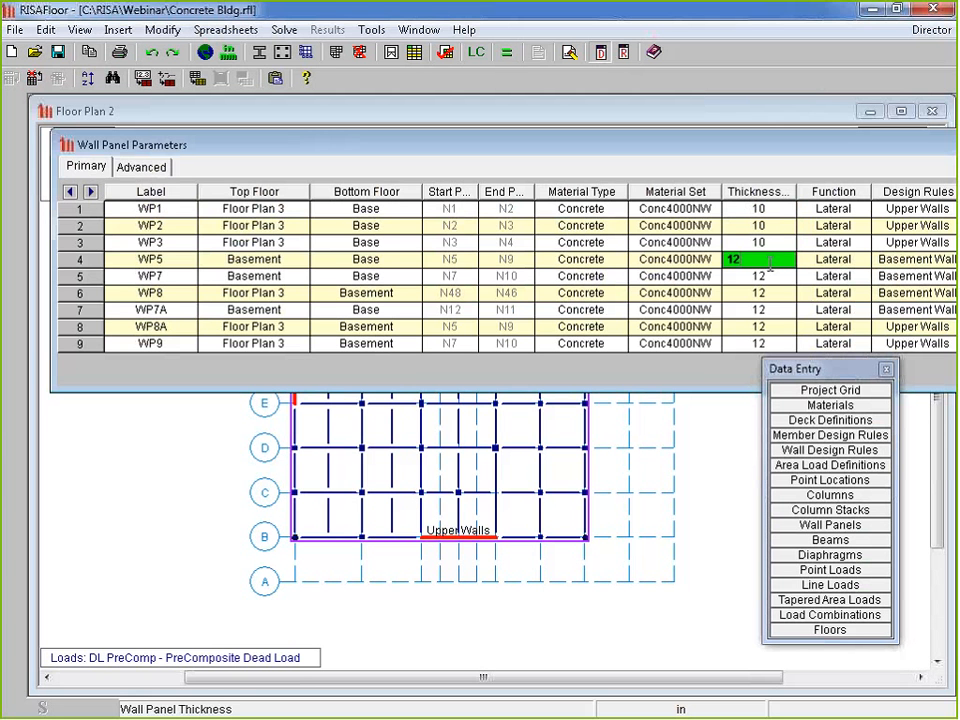
left_click_drag(768, 262, 762, 343)
left_click_drag(676, 208, 697, 361)
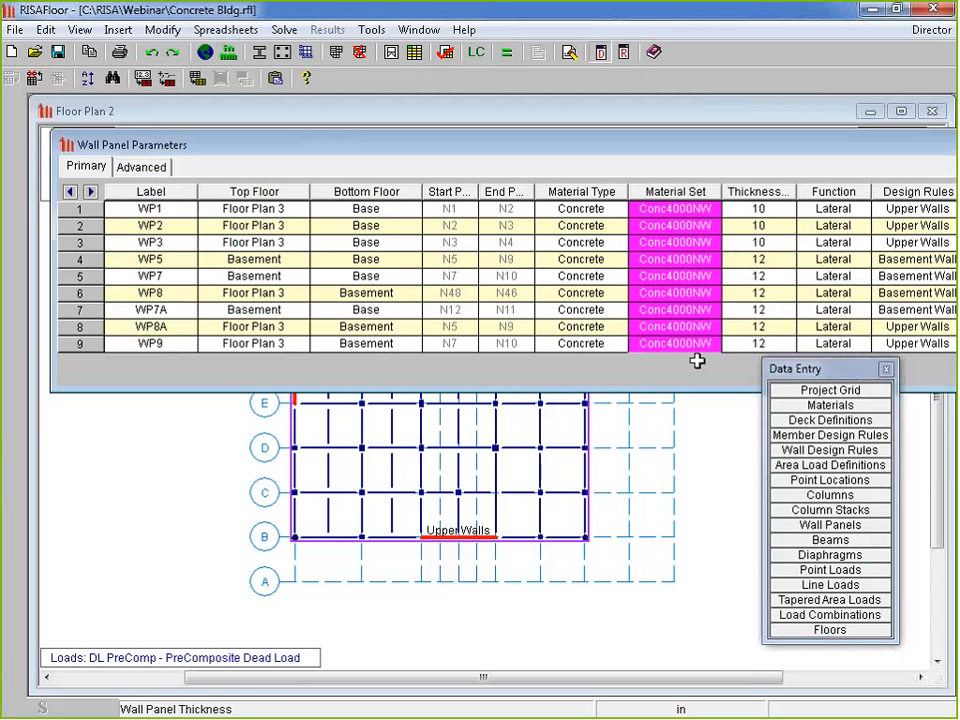
Check the Conc4000LW concrete material properties, then close the concrete and wall panel tables
left_click(858, 408)
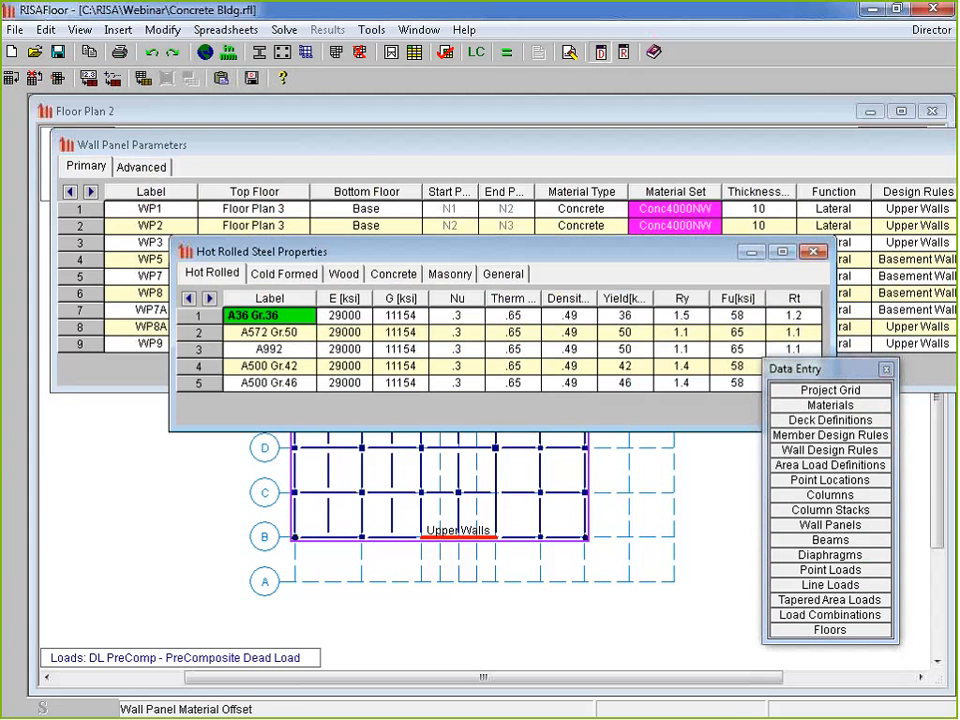
left_click(395, 275)
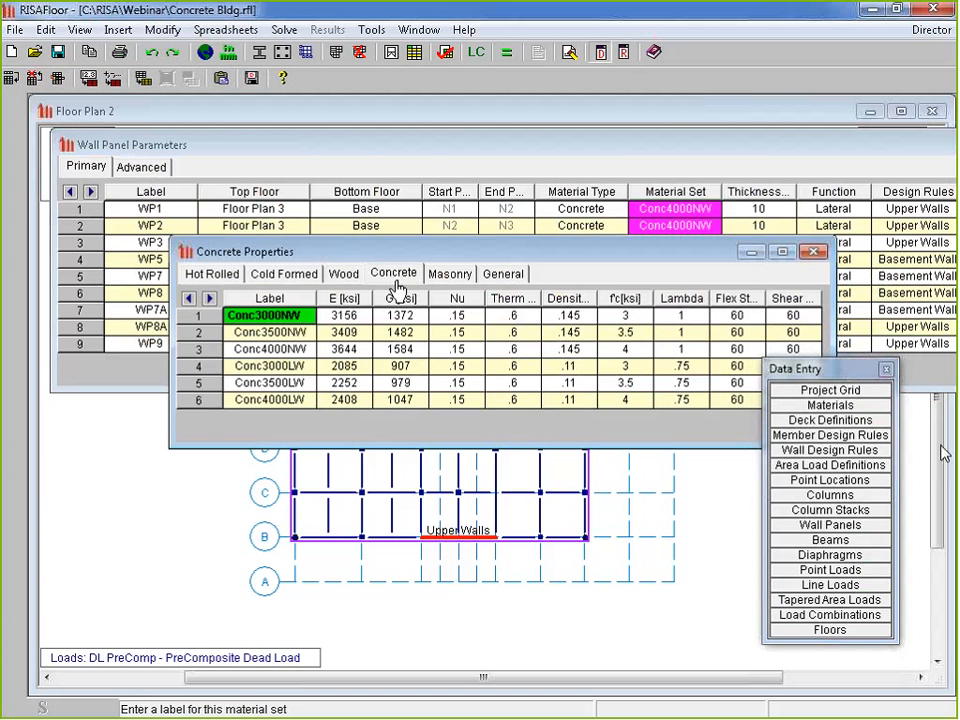
left_click(300, 399)
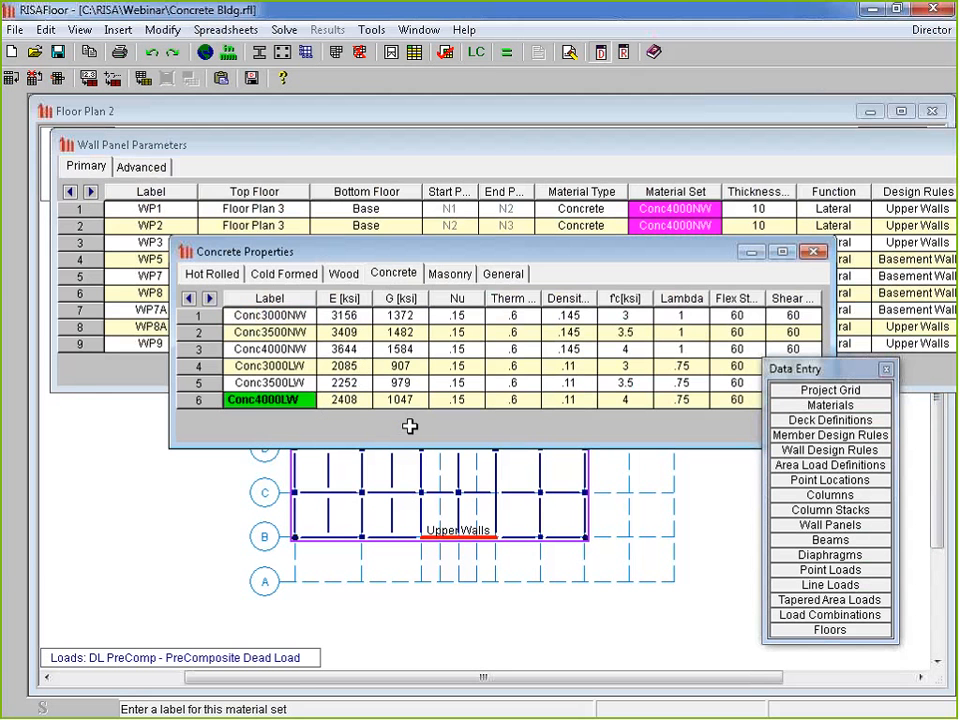
left_click_drag(287, 257, 177, 249)
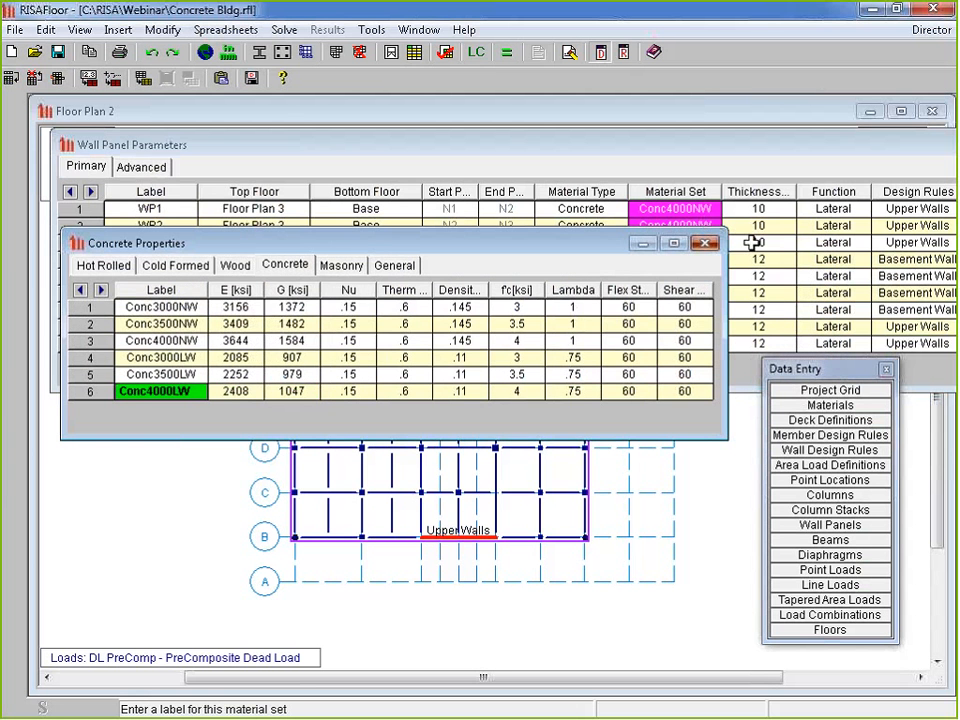
left_click(705, 243)
left_click_drag(845, 146, 742, 136)
left_click(947, 137)
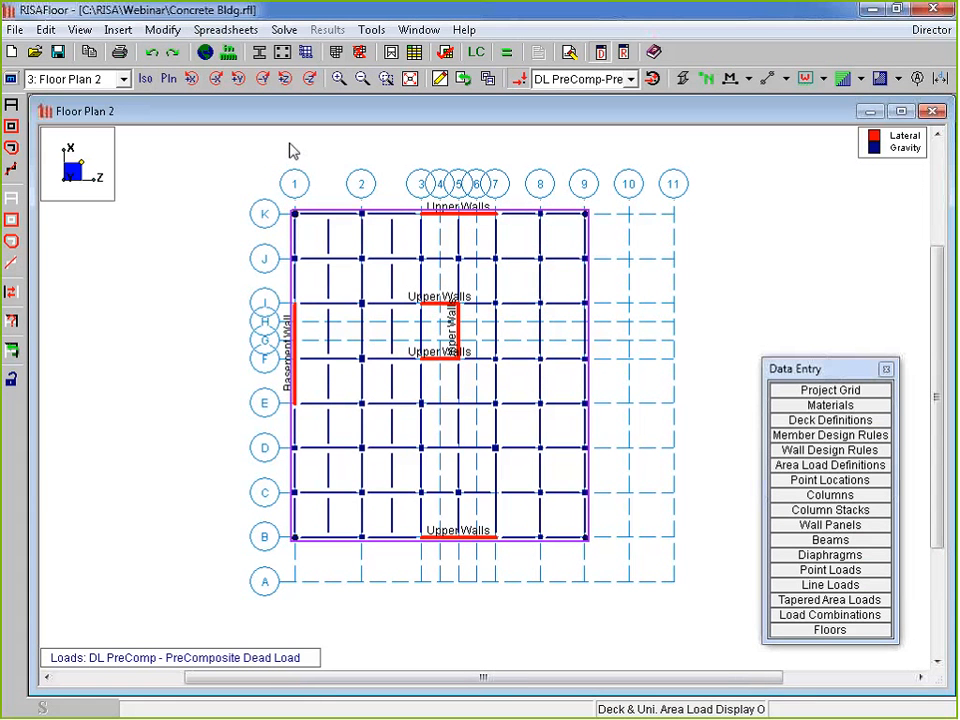
Solve the floor model and open basement wall WP8's detail report from the plan
left_click(509, 53)
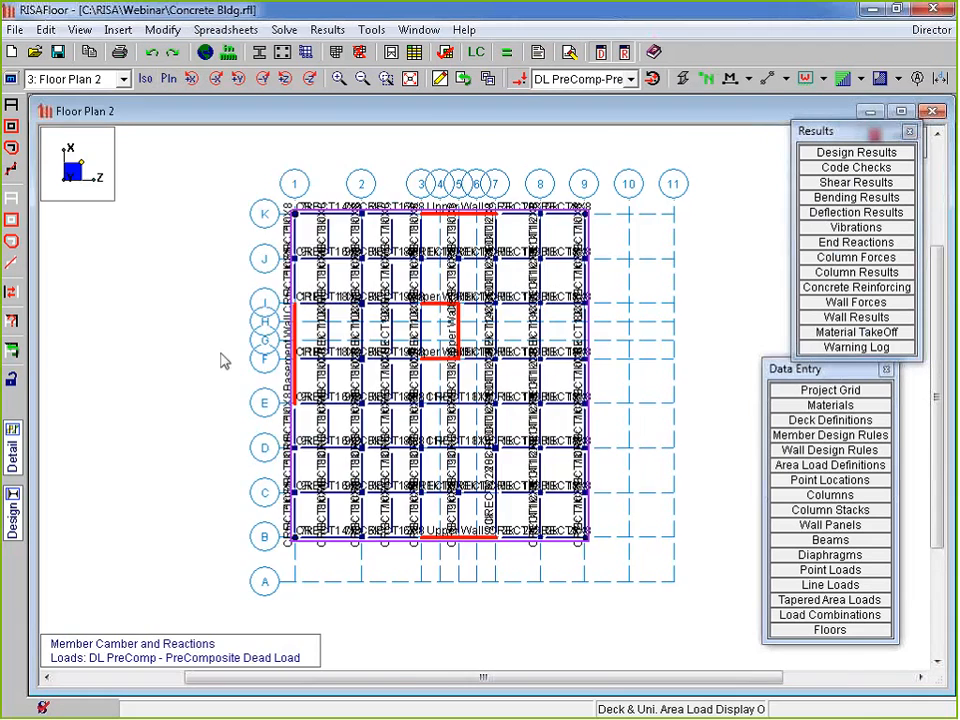
scroll(235, 355, "up", 5)
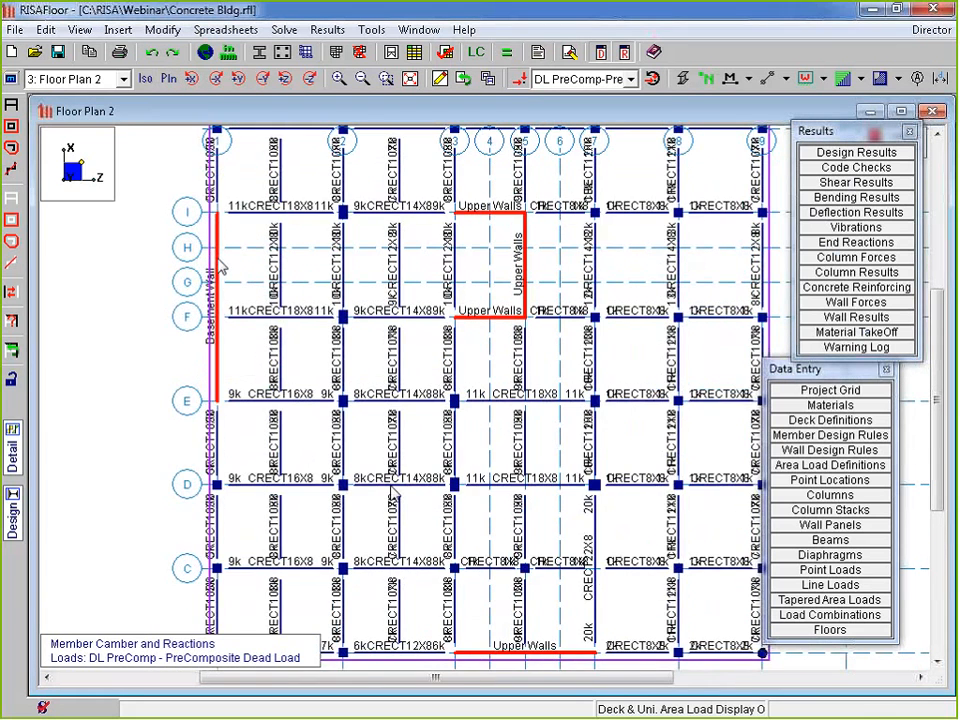
scroll(343, 435, "down", 1)
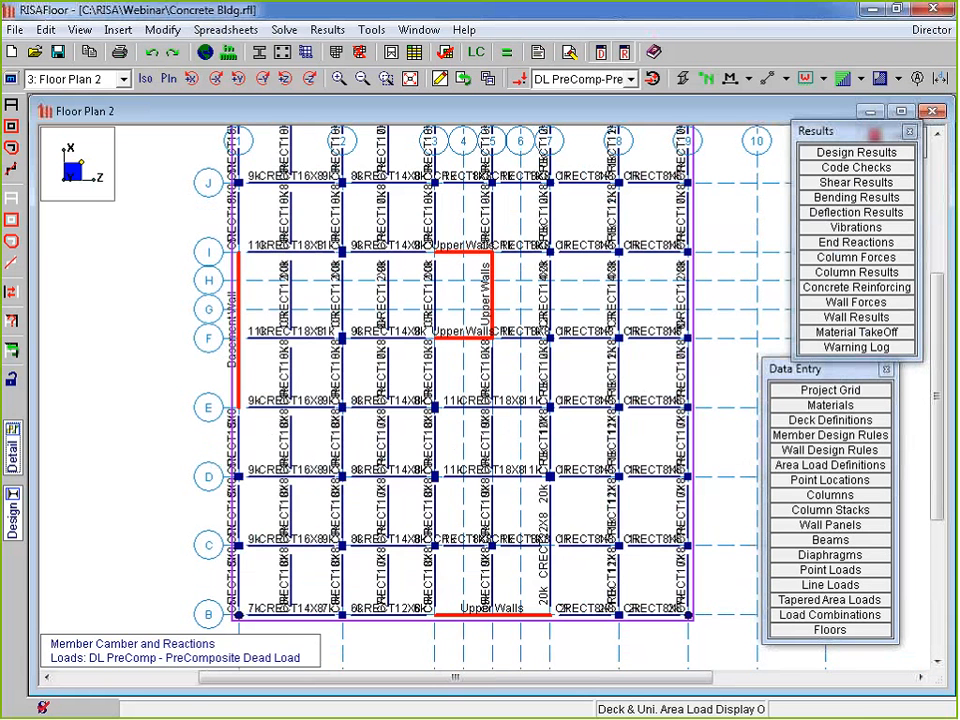
left_click(240, 392)
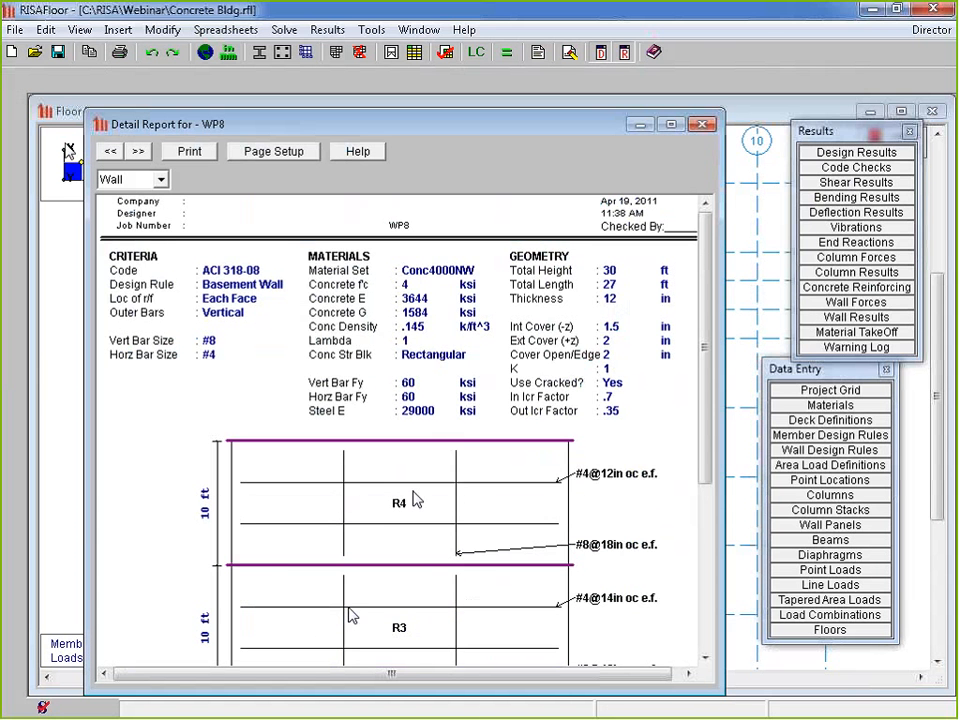
Review the region R2 report for WP8 (axial UC .034), then close the detail report
left_click_drag(706, 266, 712, 390)
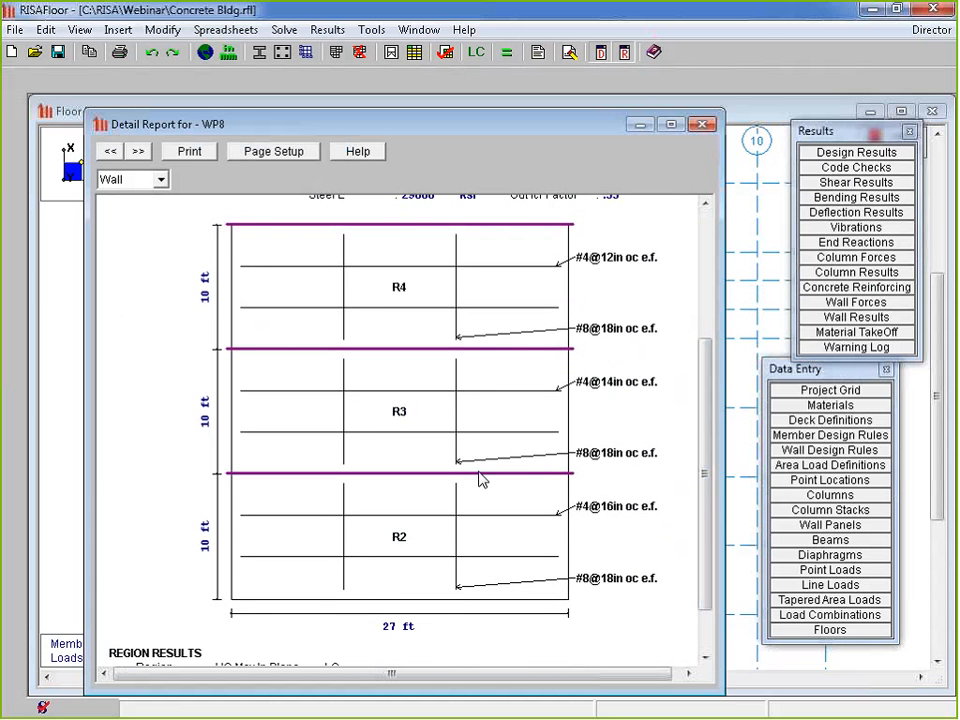
left_click_drag(707, 530, 703, 378)
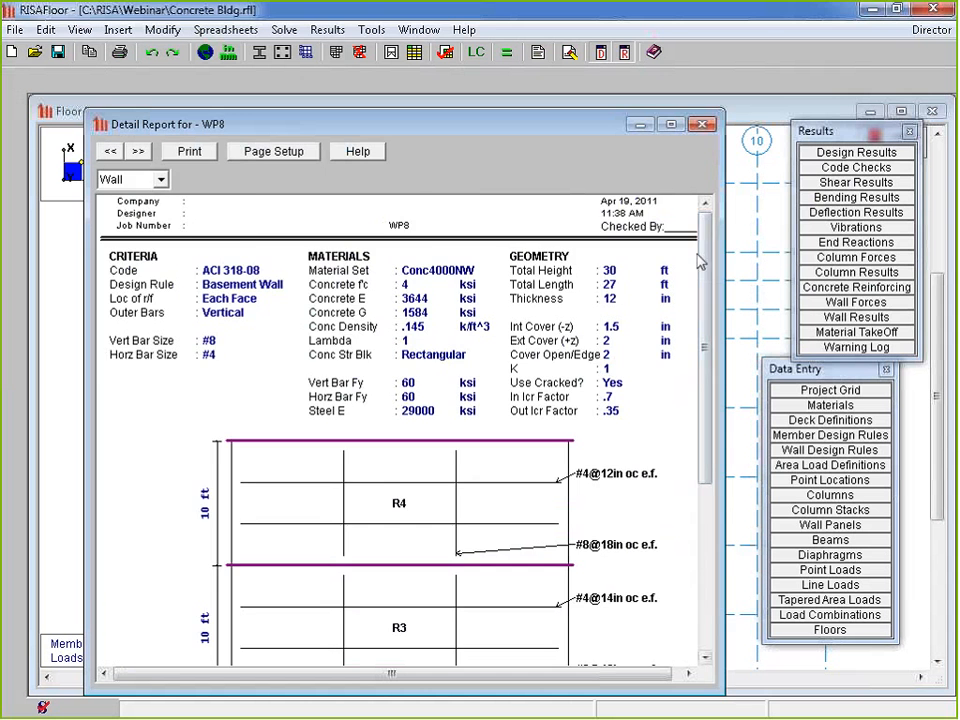
left_click_drag(706, 334, 735, 498)
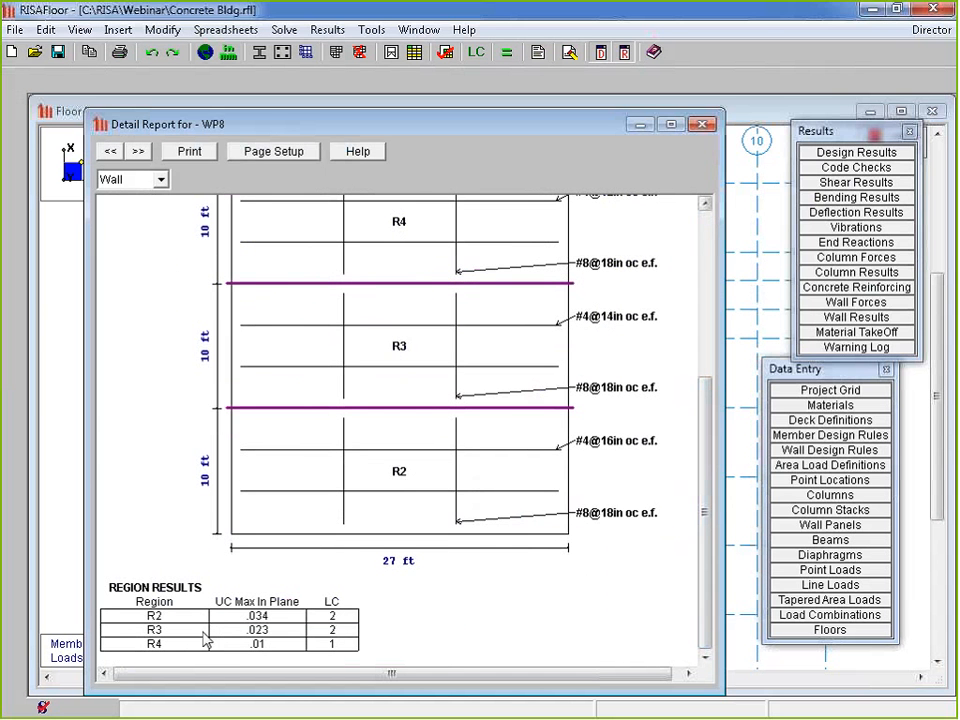
left_click(150, 179)
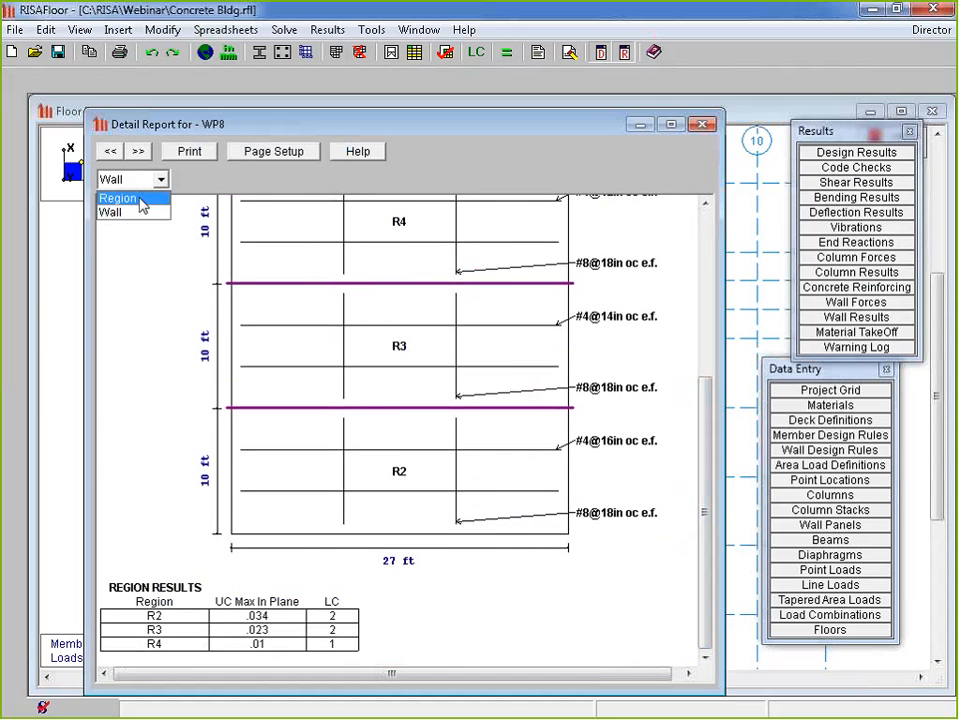
left_click(140, 197)
left_click_drag(240, 124, 240, 111)
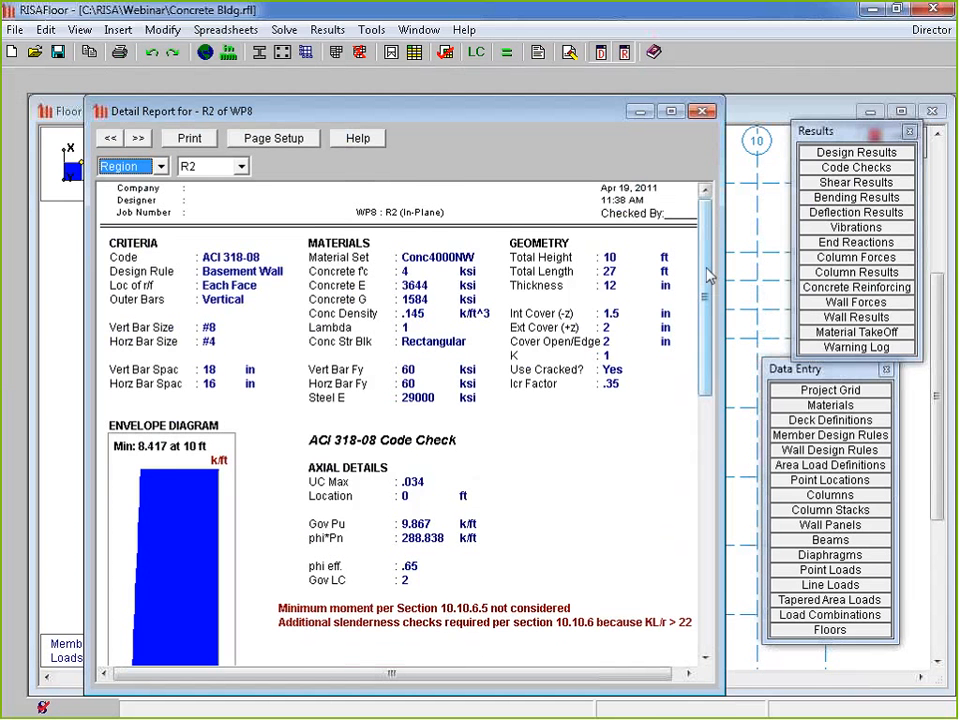
mouse_move(703, 280)
left_mouse_down()
mouse_move(703, 382)
mouse_move(701, 365)
mouse_move(730, 573)
left_mouse_up()
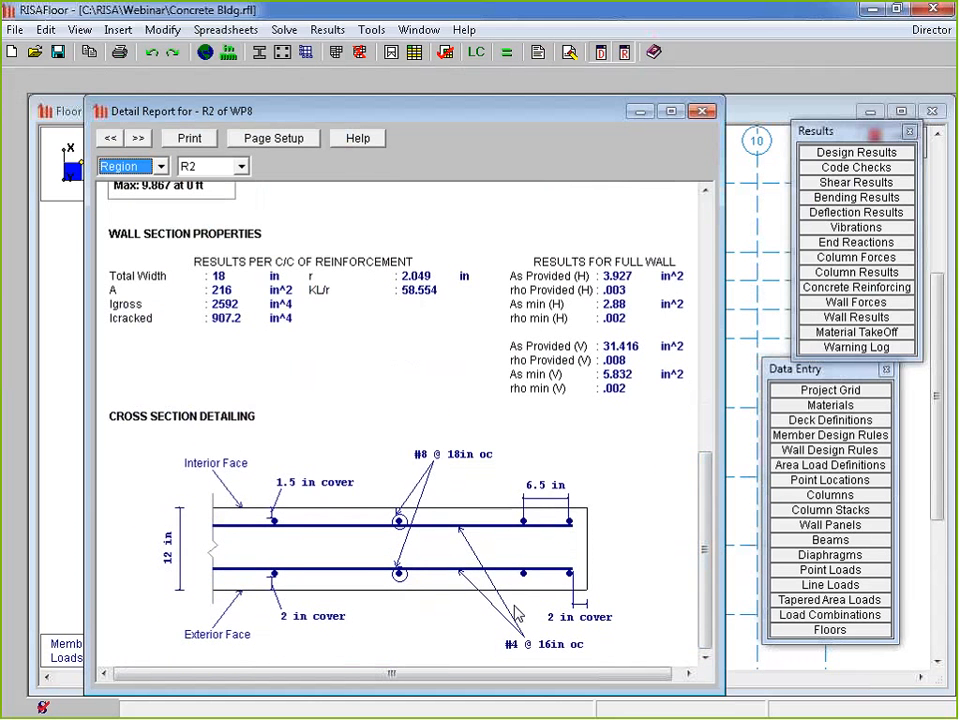
left_click(78, 500)
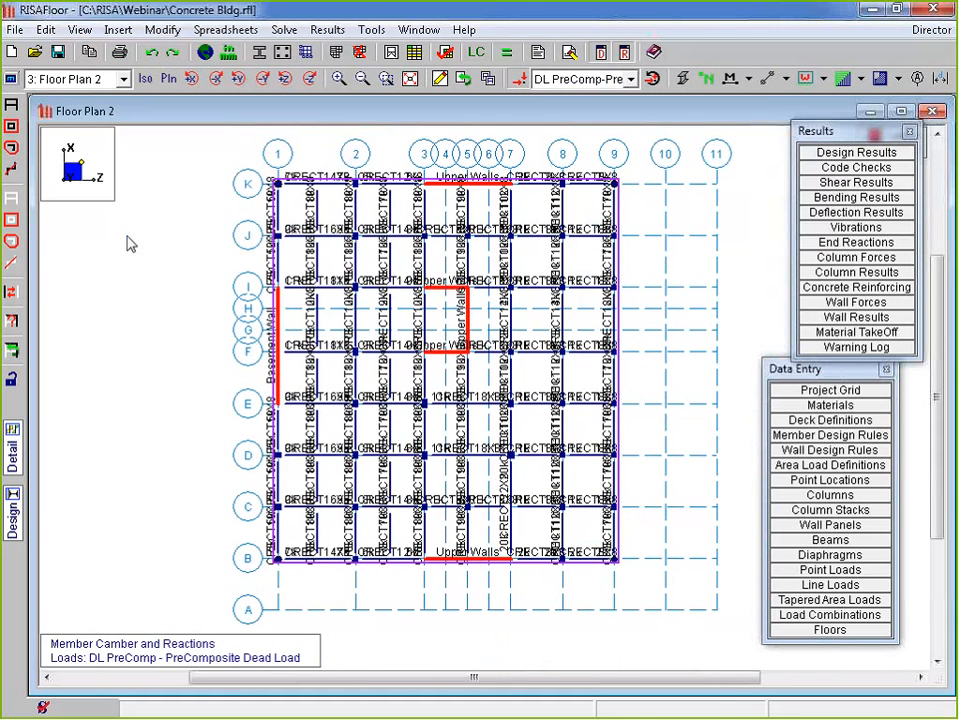
Go to the Basement floor and review wall WP7A's panel reinforcing
left_click(70, 79)
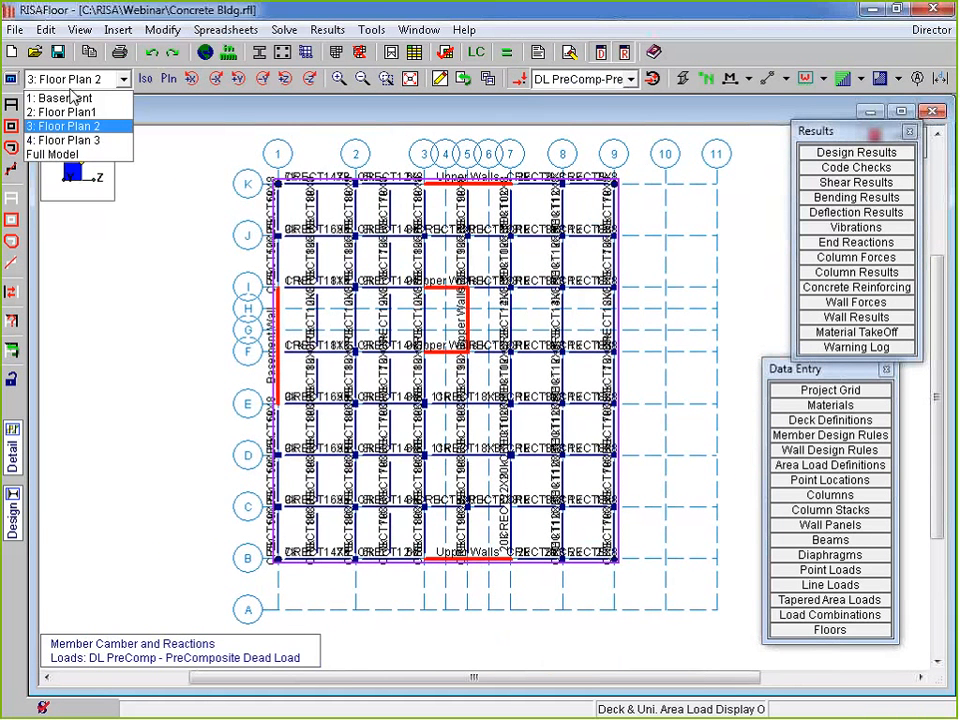
left_click(82, 112)
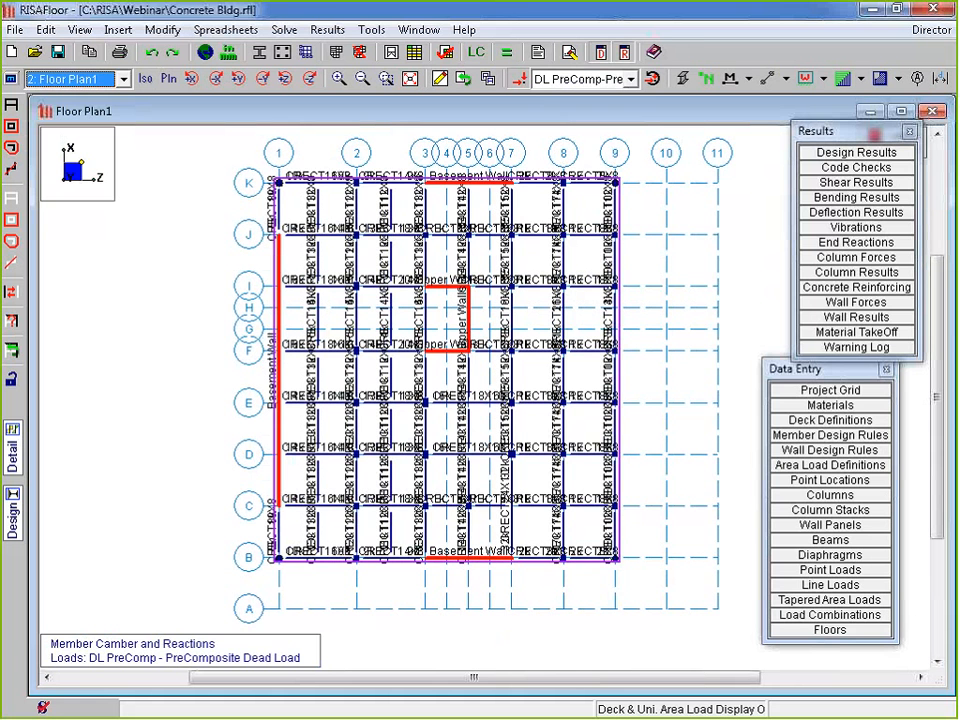
key("Up")
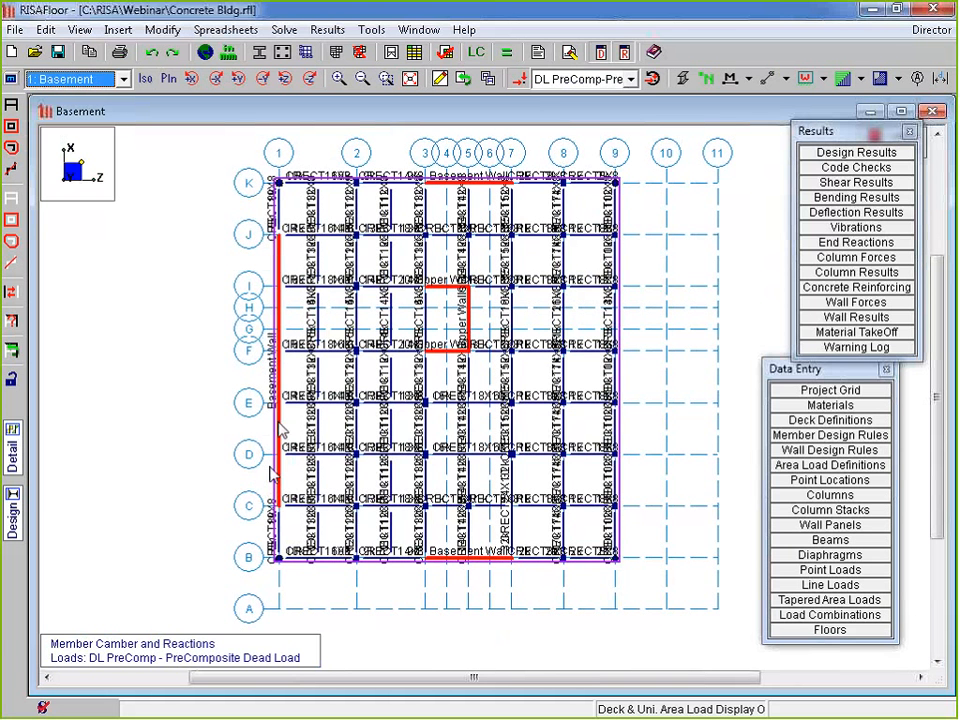
double_click(277, 328)
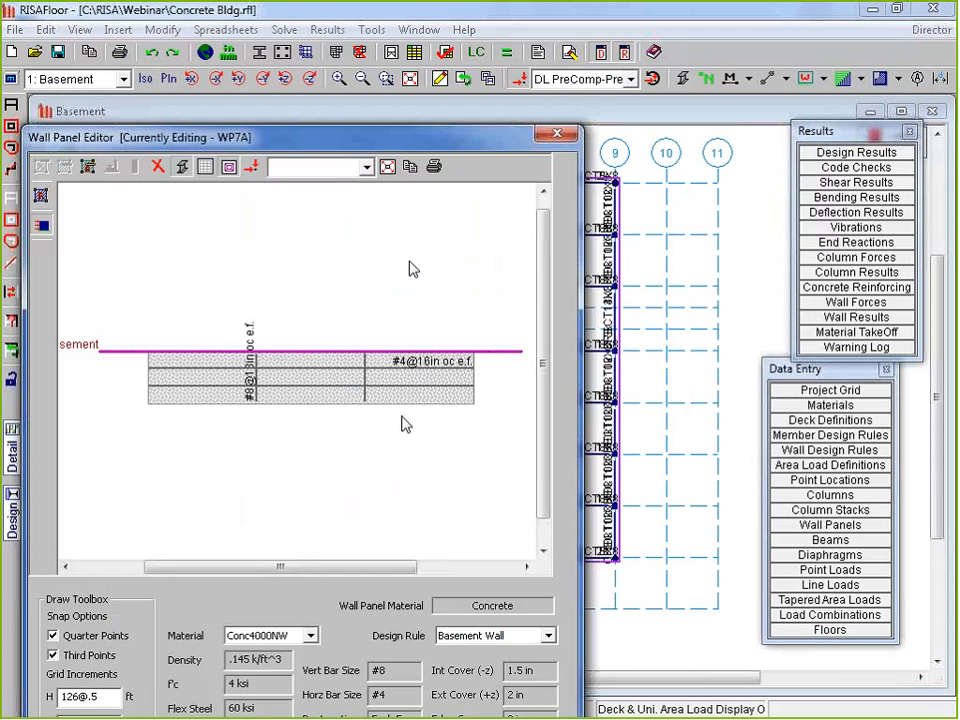
scroll(403, 422, "down", 1)
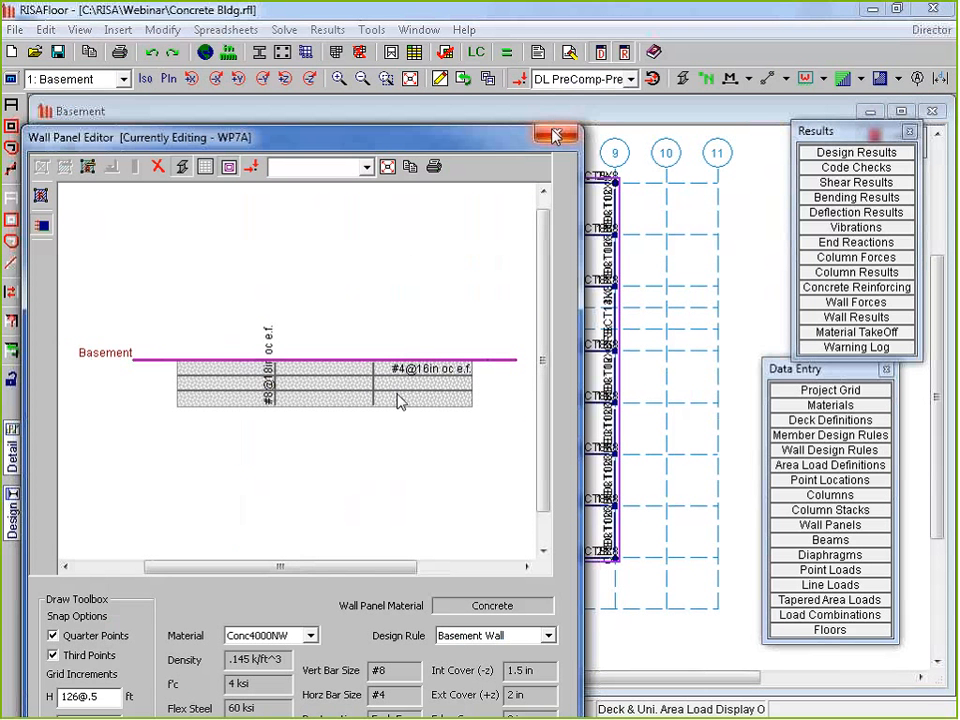
On Floor Plan1, review and close the panel details of walls WP8 and WP9
left_click(70, 80)
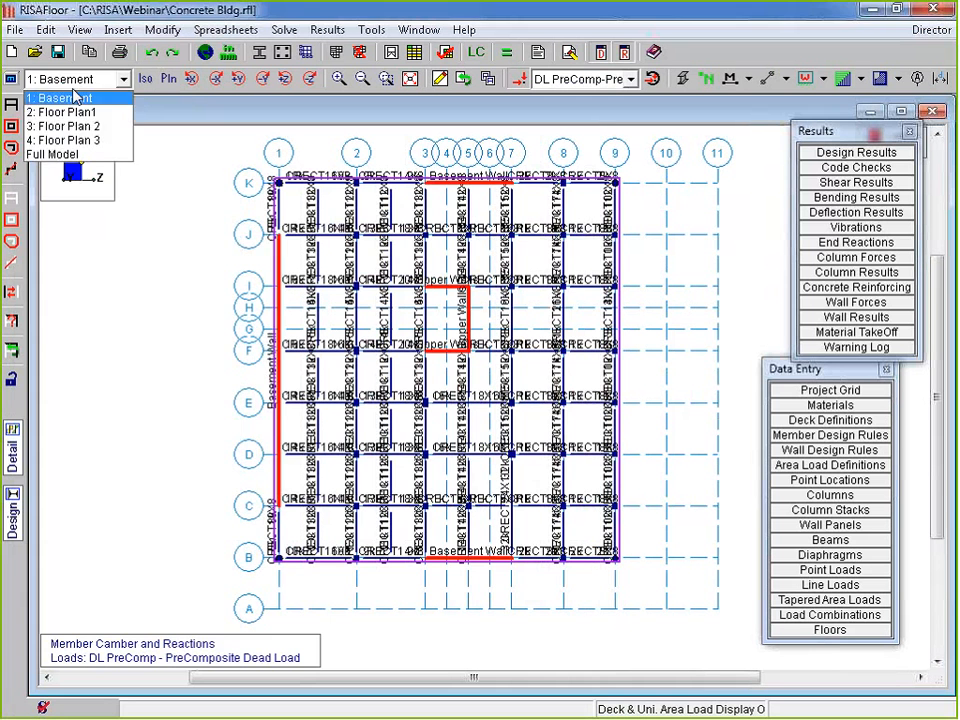
left_click(70, 109)
double_click(279, 316)
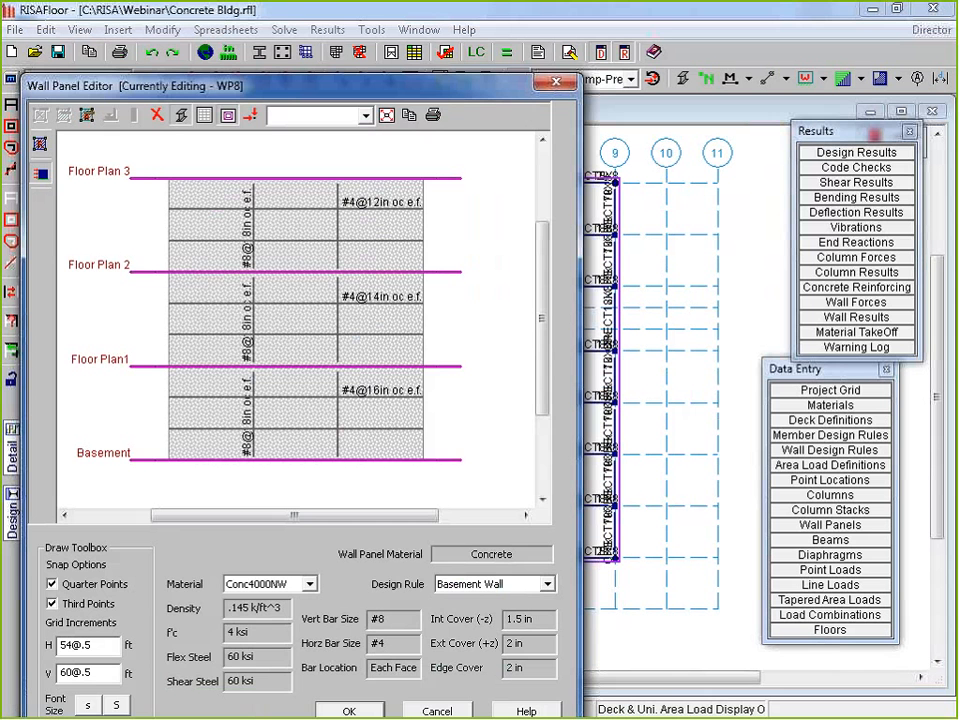
left_click(437, 710)
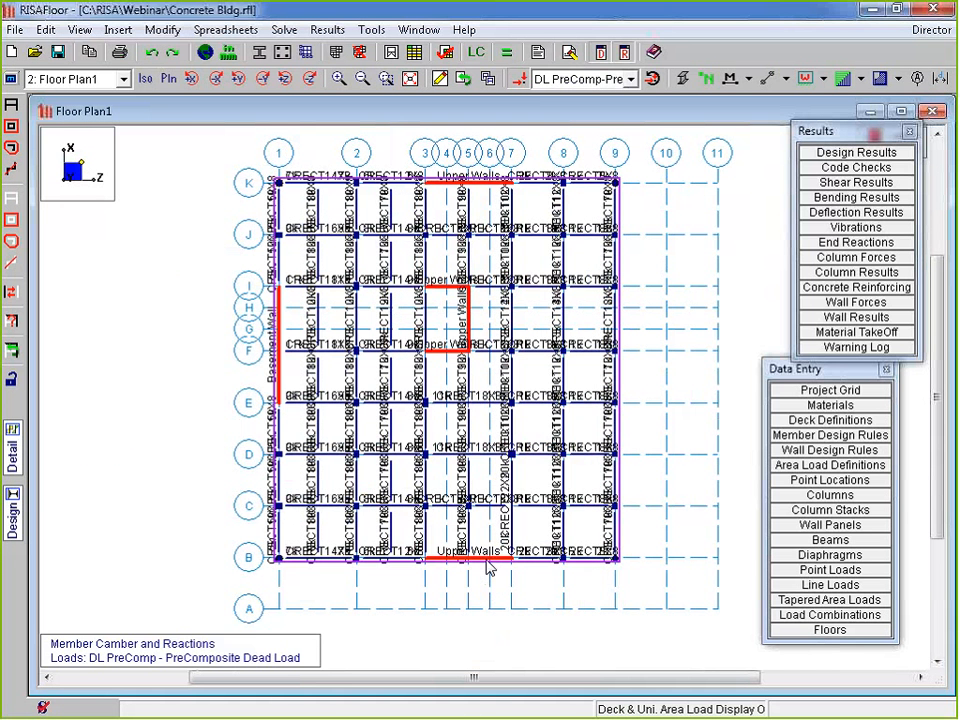
double_click(497, 558)
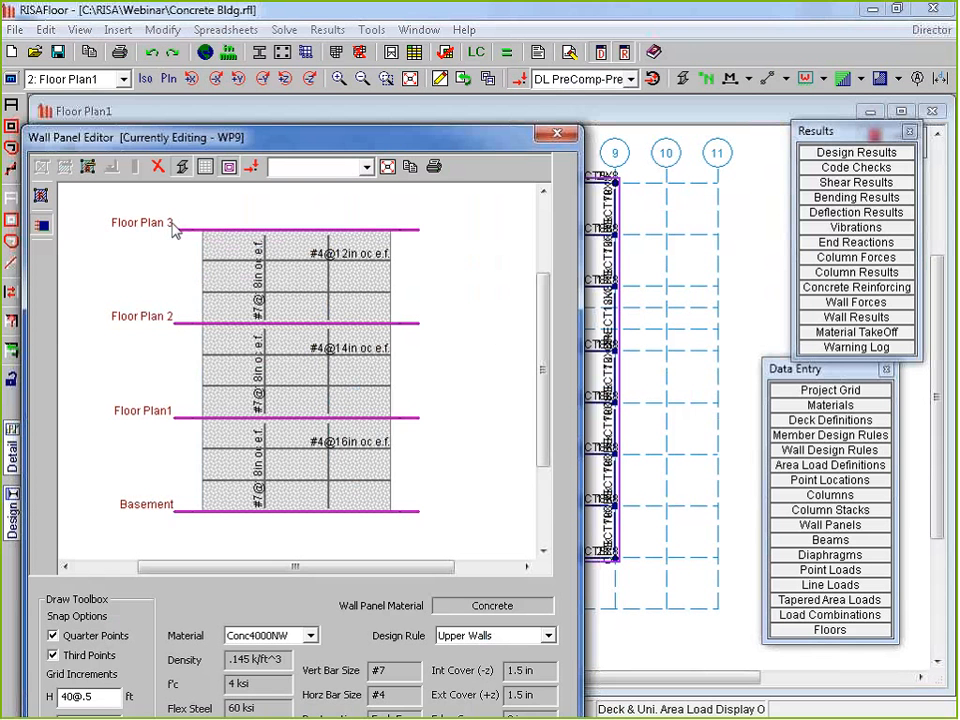
left_click(557, 134)
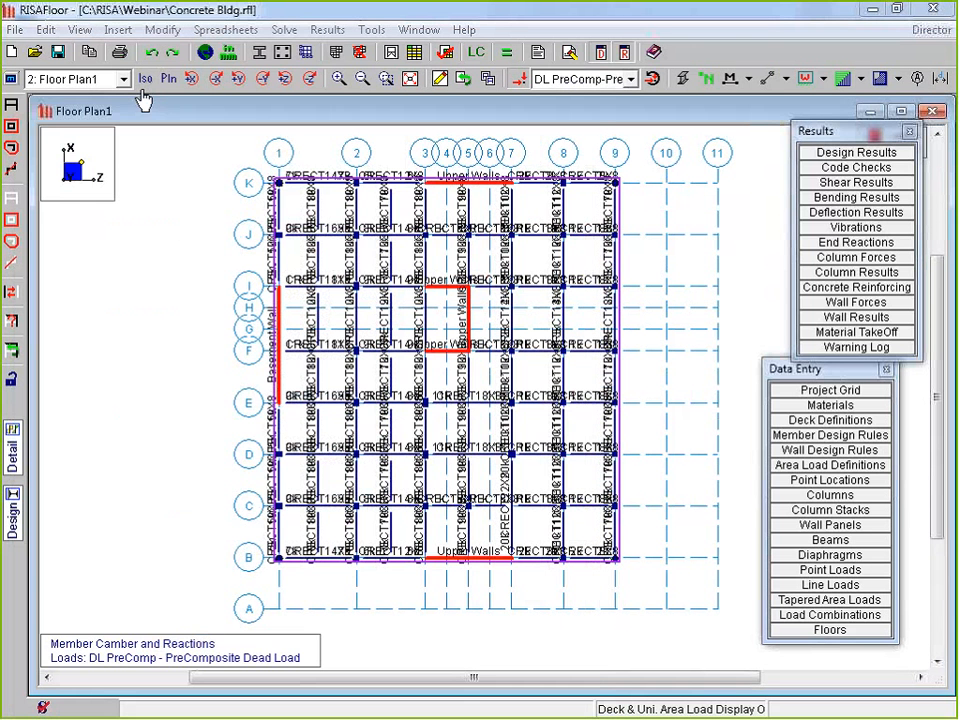
Back on the Basement, review wall WP7's #8@18in vertical and #4@16in horizontal bars
left_click(124, 79)
left_click(83, 98)
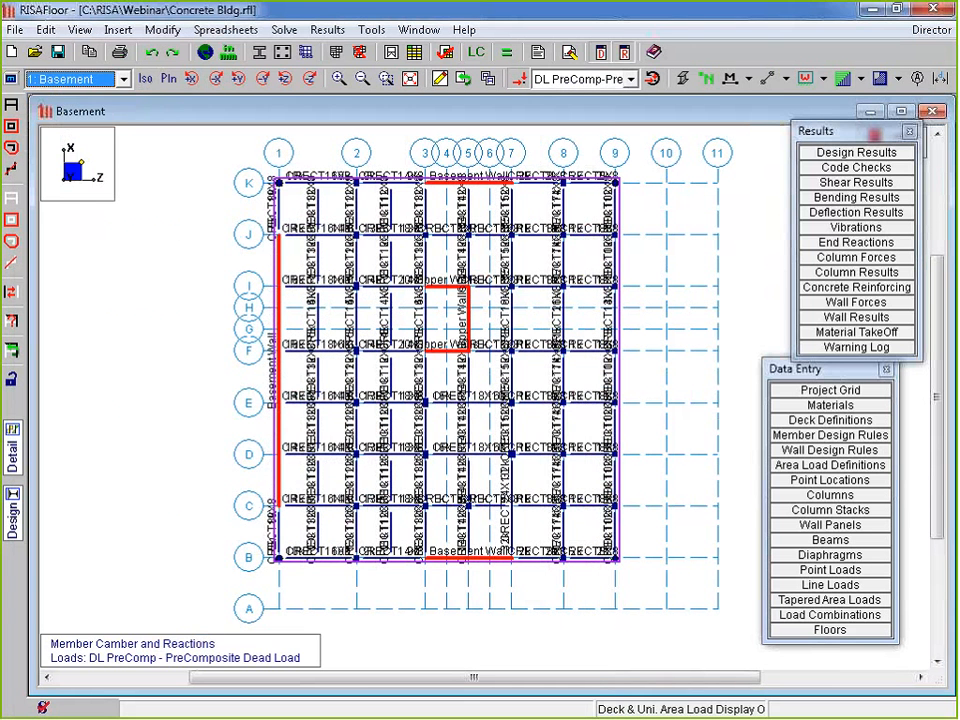
double_click(493, 553)
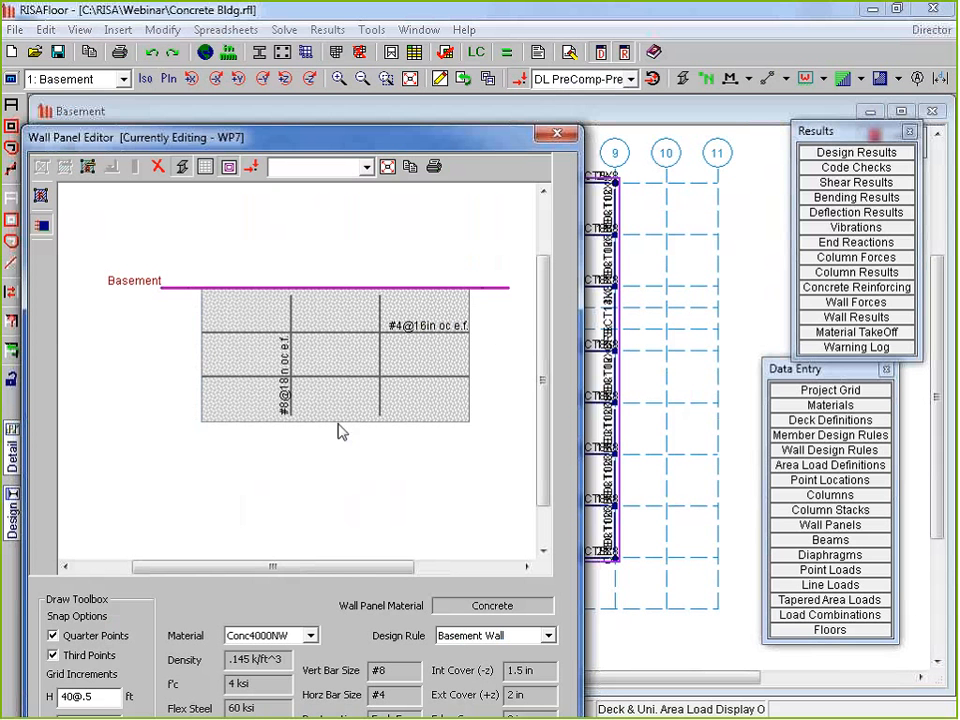
scroll(386, 459, "down", 1)
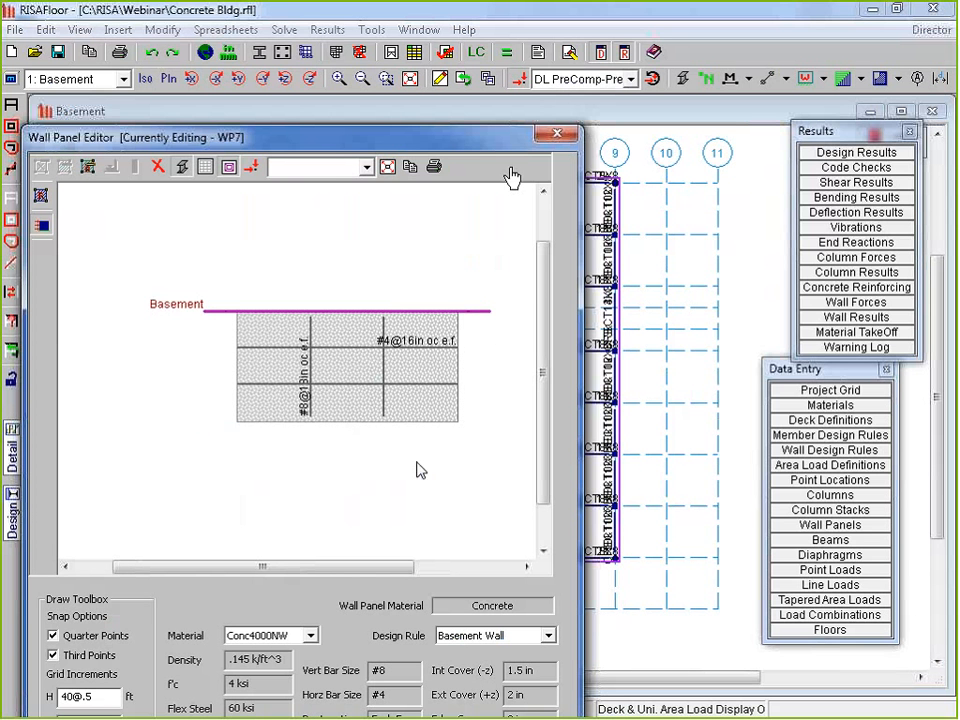
left_click(551, 134)
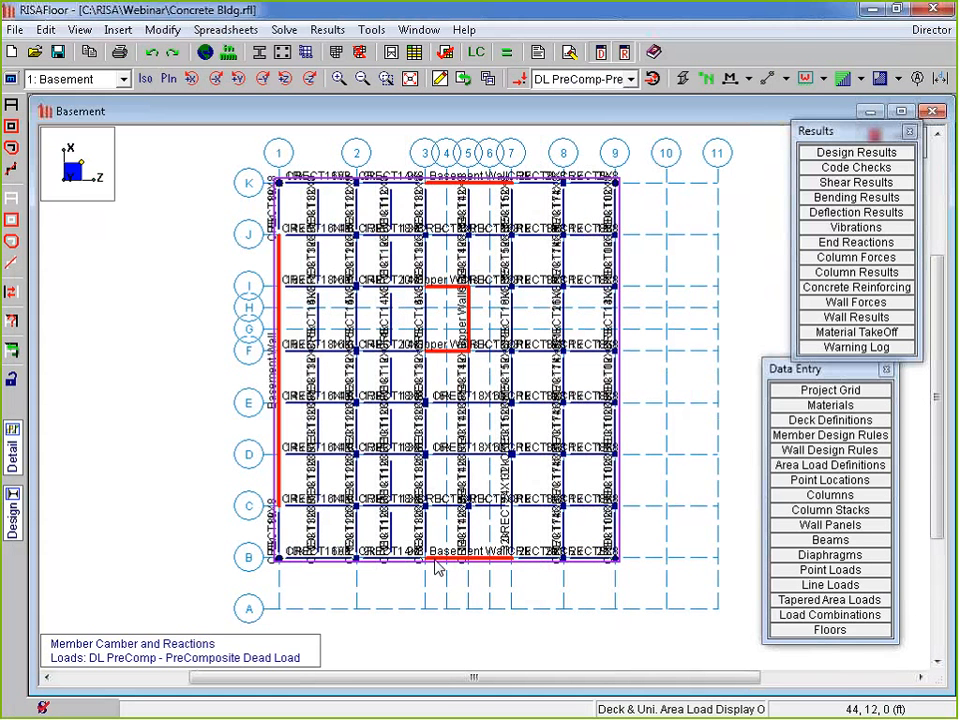
left_click(75, 79)
Display the full Concrete Bldg model in 3D and orbit it to view several sides
left_click(60, 154)
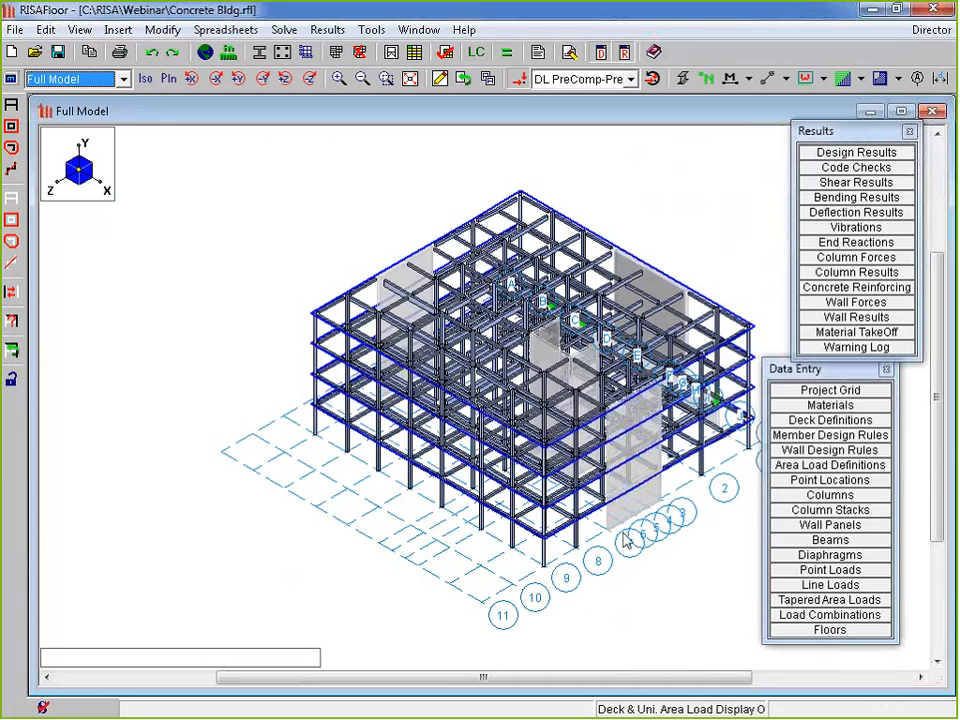
middle_click_drag(623, 533, 417, 528, "ctrl")
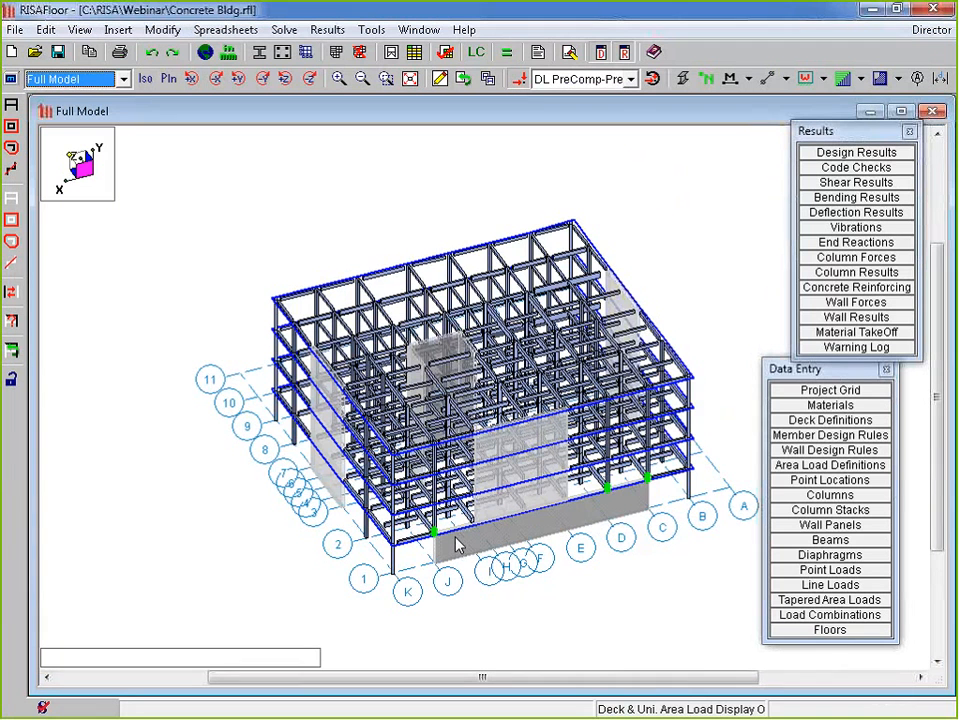
middle_click_drag(628, 527, 475, 542, "ctrl")
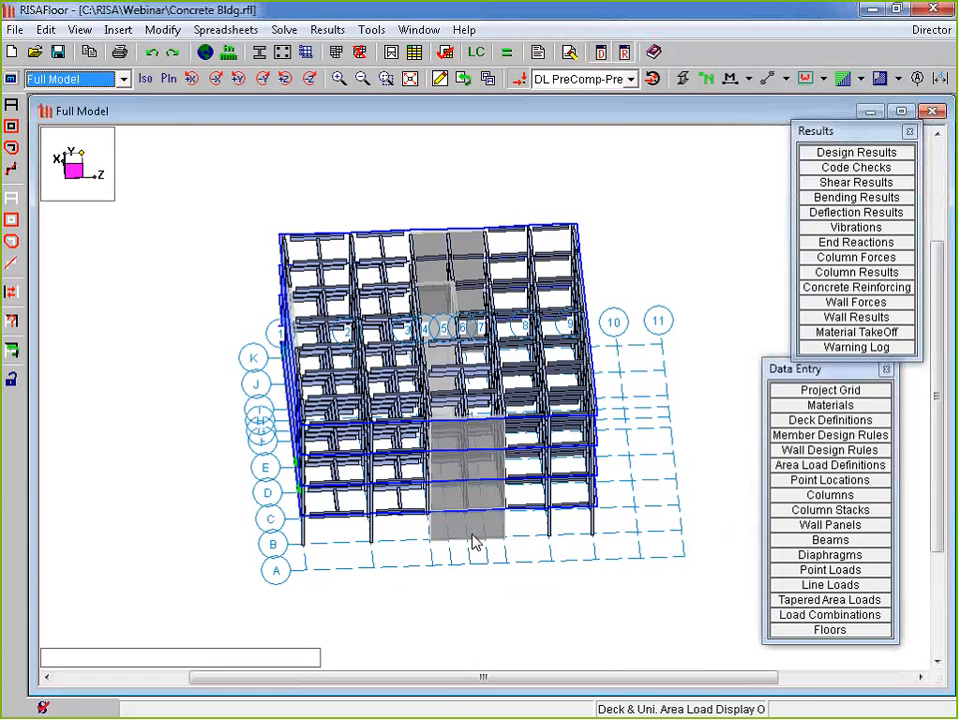
left_click(476, 542)
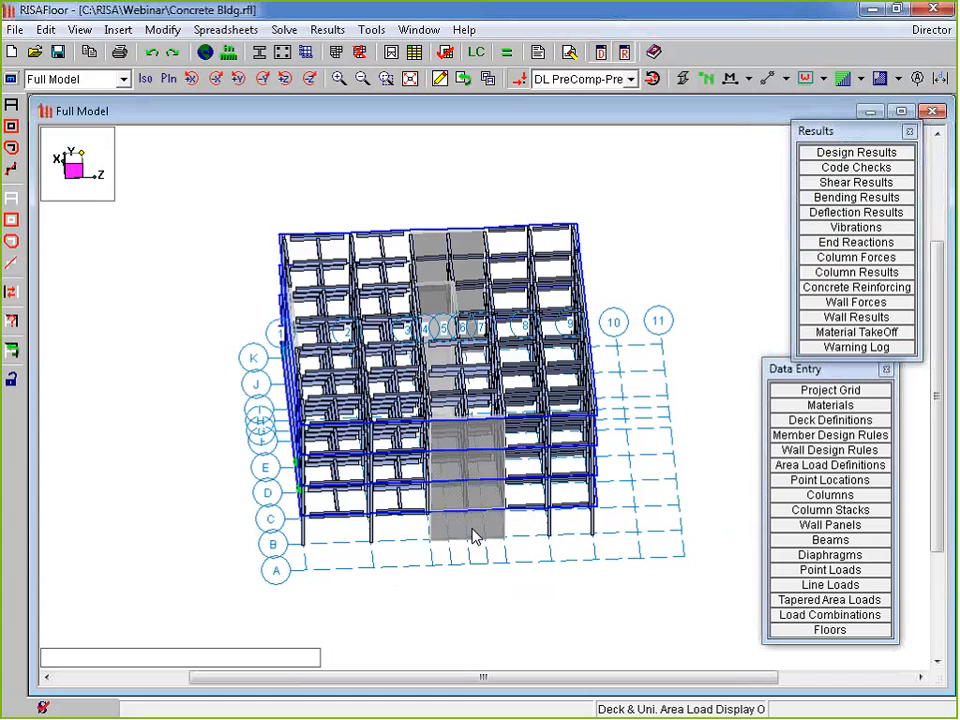
middle_click_drag(474, 538, 712, 412, "ctrl")
middle_click_drag(291, 353, 199, 354)
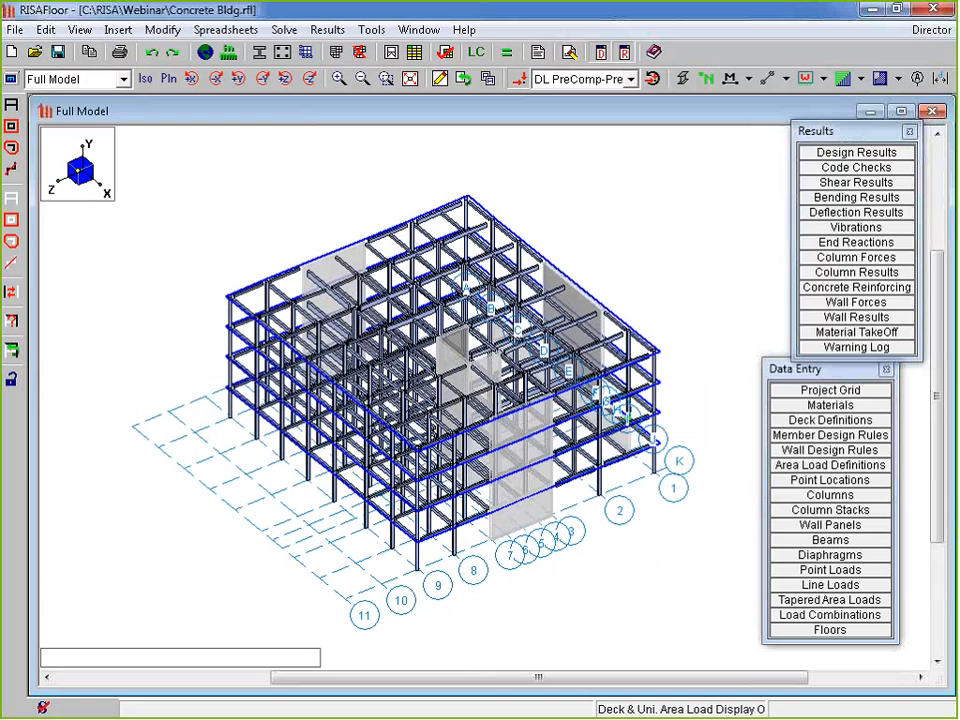
left_click_drag(835, 130, 826, 129)
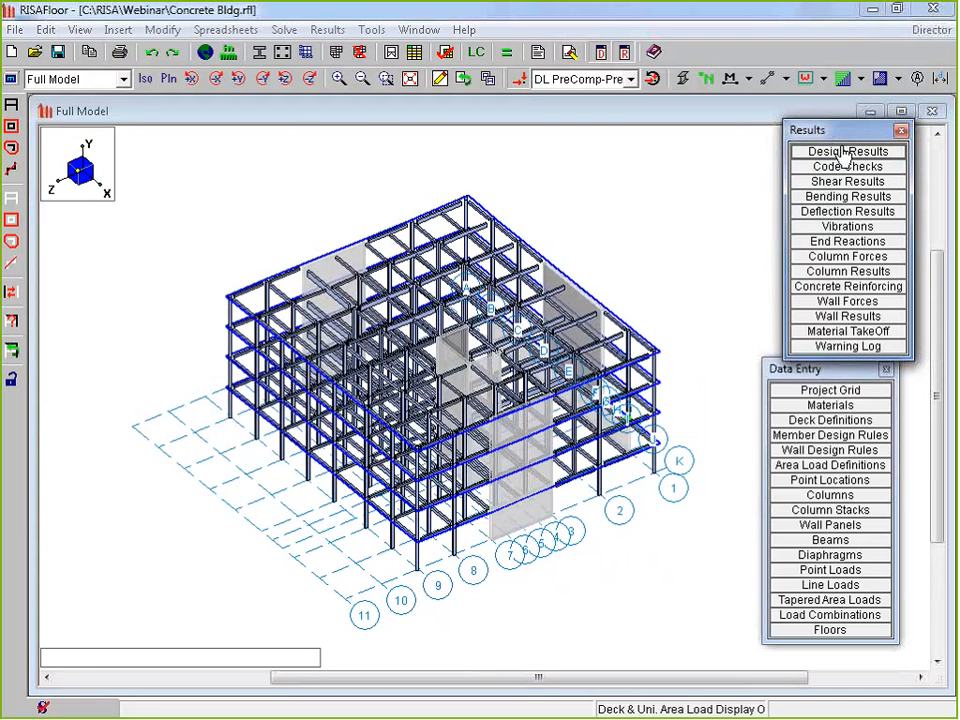
Review the Dead & Other wall forces, including max base reactions and WP1's governing combination
left_click(876, 302)
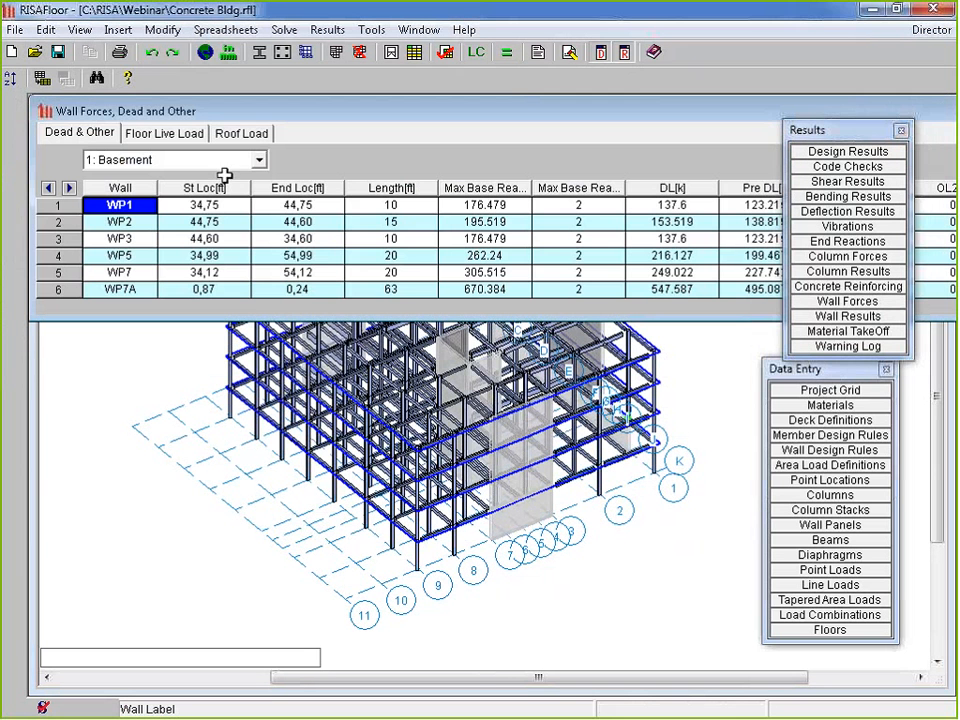
left_click_drag(532, 188, 570, 188)
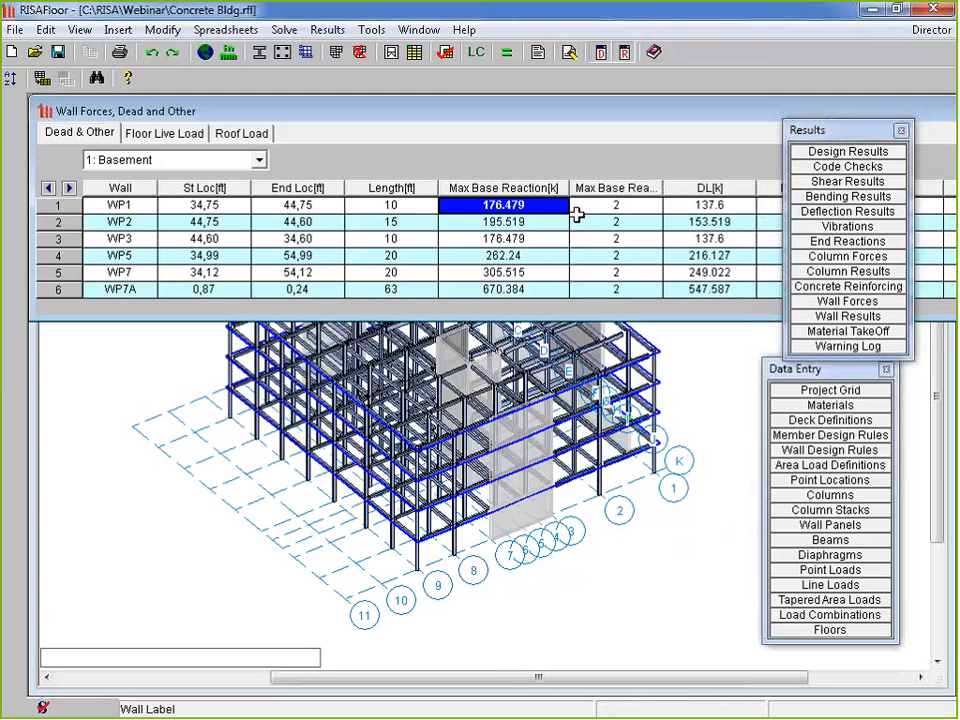
left_click(531, 189)
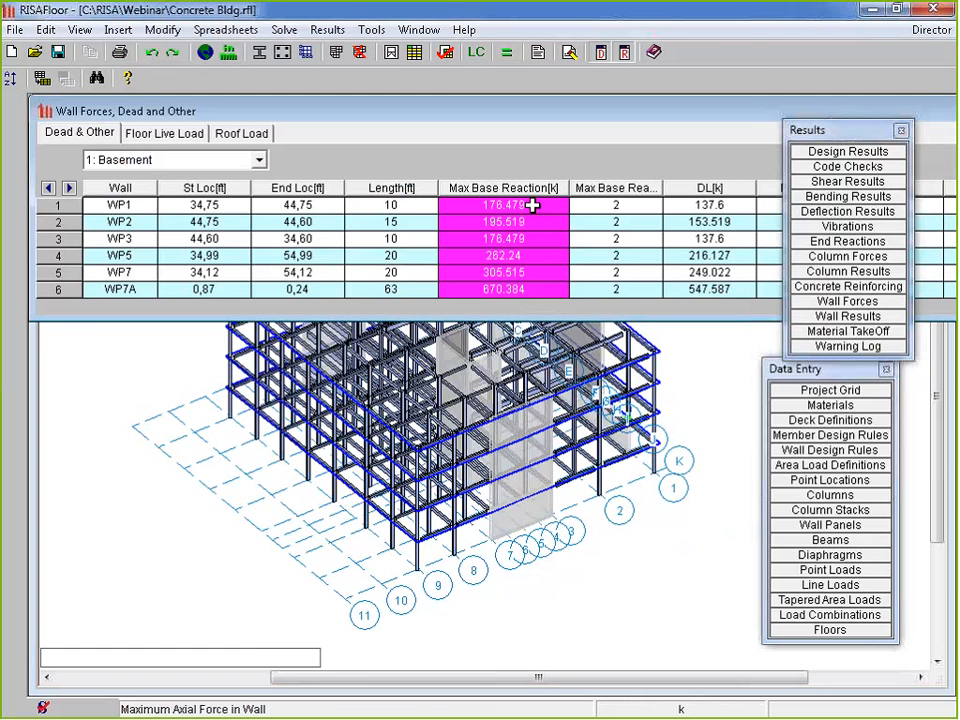
left_click(615, 204)
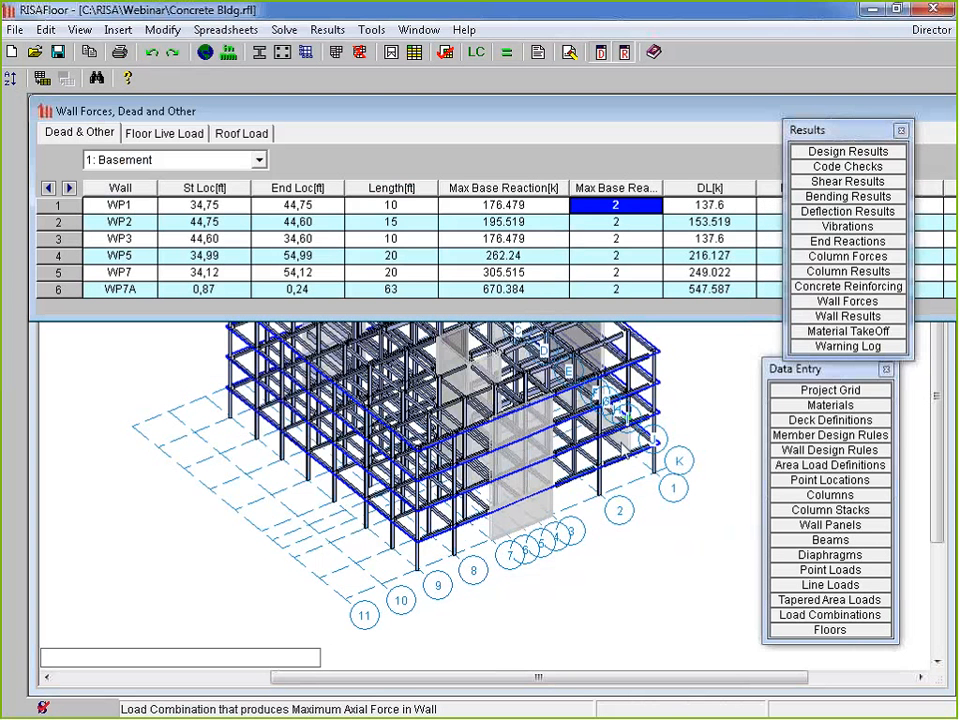
left_click_drag(810, 129, 803, 352)
left_click(710, 204)
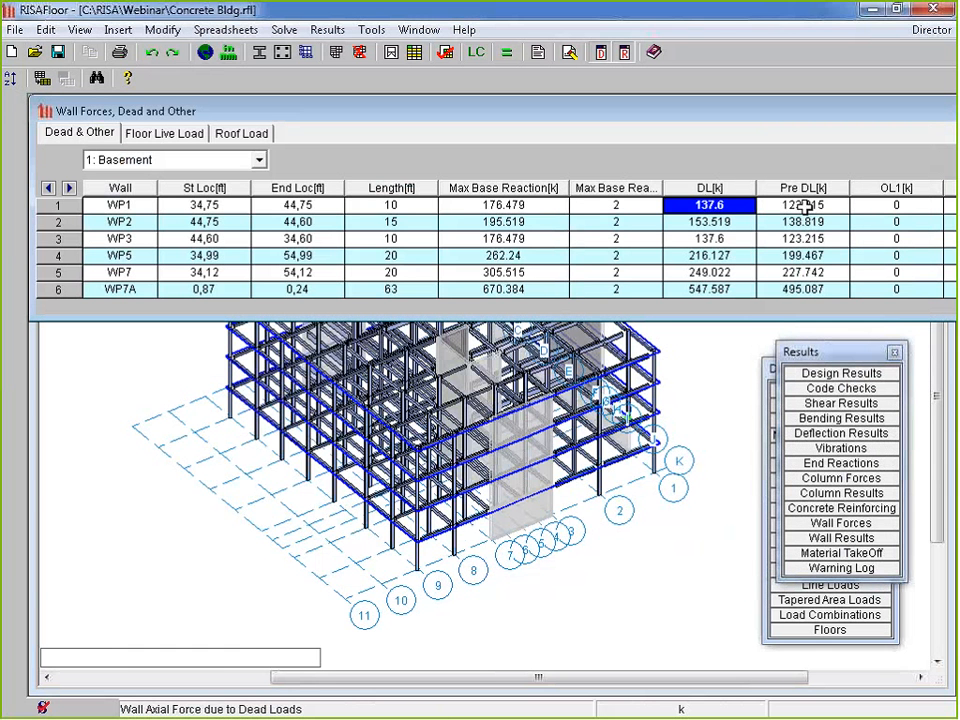
Check the floor live load wall forces, then bring up the concrete beam bending reinforcement results
left_click(160, 134)
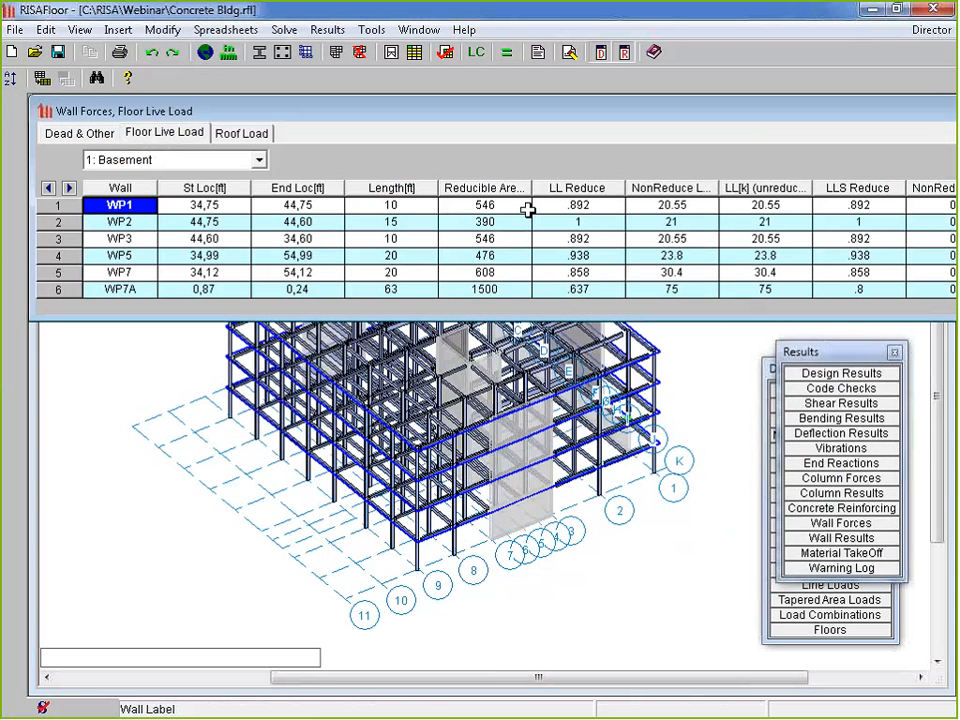
left_click(545, 205)
left_click_drag(671, 205, 674, 292)
left_click_drag(762, 207, 765, 289)
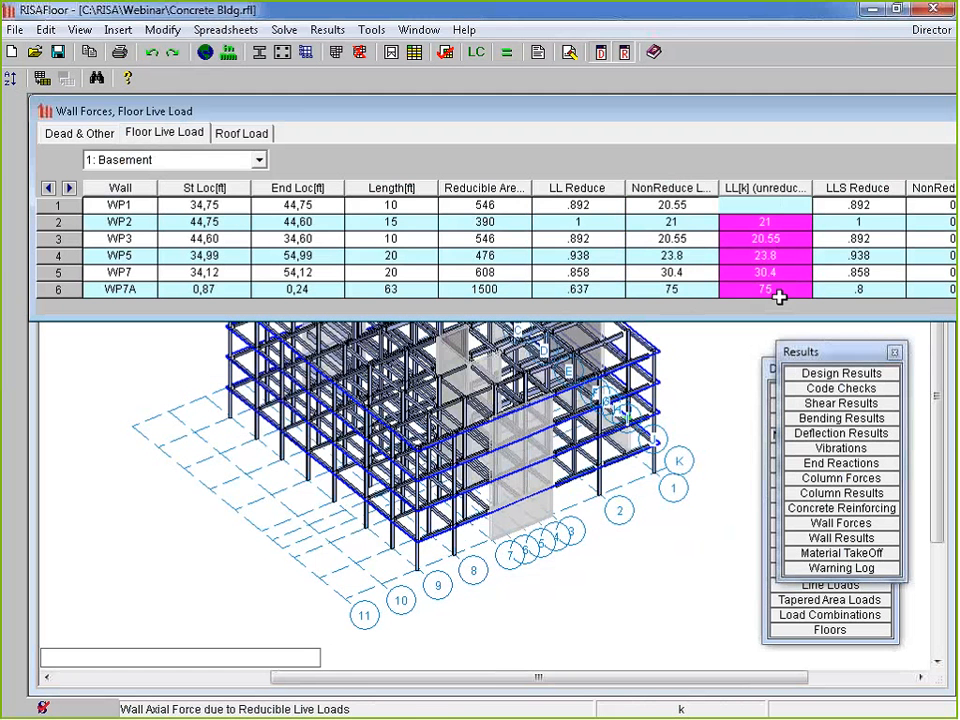
left_click(72, 134)
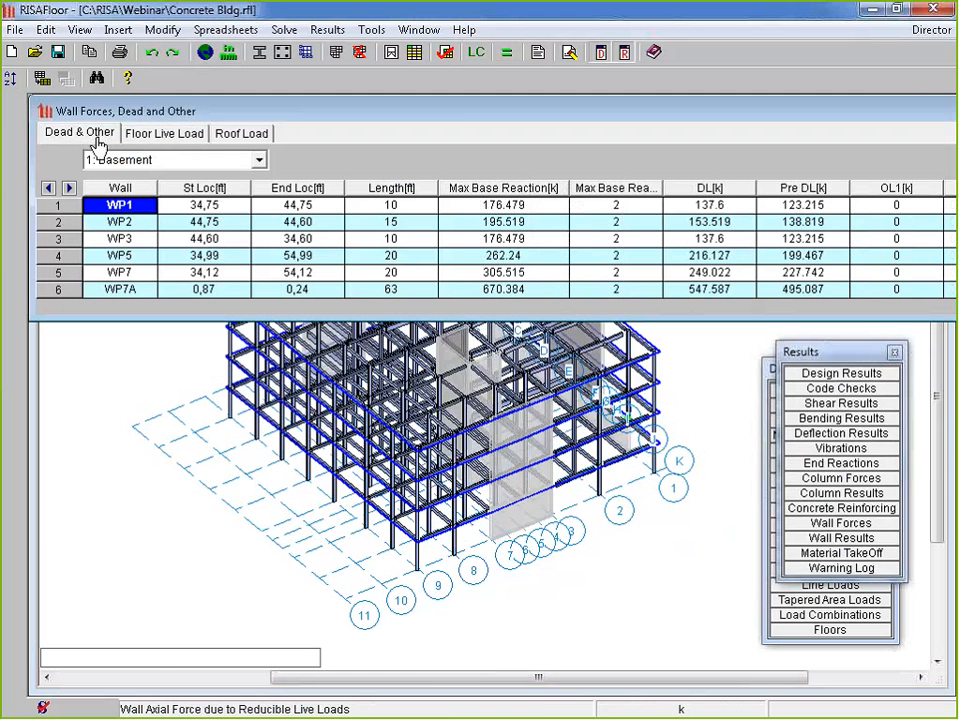
left_click(870, 508)
left_click_drag(384, 176, 381, 144)
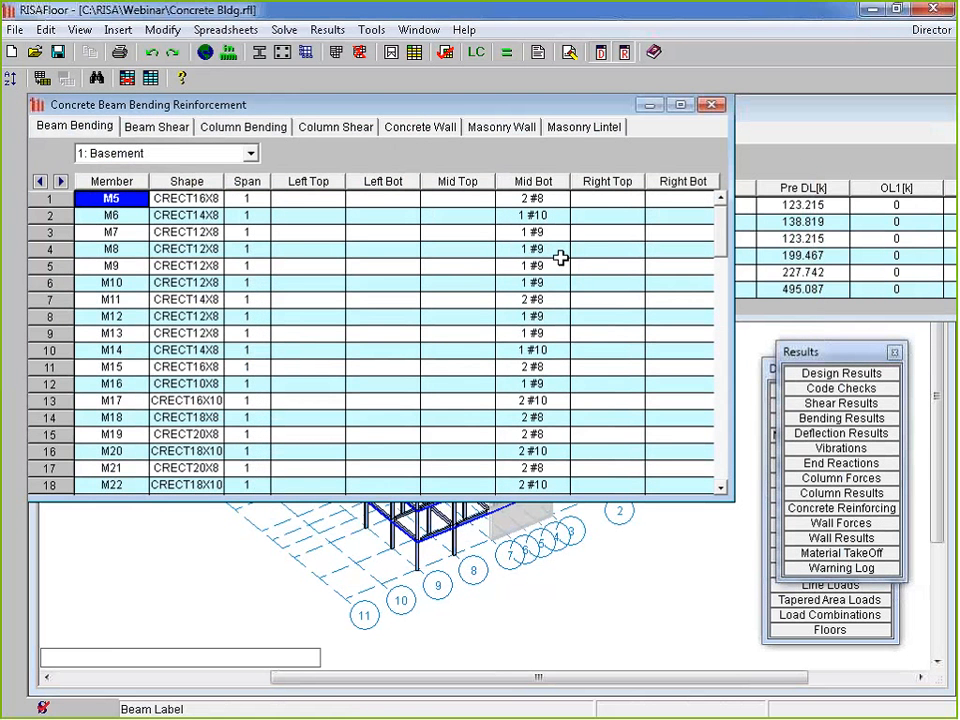
Check the wall bar sizes (WP1 #4@18in horizontal, #7@18in vertical) and close the reinforcement table
left_click(104, 128)
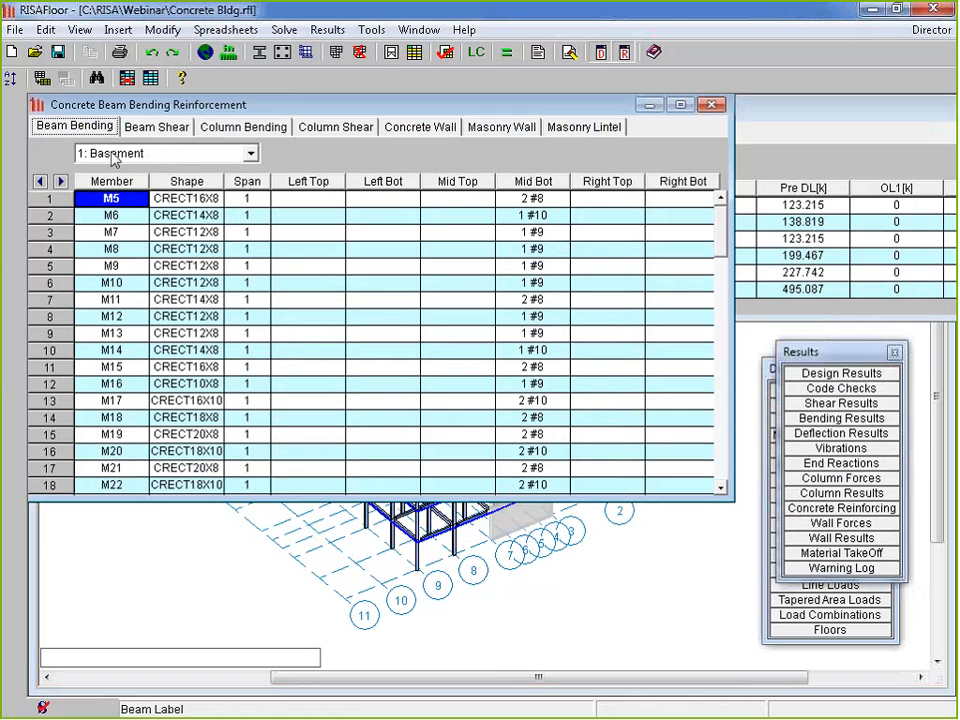
left_click(420, 129)
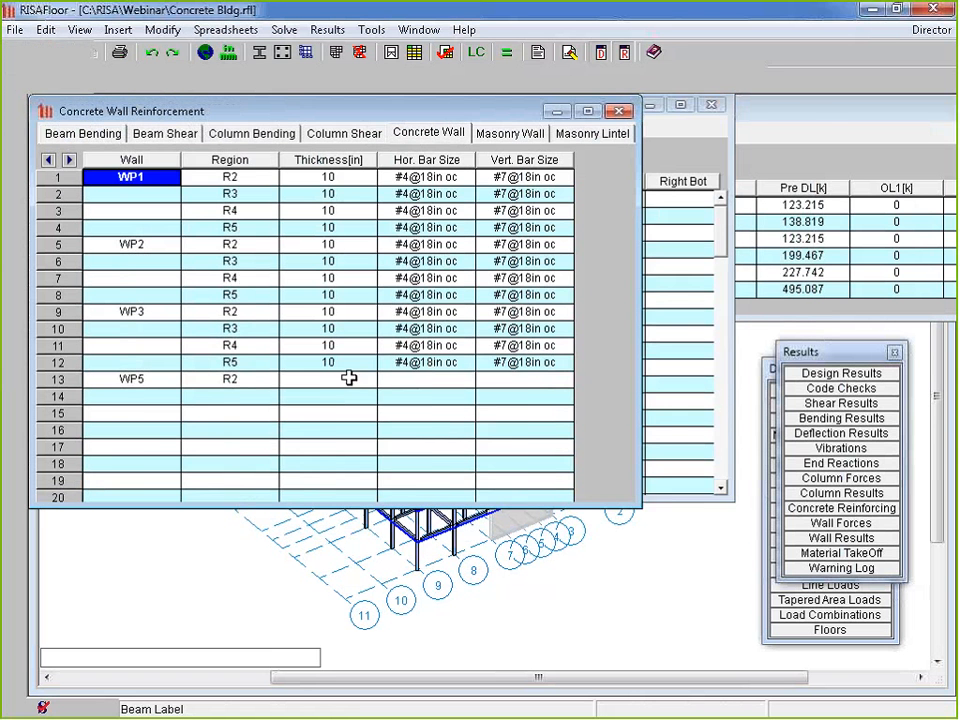
left_click(427, 194)
left_click_drag(427, 194, 565, 440)
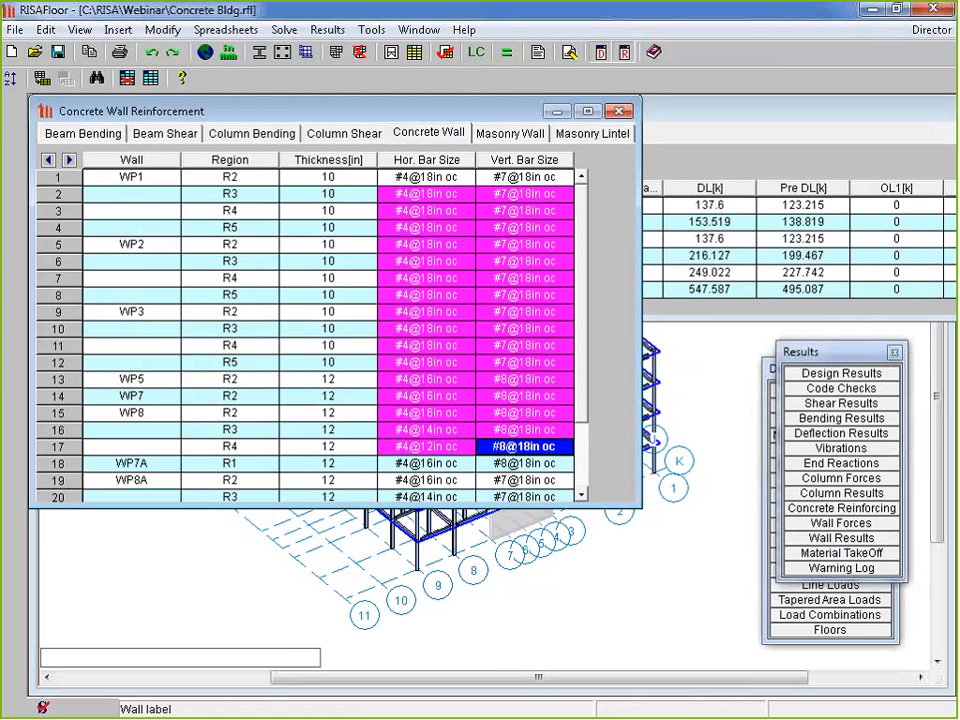
left_click(620, 110)
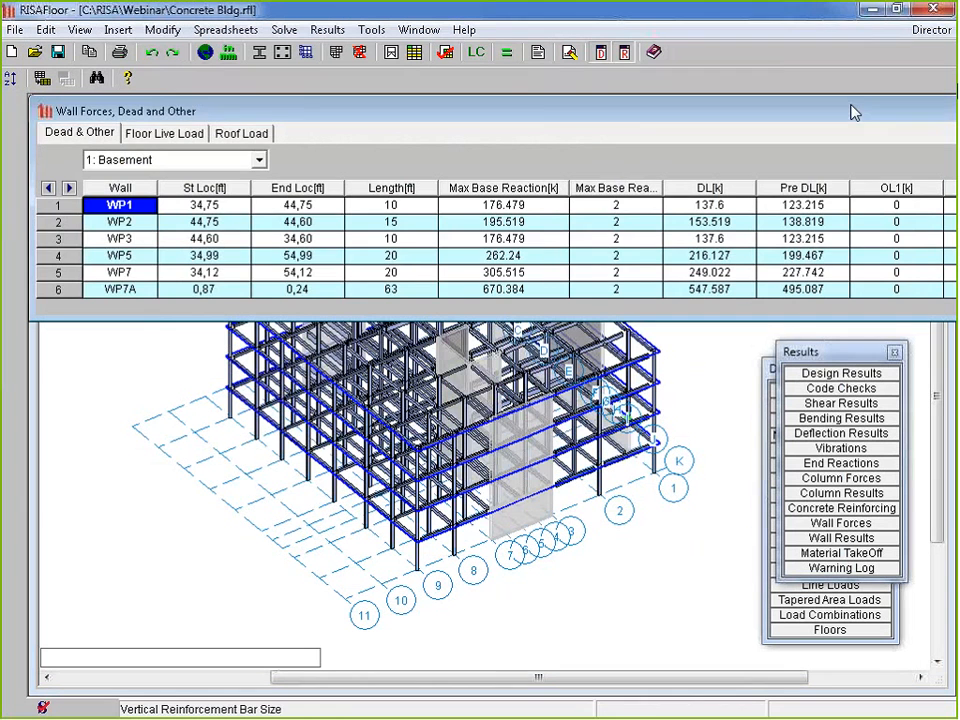
left_click_drag(851, 106, 731, 120)
Close the wall forces table and start the transfer to RISA-3D
left_click(913, 116)
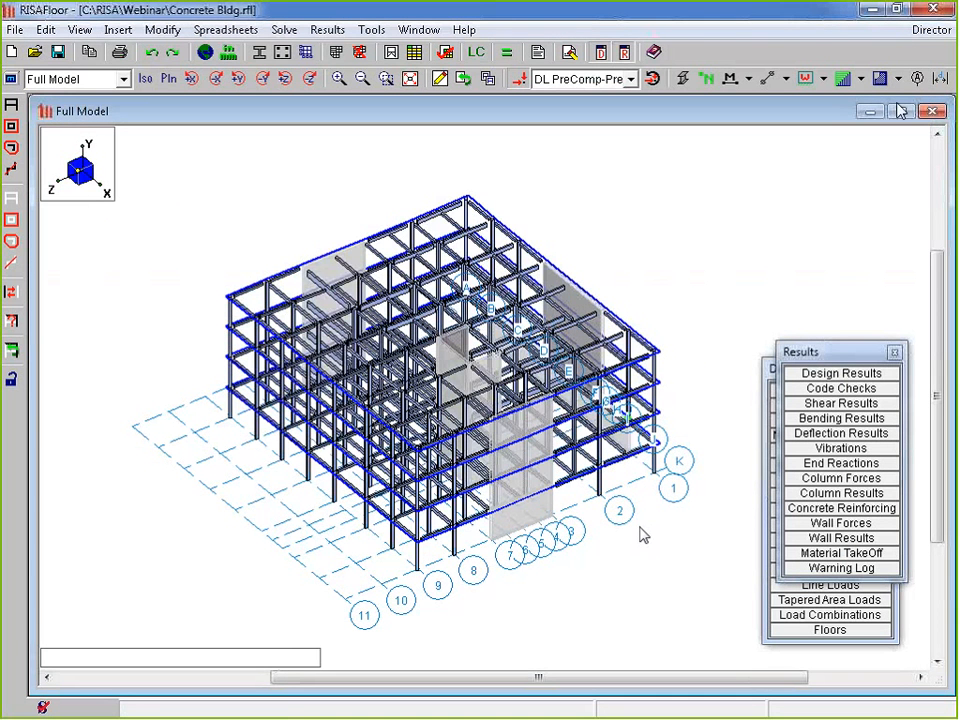
left_click(933, 34)
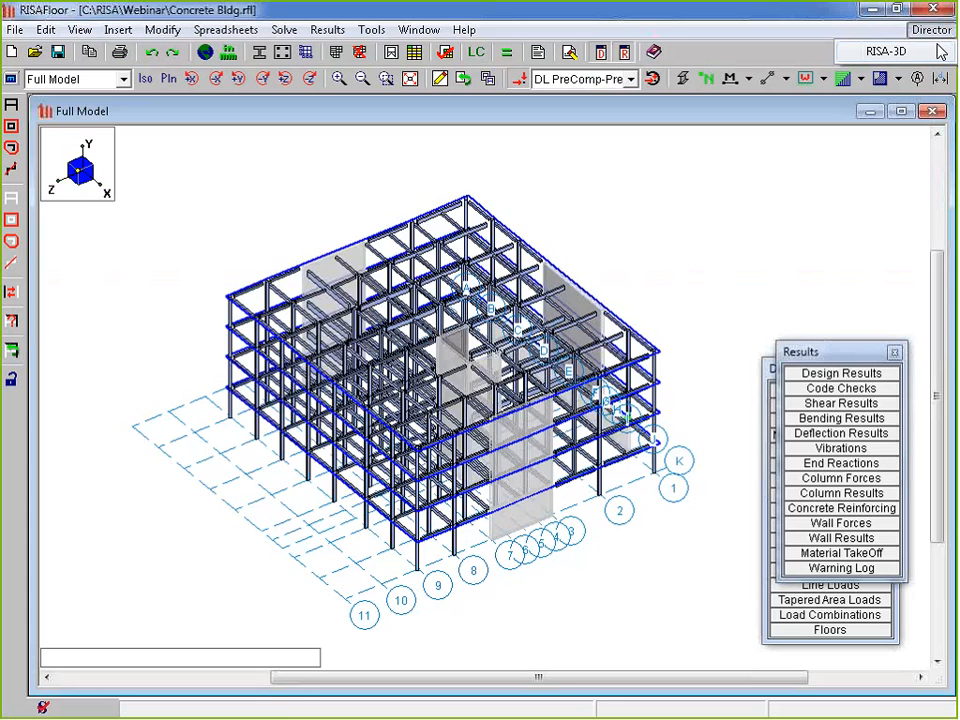
left_click(932, 50)
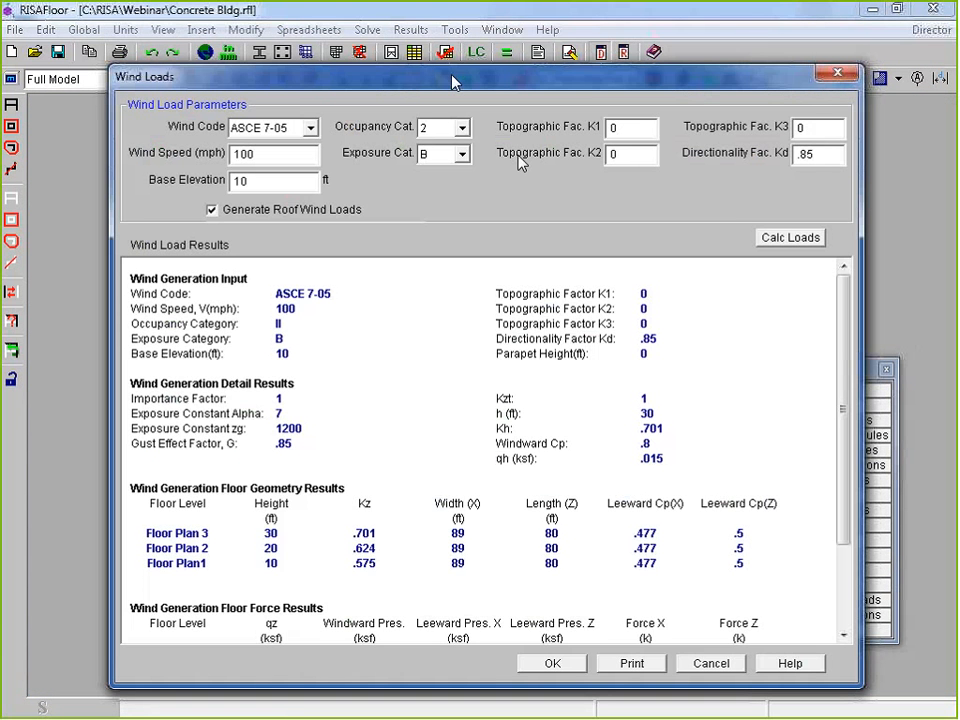
Recalculate, review and accept the ASCE 7-05 wind loads
left_click_drag(452, 79, 415, 33)
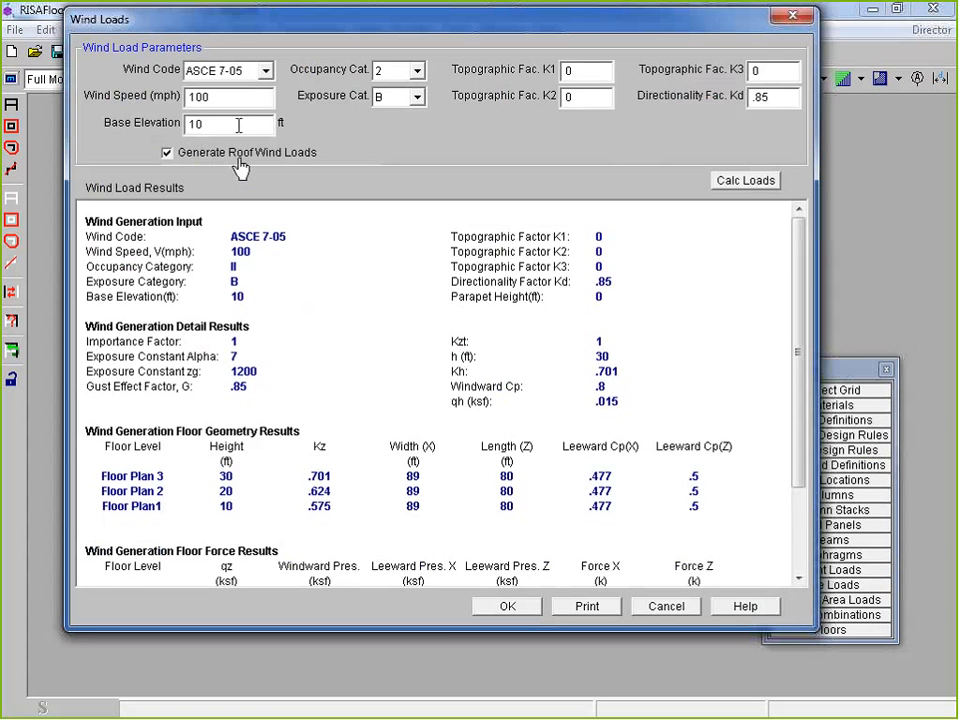
left_click_drag(238, 124, 187, 124)
left_click(750, 184)
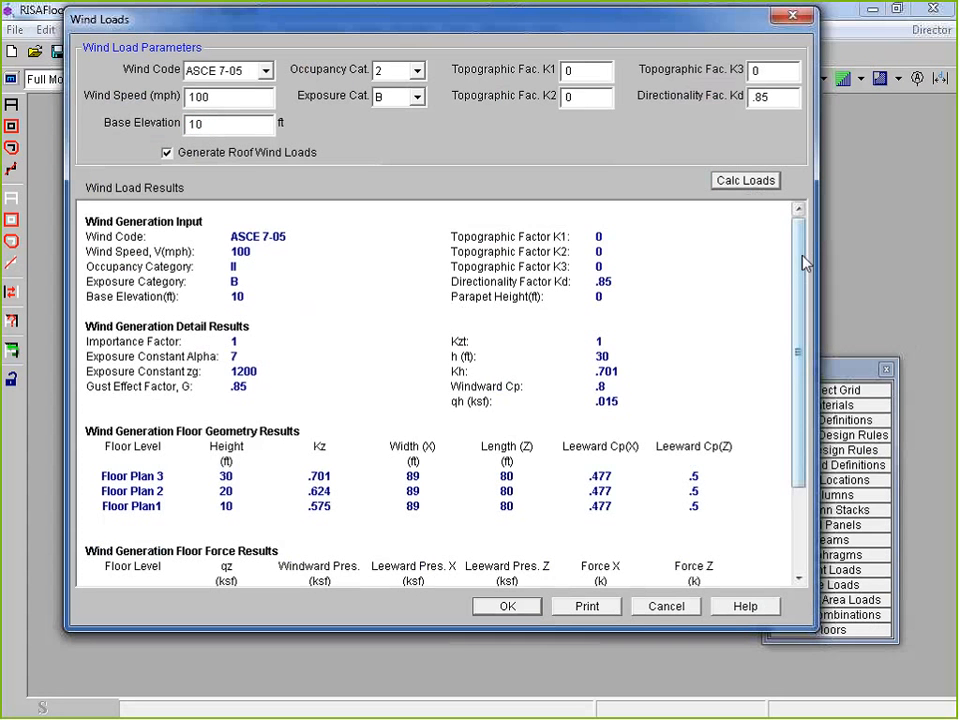
scroll(463, 226, "down", 1)
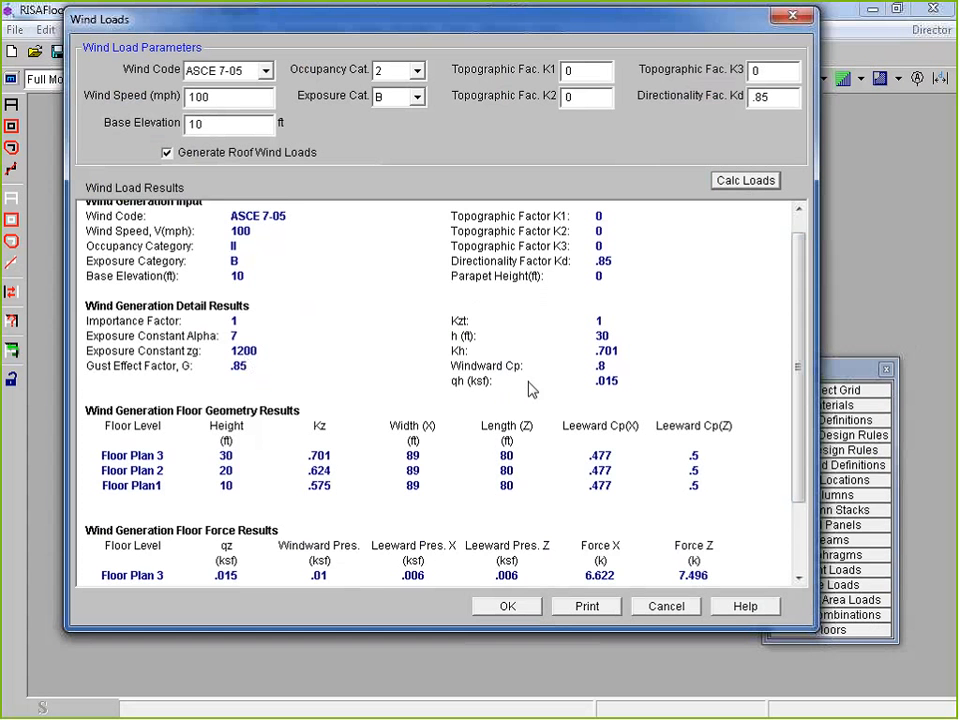
left_click_drag(799, 381, 809, 473)
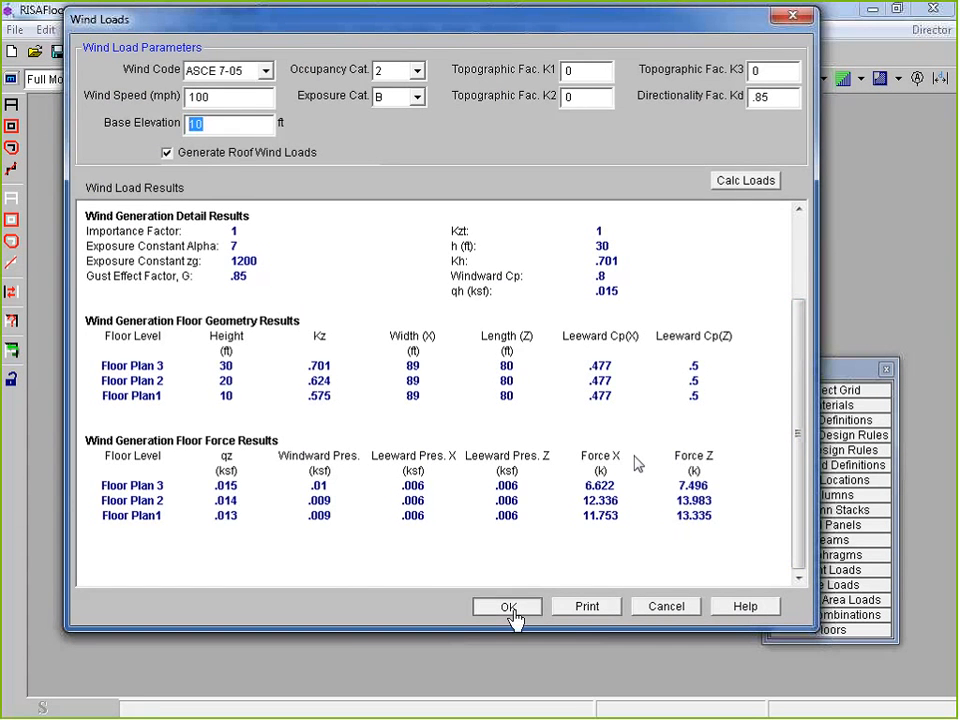
left_click(512, 607)
left_click_drag(320, 83, 257, 52)
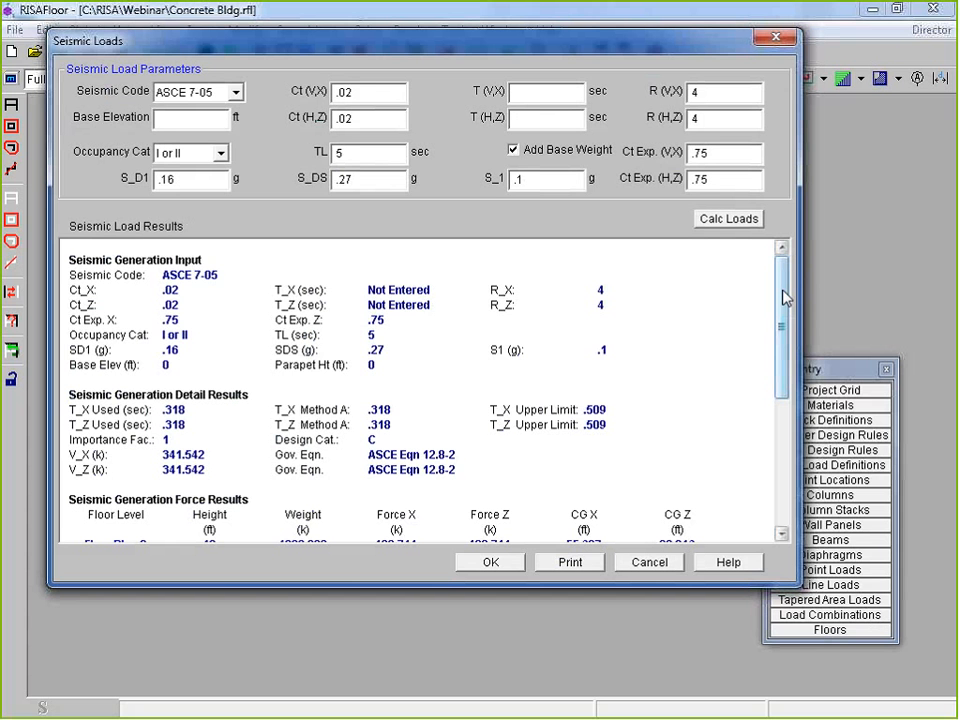
Check the S_D1, S_1 and R (V,X) values, recalculate the seismic loads and review the results
left_click_drag(783, 290, 786, 290)
left_click_drag(180, 180, 96, 178)
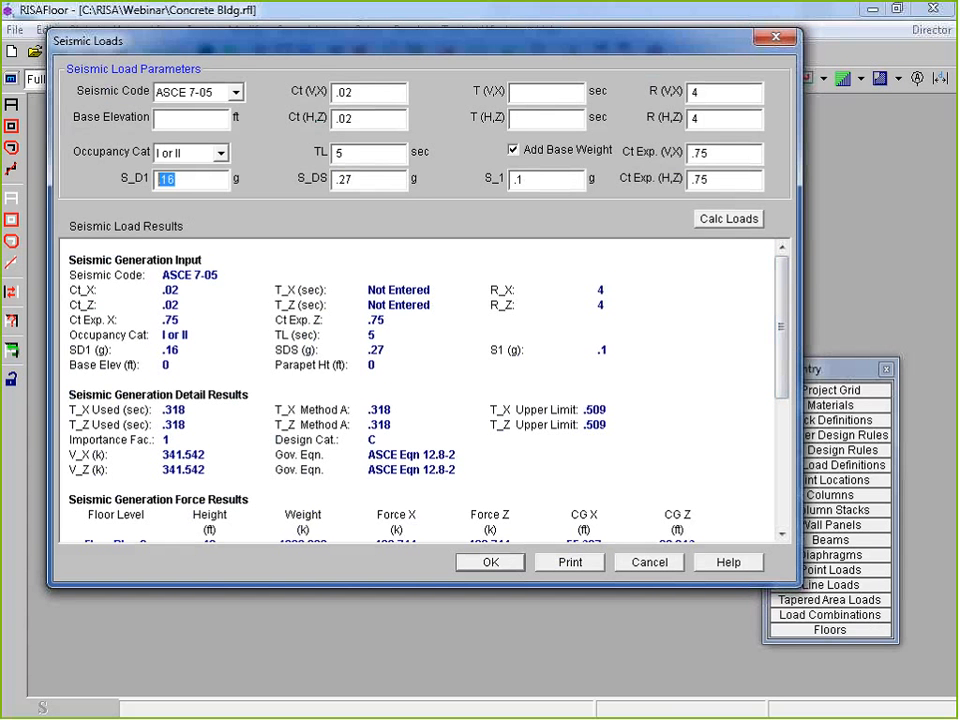
left_click_drag(555, 180, 500, 183)
left_click(709, 91)
left_click(729, 220)
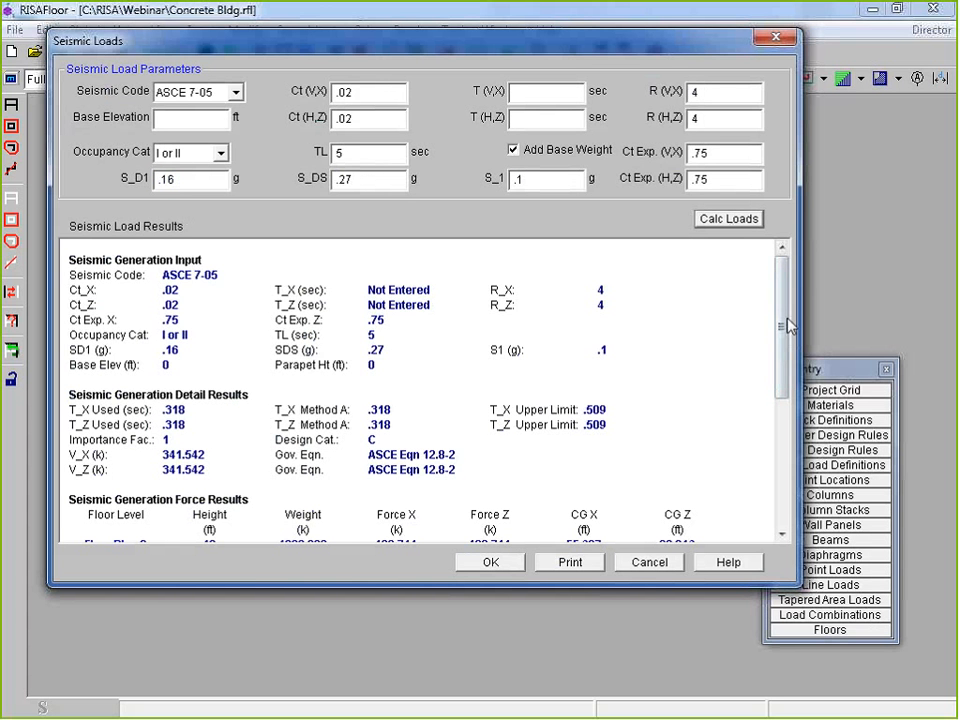
left_click_drag(784, 328, 787, 404)
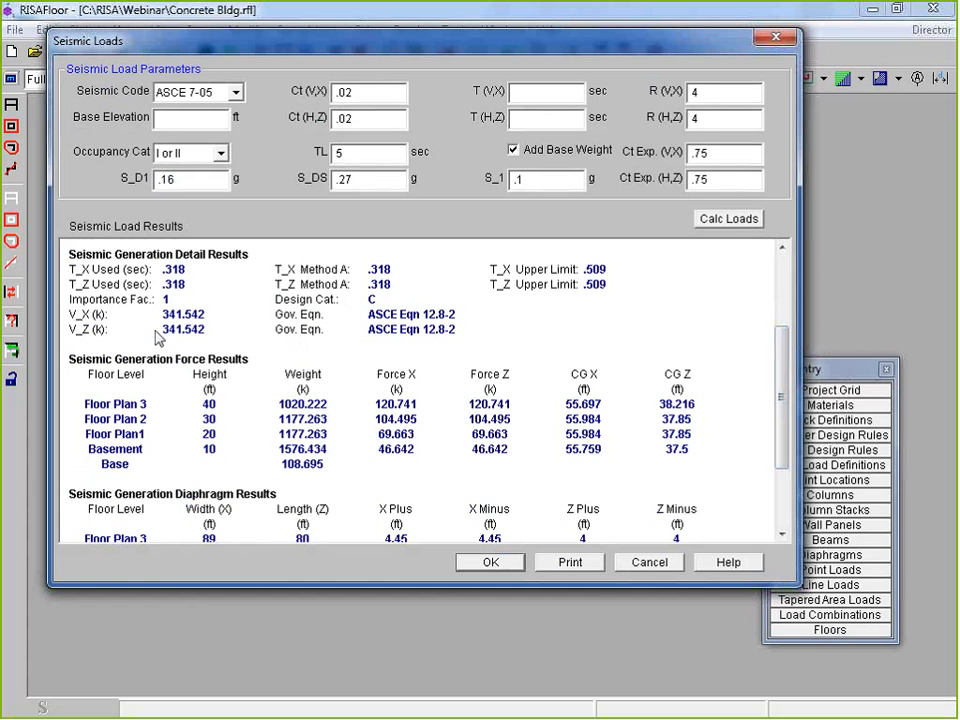
left_click_drag(784, 456, 787, 481)
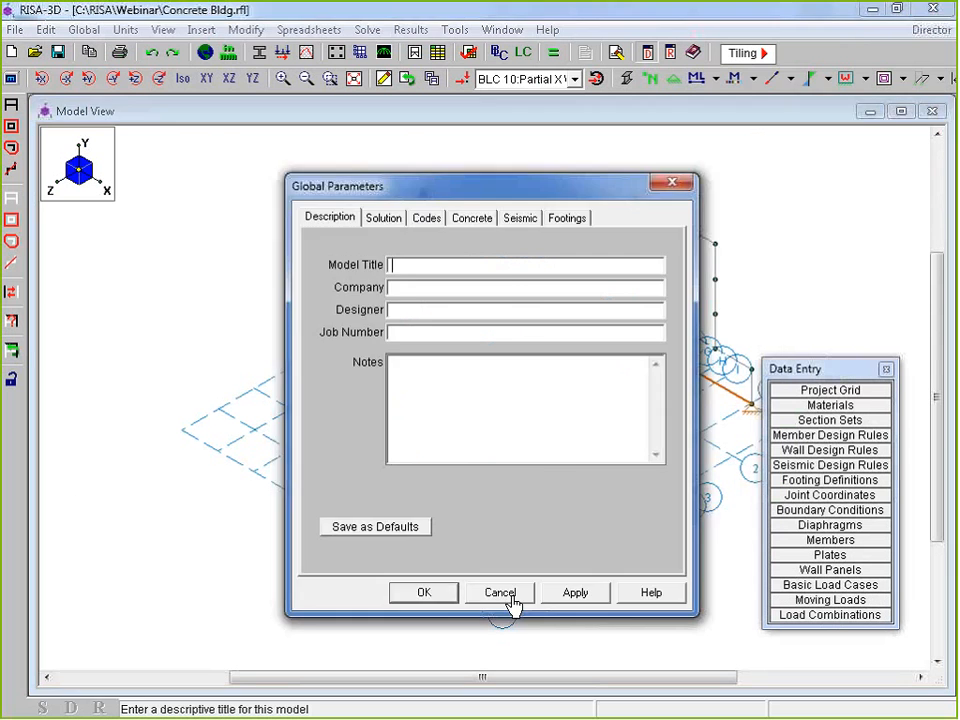
Close Global Parameters without changes and toggle the floor diaphragm display on, then off
left_click(508, 598)
middle_click_drag(828, 430, 750, 452)
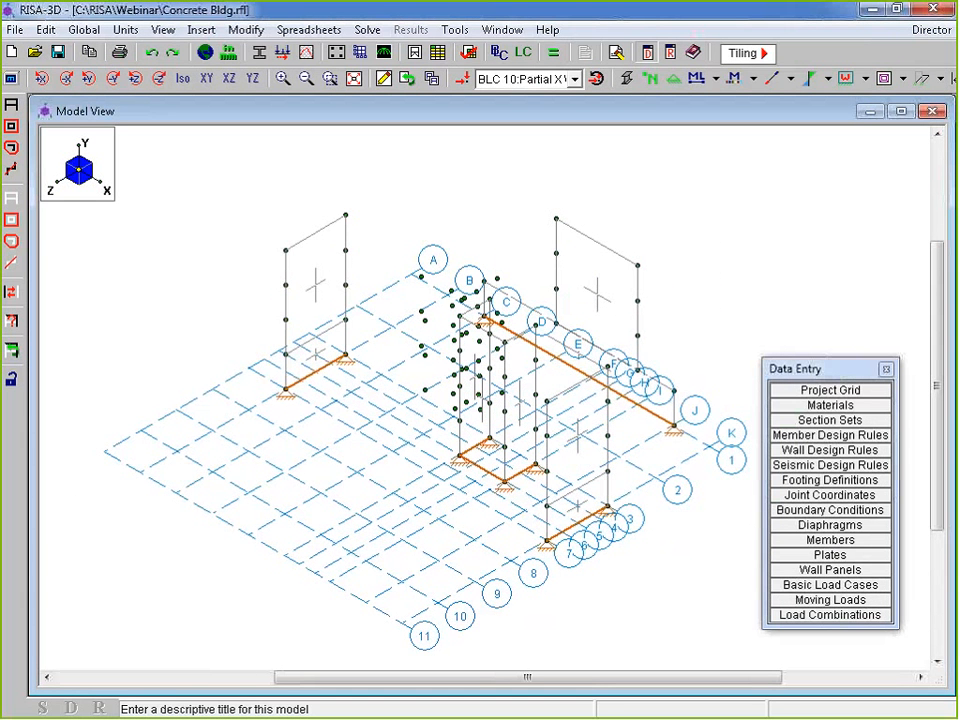
scroll(561, 432, "down", 1)
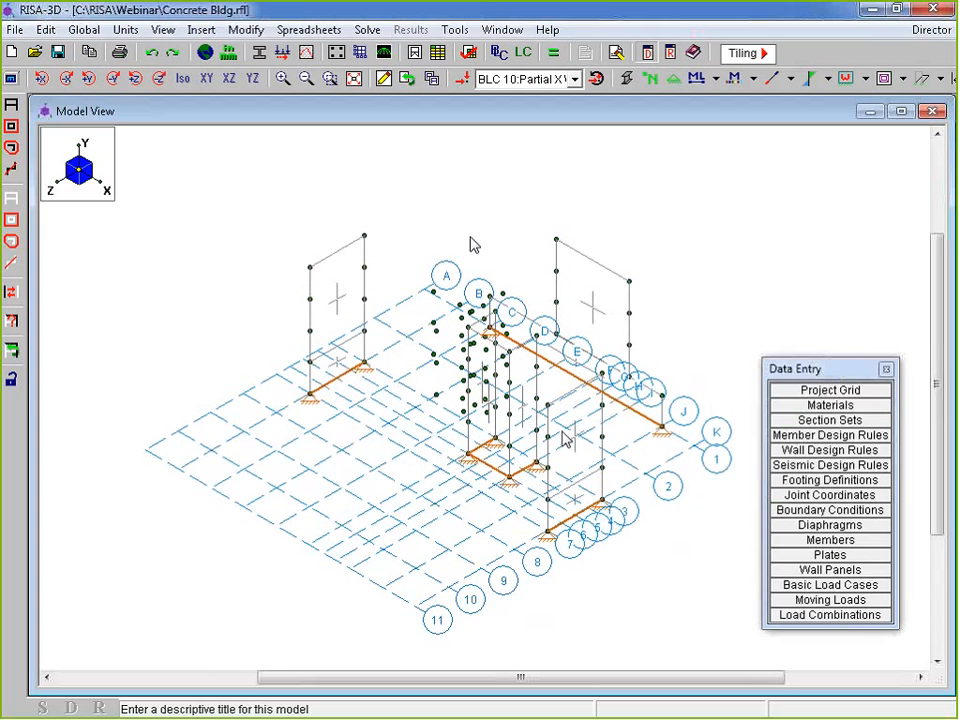
middle_click_drag(536, 403, 496, 411)
scroll(496, 411, "up", 1)
left_click(884, 78)
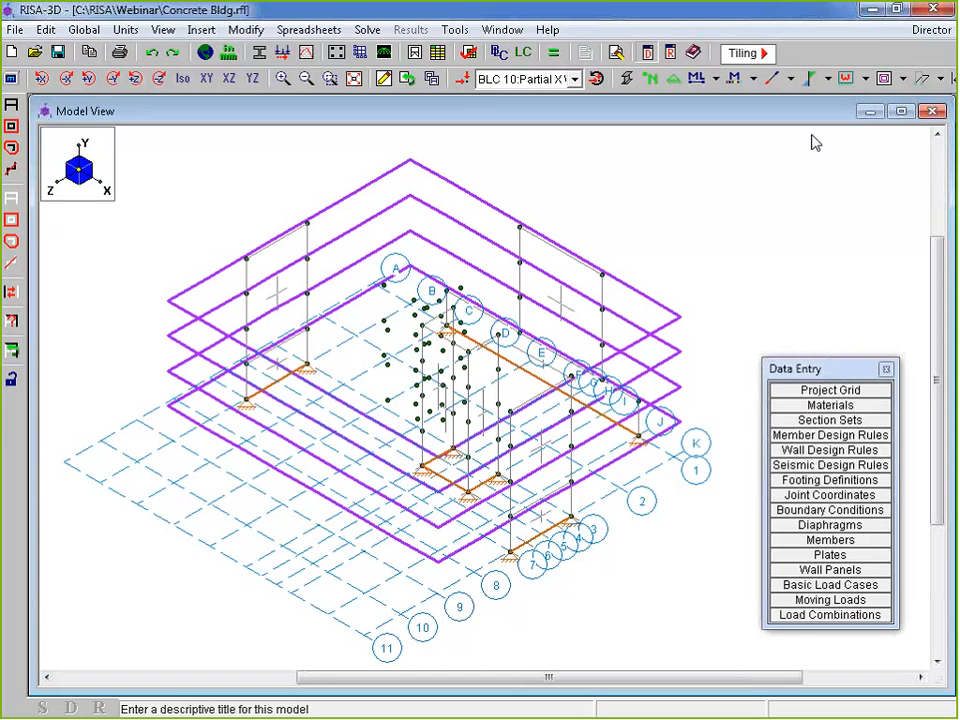
left_click(903, 78)
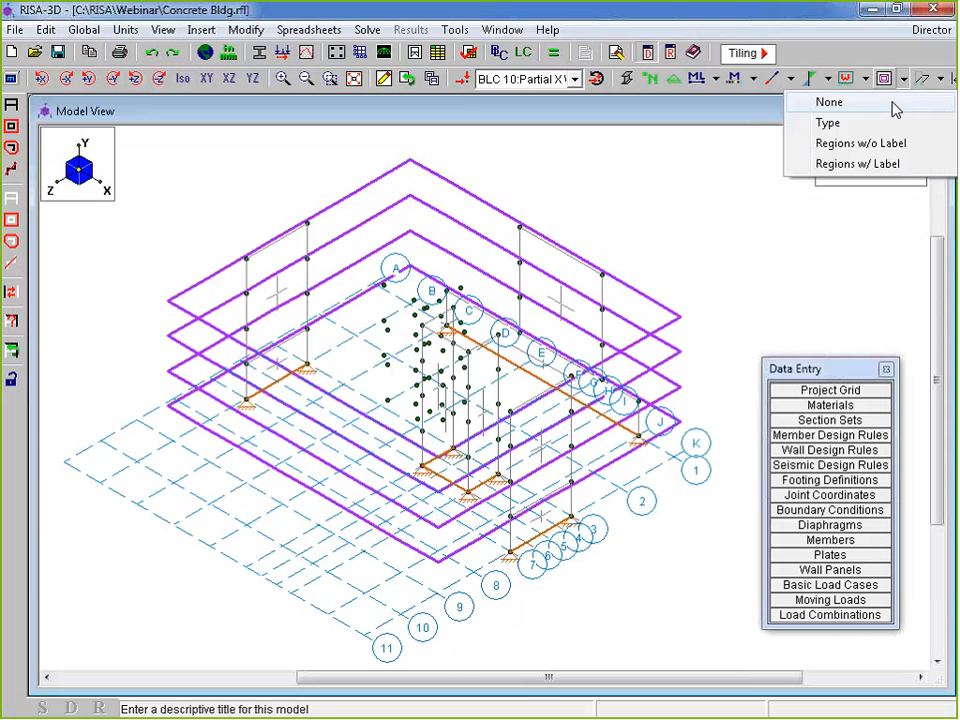
left_click(891, 103)
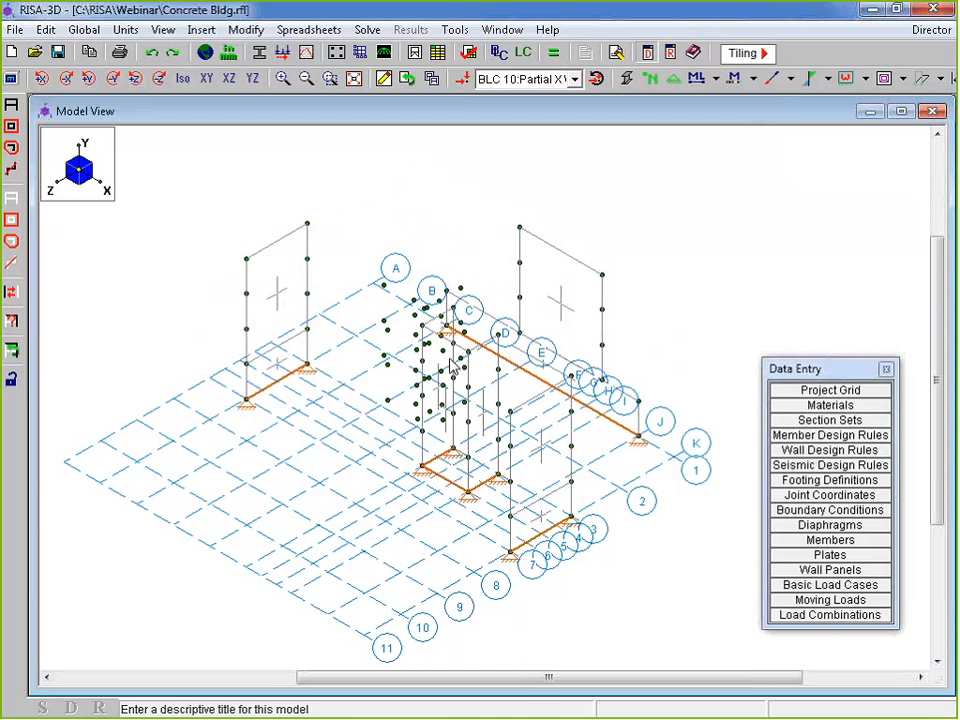
Orbit the model toward a front view and make BLC 1 Dead Load the current load case
scroll(290, 375, "up", 2)
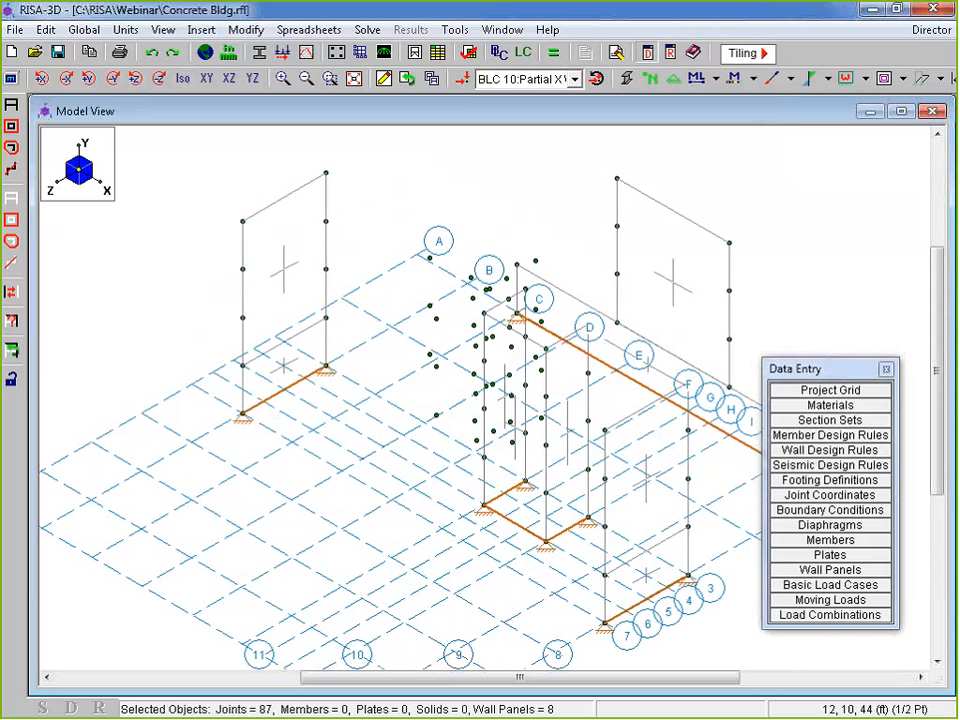
left_click(293, 366)
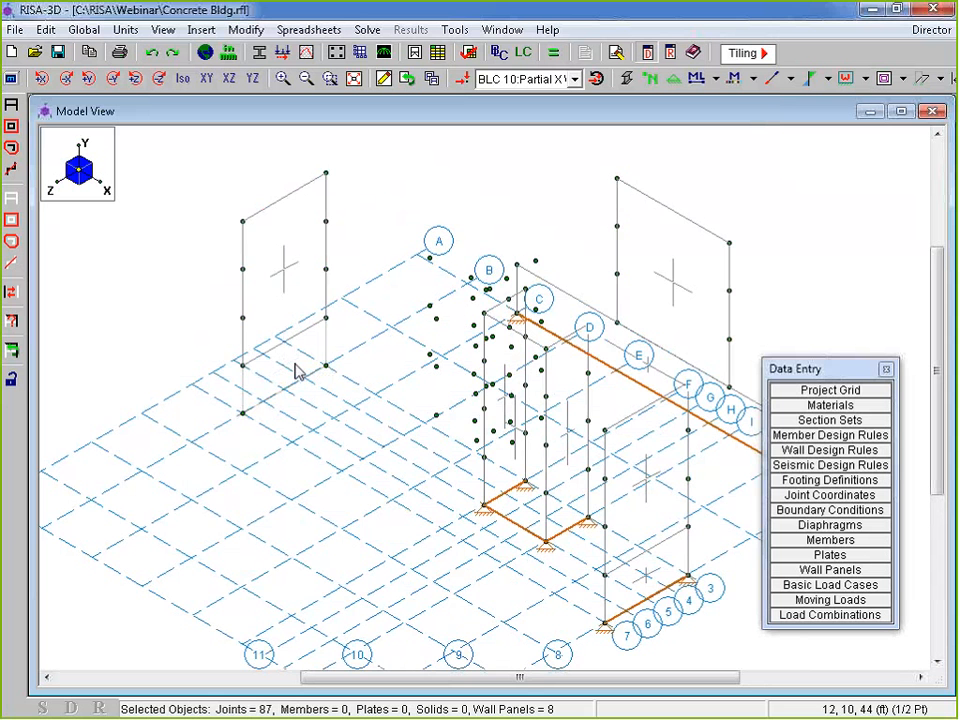
left_click(294, 375)
scroll(284, 327, "down", 2)
left_click(534, 516)
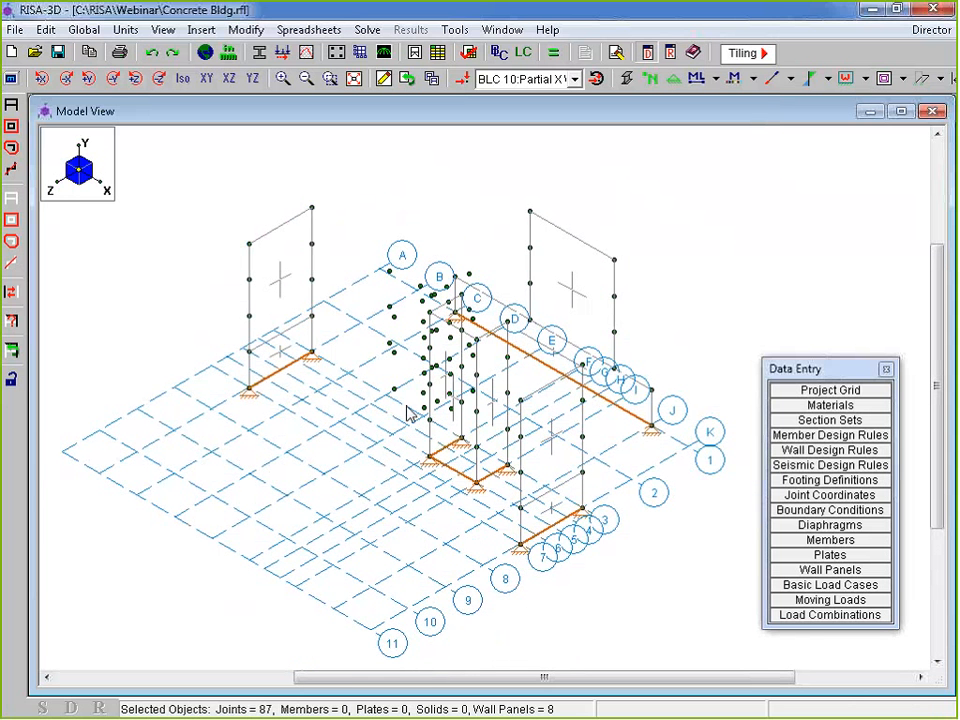
middle_click_drag(407, 414, 413, 390)
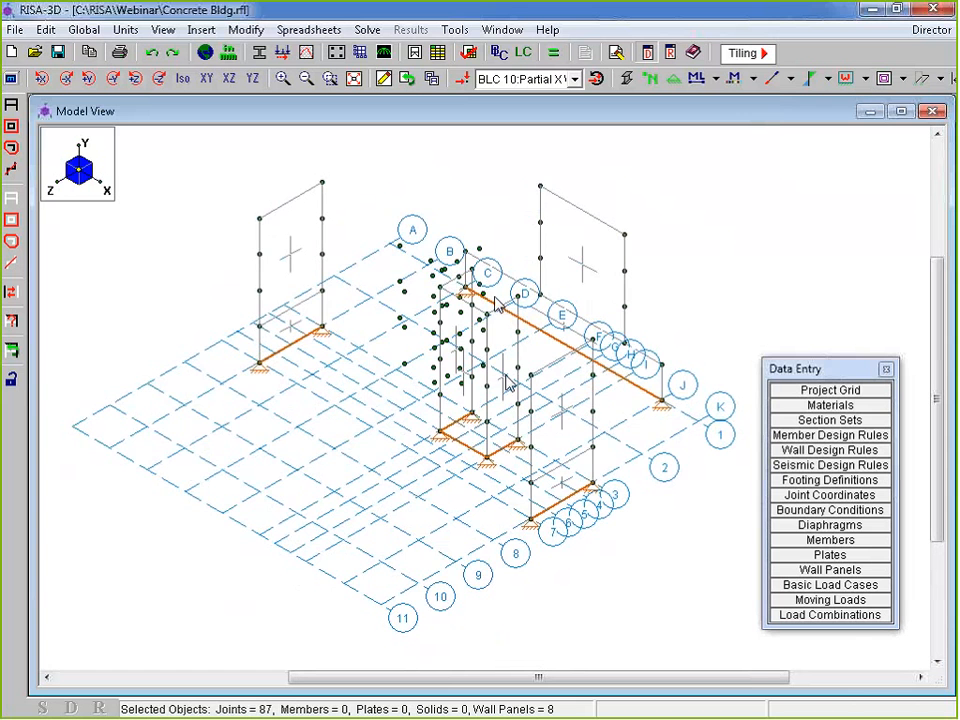
middle_click_drag(396, 439, 420, 455, "shift")
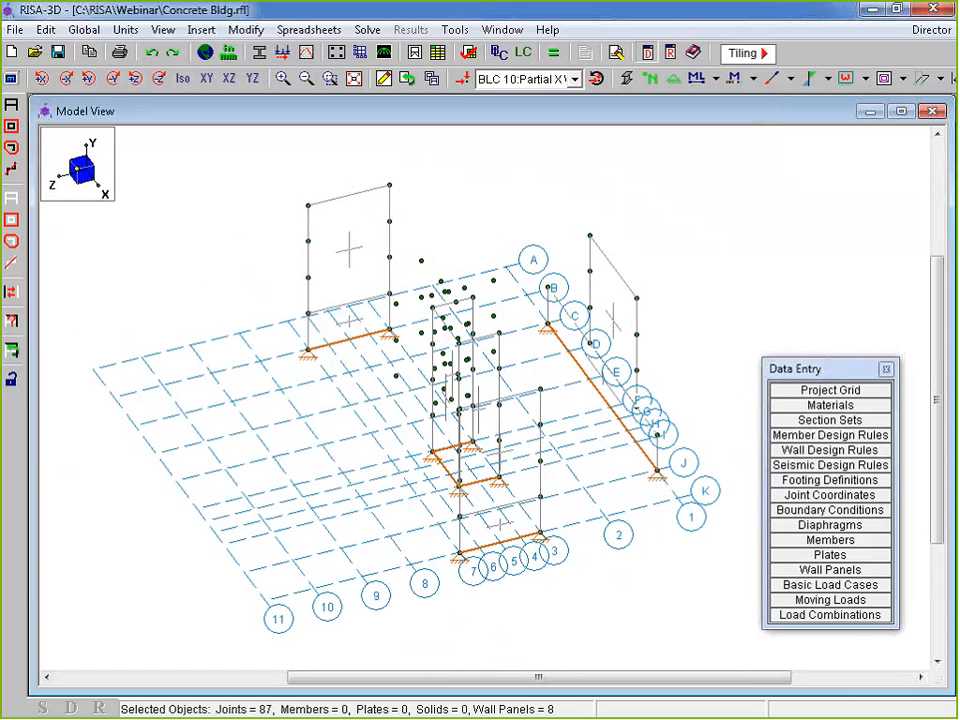
left_click(535, 80)
left_click(512, 99)
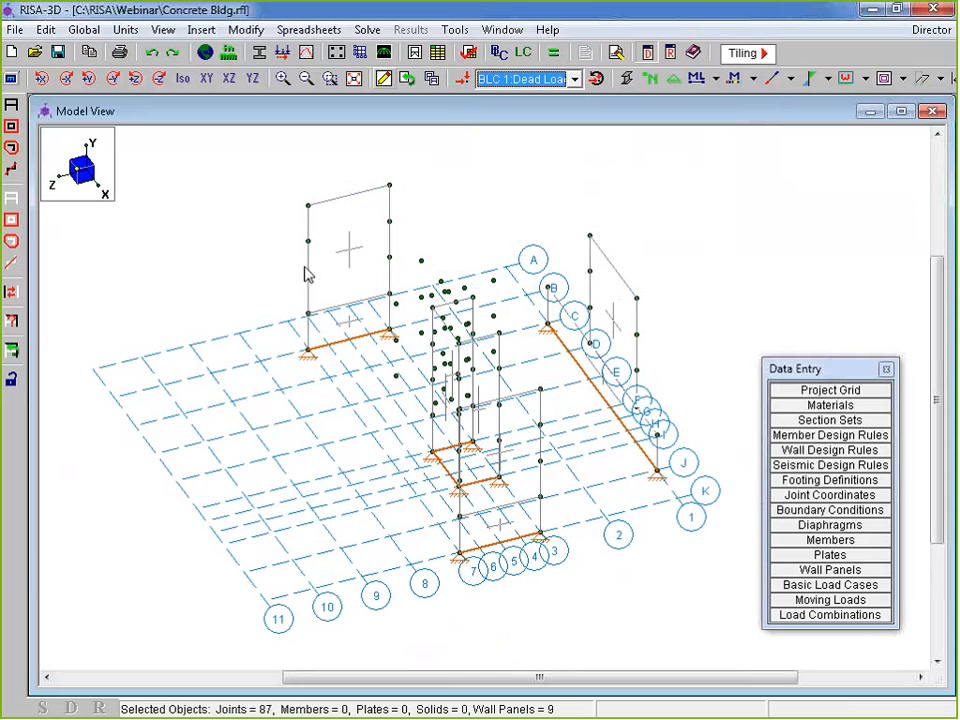
Show the load arrows and values, then reposition the model to a near-front view
left_click(462, 79)
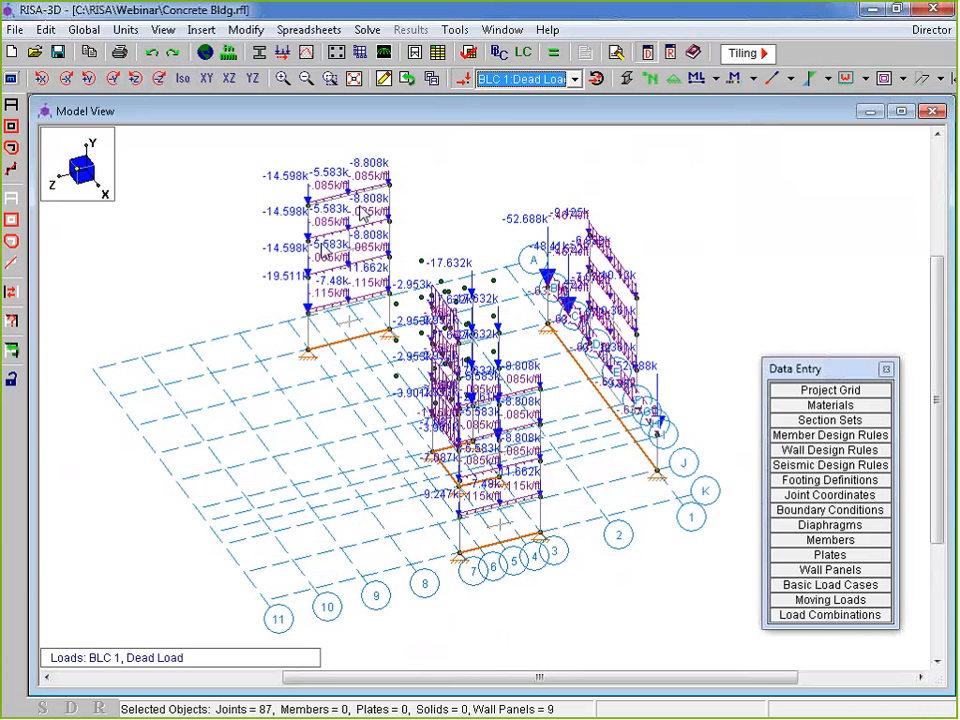
scroll(386, 206, "up", 3)
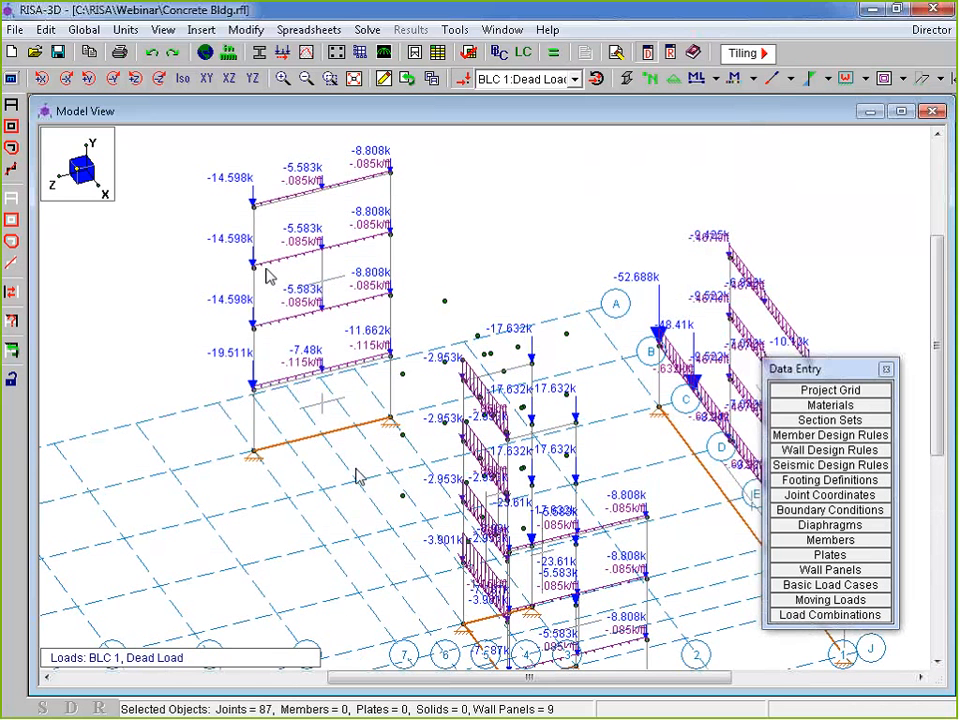
scroll(390, 437, "down", 3)
middle_click_drag(392, 438, 354, 381)
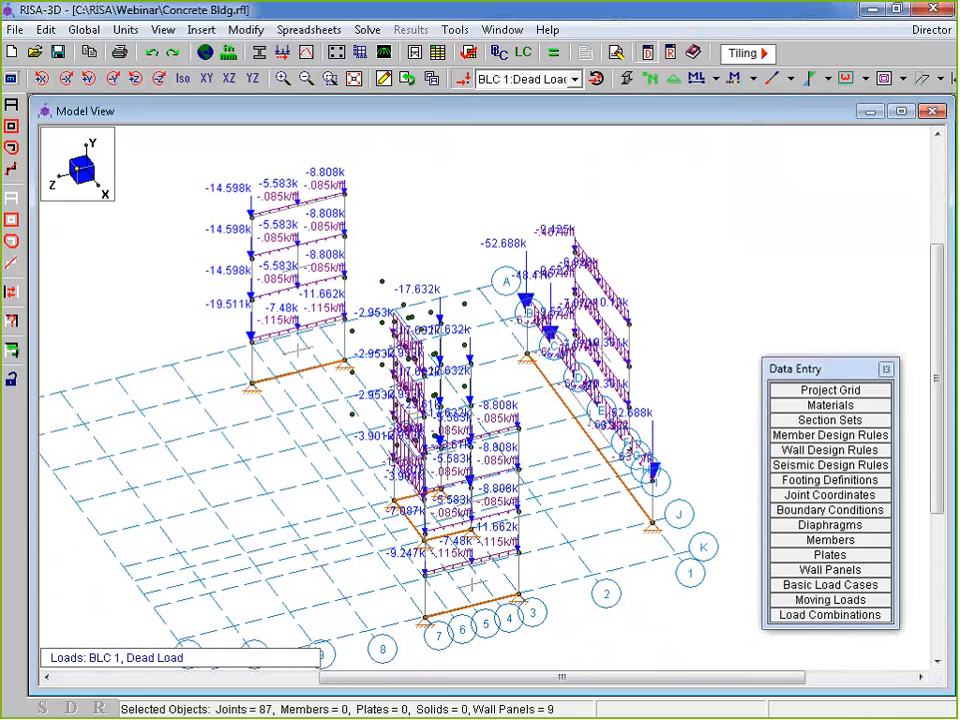
middle_click_drag(525, 521, 655, 420, "shift")
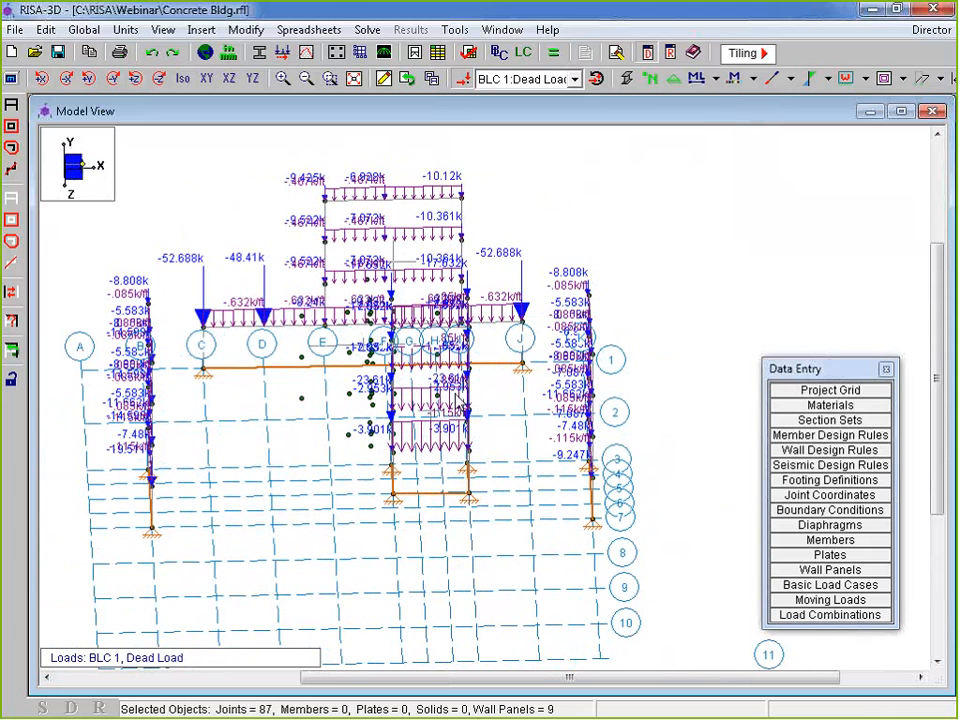
Switch from Live Load to BLC 8 Wind Load X, showing story loads 6.622k, 12.336k and 11.753k
left_click(509, 80)
left_click(519, 112)
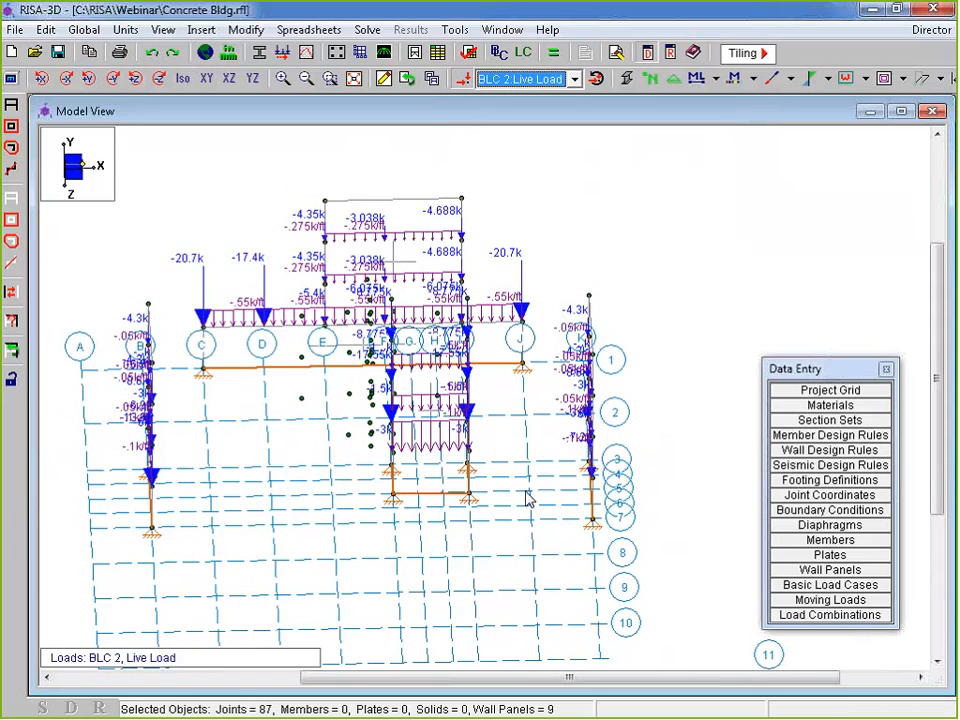
middle_click_drag(529, 500, 287, 353, "shift")
left_click(533, 80)
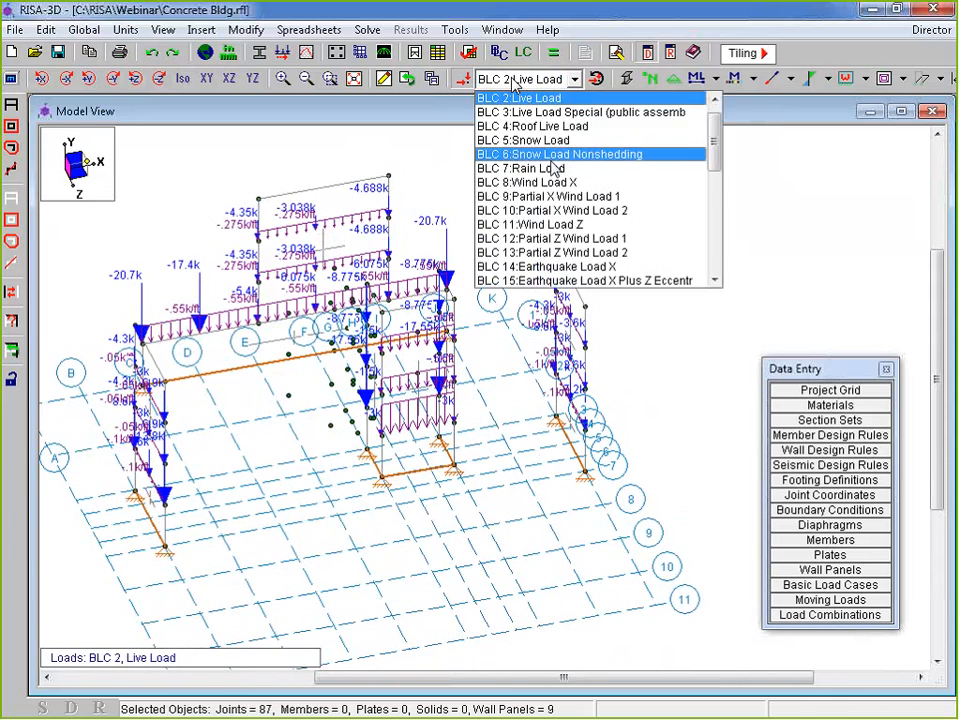
left_click(540, 182)
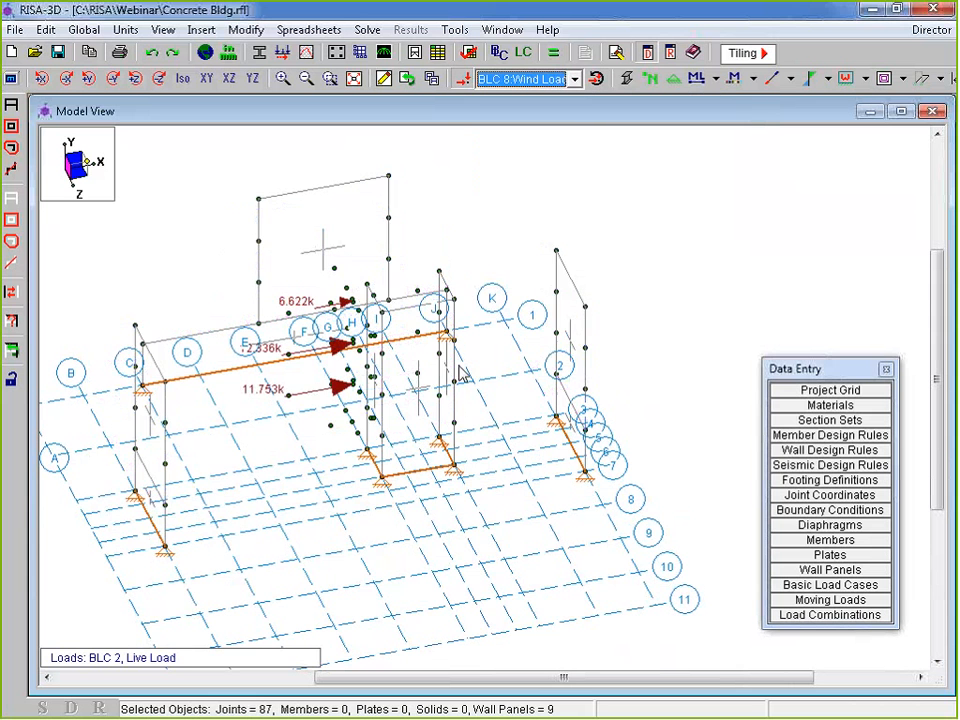
middle_click_drag(398, 456, 223, 527, "shift")
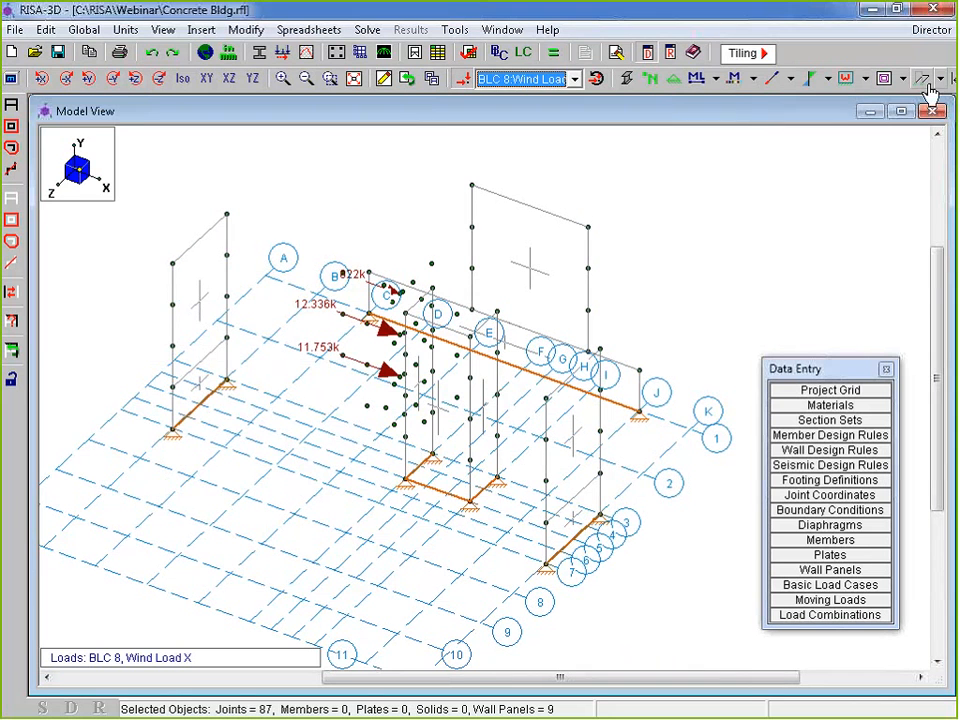
Turn off Display Project Grid Lines in the View Options Misc settings
left_click(11, 78)
left_click(419, 148)
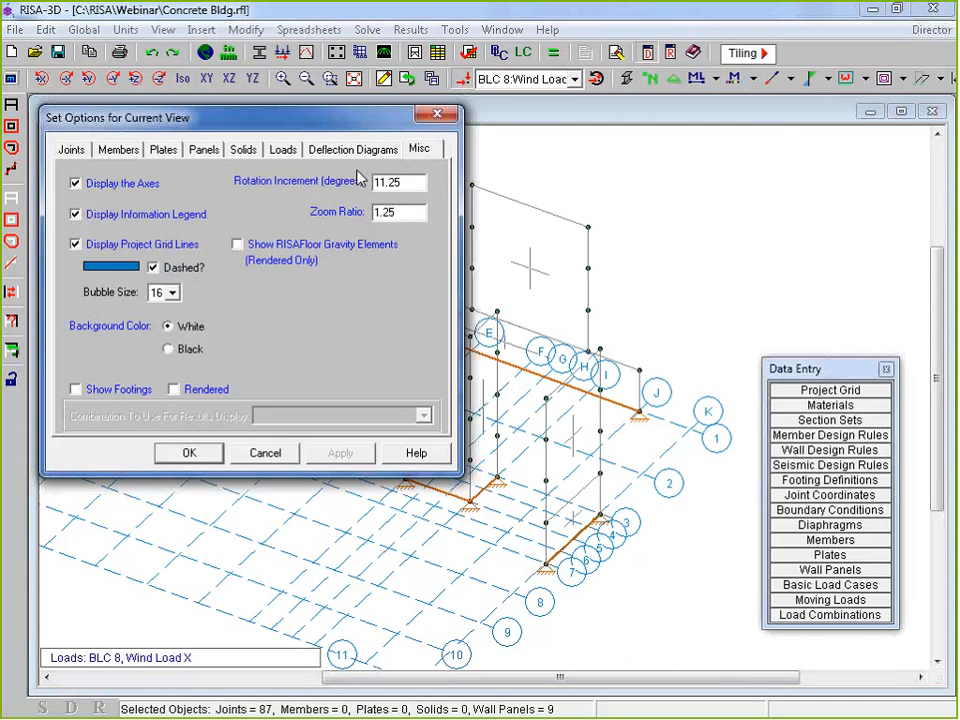
left_click(112, 247)
left_click(189, 455)
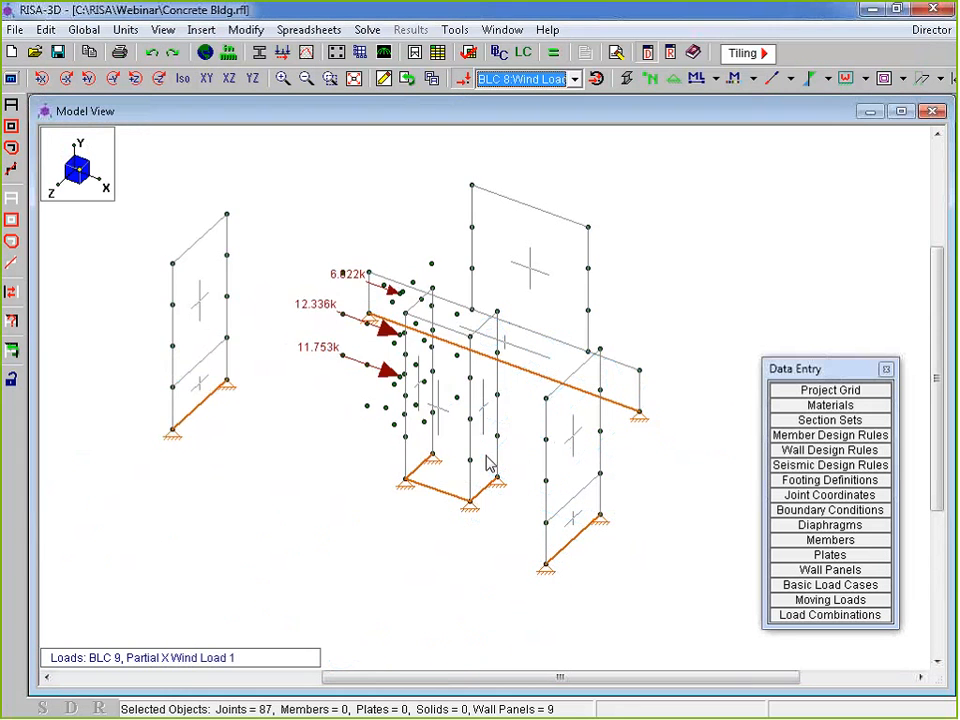
middle_click_drag(488, 461, 593, 430)
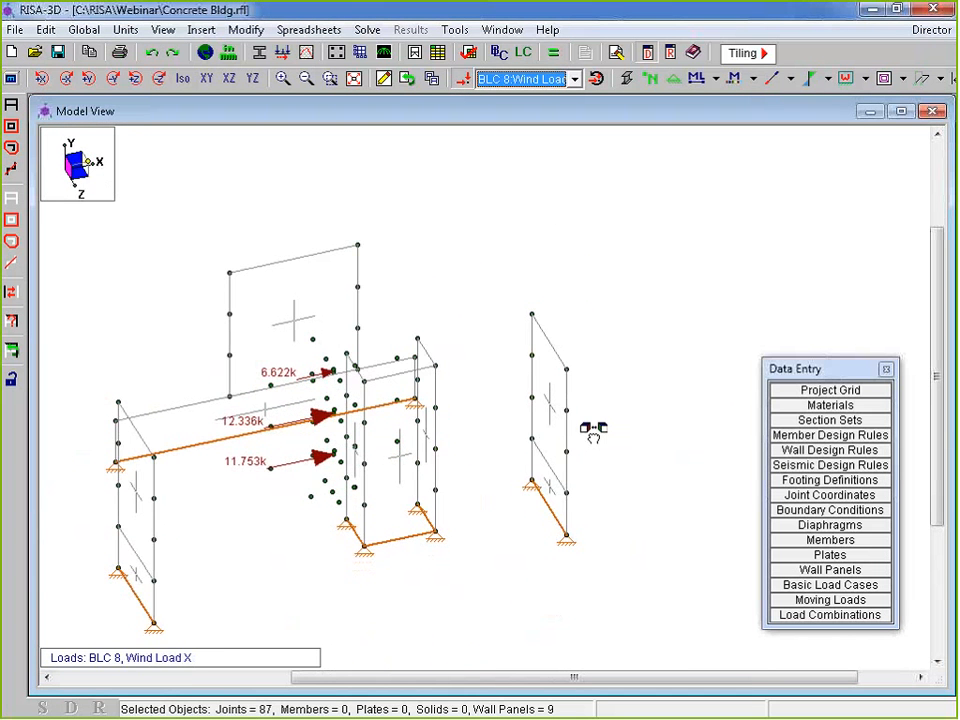
Show BLC 11 Wind Load Z with diaphragms, checking it in XY, XZ and YZ views
left_click(490, 79)
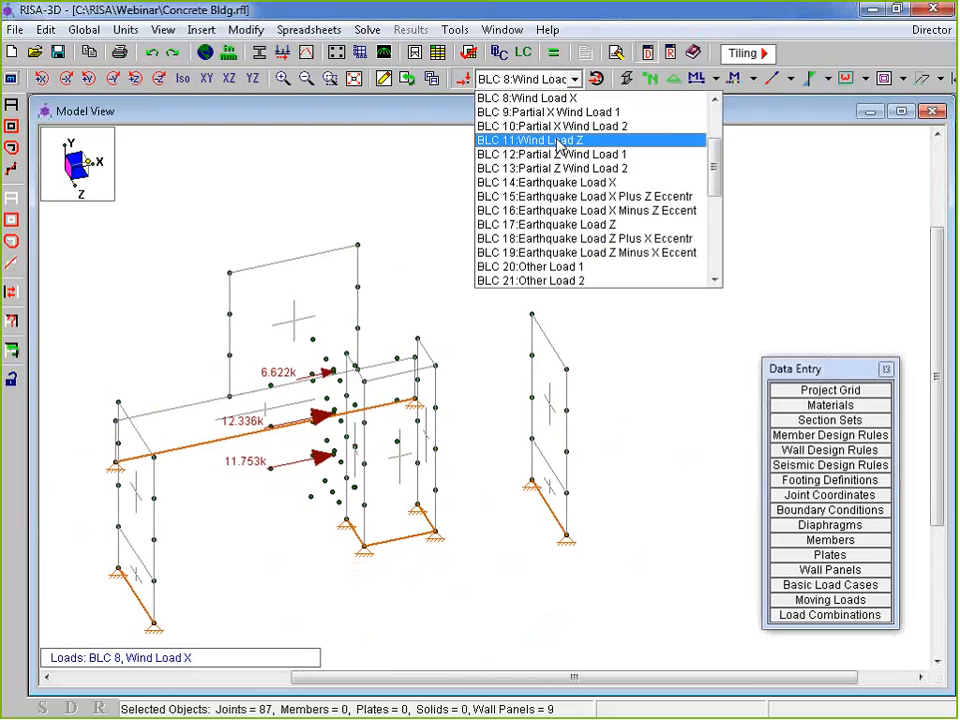
left_click(560, 141)
mouse_move(437, 514)
middle_mouse_down()
mouse_move(362, 519)
mouse_move(229, 484)
mouse_move(88, 369)
mouse_move(94, 318)
mouse_move(259, 489)
mouse_move(375, 510)
mouse_move(516, 447)
mouse_move(448, 506)
middle_mouse_up()
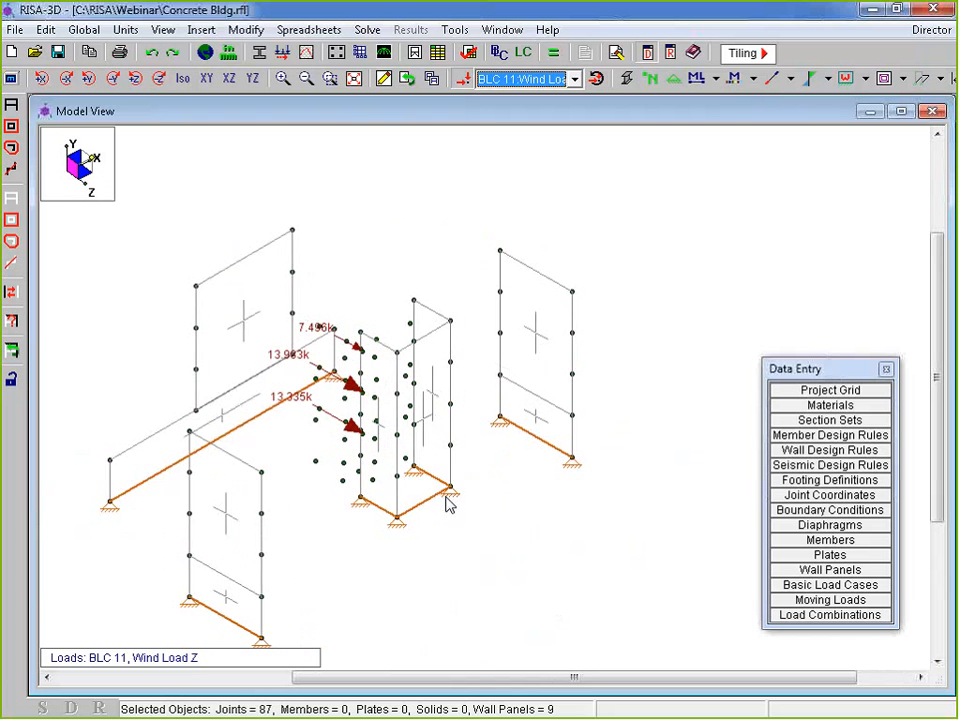
left_click(886, 79)
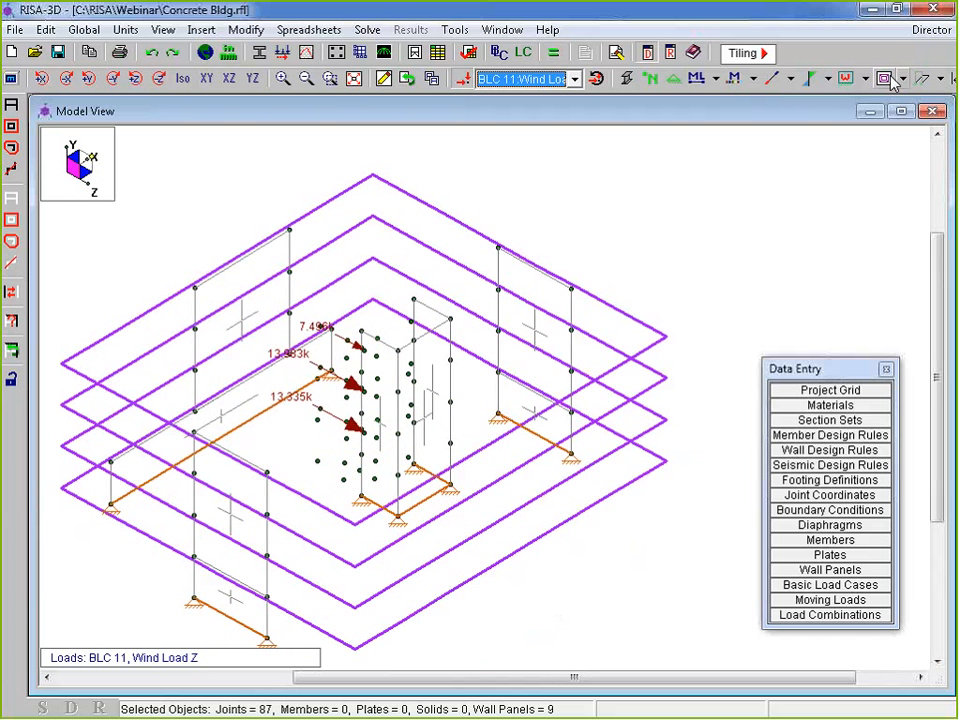
left_click(207, 79)
left_click(229, 79)
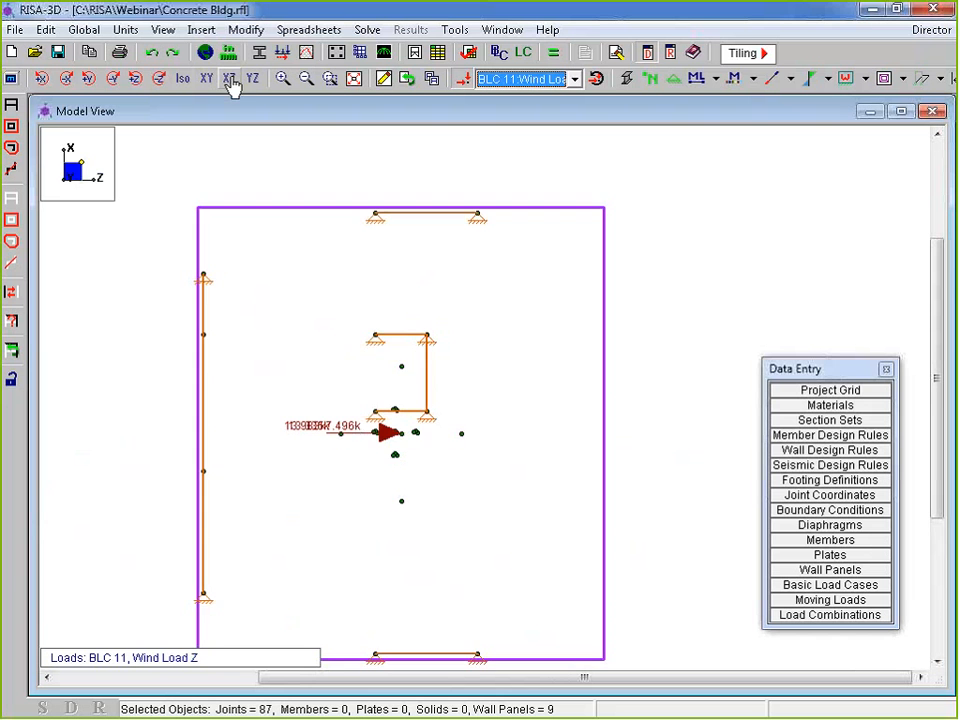
left_click(252, 79)
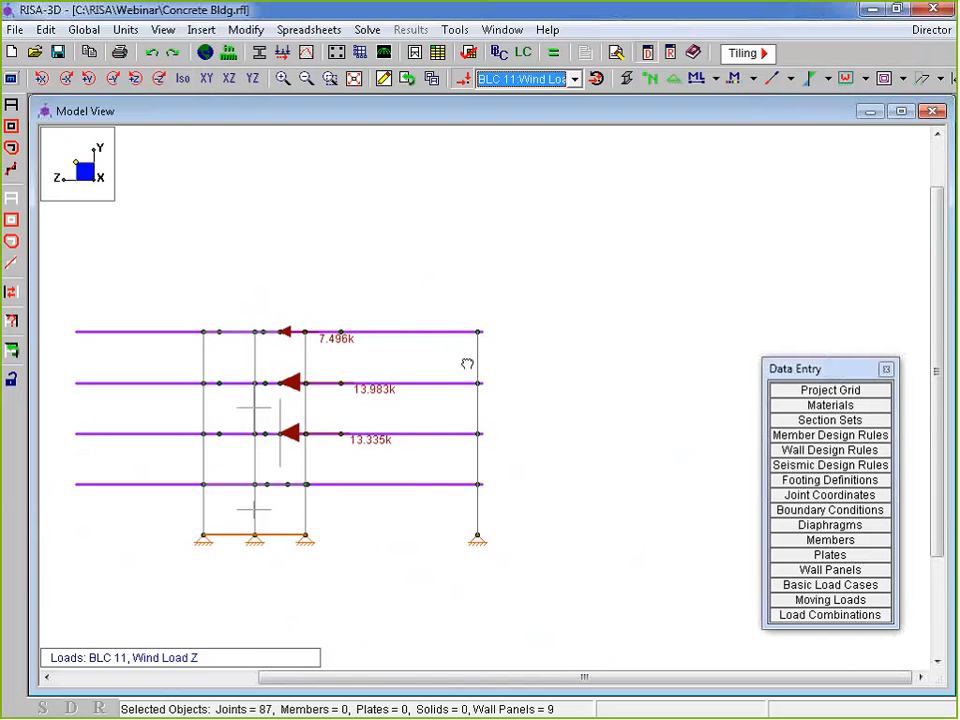
Review BLC 12 Partial Z Wind Load 1 in XY and XZ views, then return to isometric
left_click(533, 80)
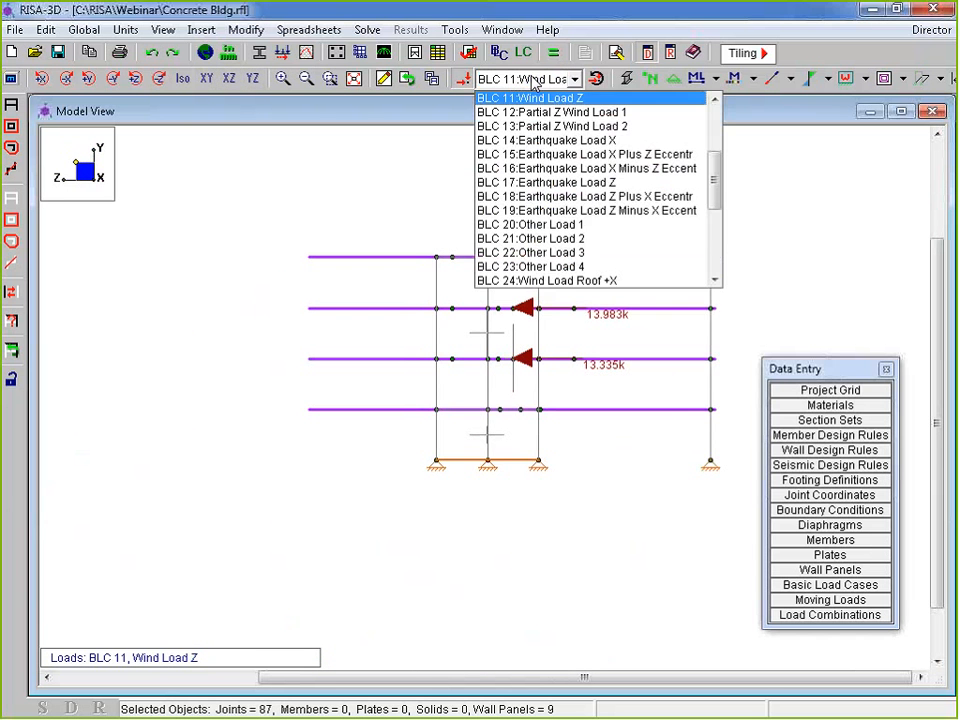
left_click(564, 113)
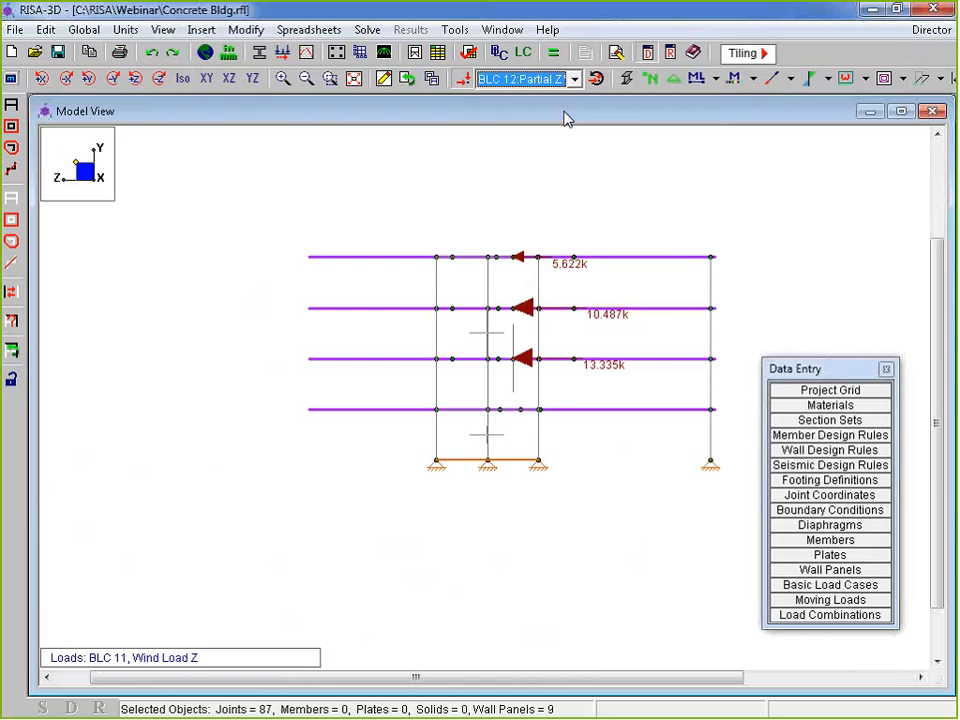
left_click(208, 82)
left_click(228, 80)
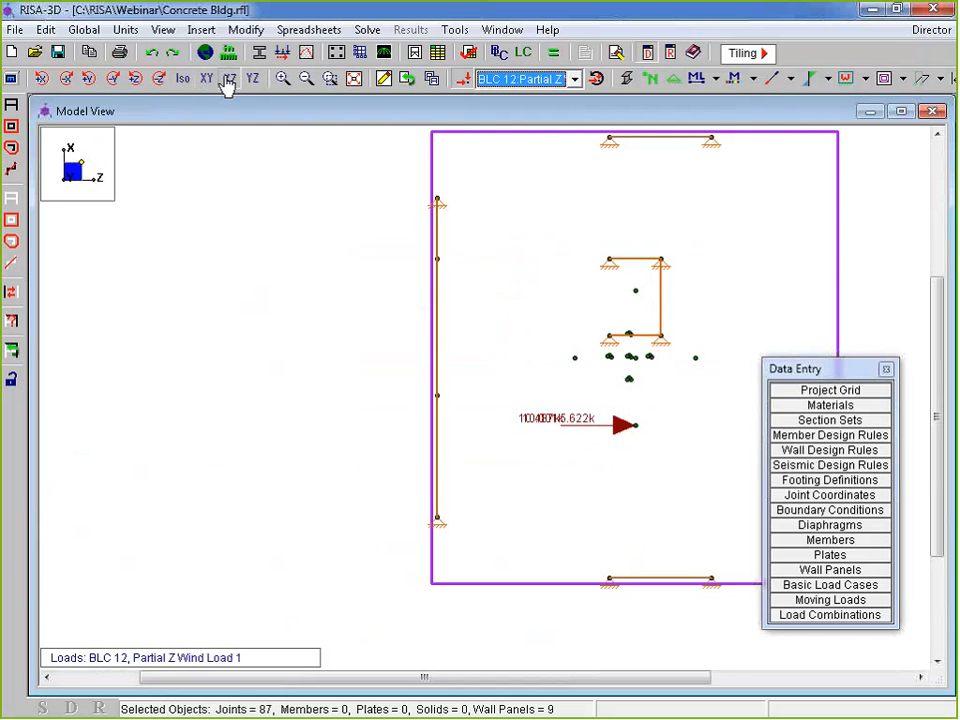
left_click(183, 79)
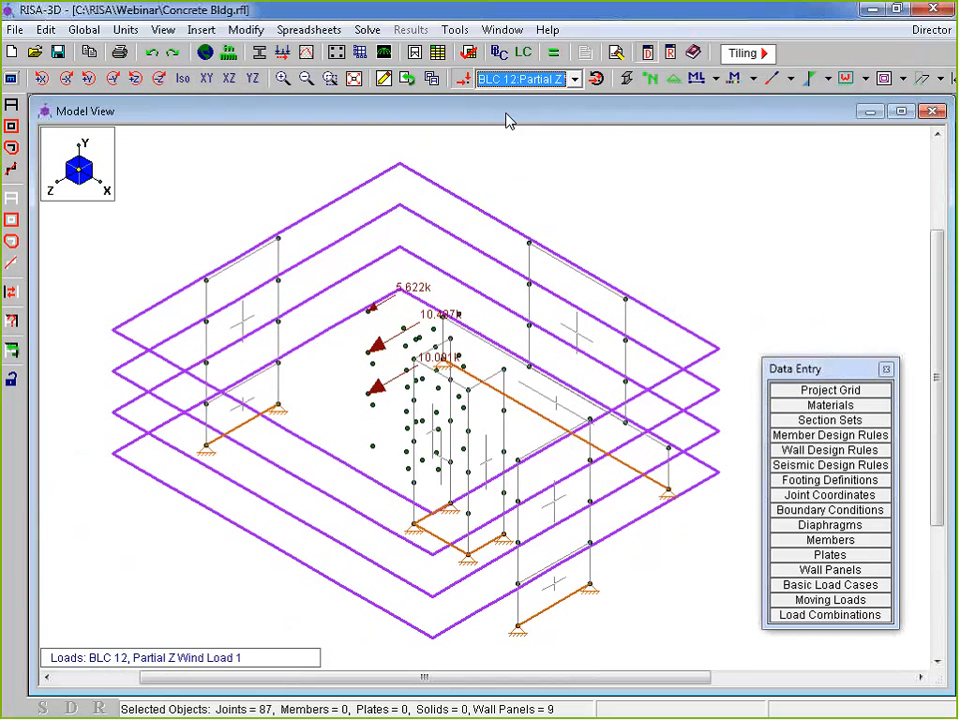
Step through earthquake cases BLC 14, BLC 17 and BLC 18 (Z with X eccentricity)
left_click(520, 78)
left_click(600, 126)
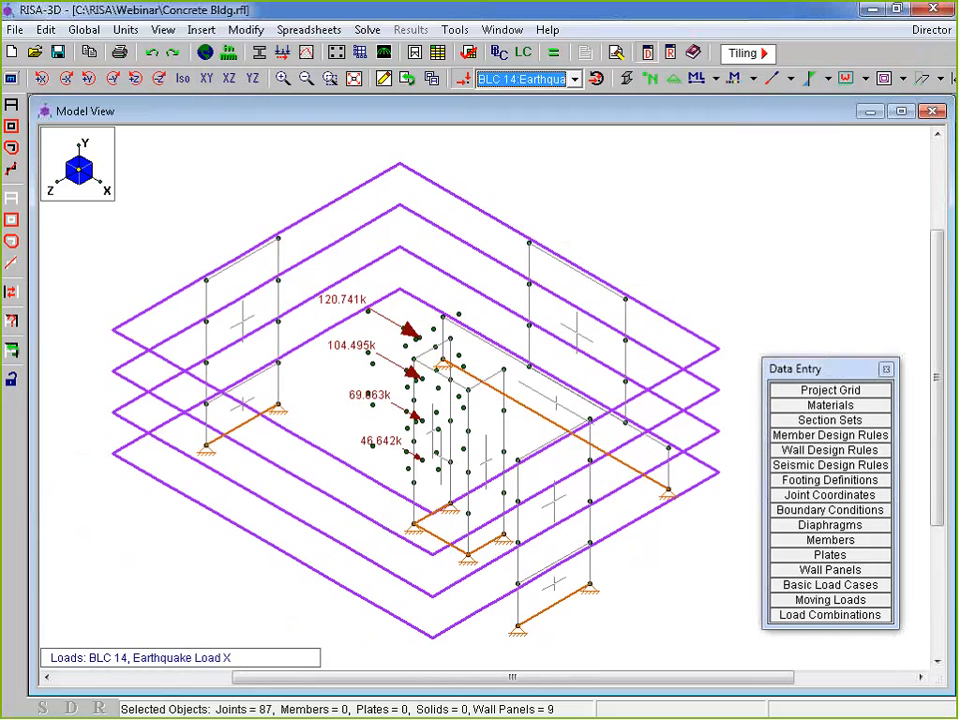
left_click(574, 79)
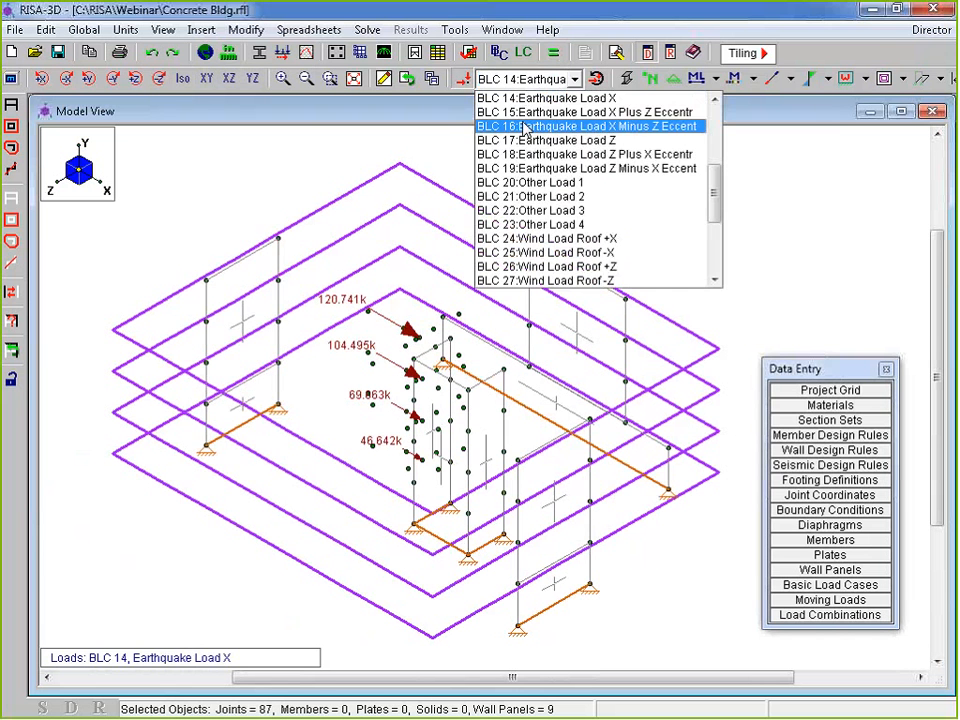
left_click(530, 141)
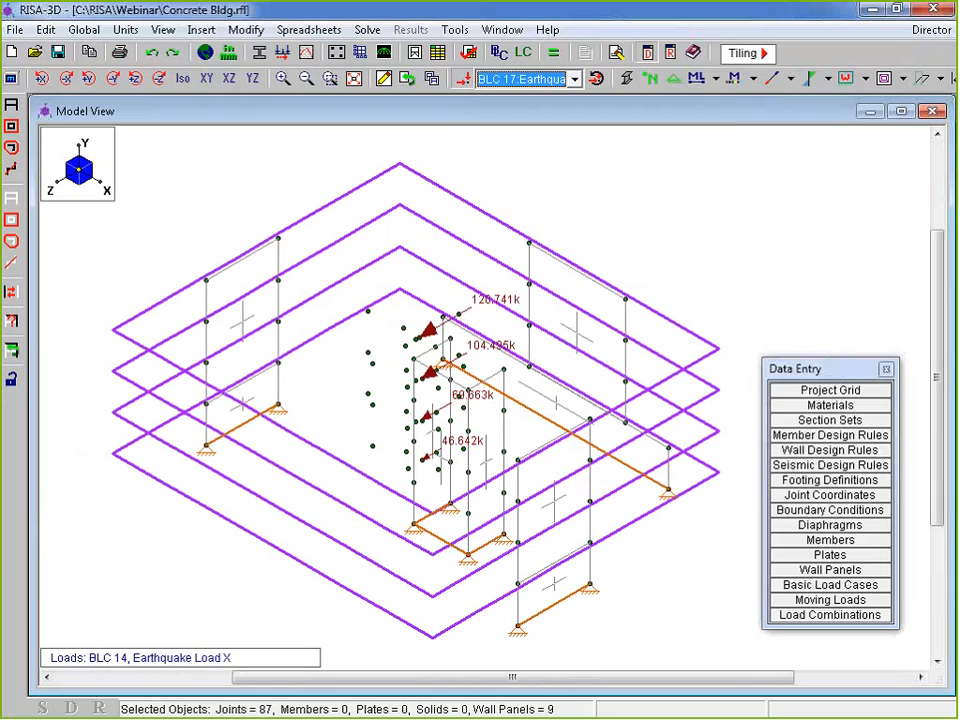
left_click(522, 79)
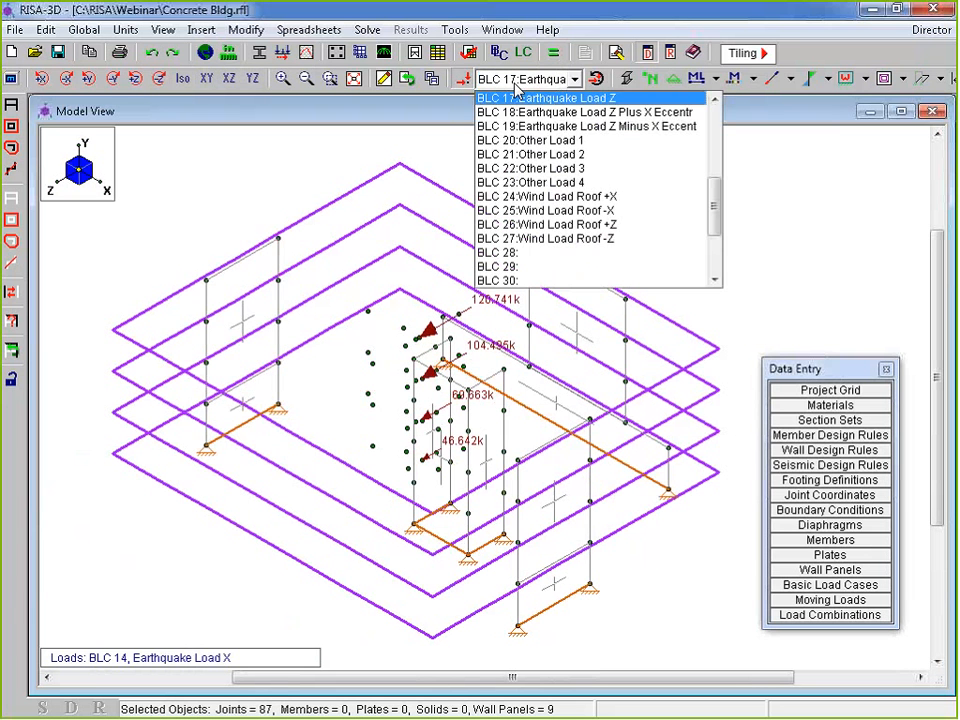
left_click(556, 113)
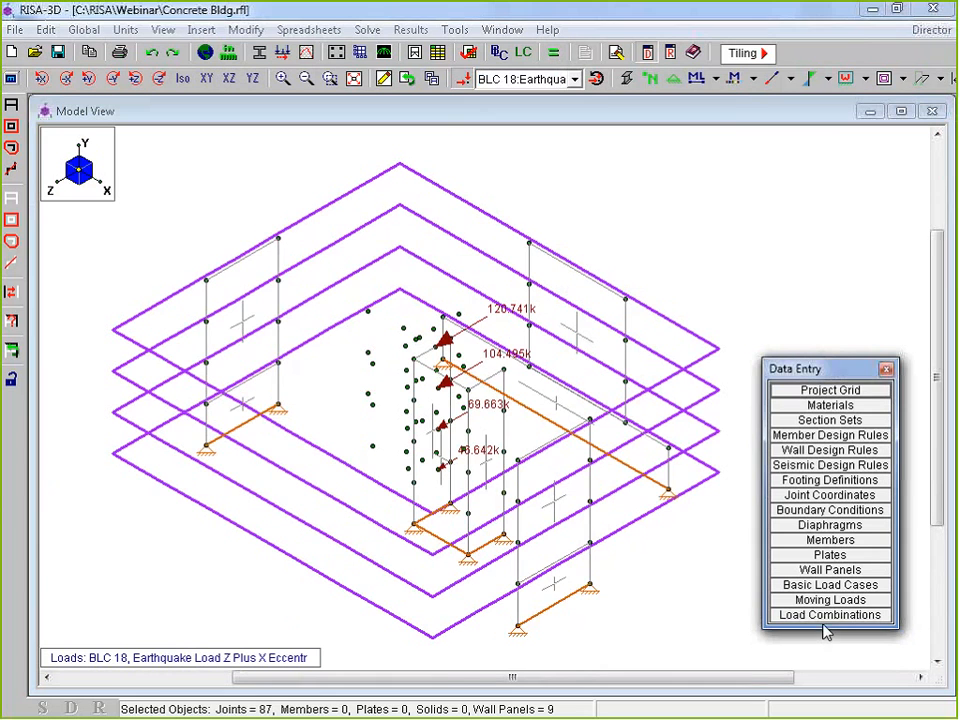
Open the Load Combinations spreadsheet, enlarge it to show rows 21–26, and close Data Entry
left_click(822, 616)
left_click_drag(416, 259, 262, 124)
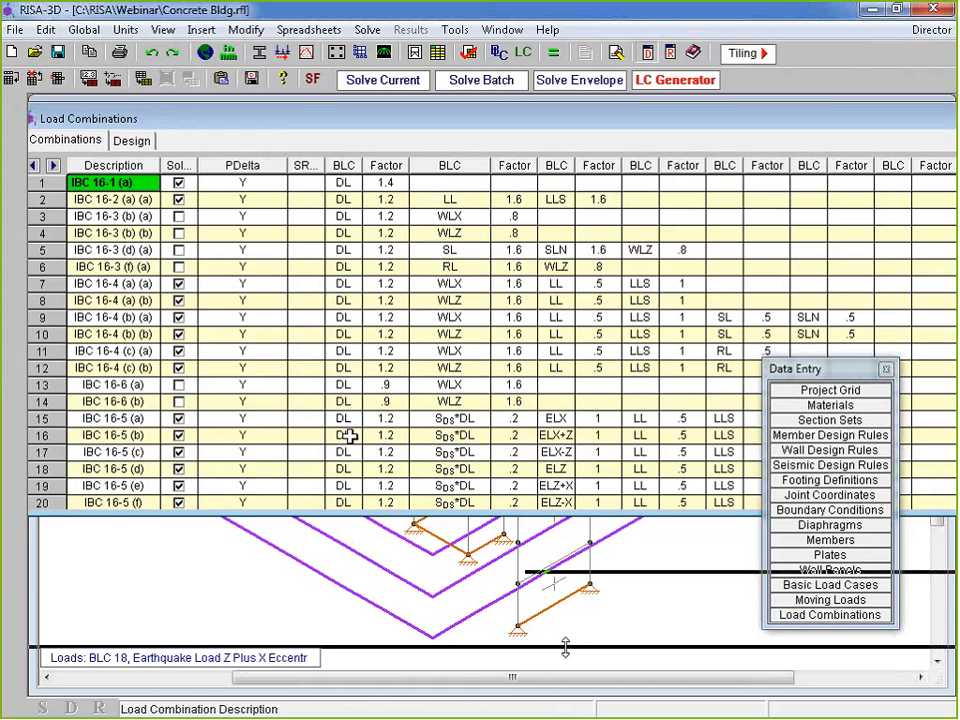
left_click_drag(548, 512, 548, 618)
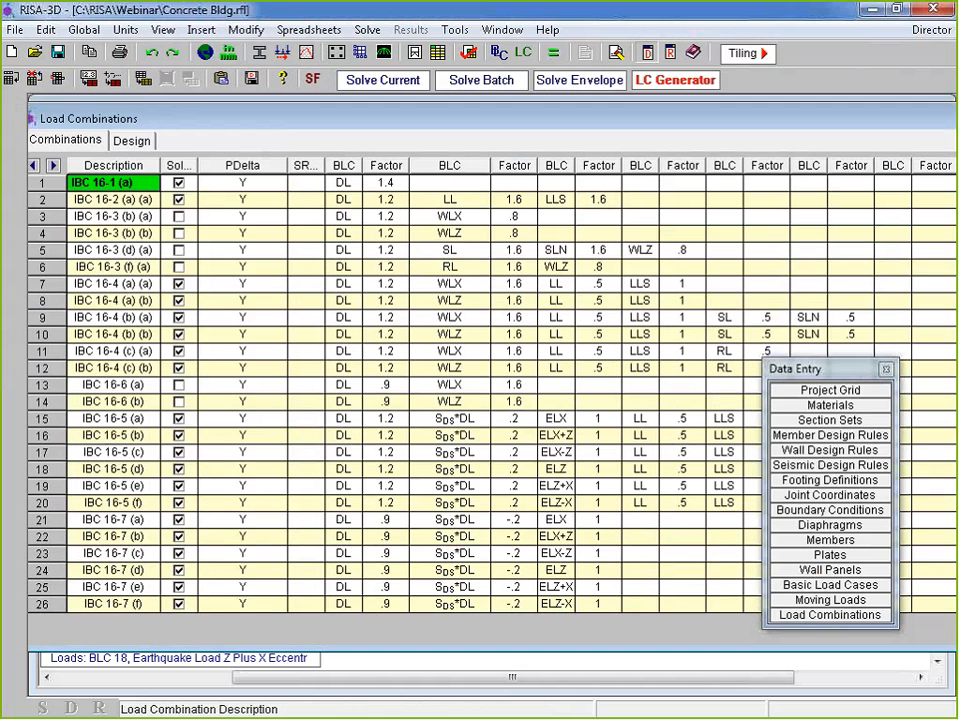
left_click(886, 370)
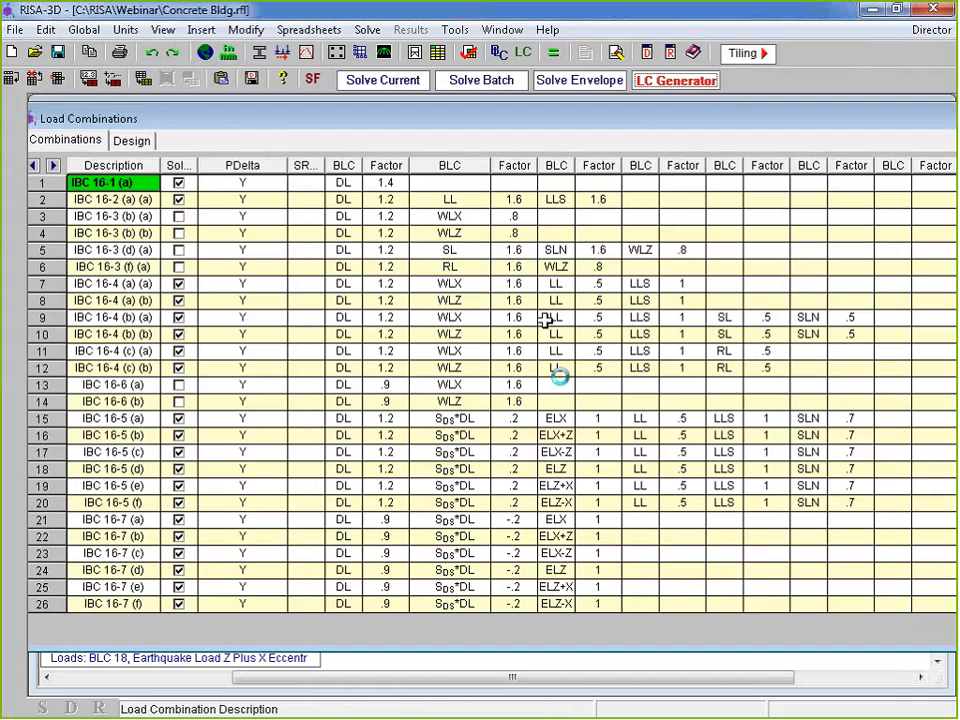
Review the LC Generator's Wind and Seismic settings, with seismic in both X and Z
left_click(688, 82)
left_click_drag(182, 147, 421, 97)
key("Escape")
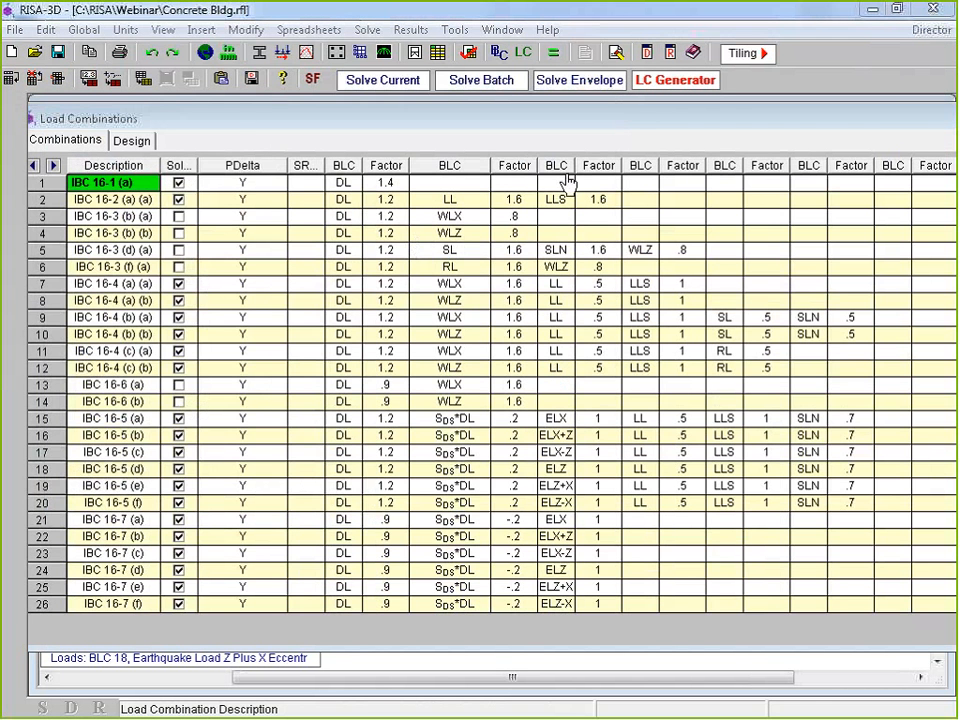
left_click(358, 124)
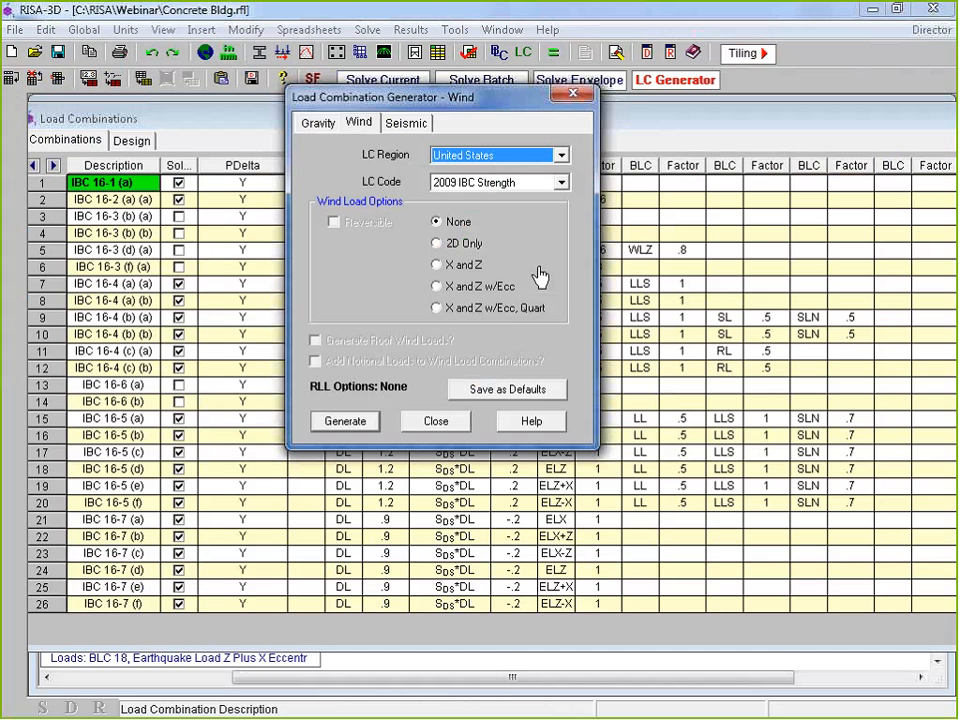
left_click(400, 126)
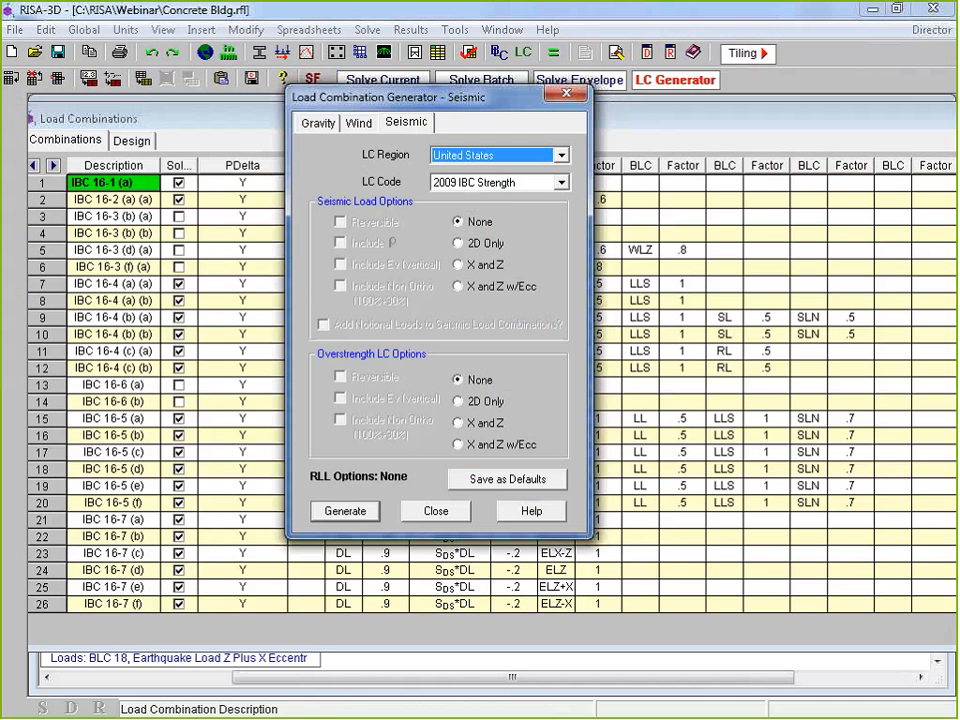
left_click(459, 265)
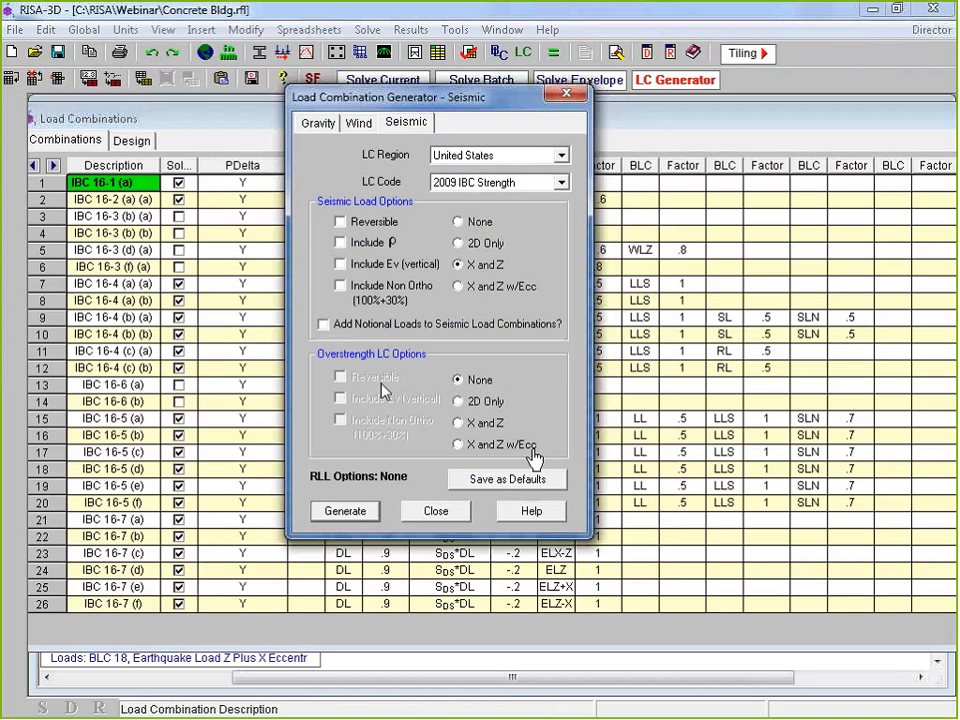
left_click(436, 512)
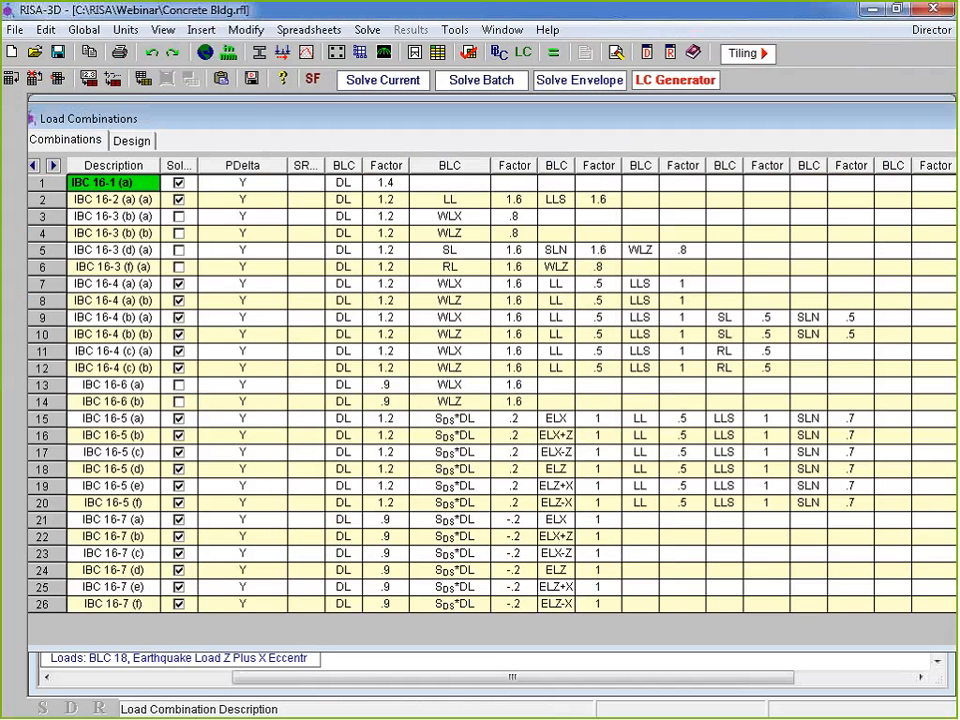
Solve the model using Batch Solution of Marked Combinations
left_click_drag(620, 119, 350, 144)
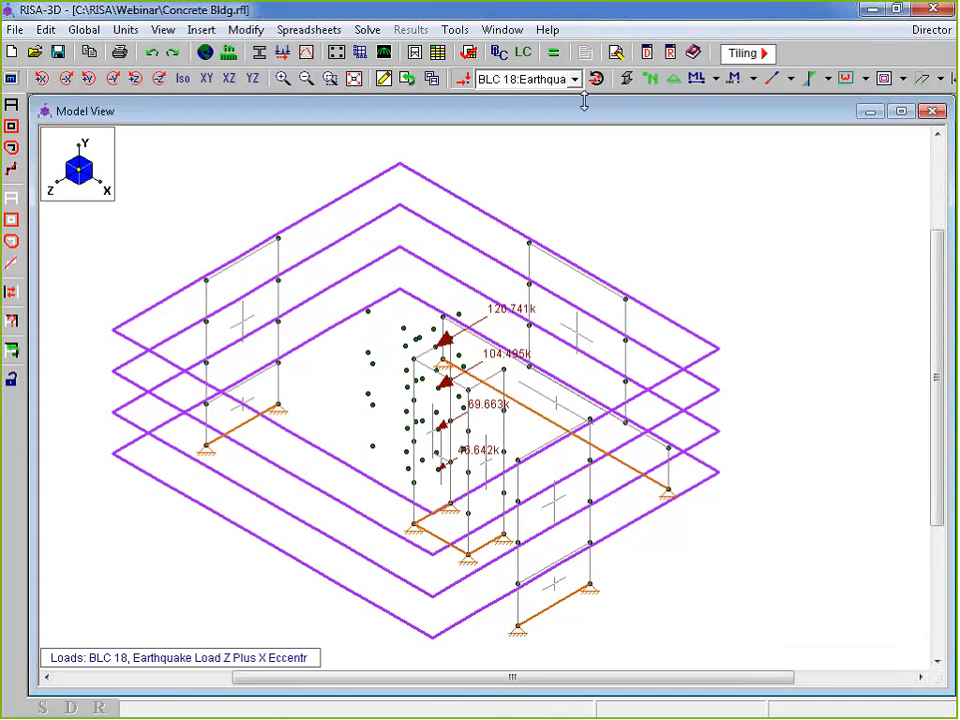
left_click(553, 54)
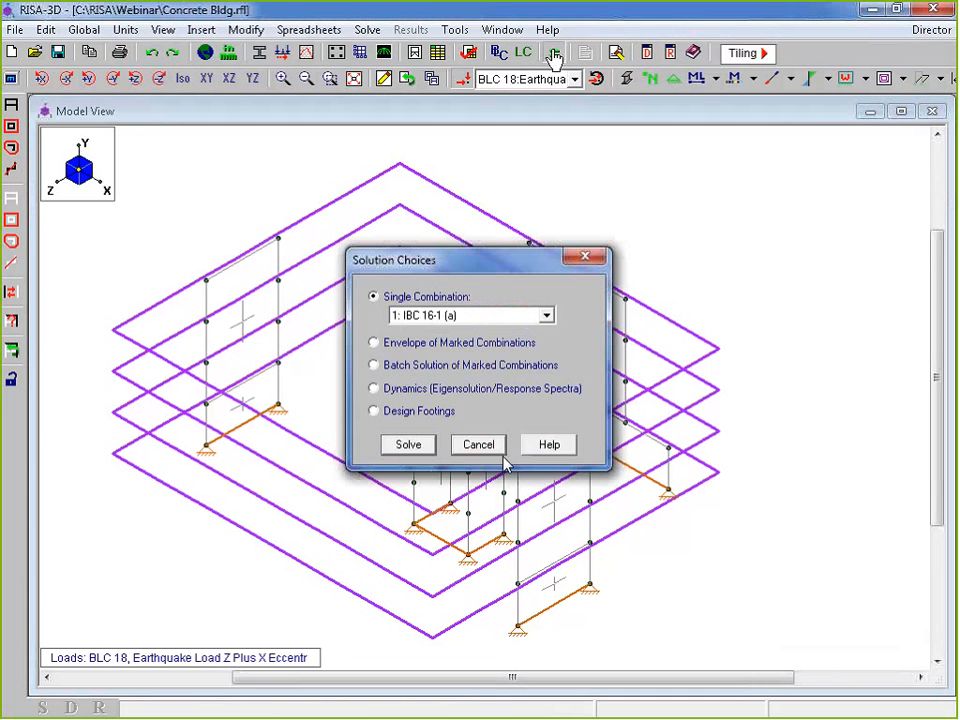
left_click(421, 366)
left_click(412, 446)
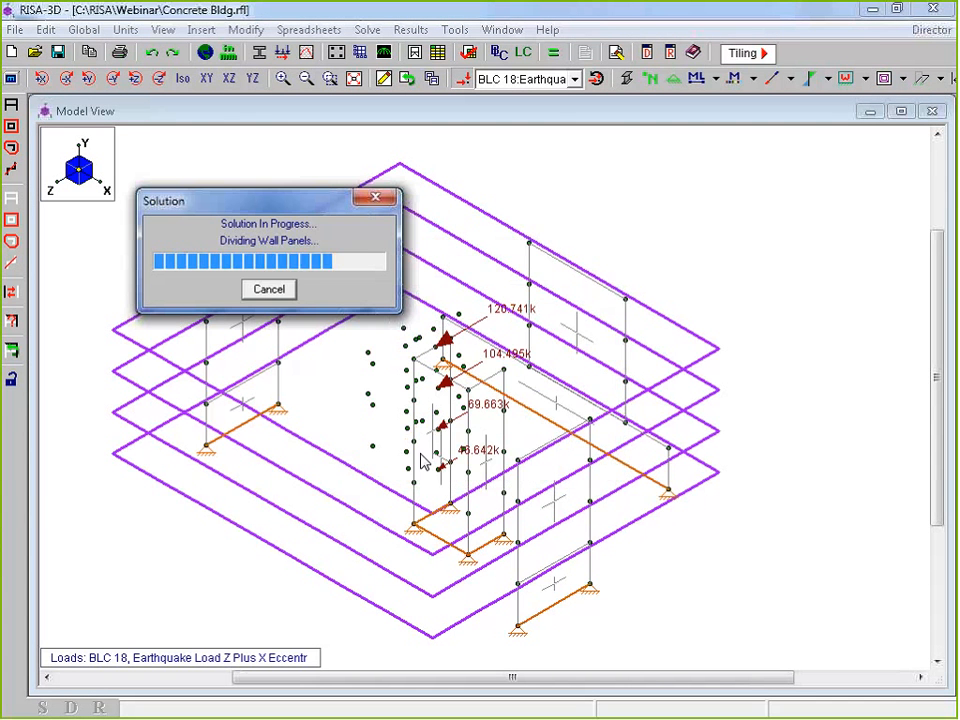
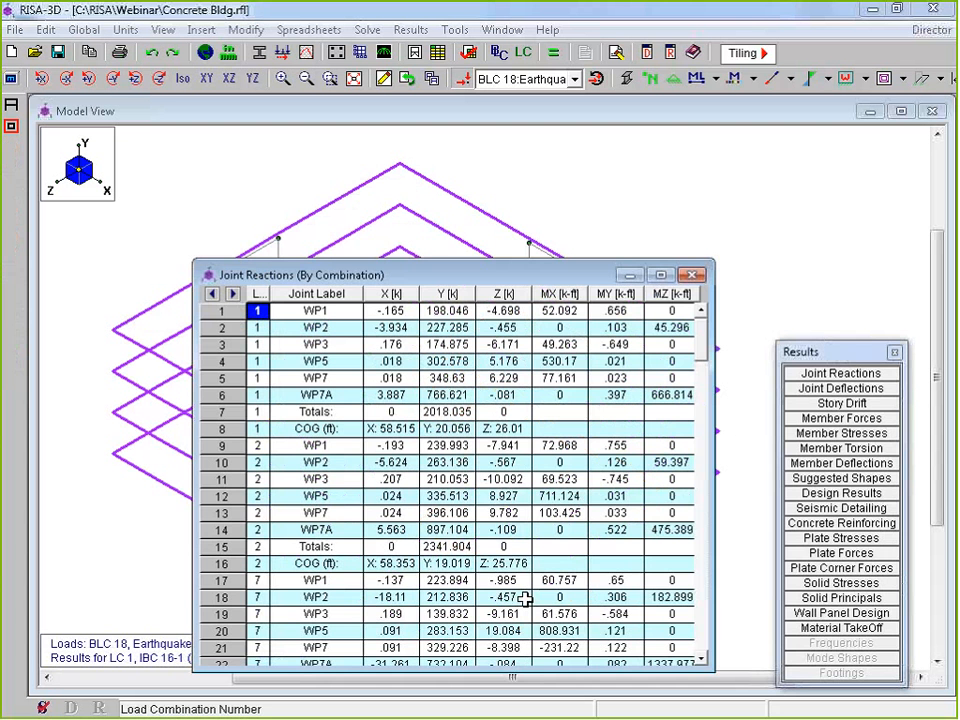
Close Joint Reactions, set plate display to None, recentre the walls, and turn off load display
left_click(693, 275)
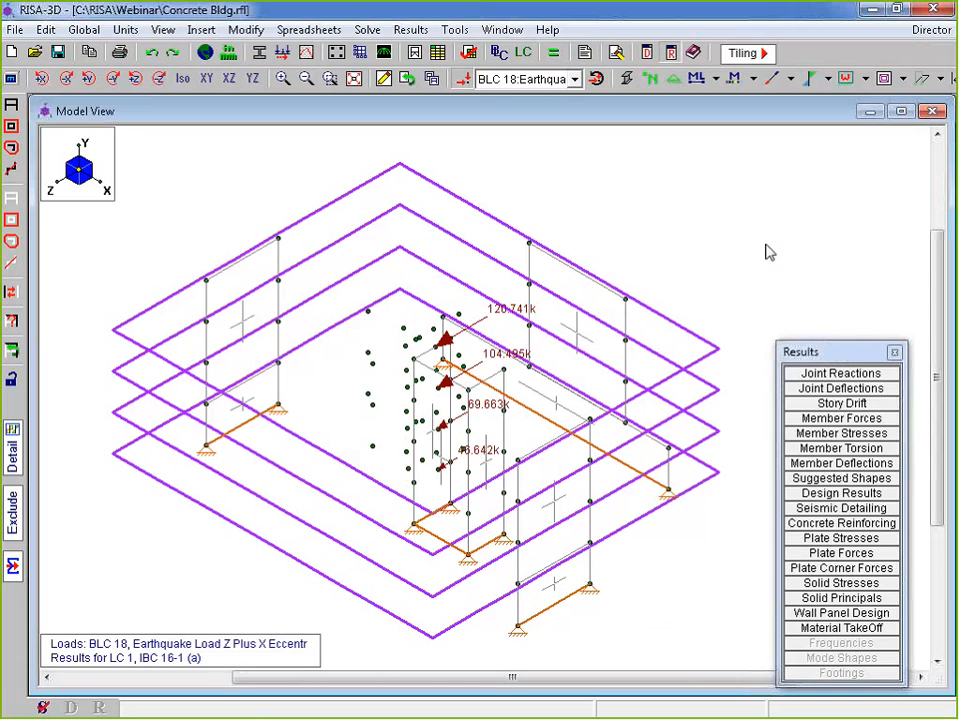
left_click(902, 78)
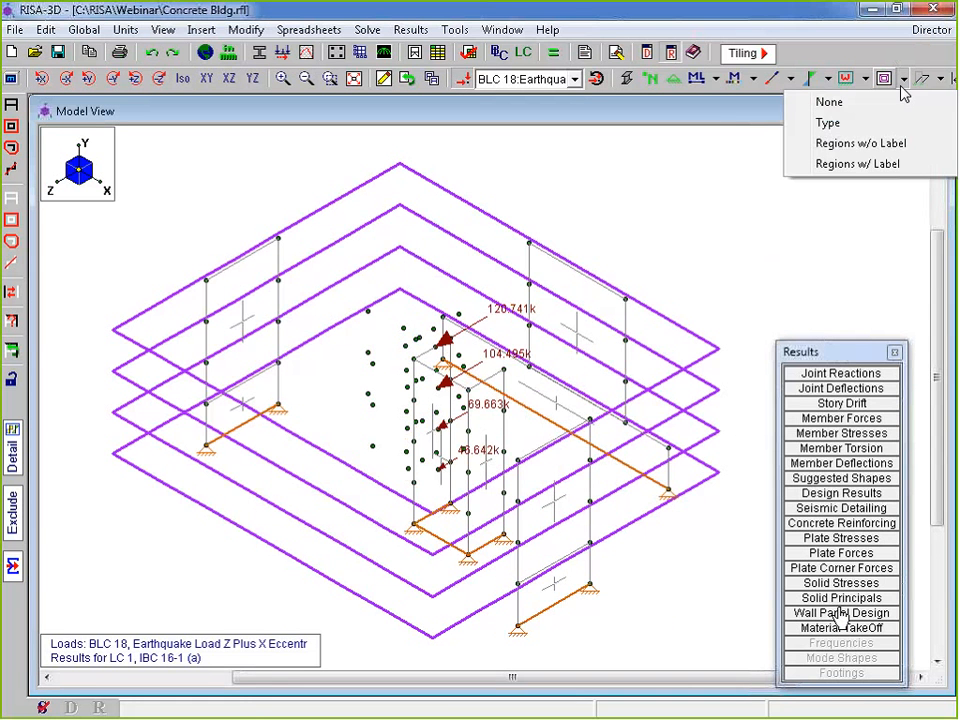
left_click(872, 101)
middle_click_drag(428, 348, 422, 321)
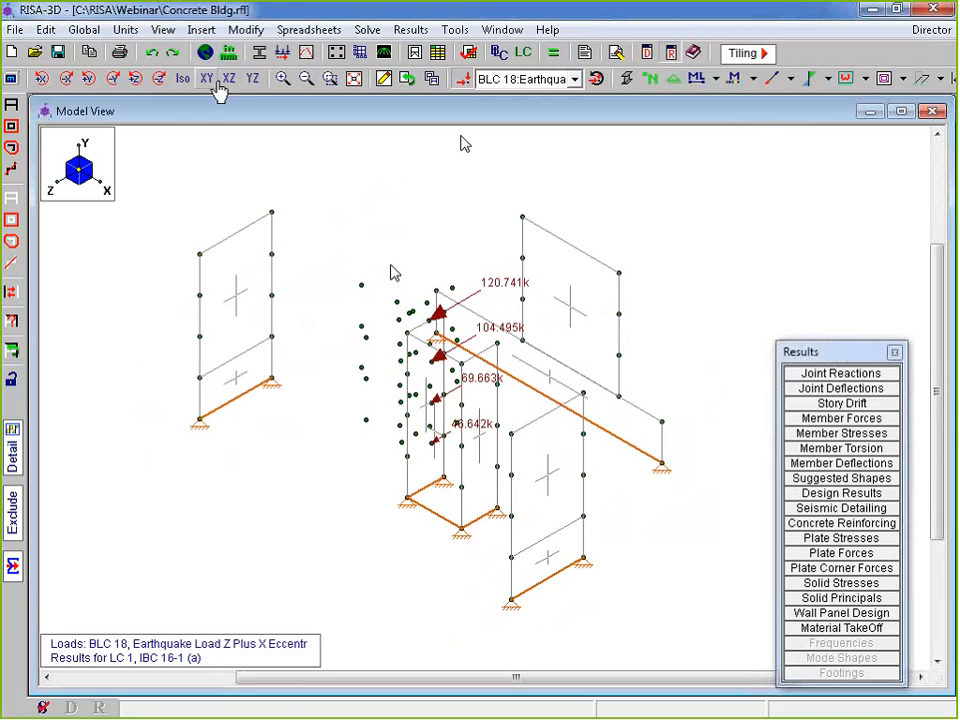
left_click(463, 80)
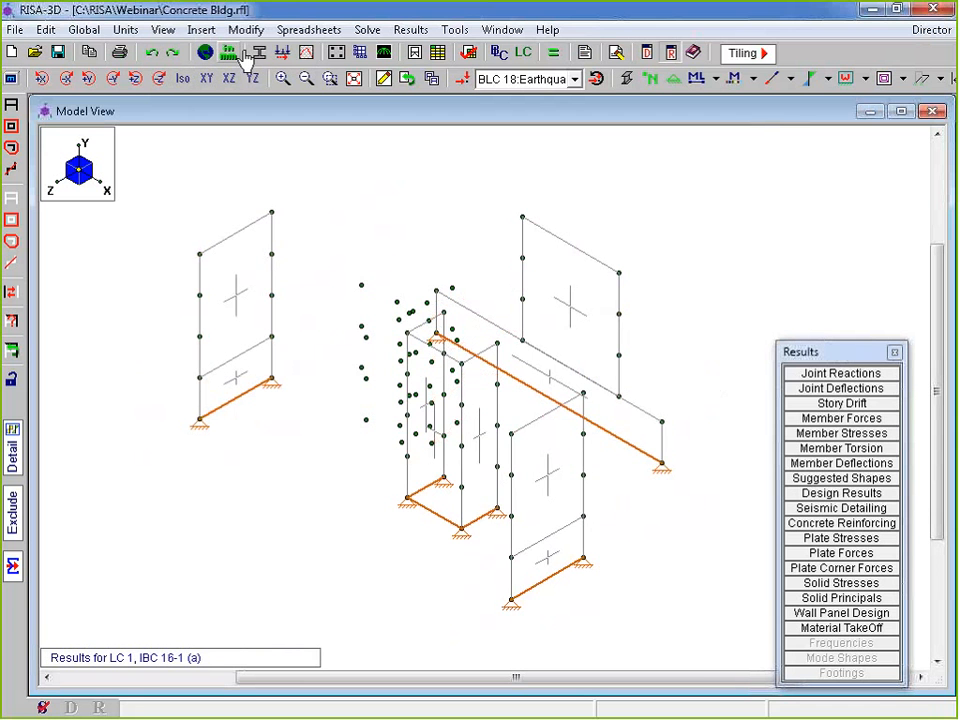
left_click(205, 52)
left_click(383, 217)
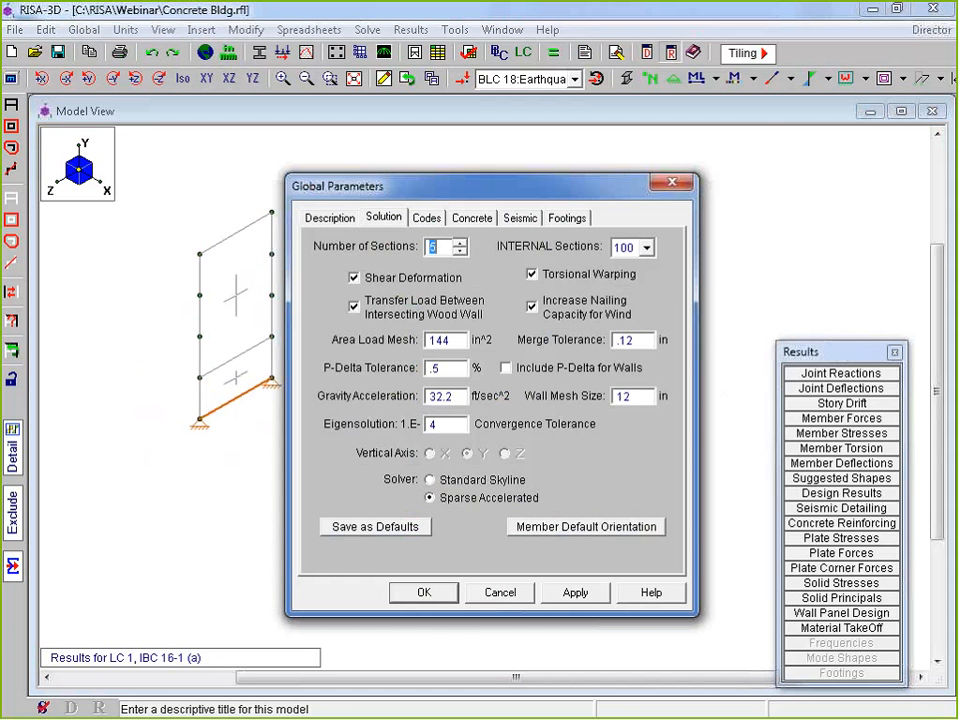
left_click_drag(635, 397, 615, 397)
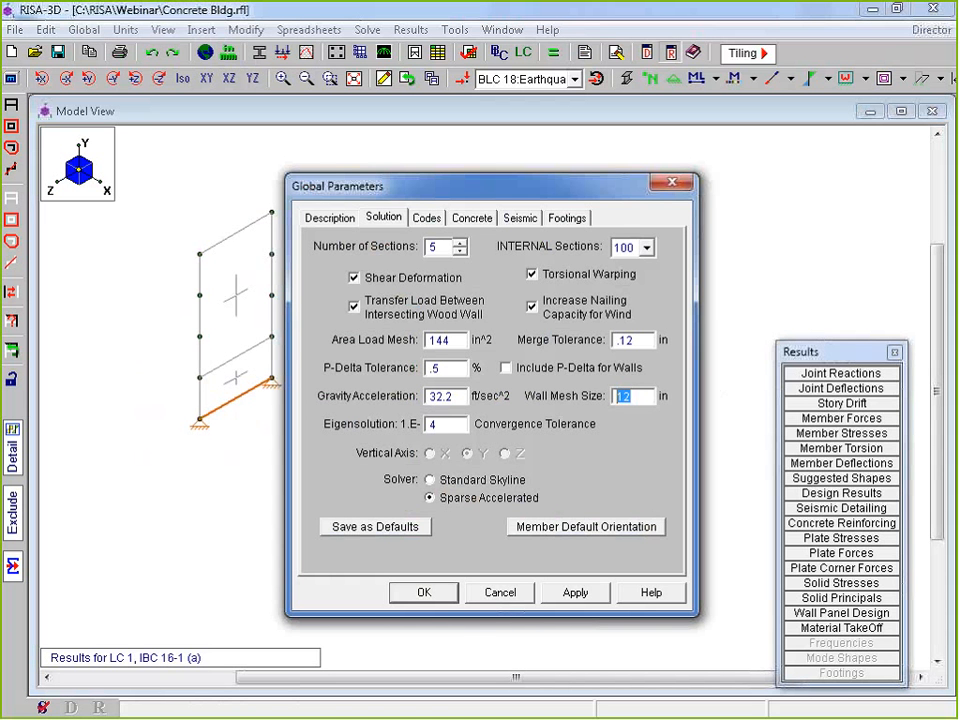
left_click(508, 597)
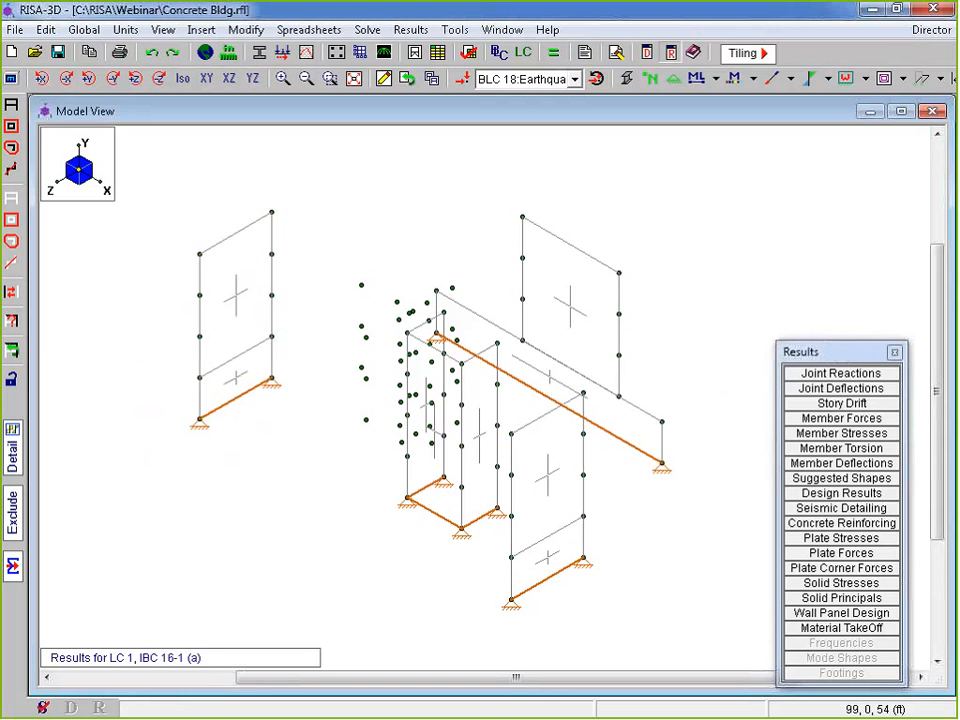
Render the wall panels as shaded surfaces and orbit the model to view another side
middle_click_drag(469, 354, 488, 334)
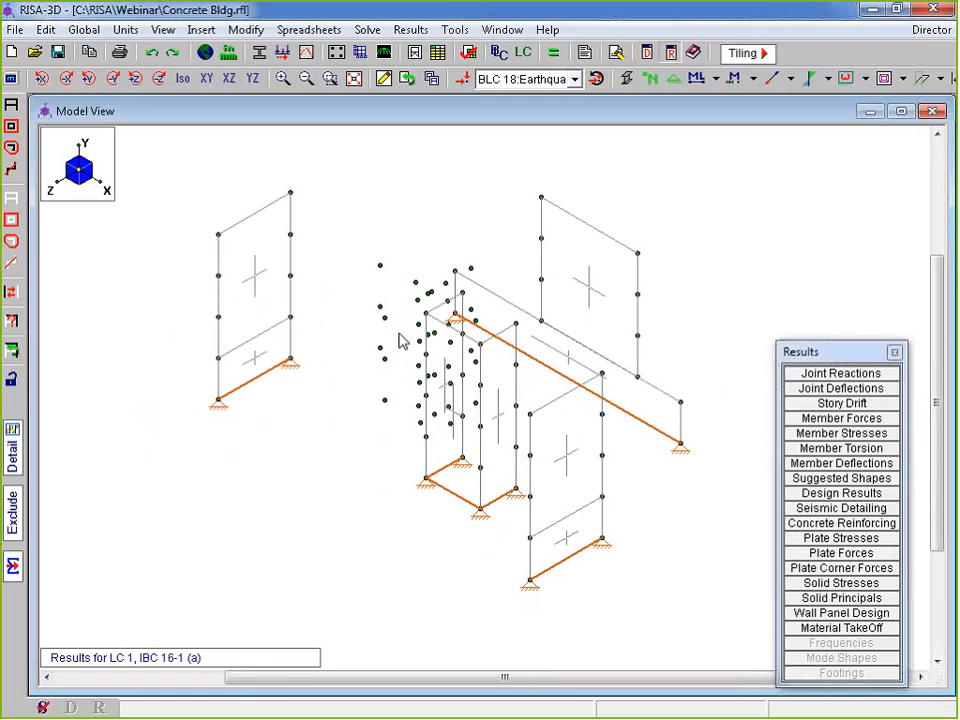
left_click(628, 79)
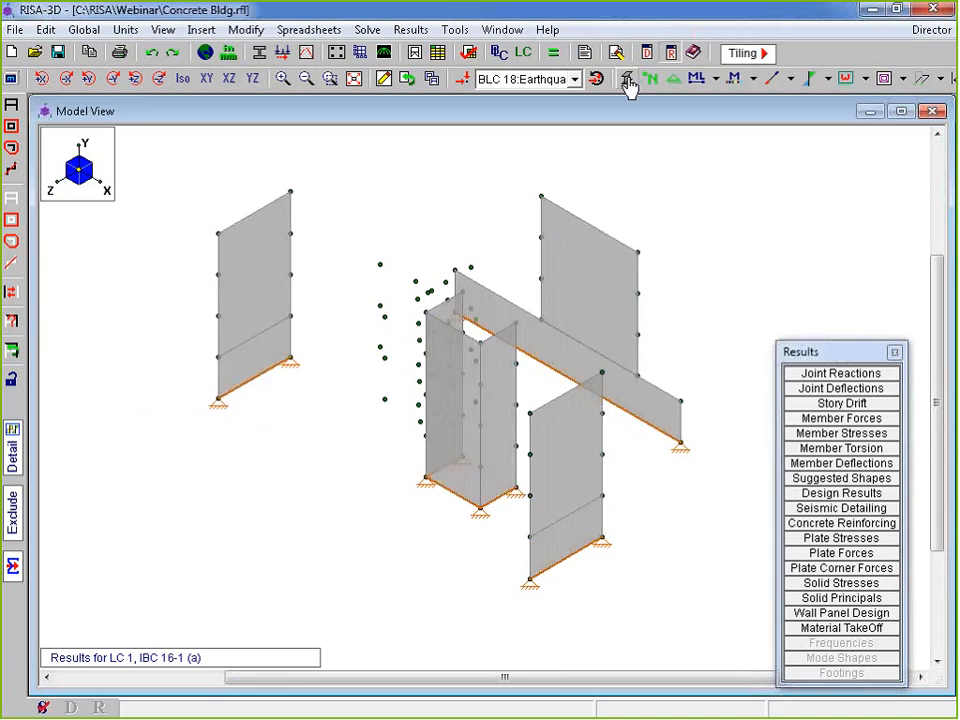
middle_click_drag(574, 315, 636, 452)
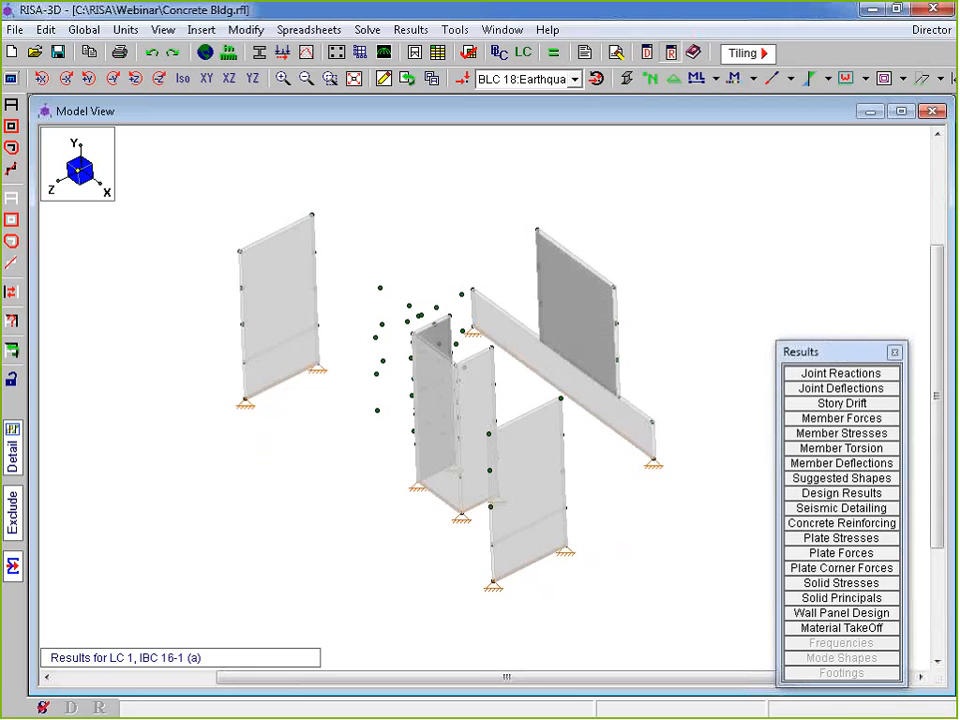
middle_click_drag(594, 317, 603, 503)
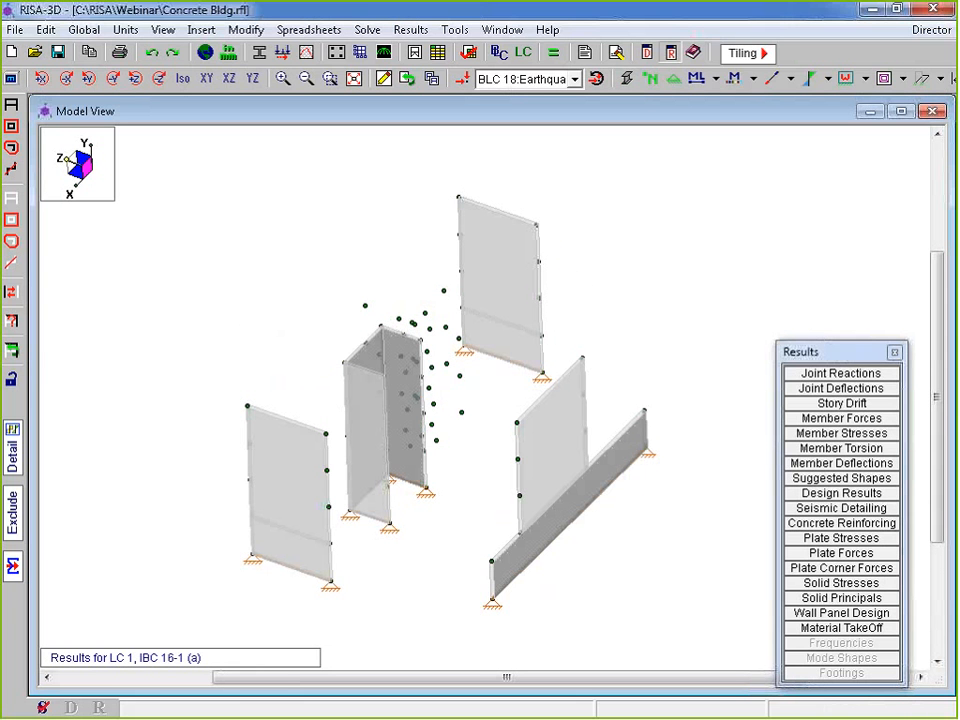
Show Local Axis on all wall panels and orbit the model to inspect their orientations
left_click(866, 79)
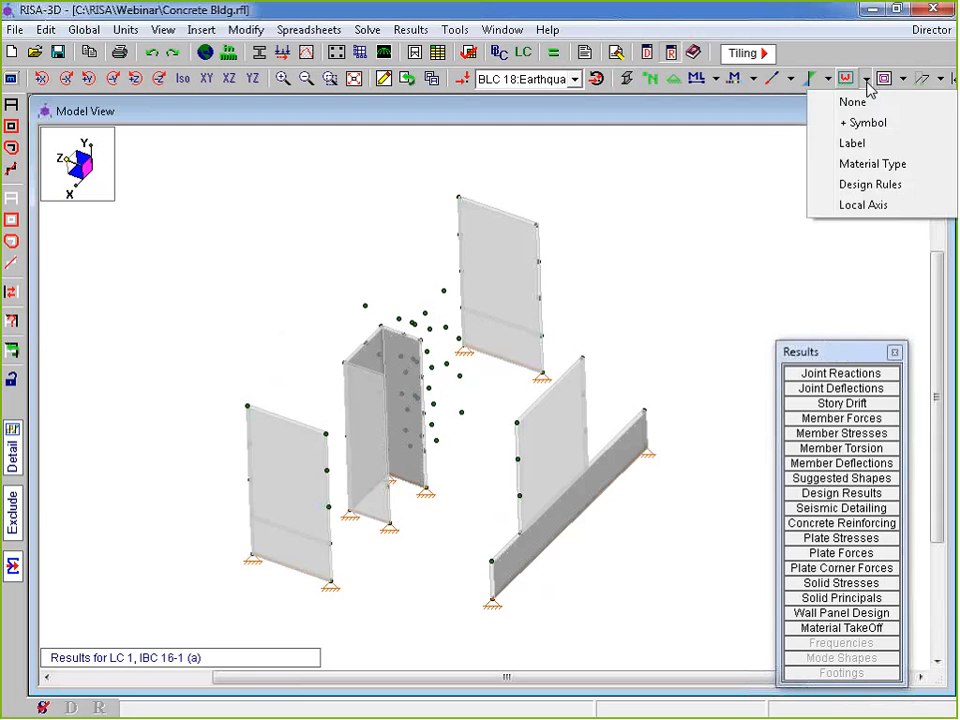
left_click(866, 203)
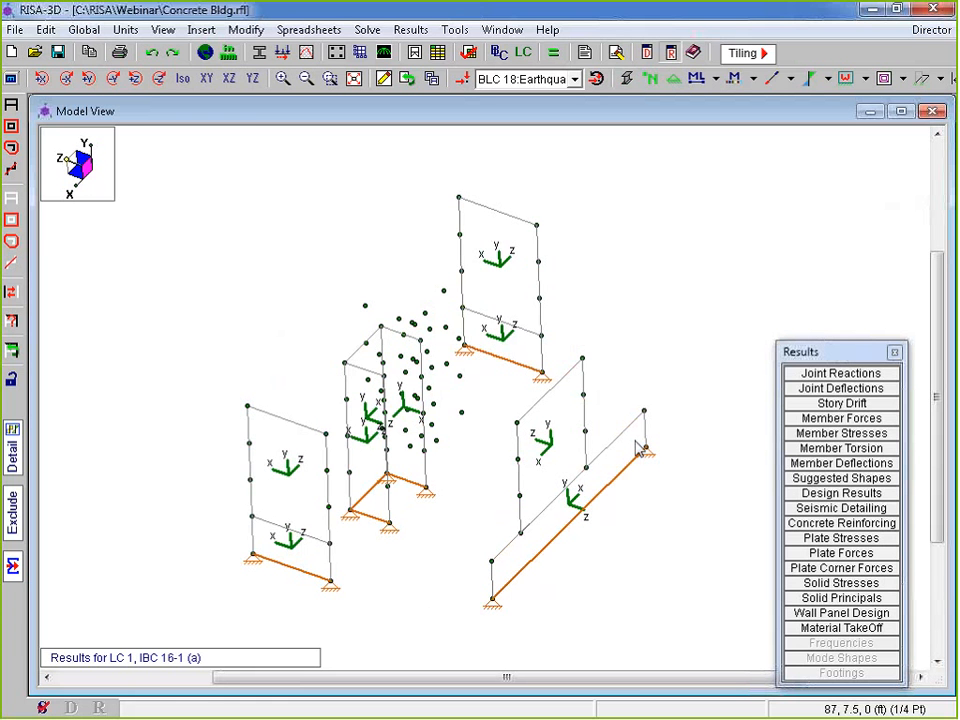
middle_click_drag(636, 450, 655, 542, "shift")
middle_click_drag(583, 521, 639, 403, "shift")
Clear results and apply a Modify Wall Panels setting with Local Axis Use and Out of Plane Flip checked
left_click(383, 79)
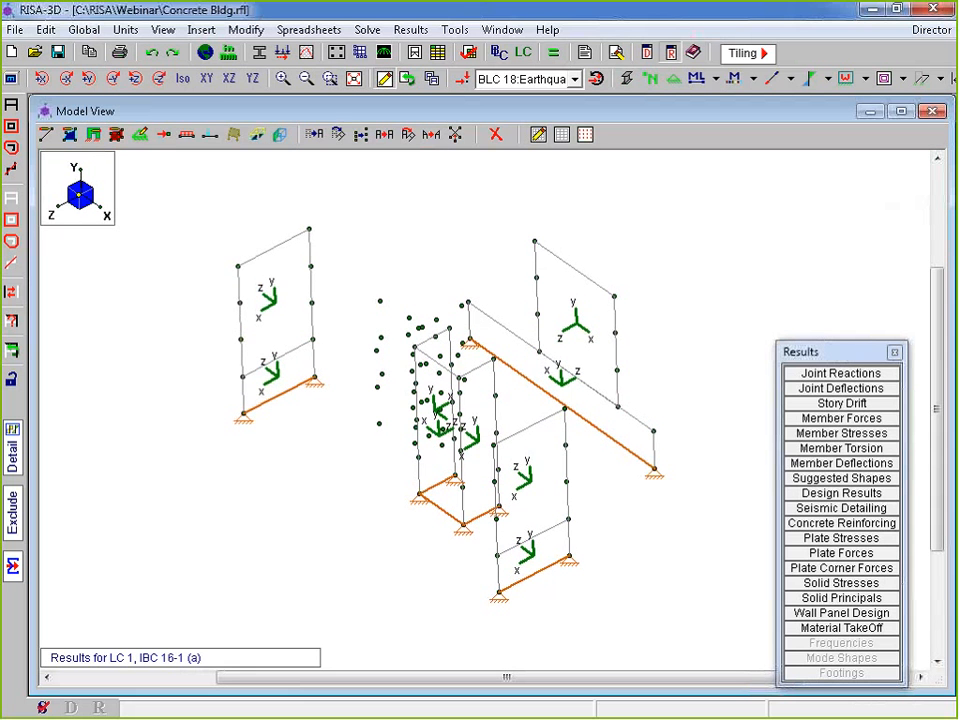
left_click(94, 138)
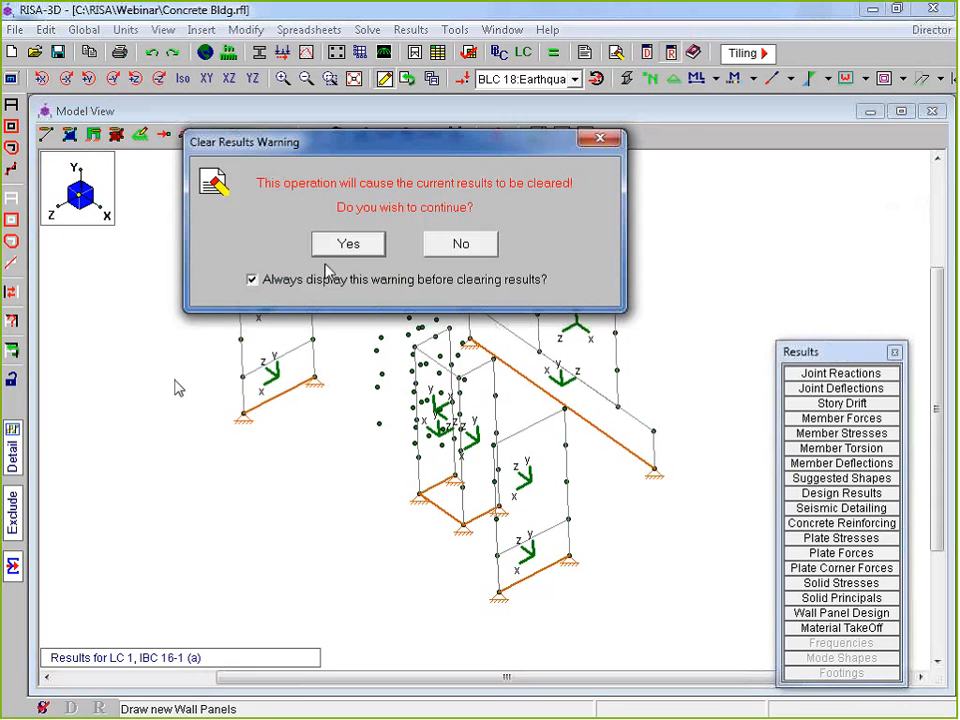
left_click(345, 246)
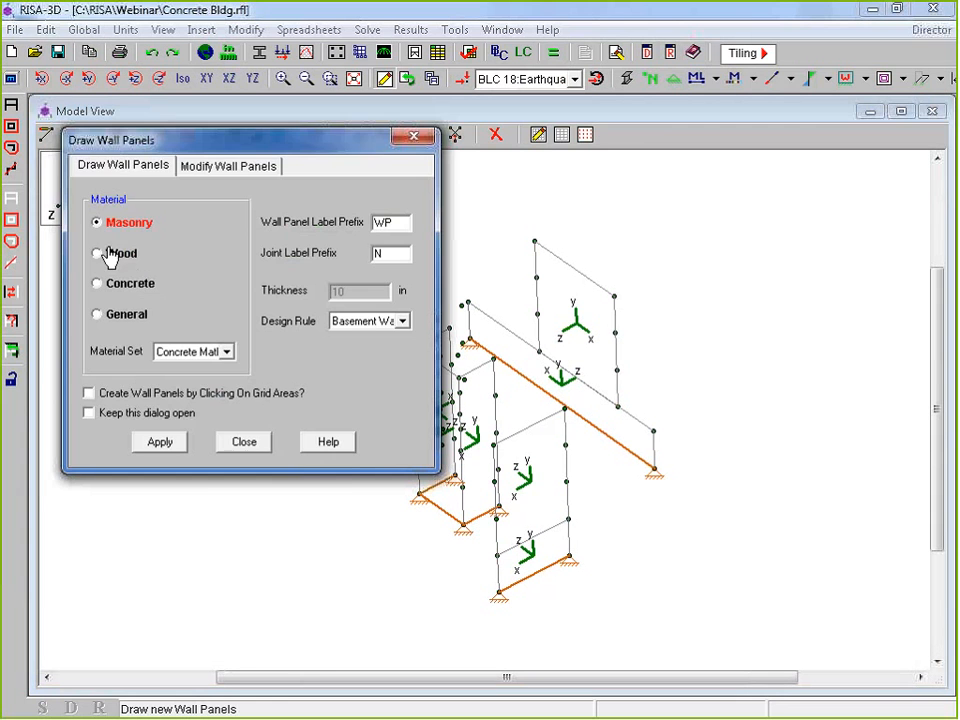
left_click(200, 166)
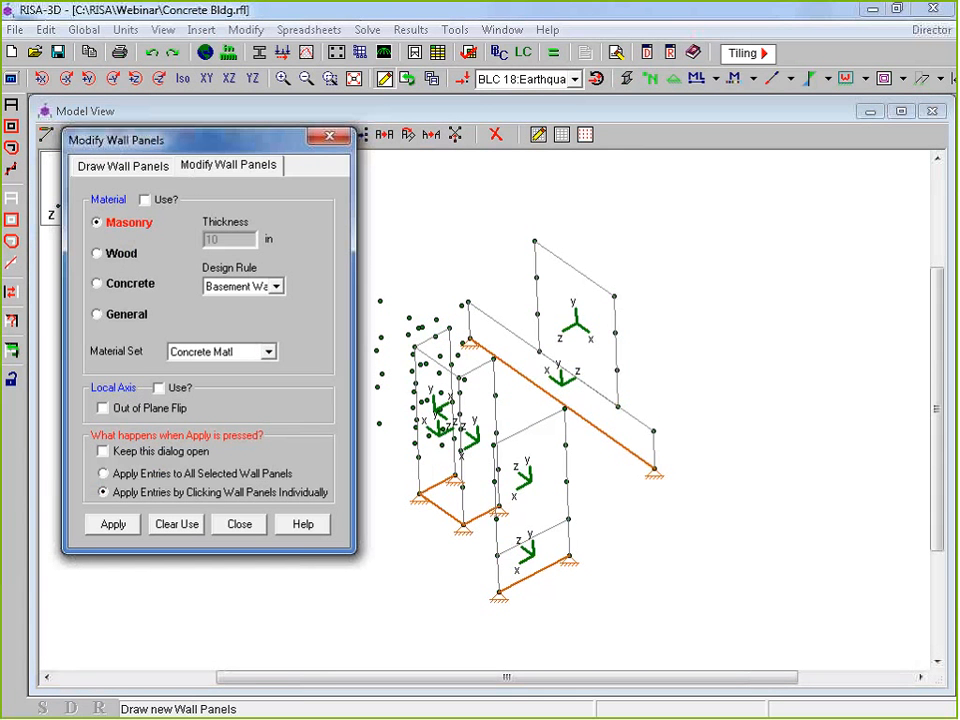
left_click(158, 388)
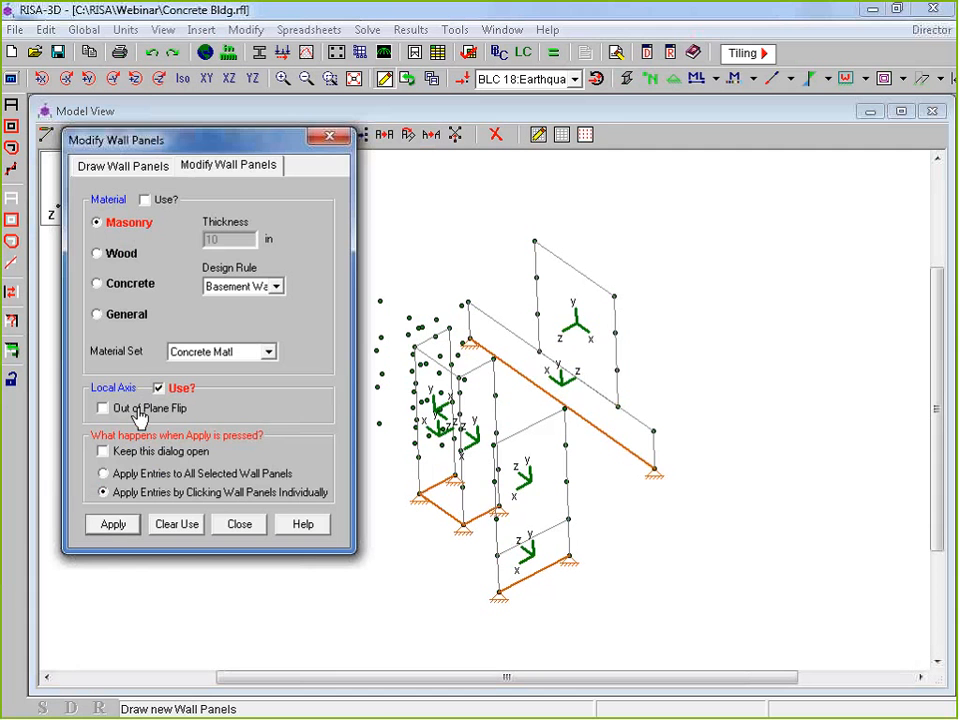
left_click(138, 411)
left_click(115, 527)
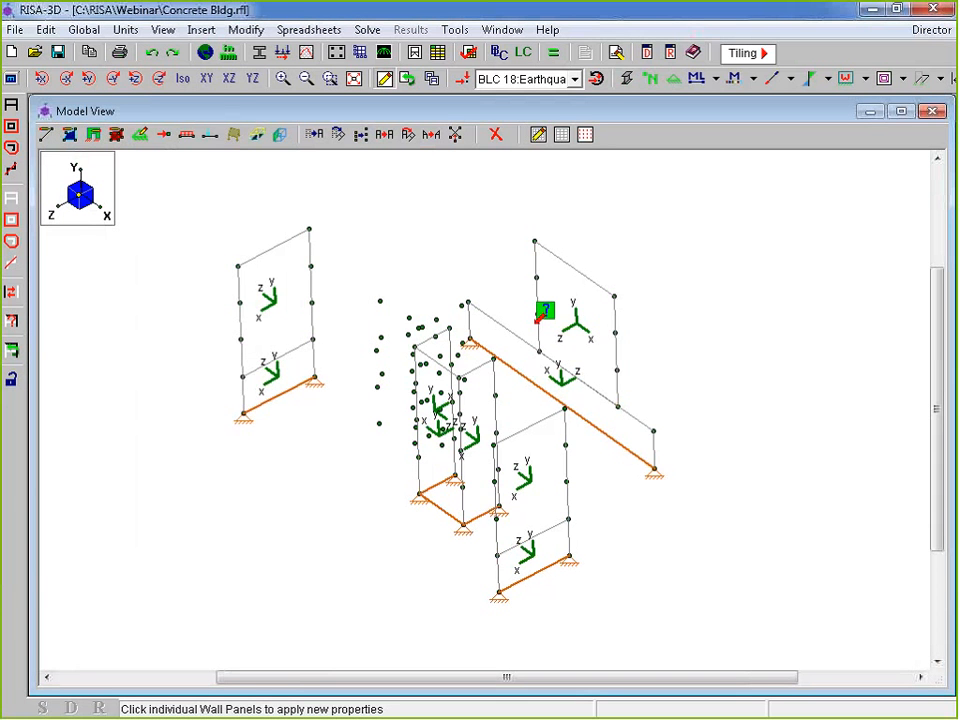
Show the walls as shaded surfaces and orbit the model to inspect them from several angles
left_click(626, 78)
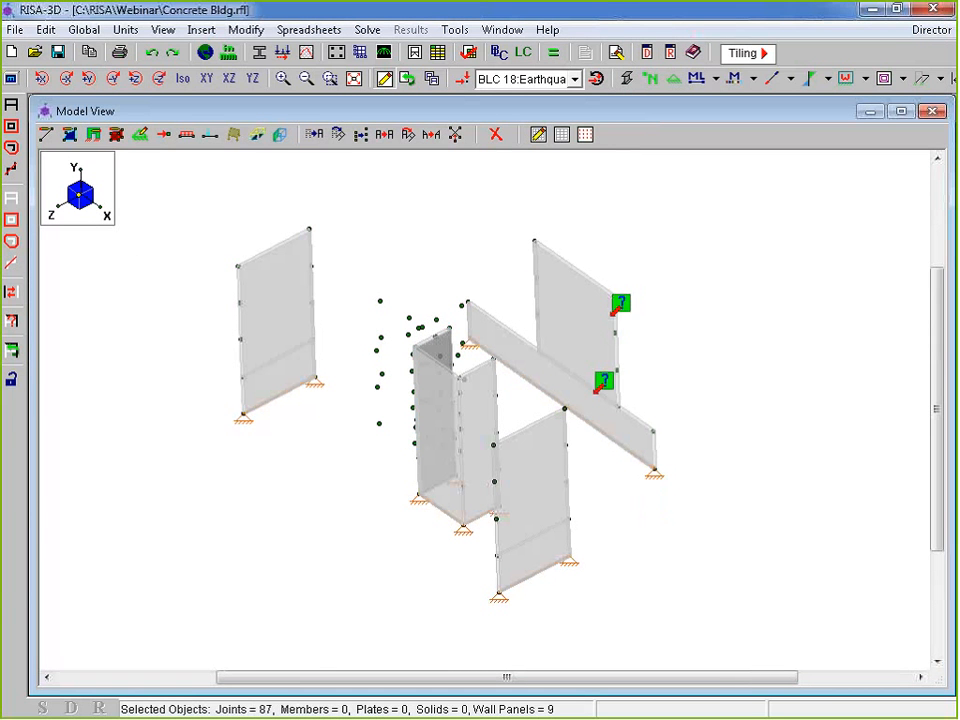
middle_click_drag(592, 337, 313, 540)
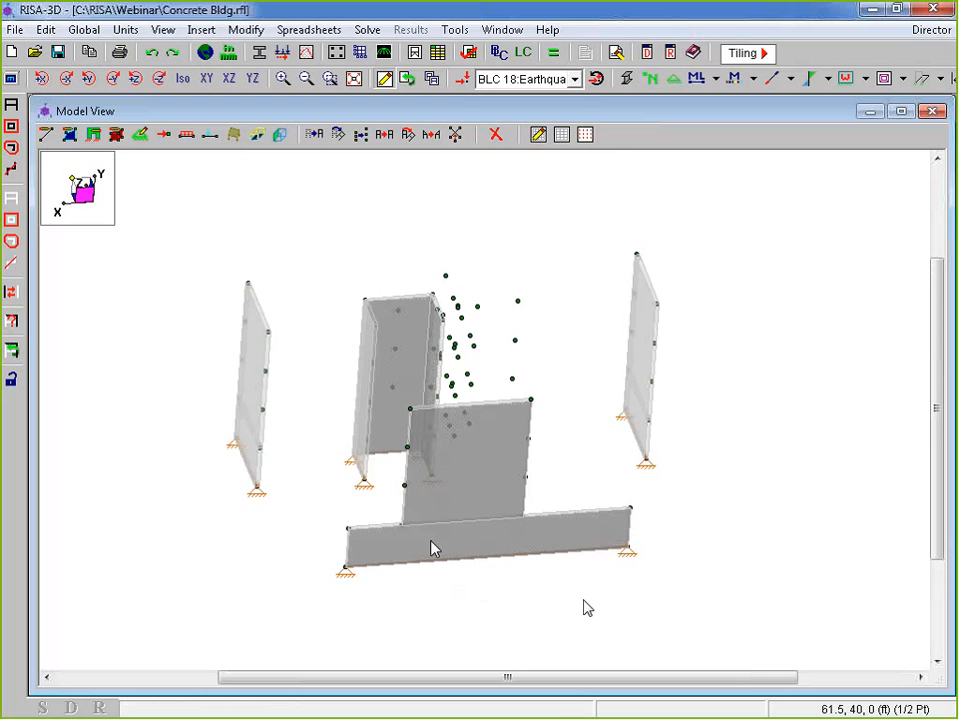
middle_click_drag(432, 548, 673, 381, "shift")
middle_click_drag(645, 559, 620, 470, "shift")
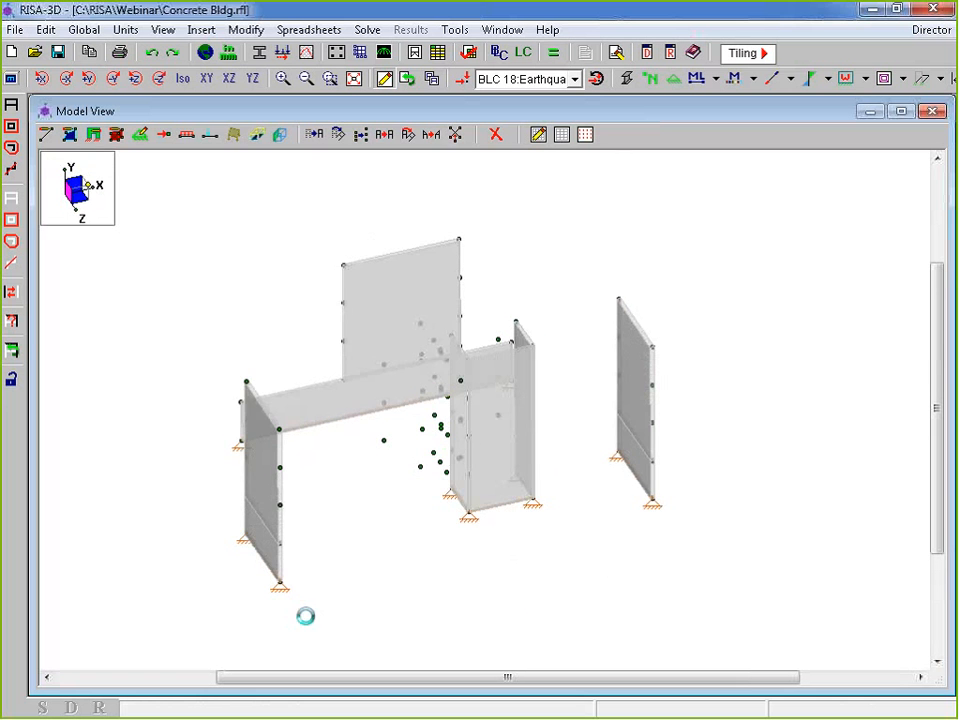
middle_click_drag(306, 615, 287, 611, "shift")
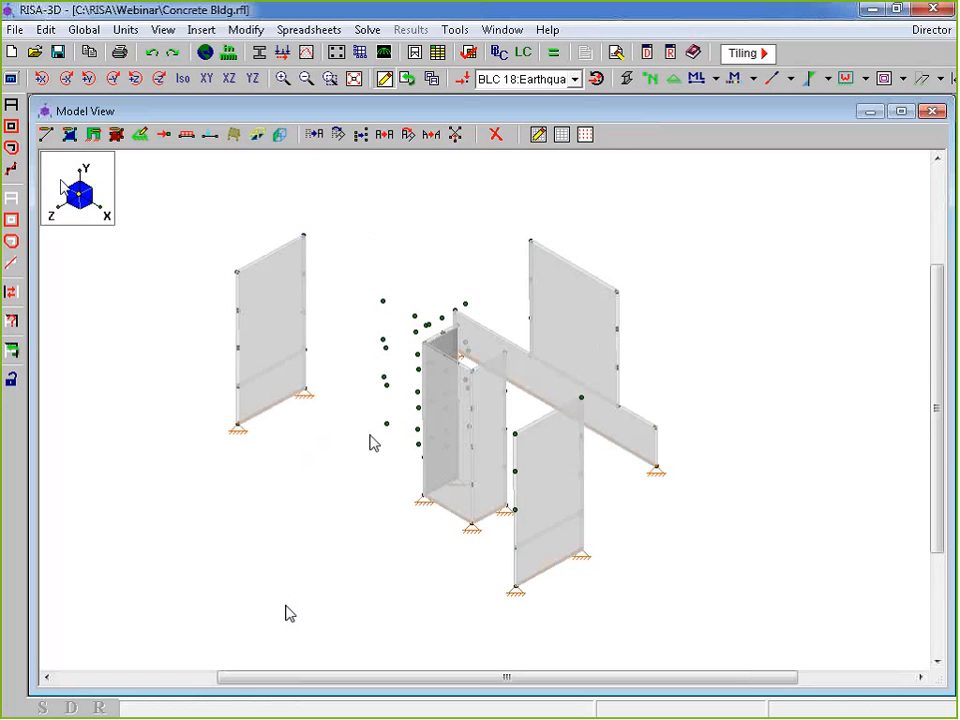
Flip the out-of-plane axis on the front wall's lower and upper parts, check it, and solve
left_click(95, 137)
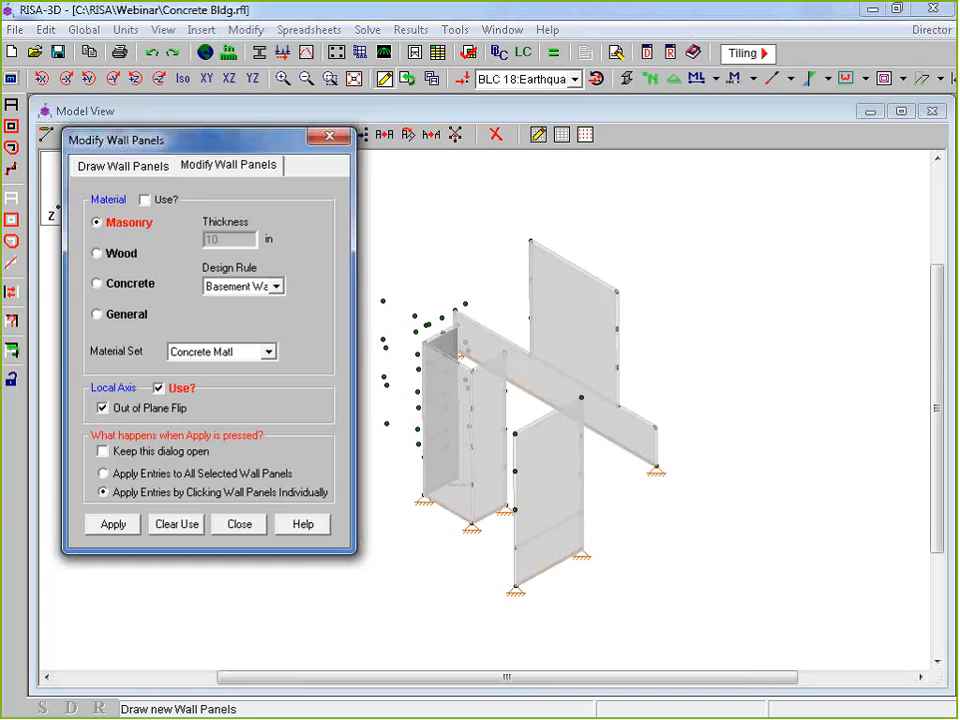
left_click(113, 524)
left_click(542, 540)
left_click(561, 497)
middle_click_drag(561, 497, 718, 471, "shift")
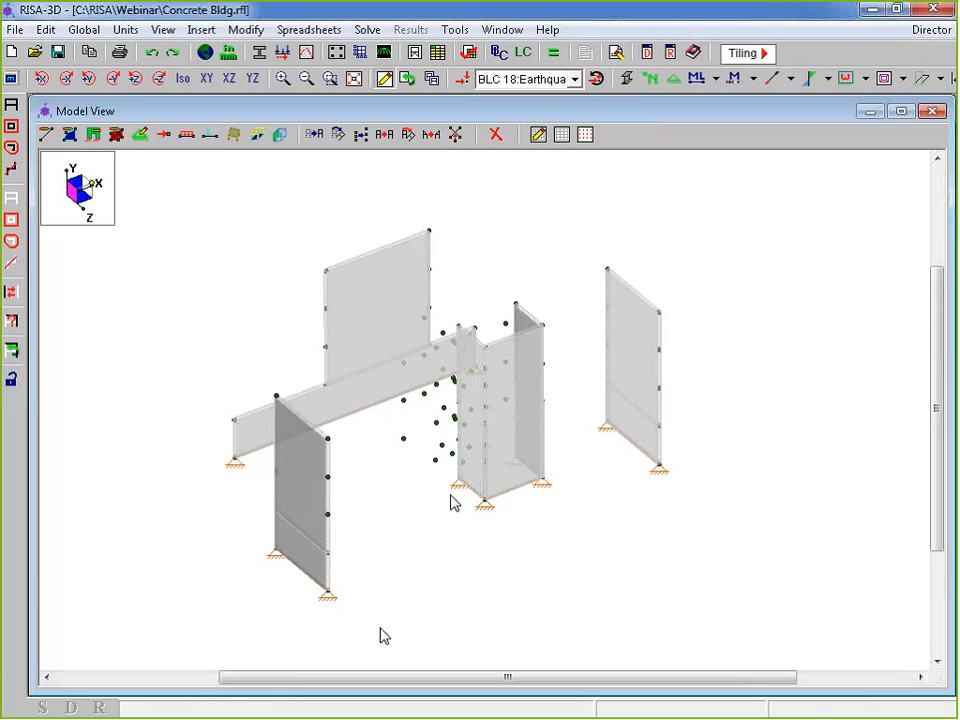
middle_click_drag(660, 499, 700, 500, "shift")
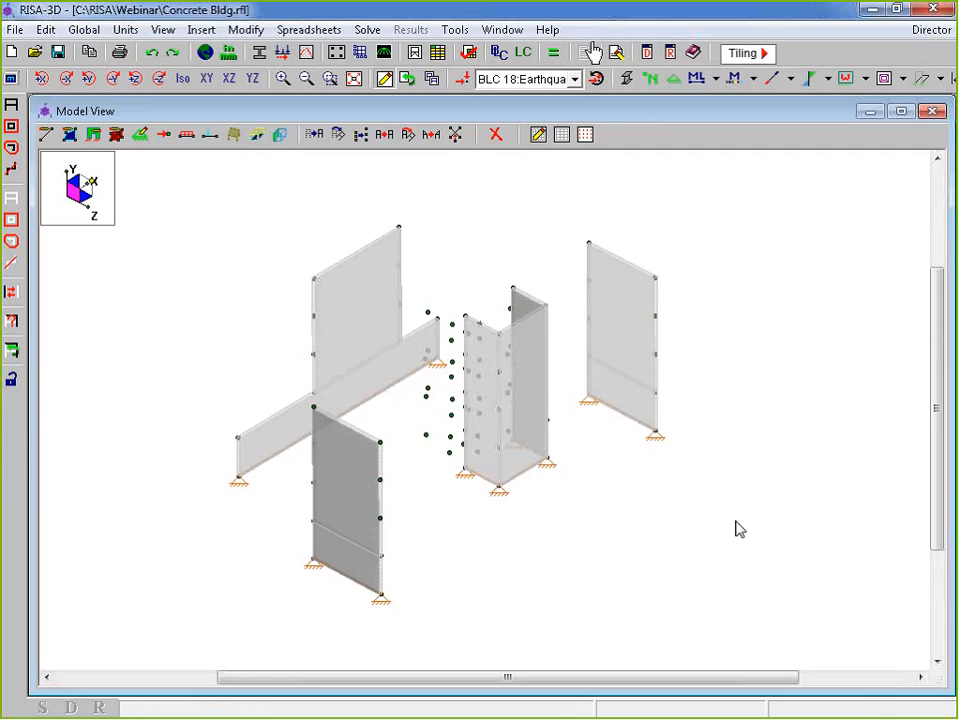
left_click(594, 52)
Run the solution and move the Results list to the upper right
left_click(407, 444)
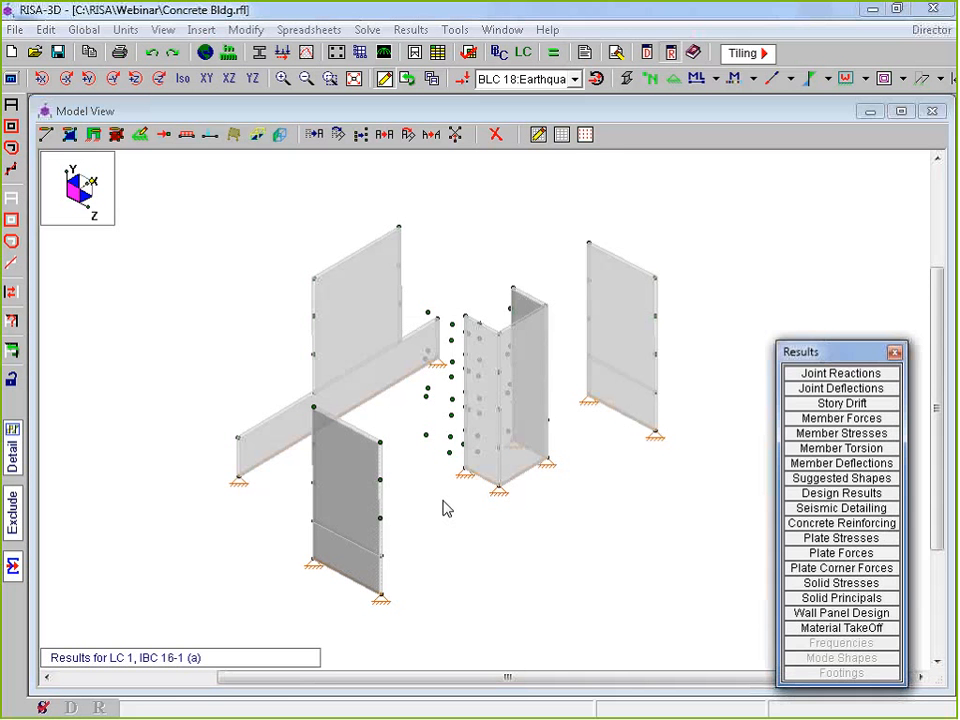
left_click_drag(800, 352, 831, 168)
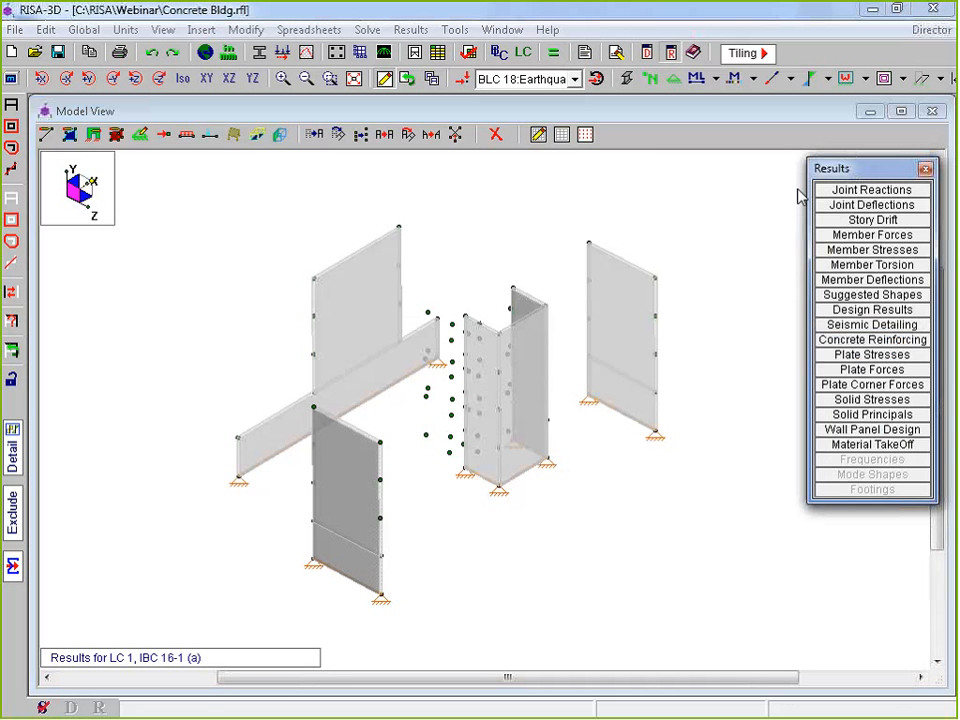
Inspect the Wall Panel Editor for WP8A and then WP5, closing both unchanged
double_click(634, 318)
left_click_drag(358, 141, 372, 101)
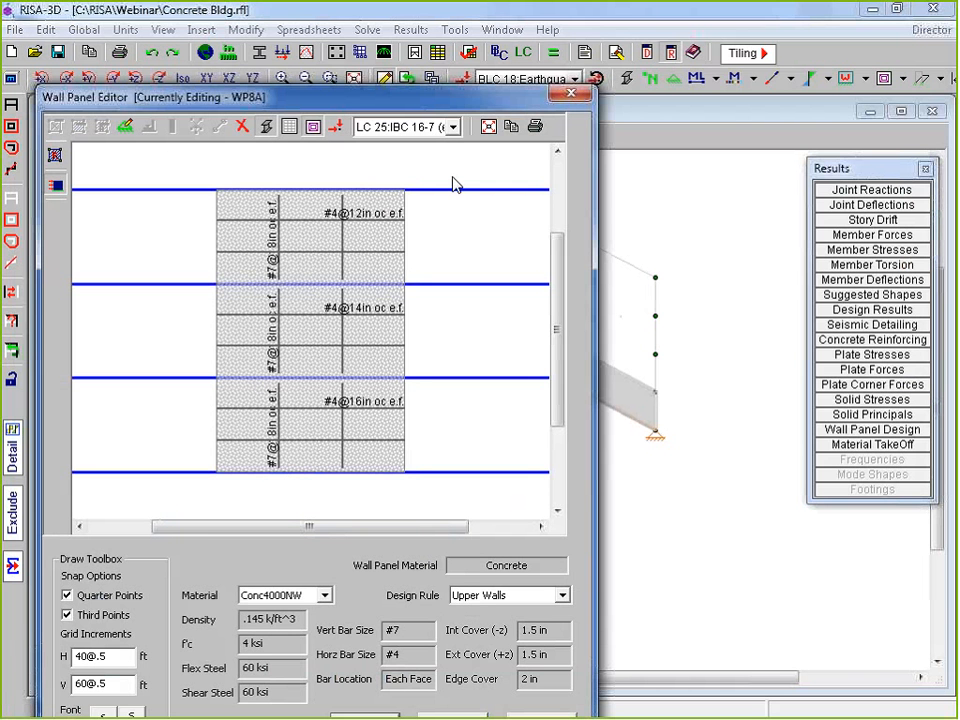
left_click(571, 93)
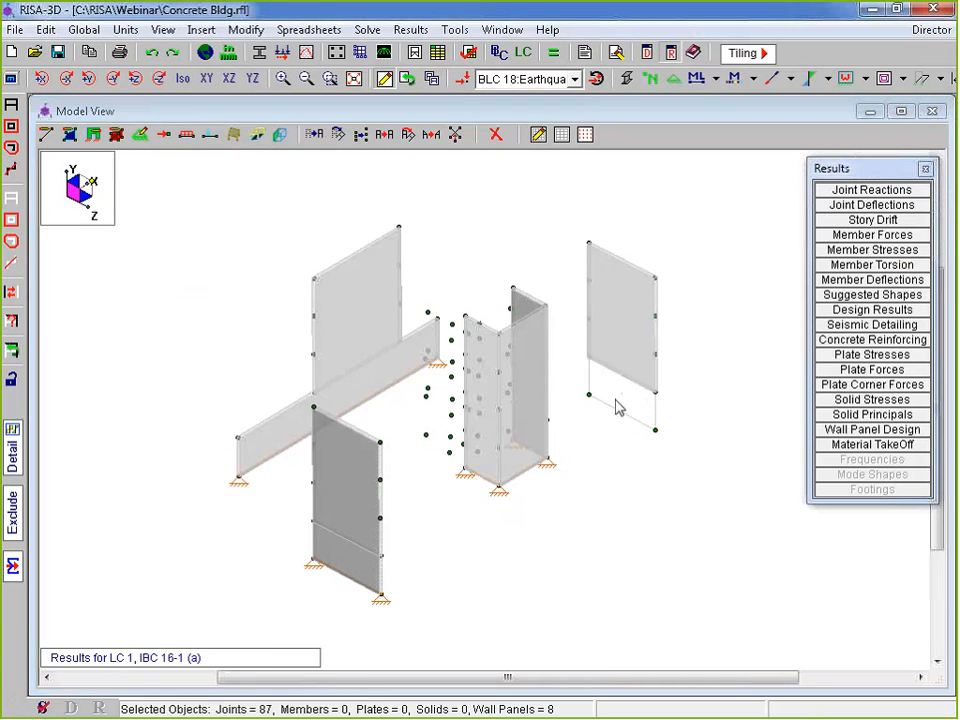
double_click(617, 403)
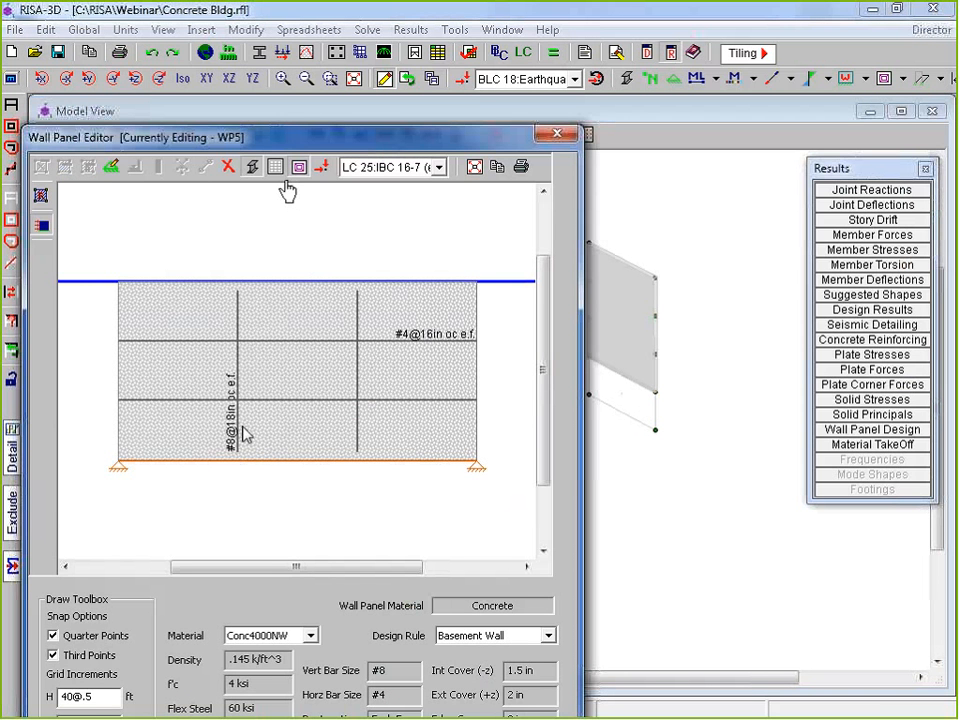
left_click_drag(428, 142, 435, 76)
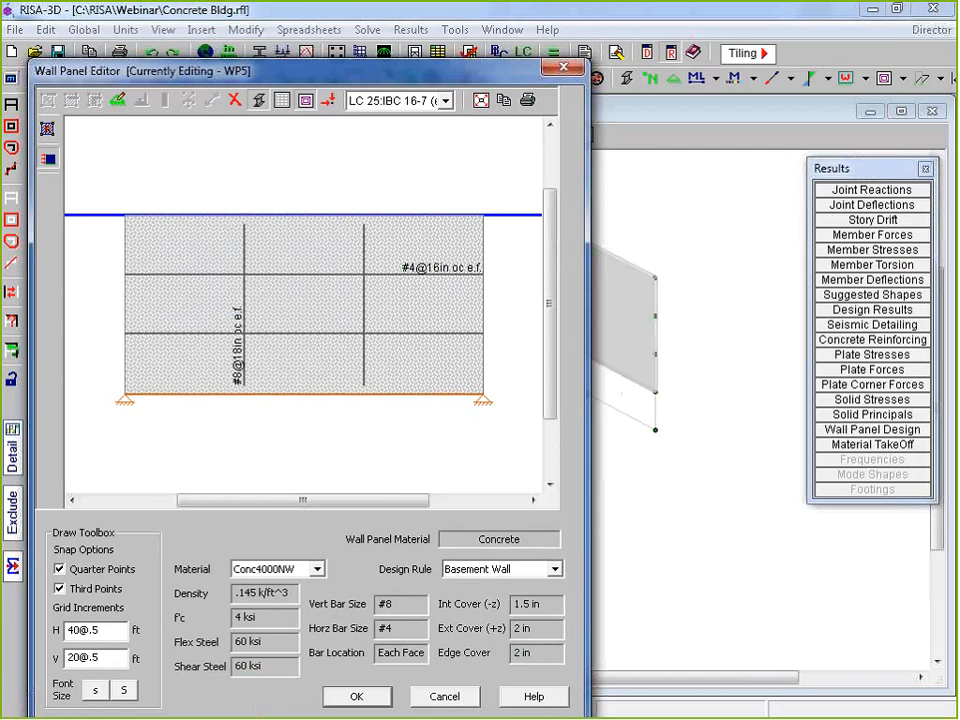
left_click(450, 696)
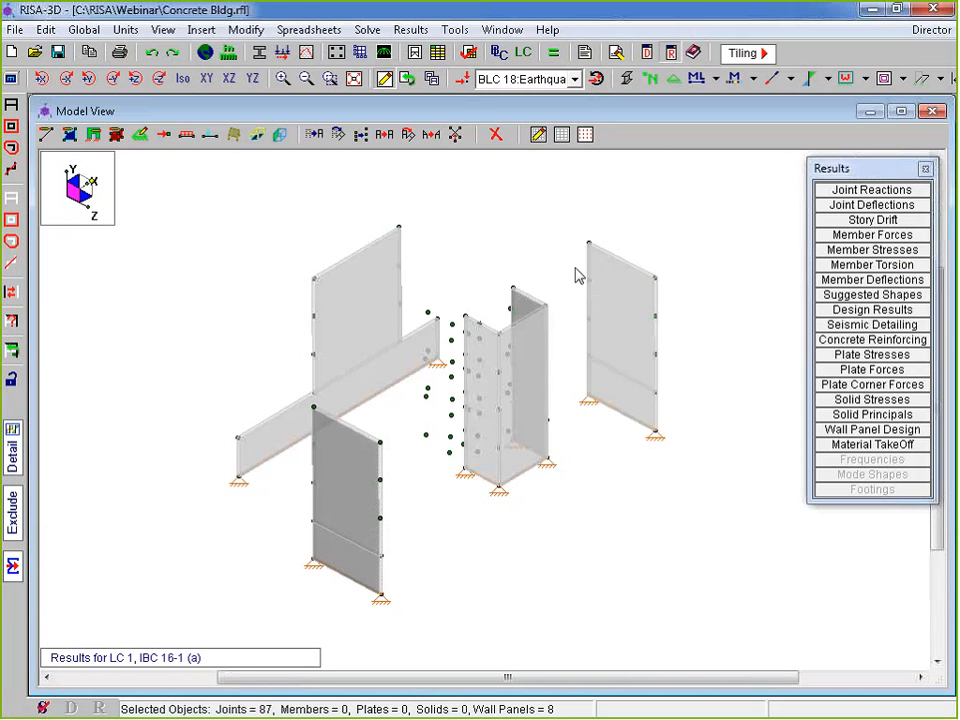
Draw the wall panels as wireframe meshes with local axes via Plot Options
left_click(11, 79)
left_click(190, 152)
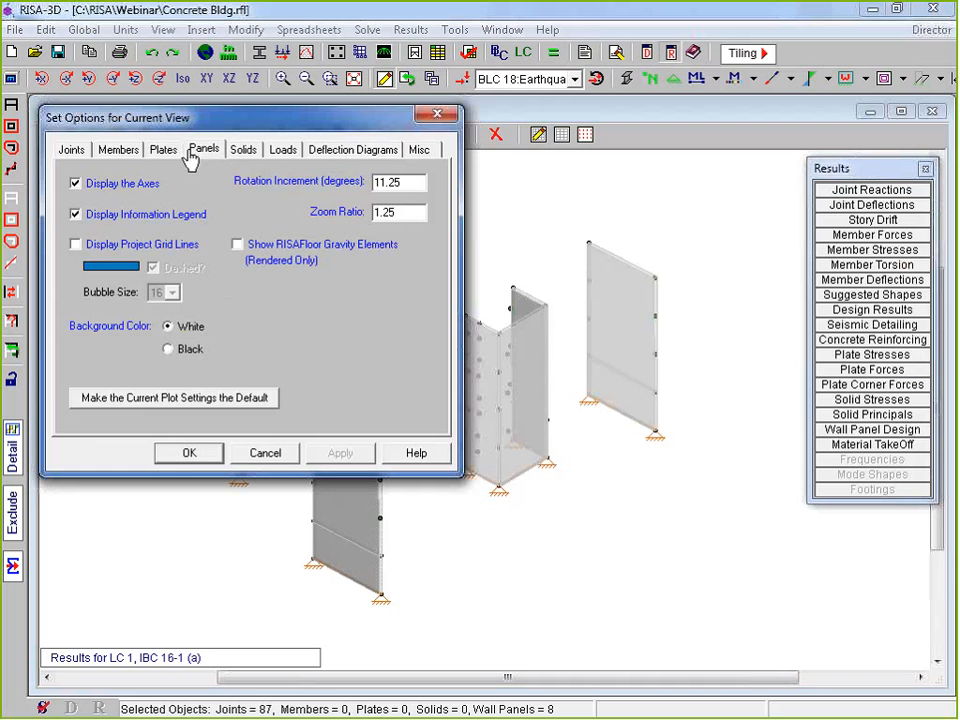
left_click(186, 453)
left_click(11, 79)
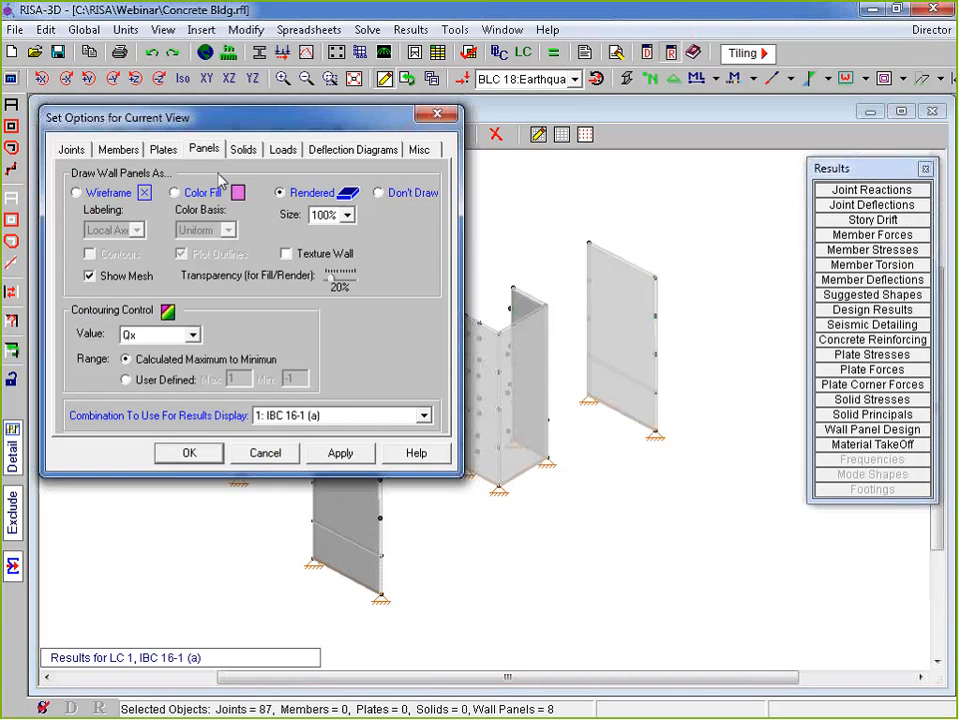
left_click(94, 194)
left_click(290, 192)
left_click(172, 453)
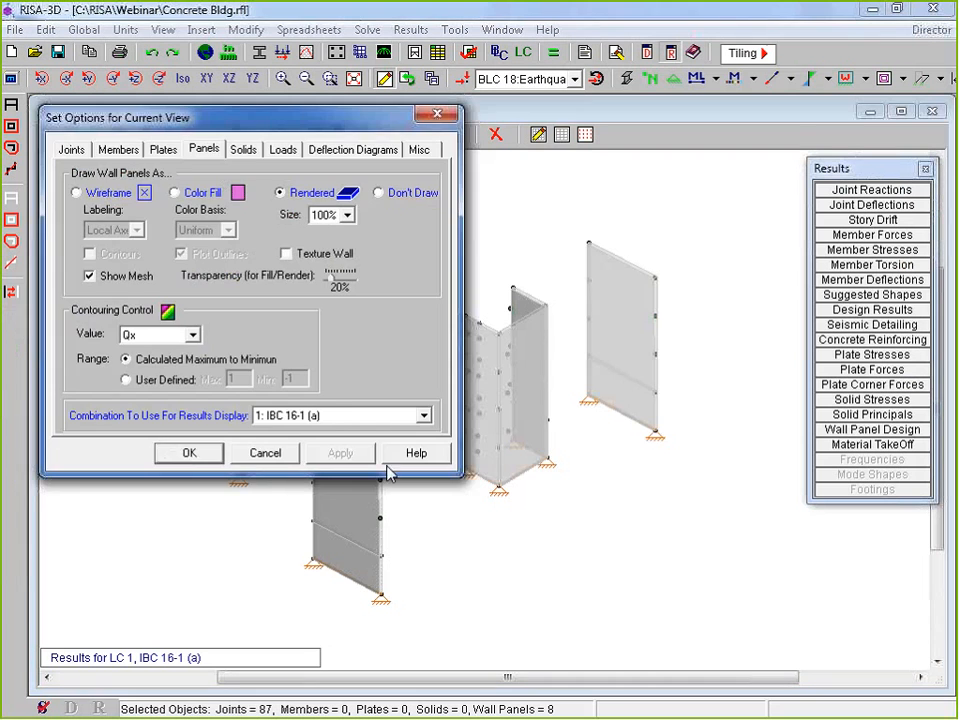
scroll(645, 402, "up", 3)
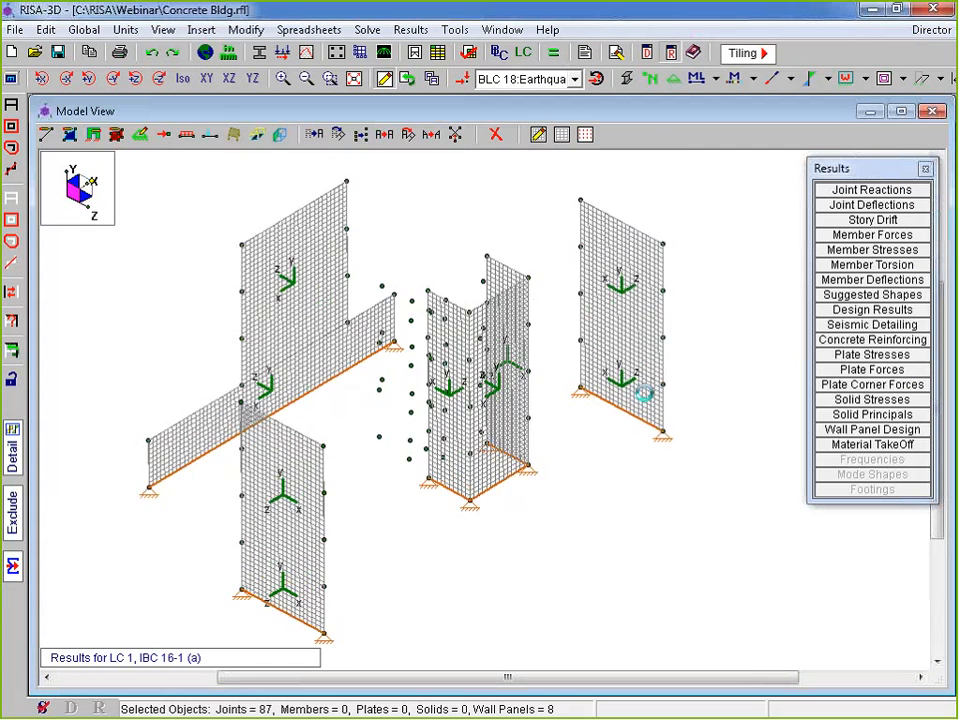
scroll(720, 478, "down", 2)
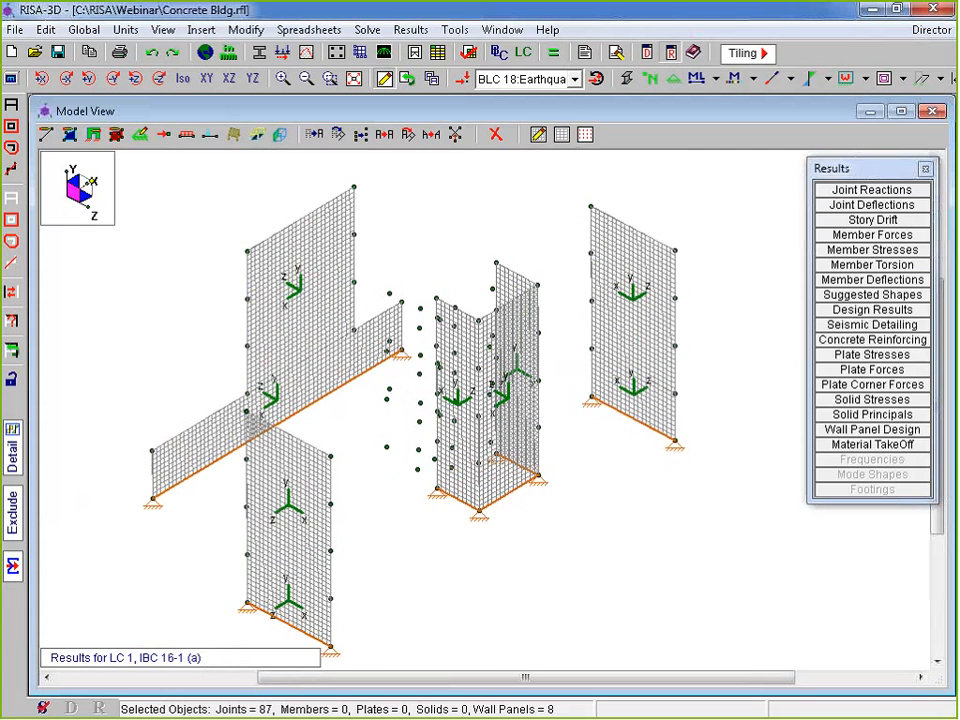
Display the wall panels with Color Fill, Contours color basis, and value Fx
left_click(11, 78)
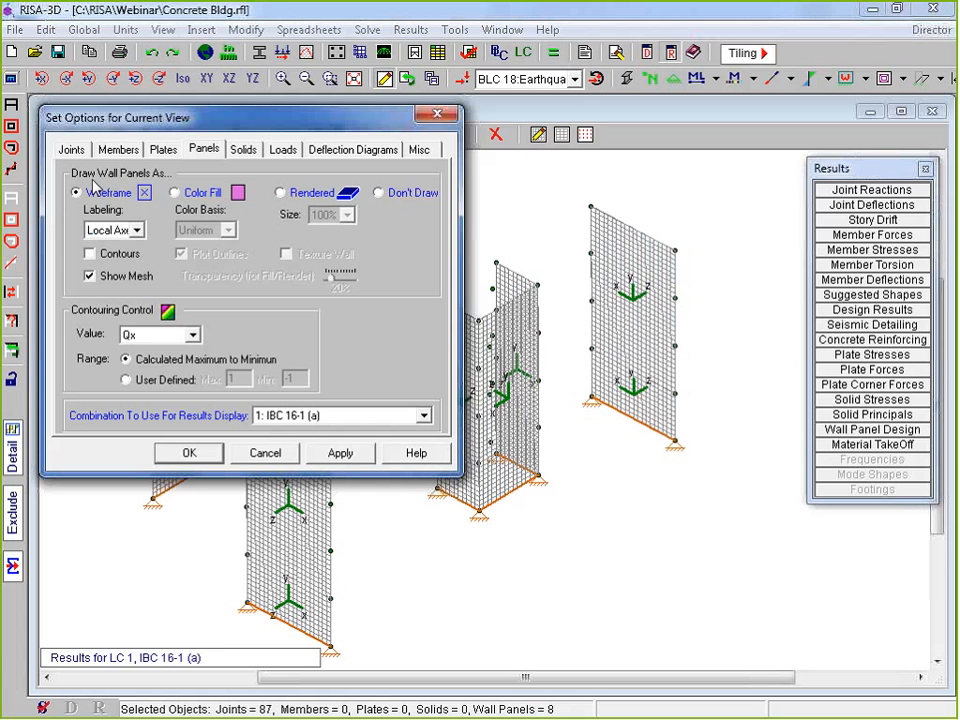
left_click(175, 192)
left_click(228, 230)
left_click(195, 268)
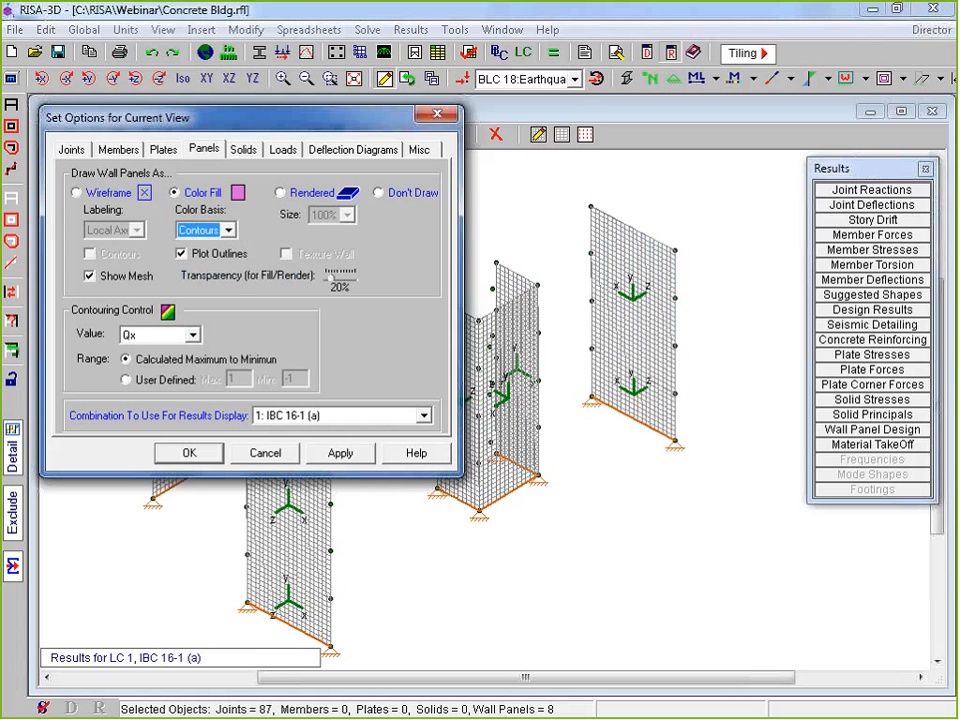
left_click(192, 335)
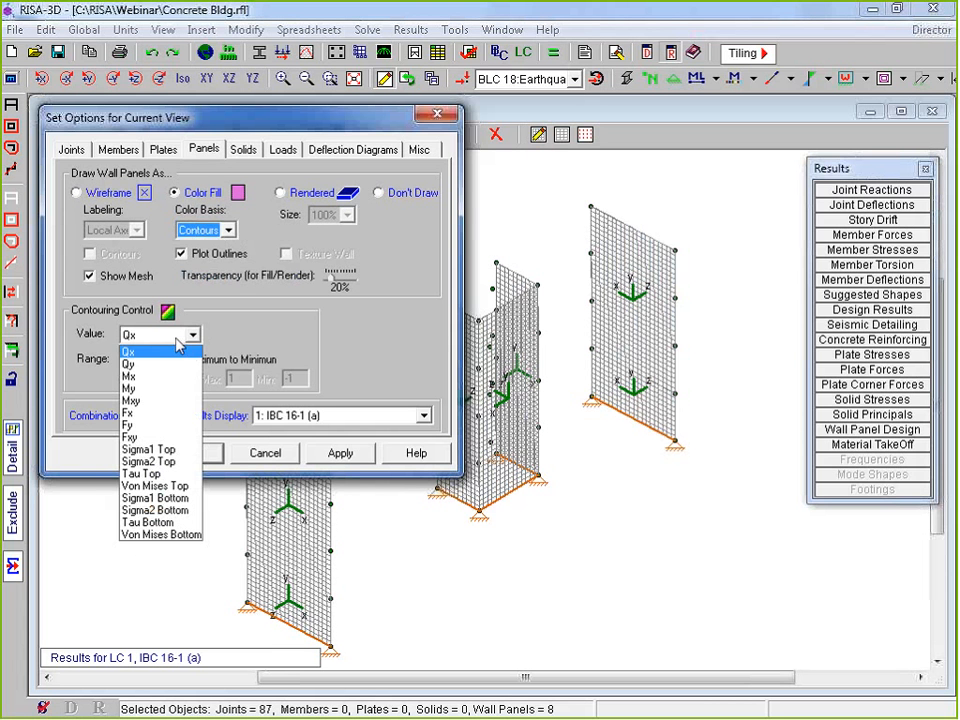
left_click(164, 416)
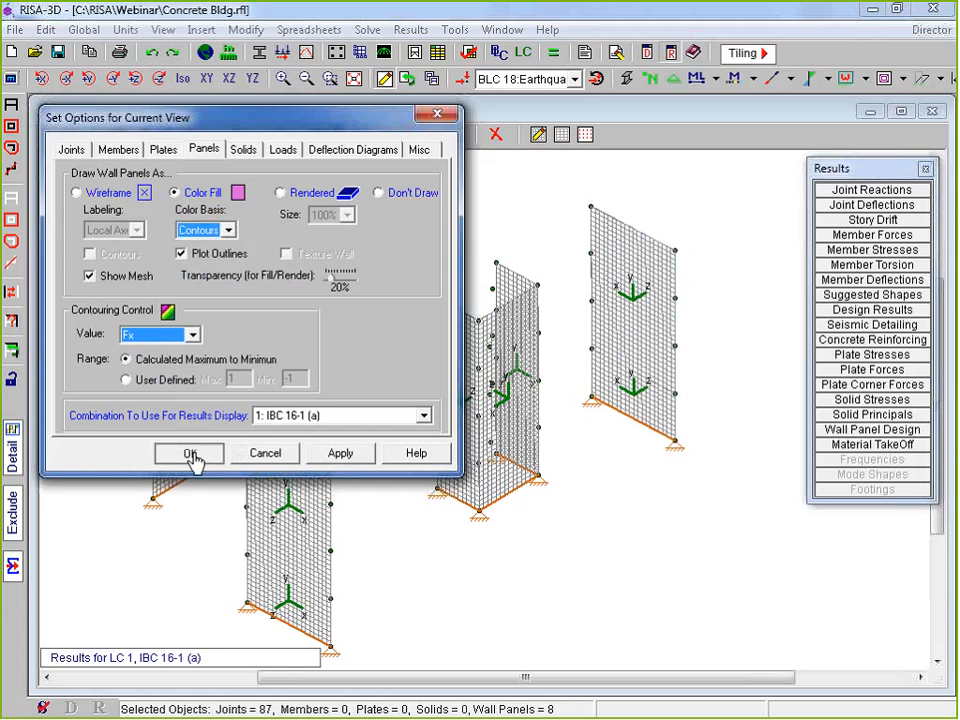
left_click(190, 454)
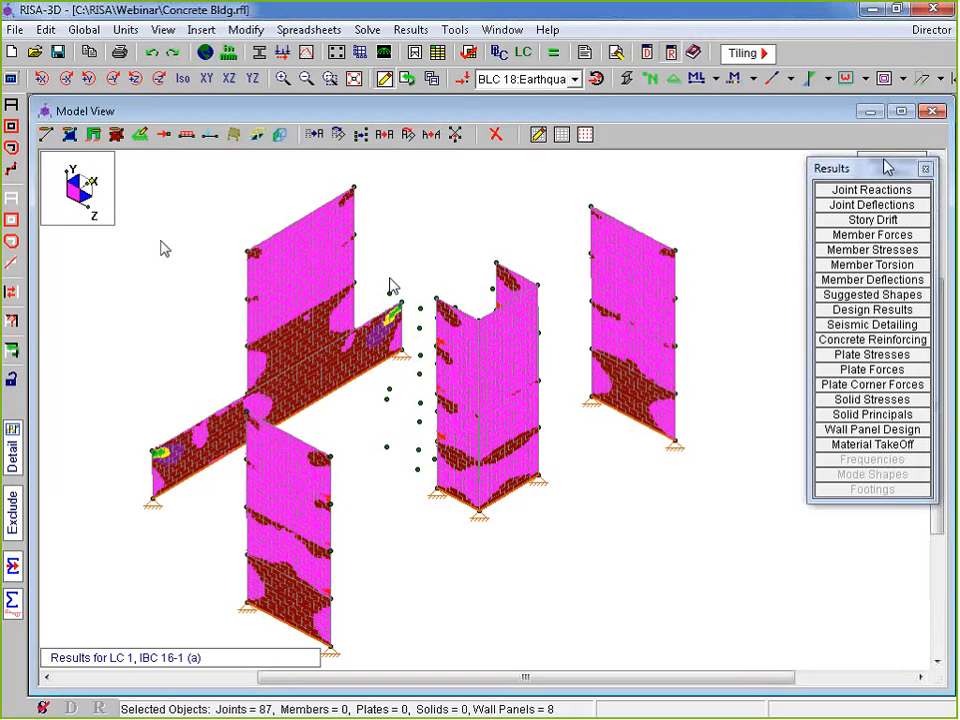
Check the Fx contour legend, then redraw the wall panels as plain rendered surfaces
left_click_drag(888, 168, 890, 311)
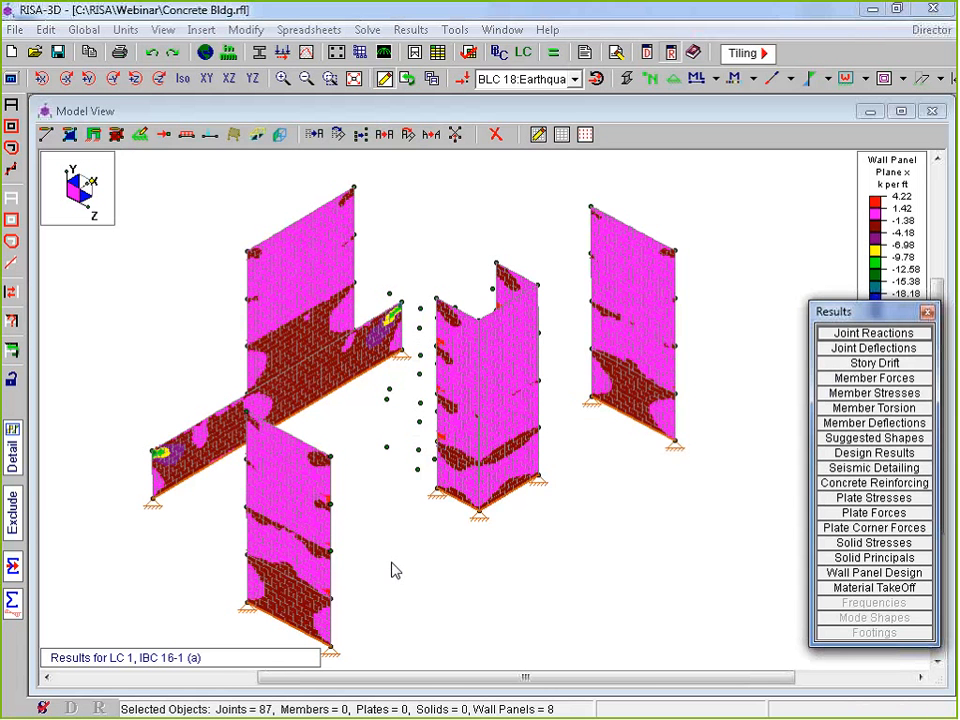
middle_click_drag(392, 563, 453, 506)
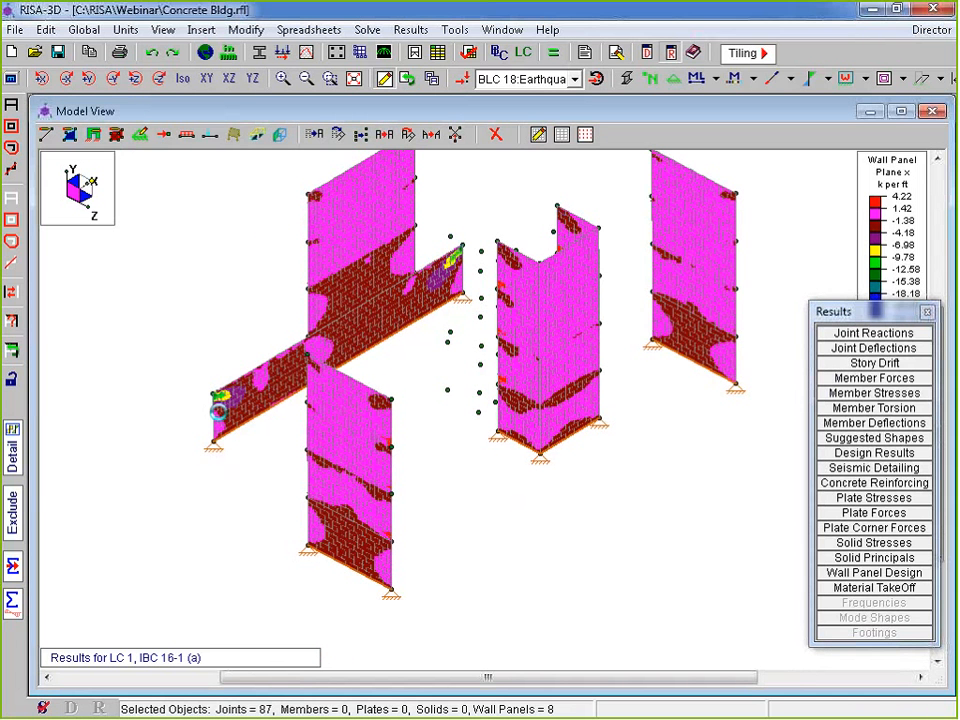
left_click(10, 77)
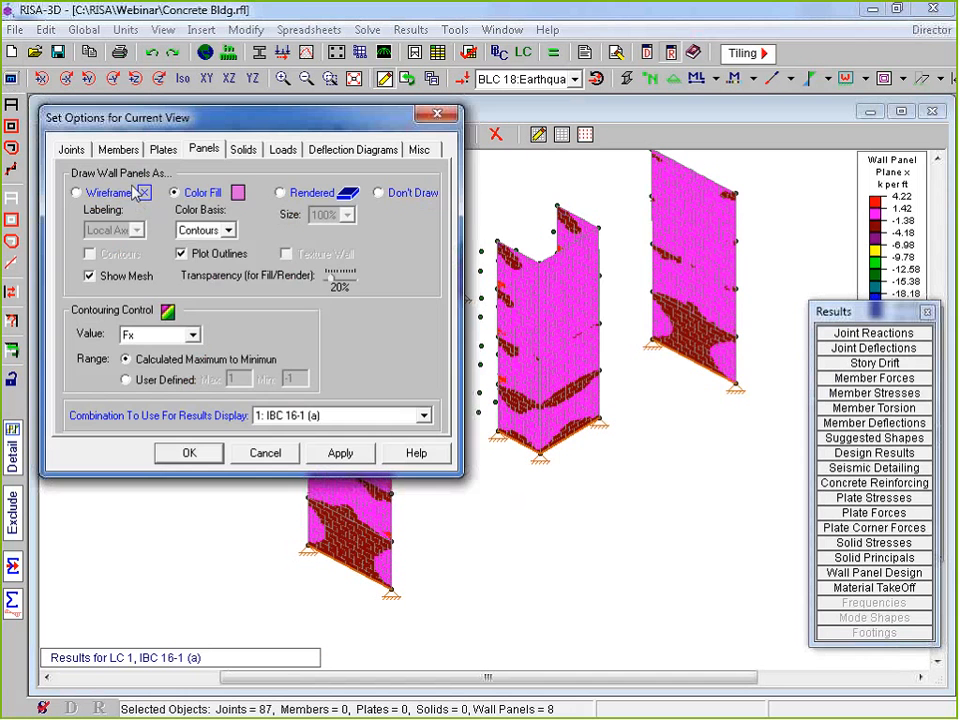
left_click(132, 186)
left_click(311, 191)
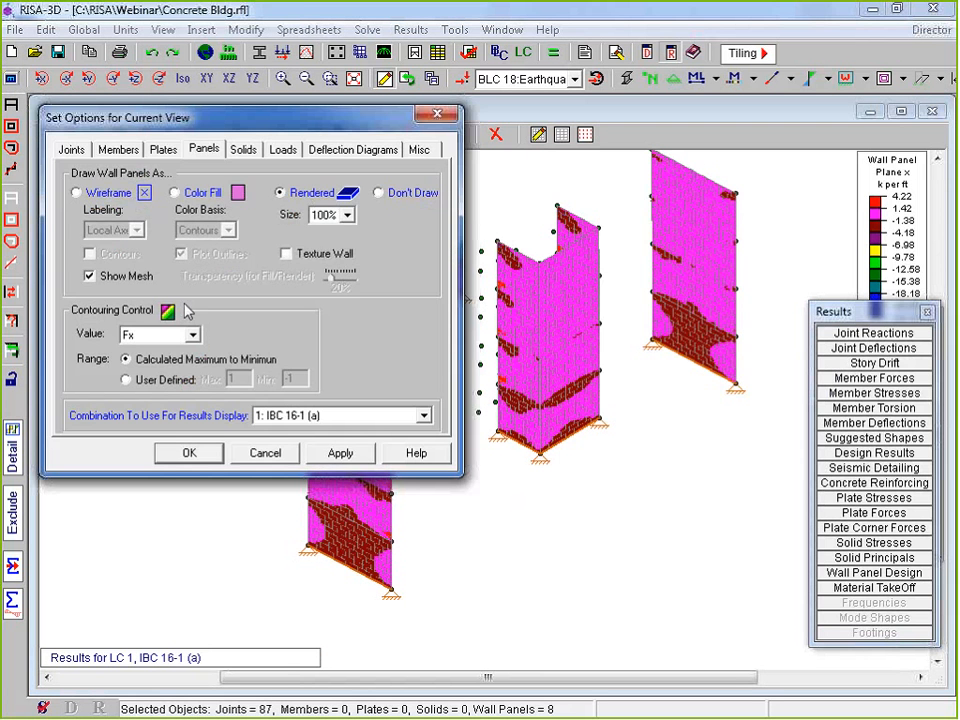
left_click(203, 192)
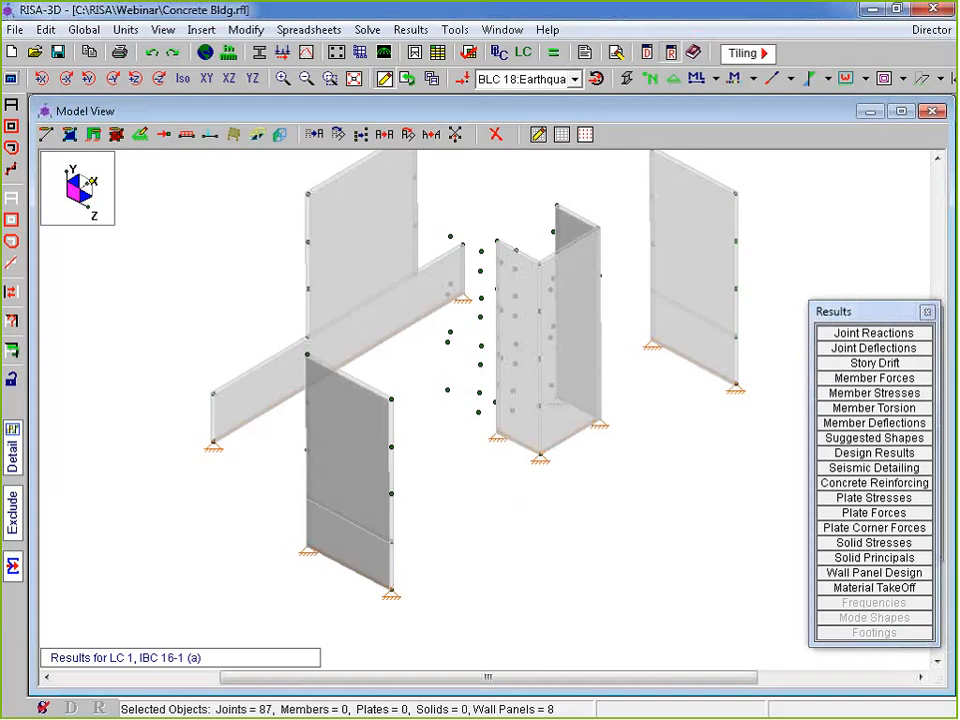
middle_click_drag(692, 418, 679, 404)
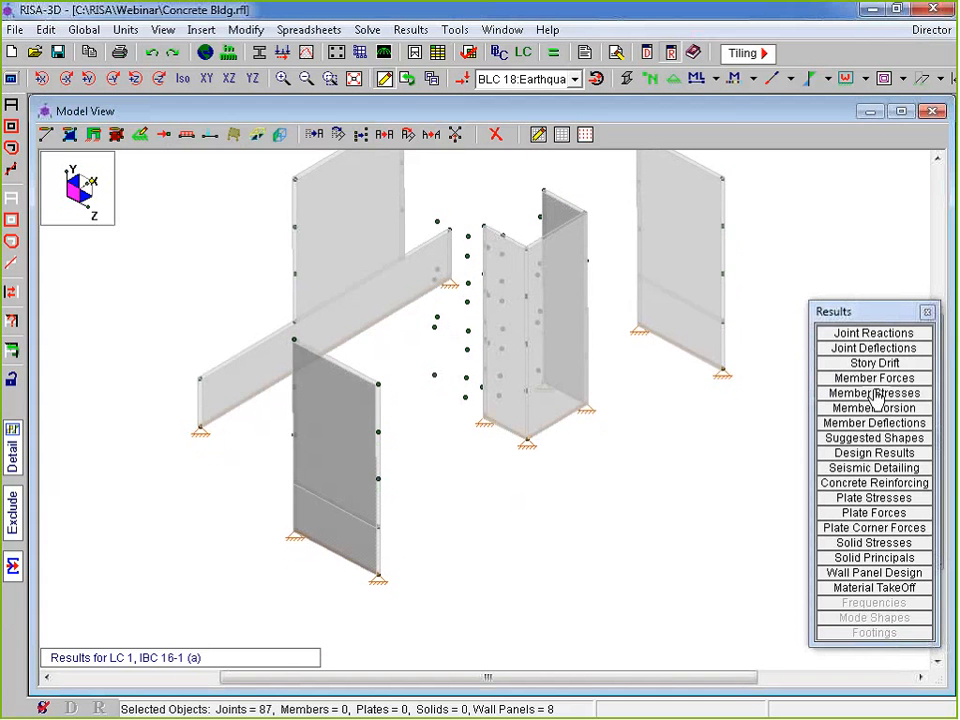
left_click_drag(869, 314, 869, 110)
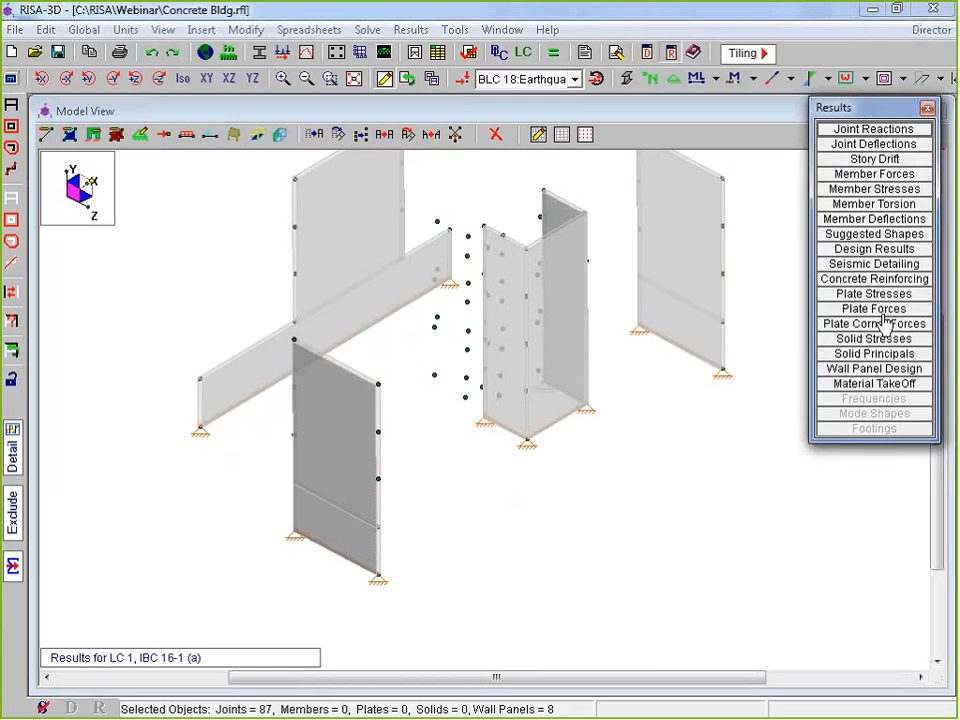
Review the Wall Panel Concrete In code checks, noting WP7A's .694 shear unity check, then close it
left_click(876, 374)
left_click_drag(553, 300, 384, 127)
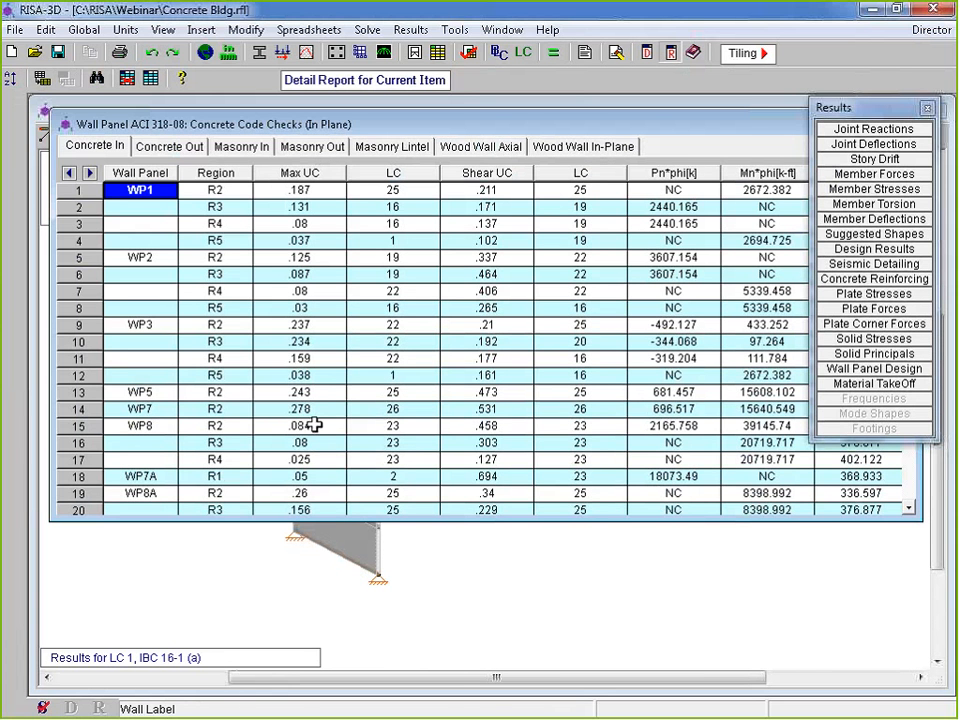
left_click(486, 190)
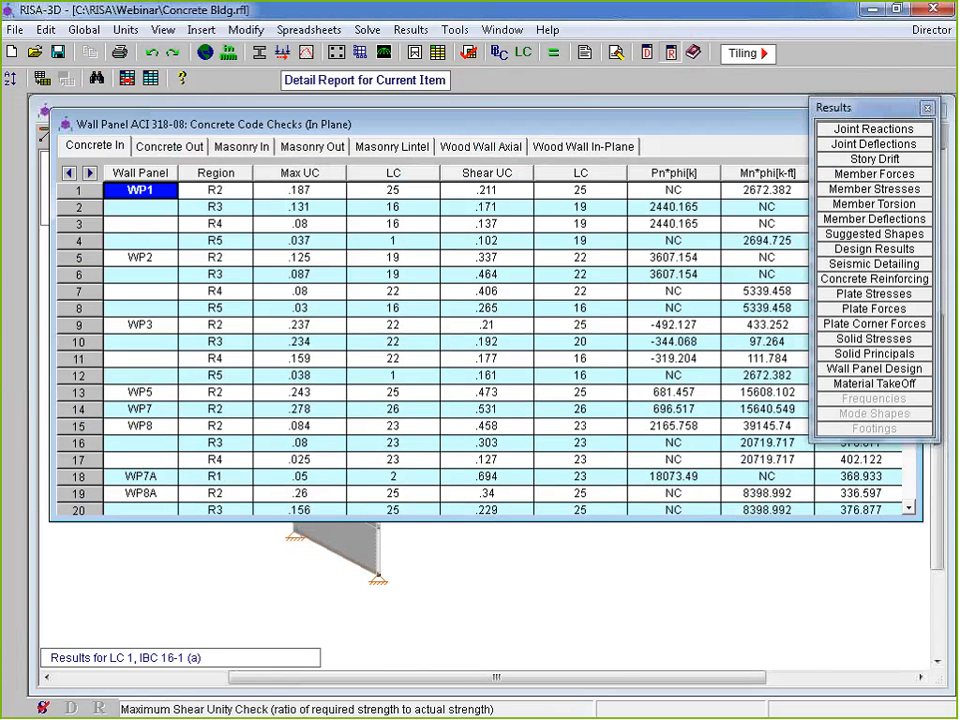
left_click_drag(486, 520, 583, 688)
left_click(502, 573)
left_click_drag(502, 573, 504, 476)
left_click(486, 476)
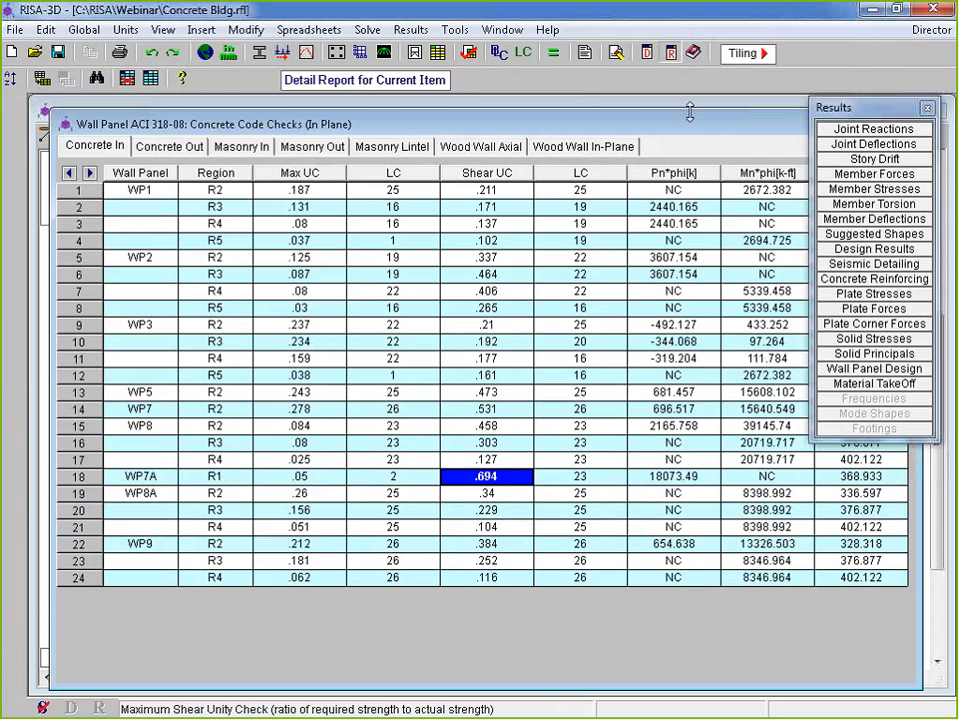
left_click_drag(690, 111, 588, 261)
left_click(796, 262)
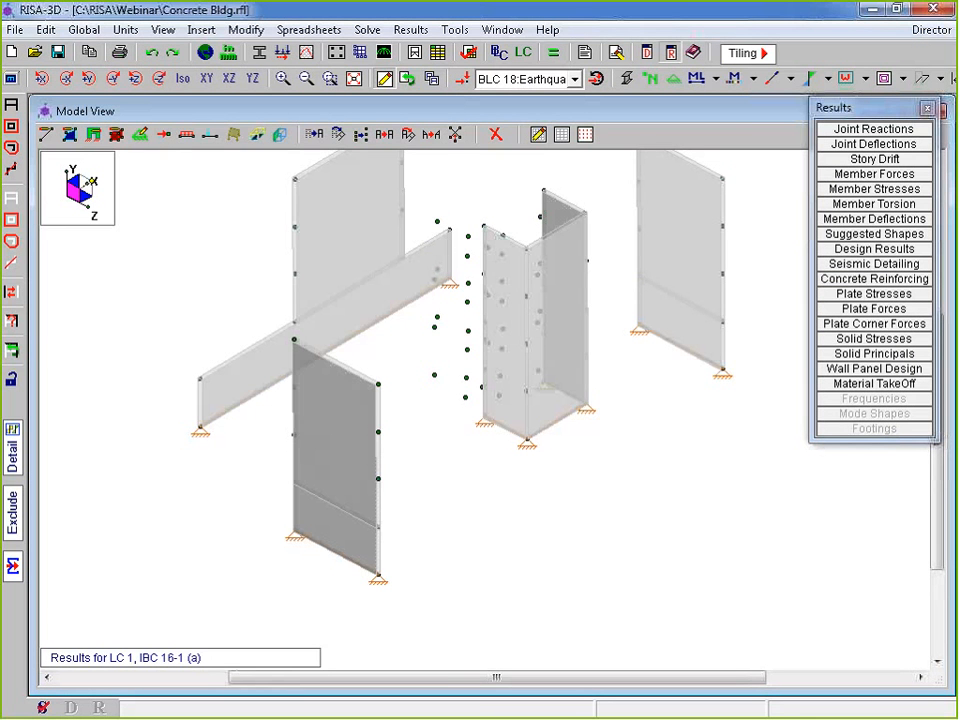
Reopen the code check table to view the Vn*phi column, close it, and pick the Detail tool
scroll(570, 536, "down", 1)
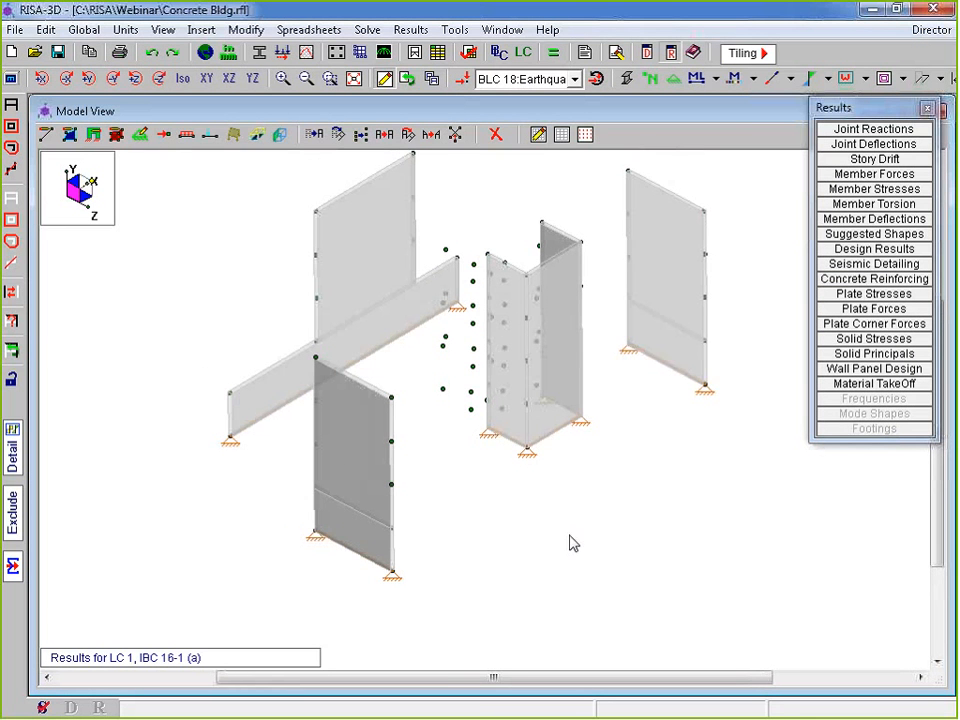
left_click(886, 370)
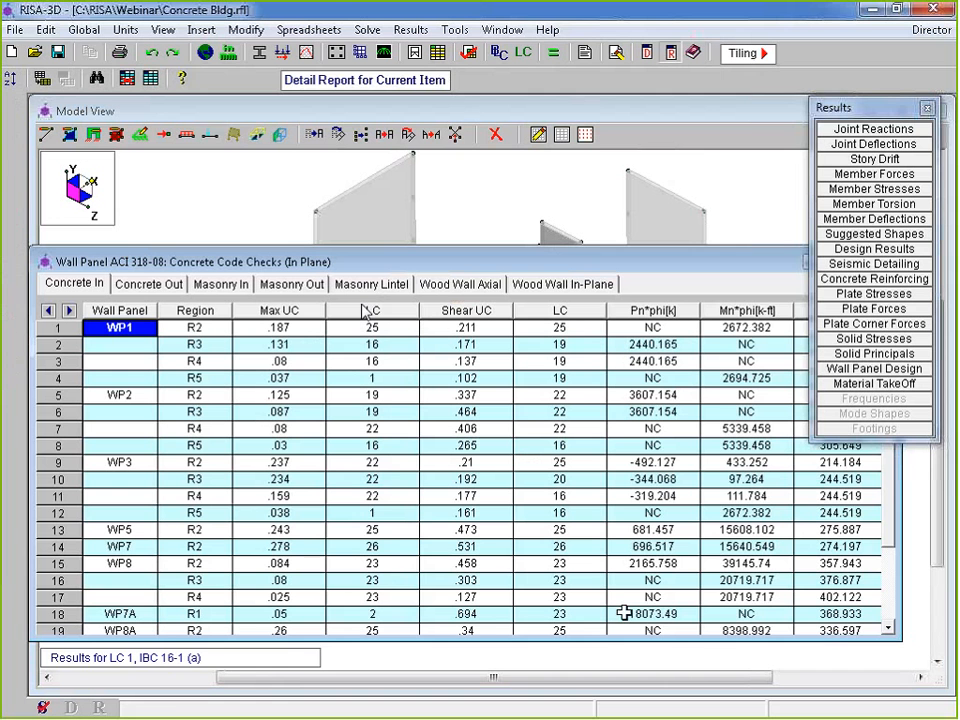
left_click_drag(706, 638, 707, 662)
left_click_drag(509, 256, 354, 256)
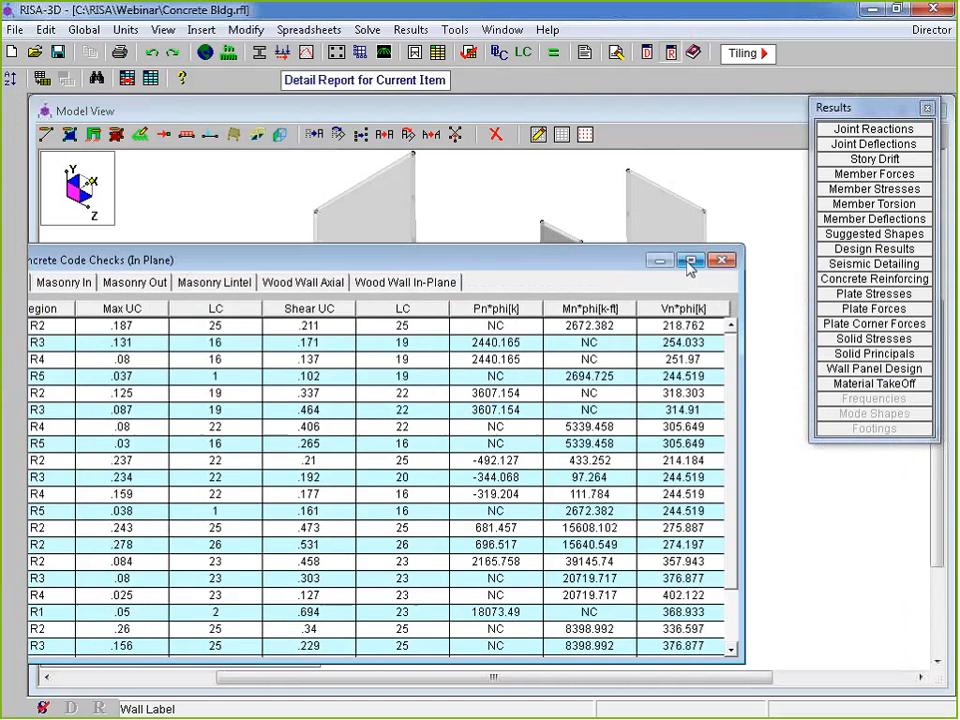
left_click(721, 262)
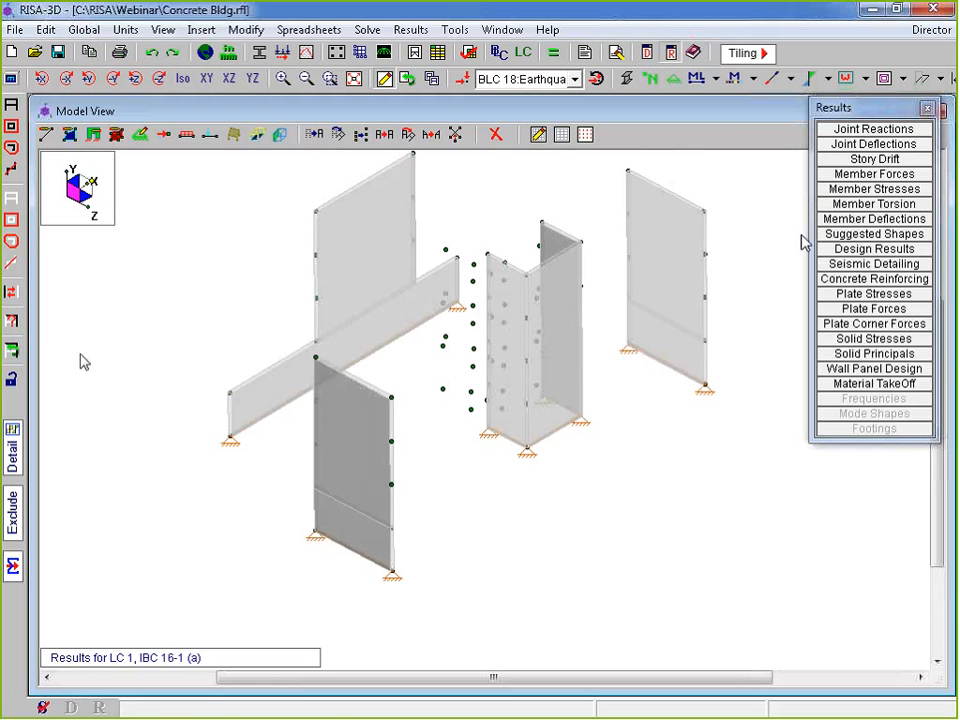
left_click(15, 455)
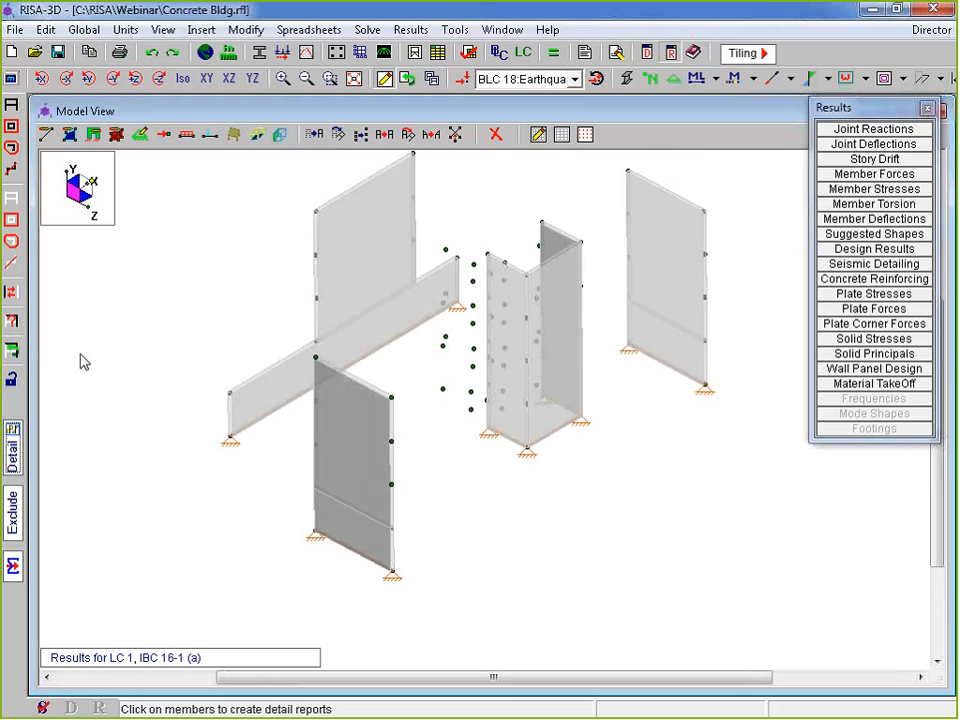
Open WP8's detail report, scroll to its Region Results, close it, and advance the slideshow
left_click(410, 338)
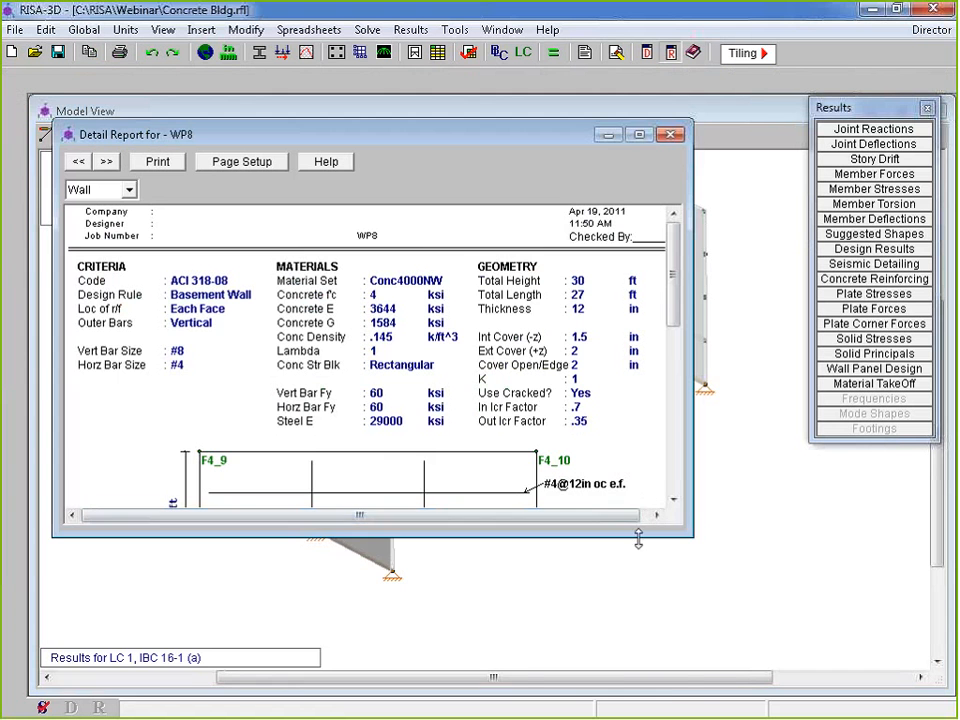
left_click_drag(650, 536, 658, 692)
scroll(640, 368, "down", 5)
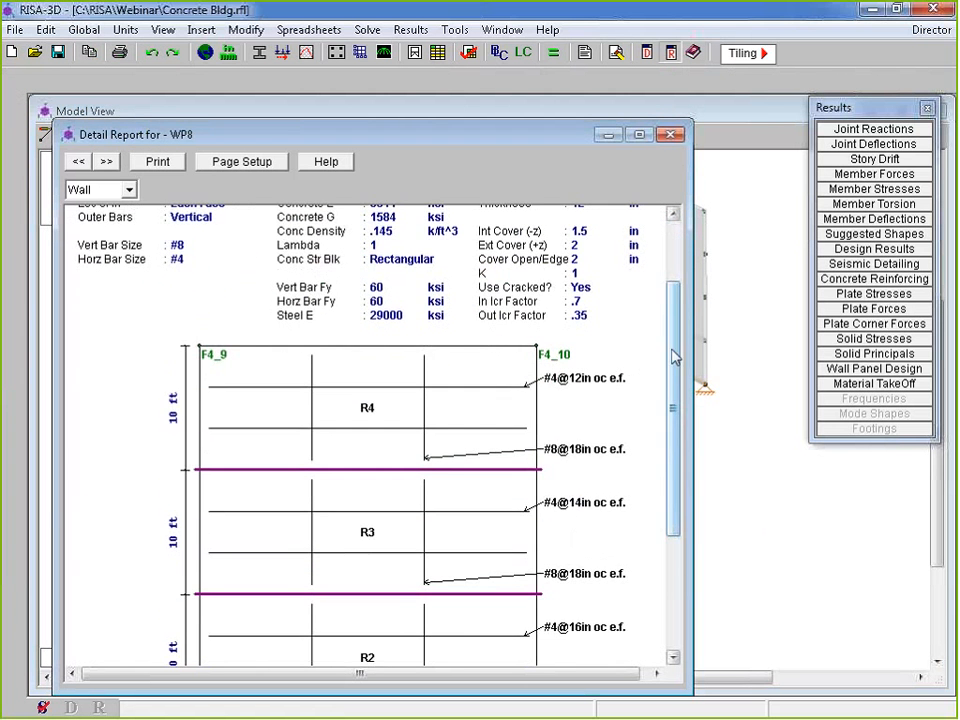
scroll(677, 431, "down", 7)
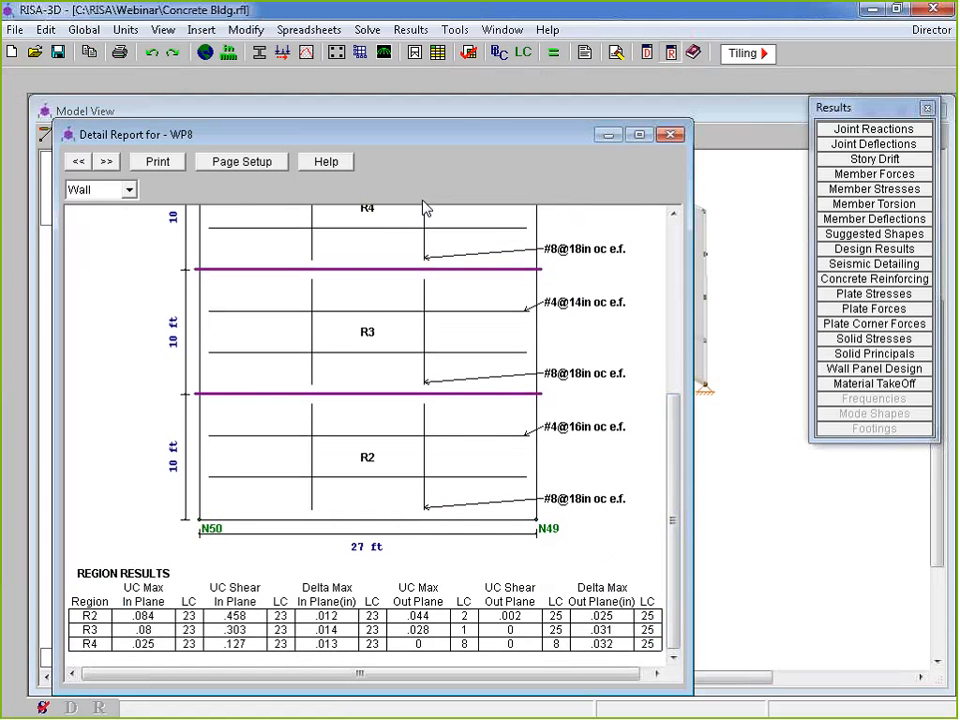
left_click(670, 134)
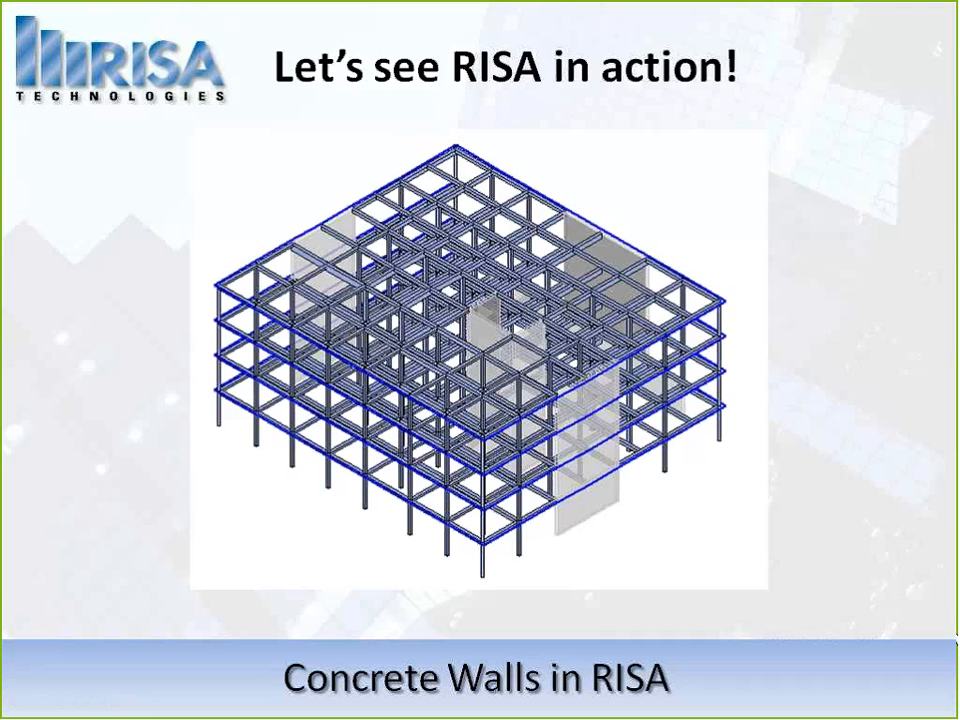
left_click(801, 512)
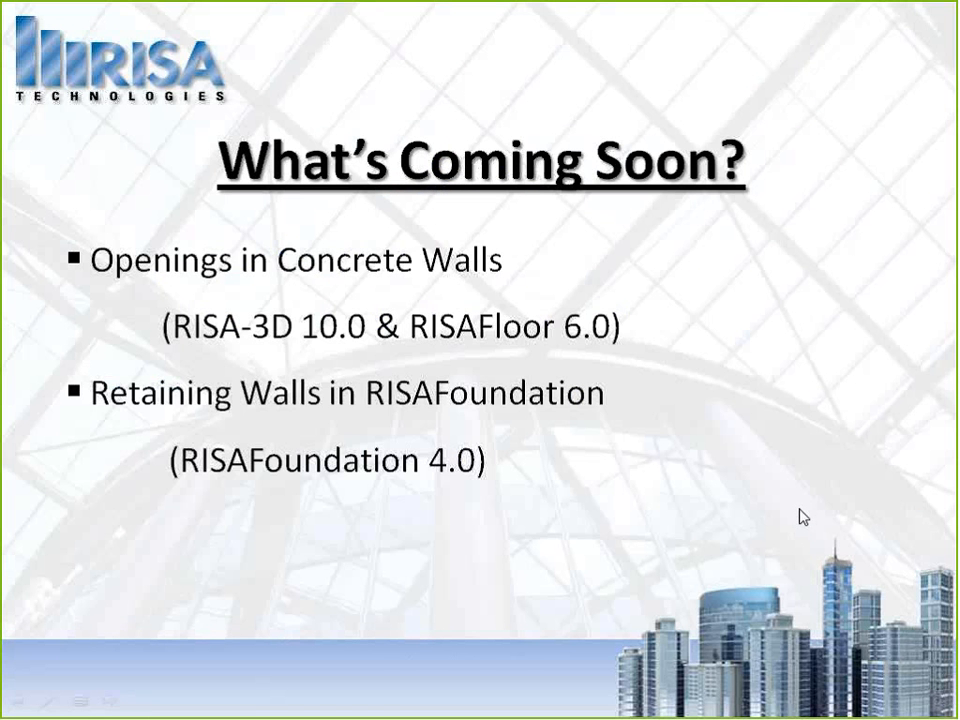